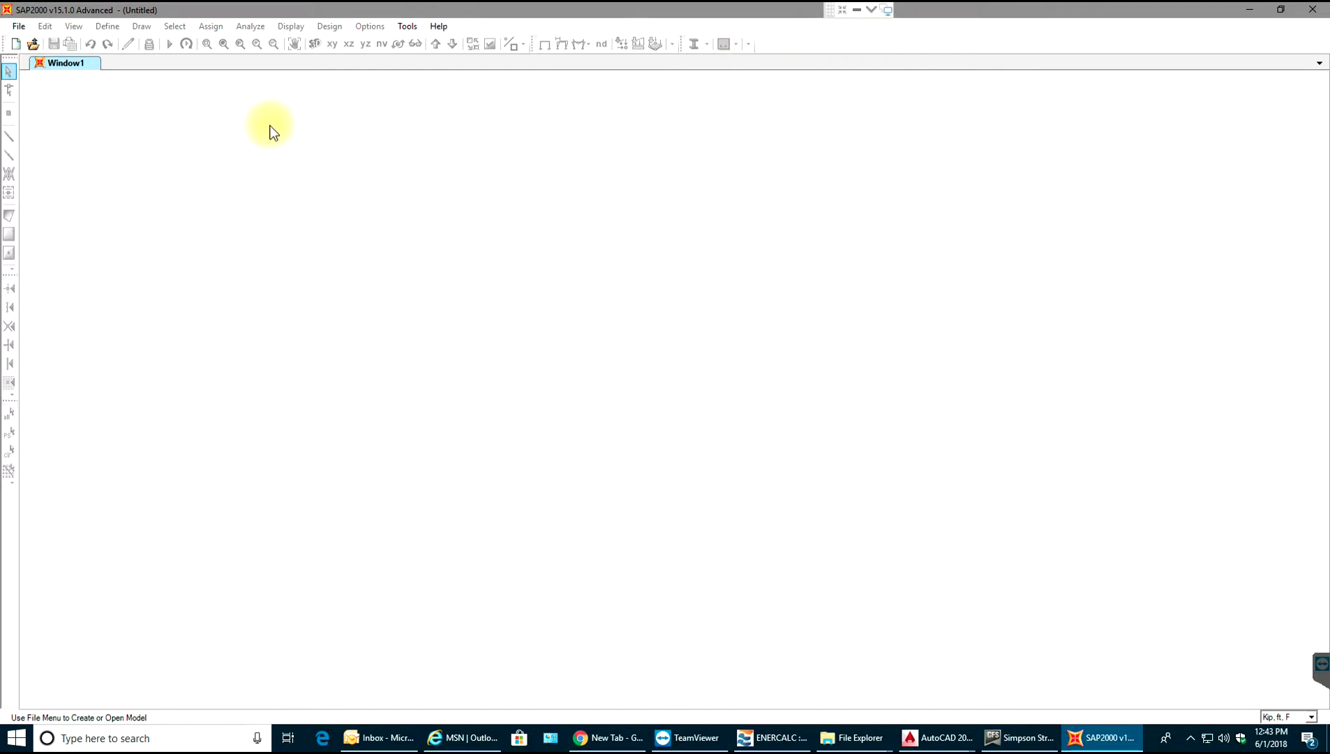
# Start a new grid-only model in Kip, ft, F units with 4 X, 1 Y and 2 Z grid lines.
pyautogui.click(19, 28)
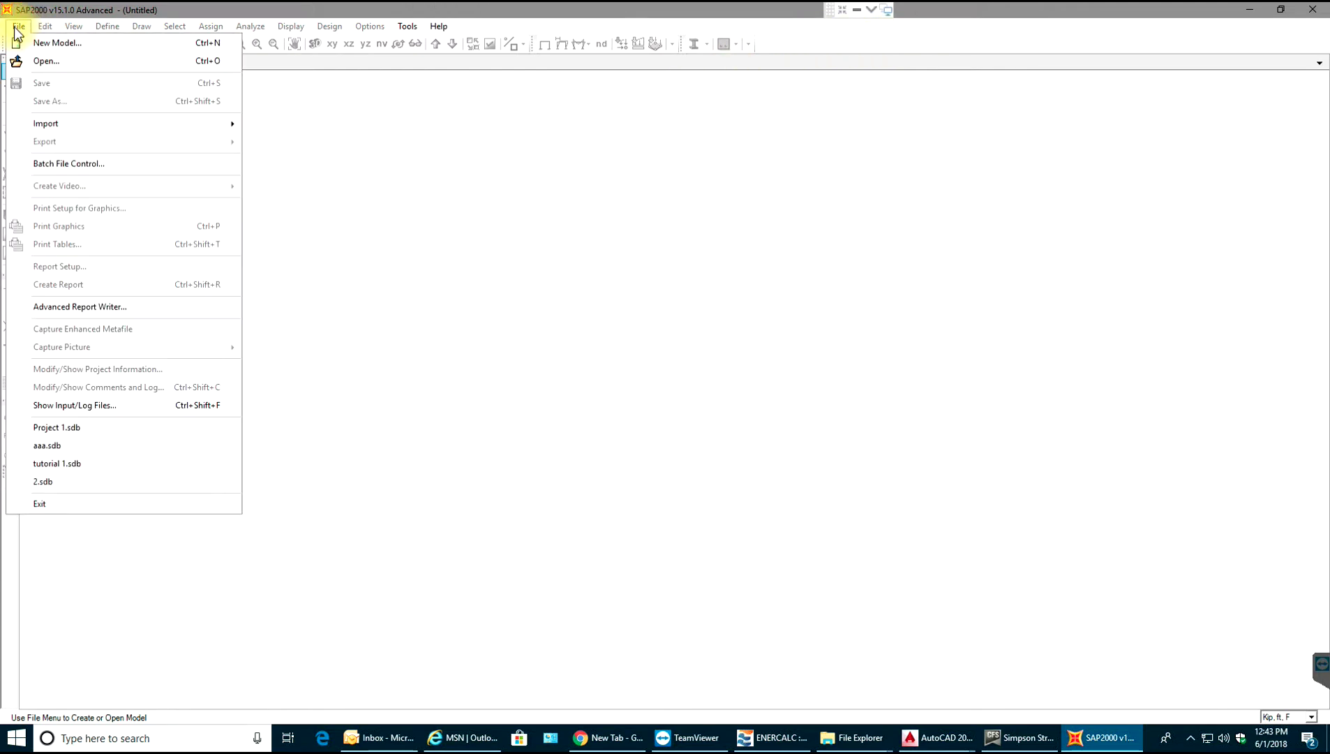
pyautogui.click(47, 49)
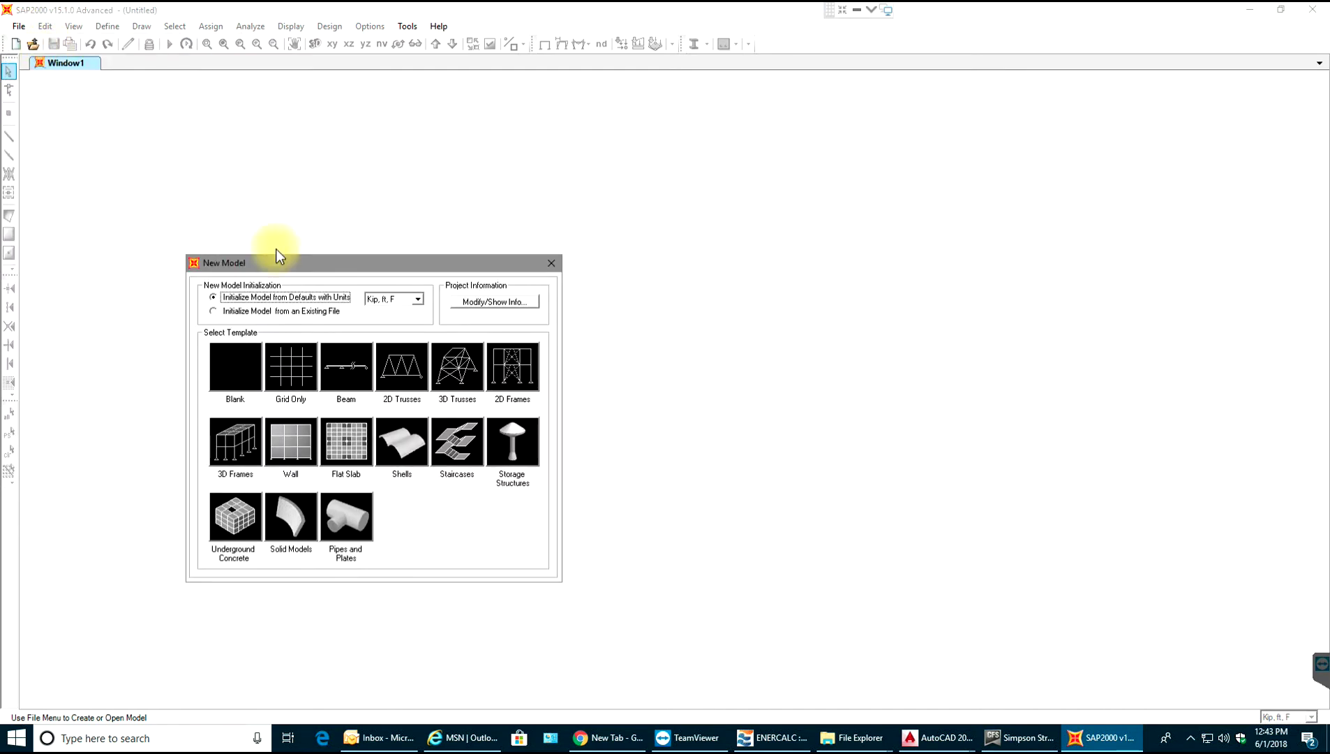
pyautogui.click(289, 365)
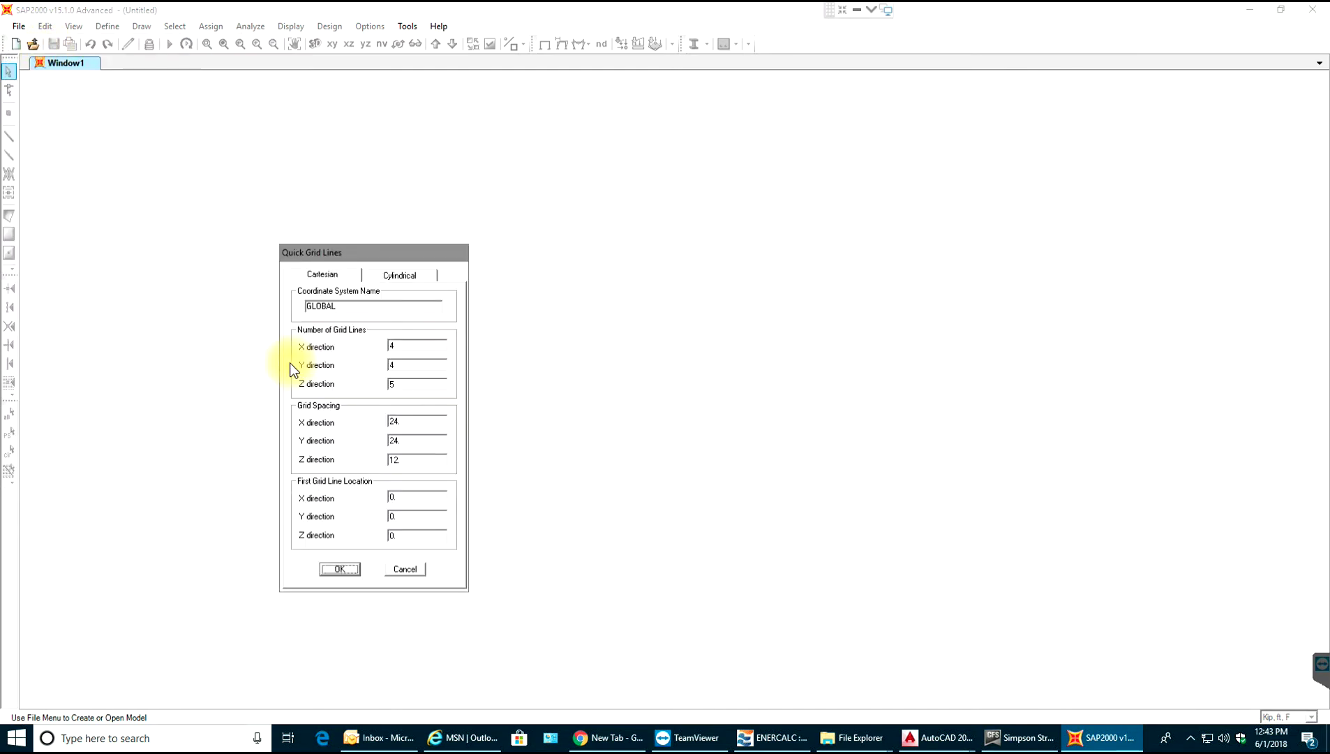
pyautogui.doubleClick(392, 345)
pyautogui.doubleClick(405, 363)
pyautogui.write('1')
pyautogui.doubleClick(412, 383)
pyautogui.write('2')
# Set the grid spacing in the Z direction to 10 ft and generate the grid.
pyautogui.doubleClick(411, 438)
pyautogui.doubleClick(418, 460)
pyautogui.write('10')
pyautogui.click(332, 570)
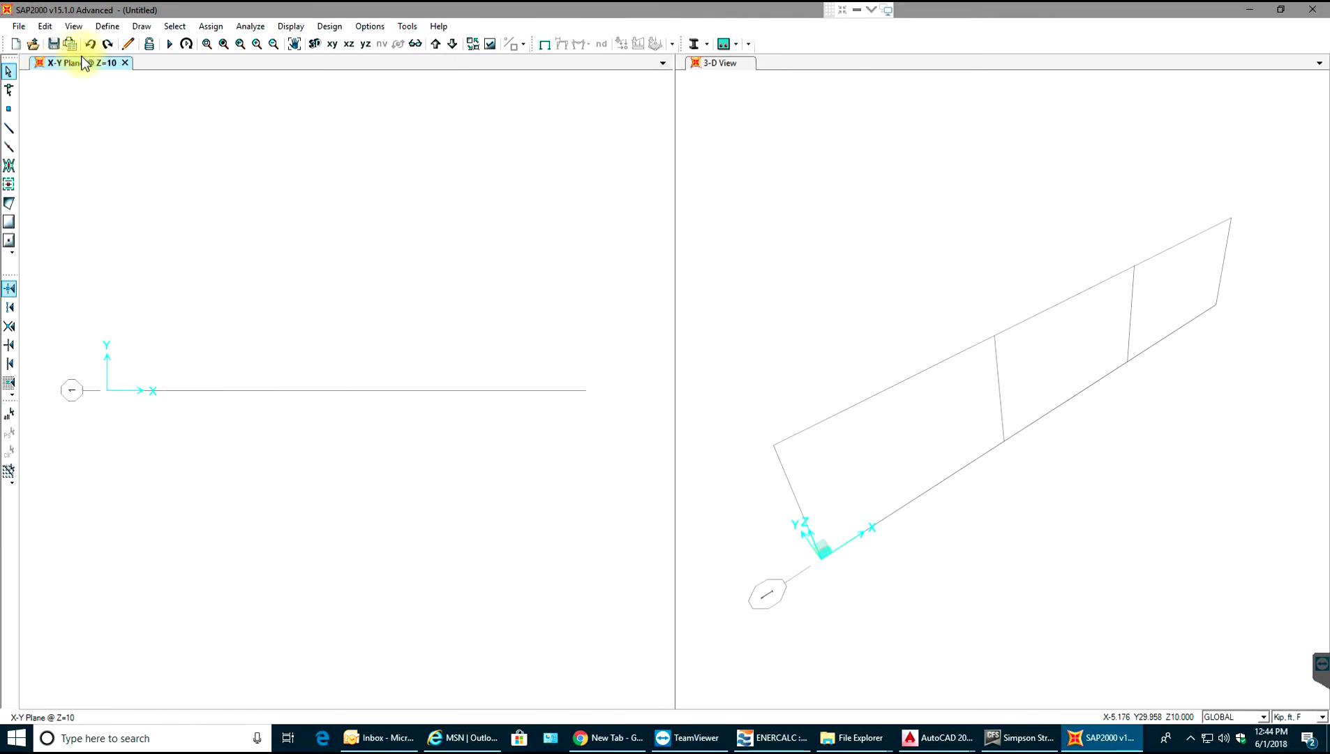
# Examine the grid in the XZ, YZ and XY planes, including the Z=0 level, and return to the XZ plane at Y=0.
pyautogui.click(351, 44)
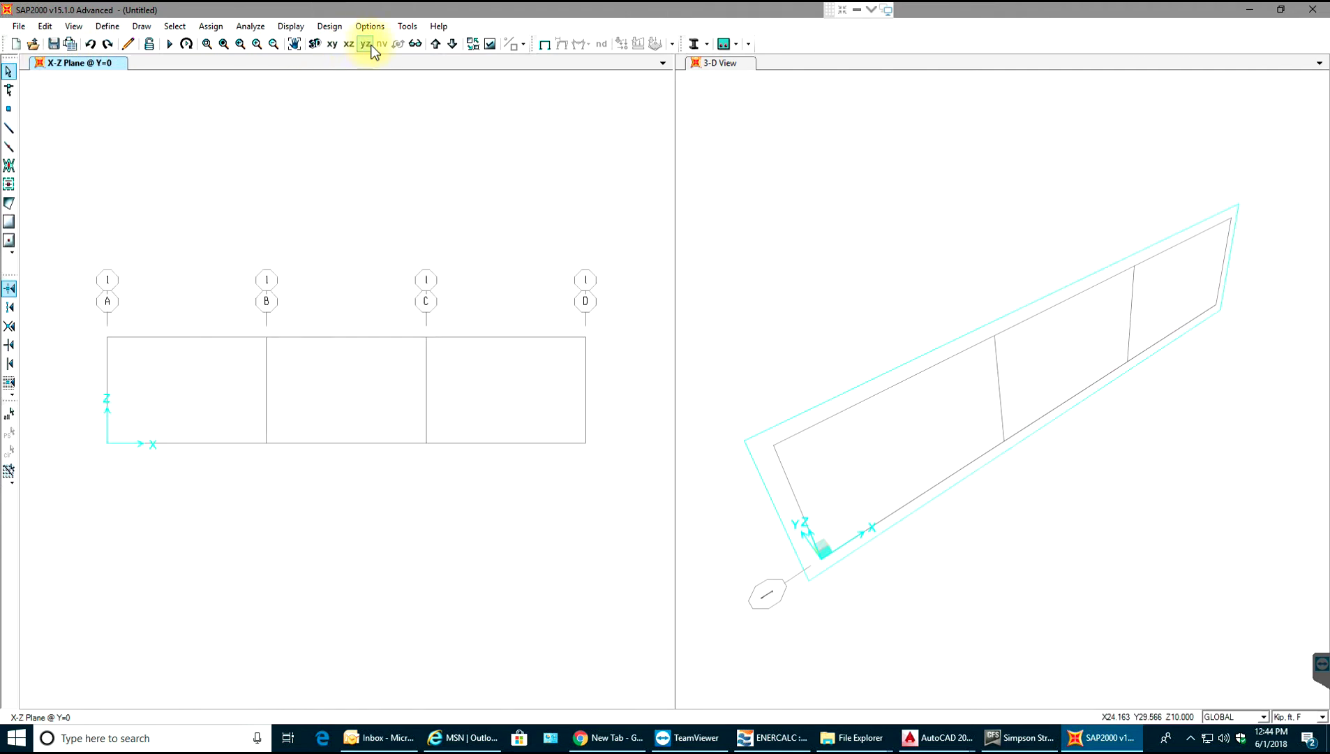
pyautogui.click(365, 45)
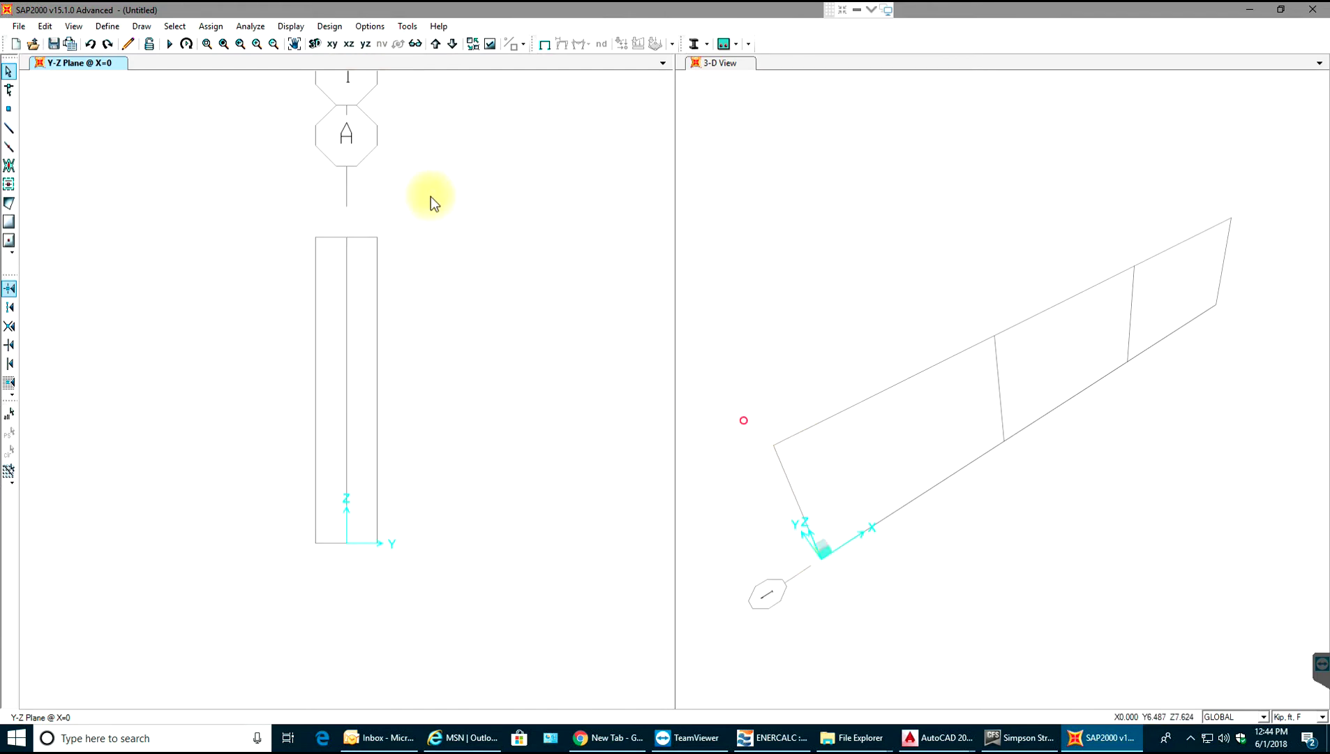
pyautogui.click(365, 44)
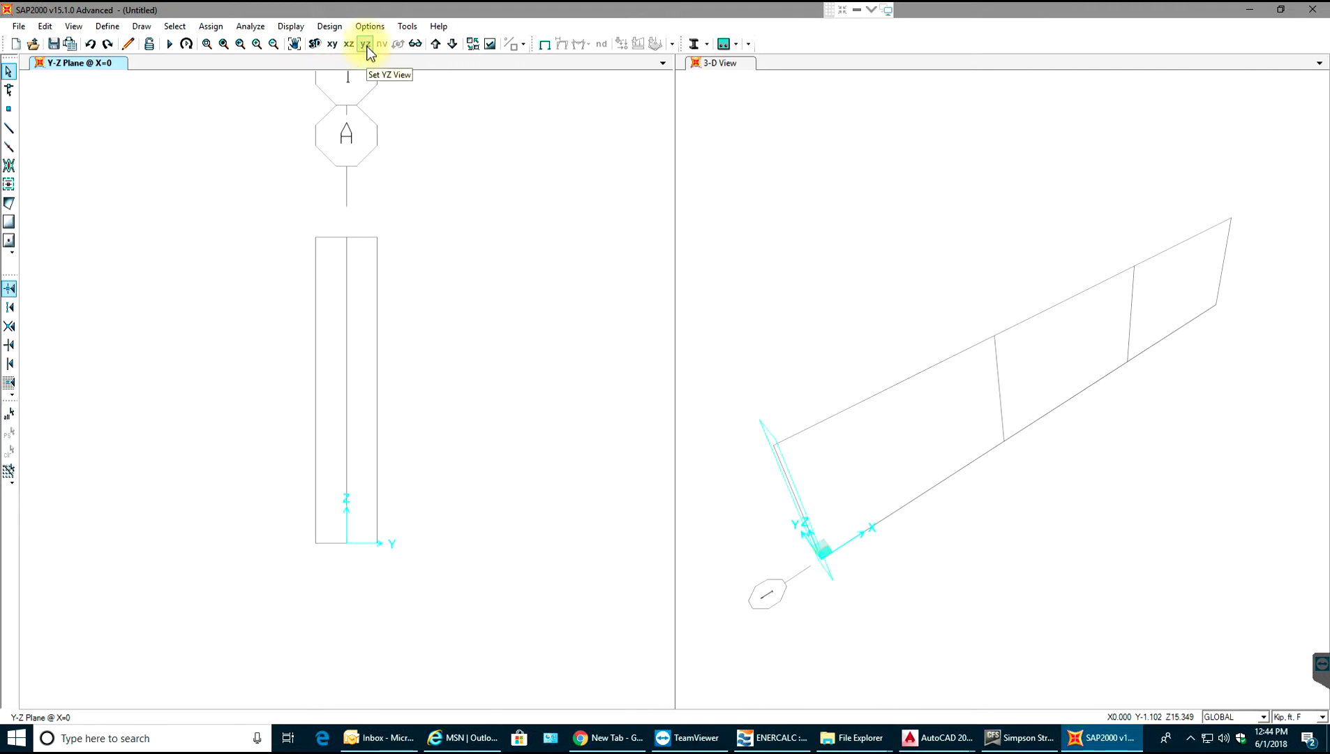
pyautogui.click(348, 44)
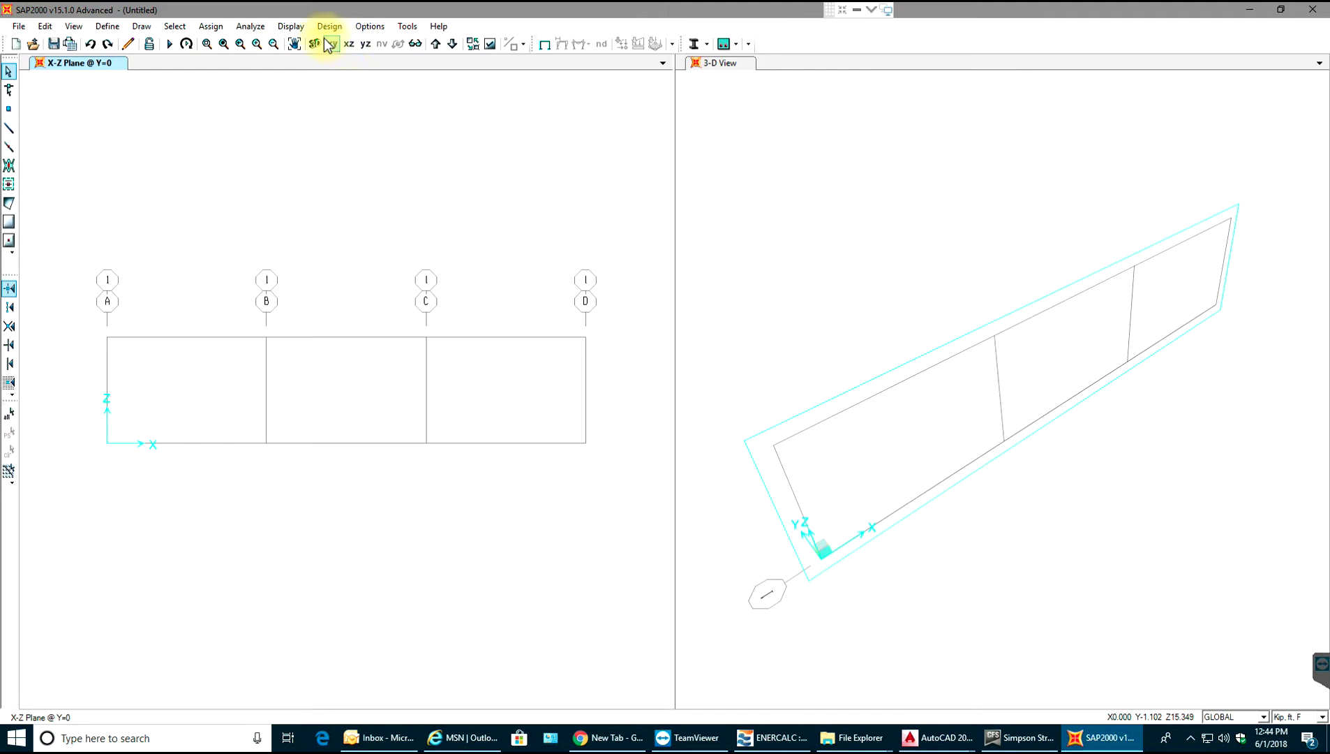
pyautogui.click(332, 44)
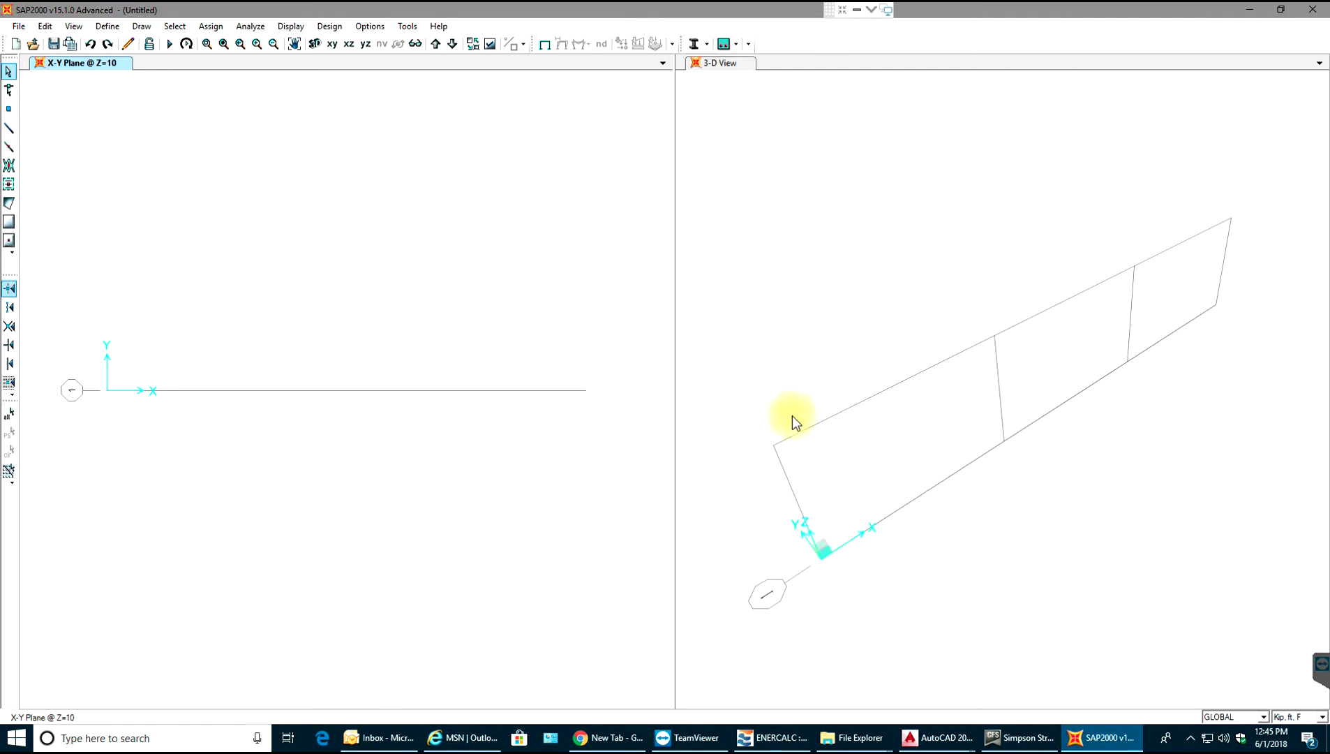
pyautogui.click(332, 44)
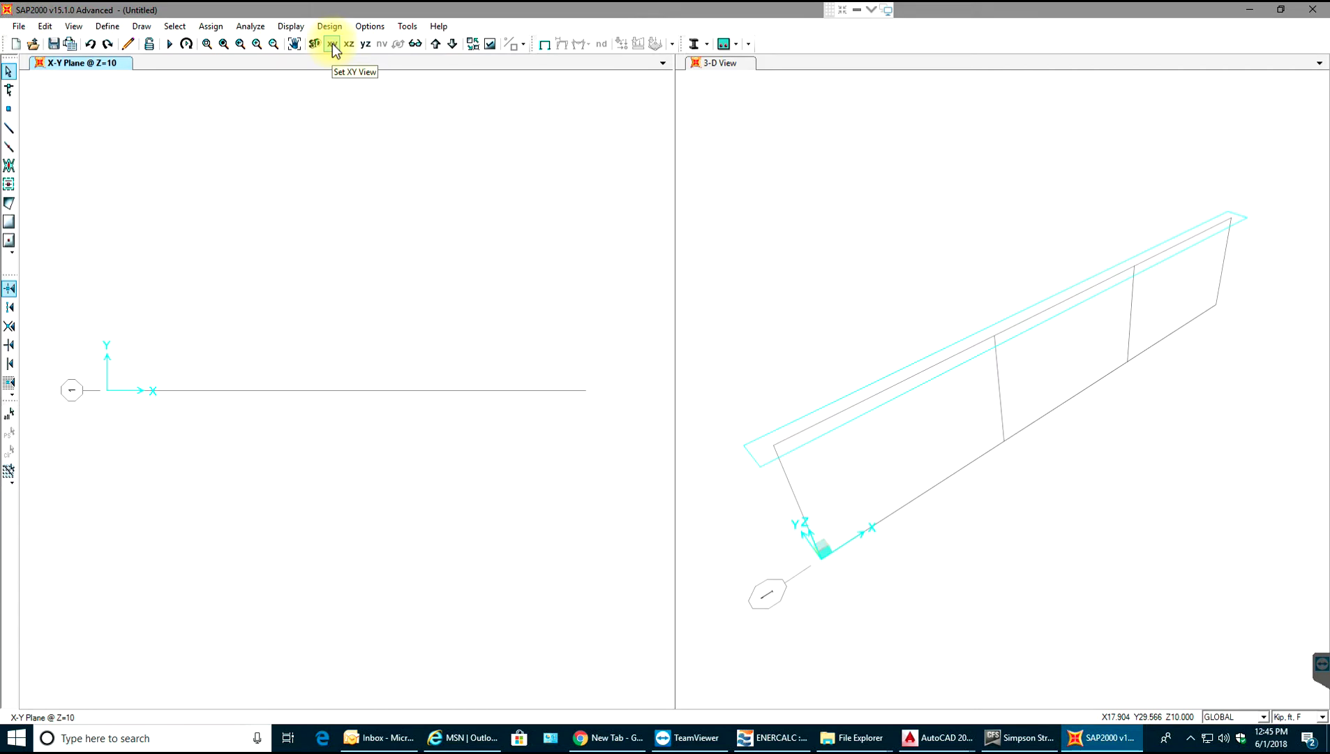
pyautogui.click(452, 46)
pyautogui.click(453, 44)
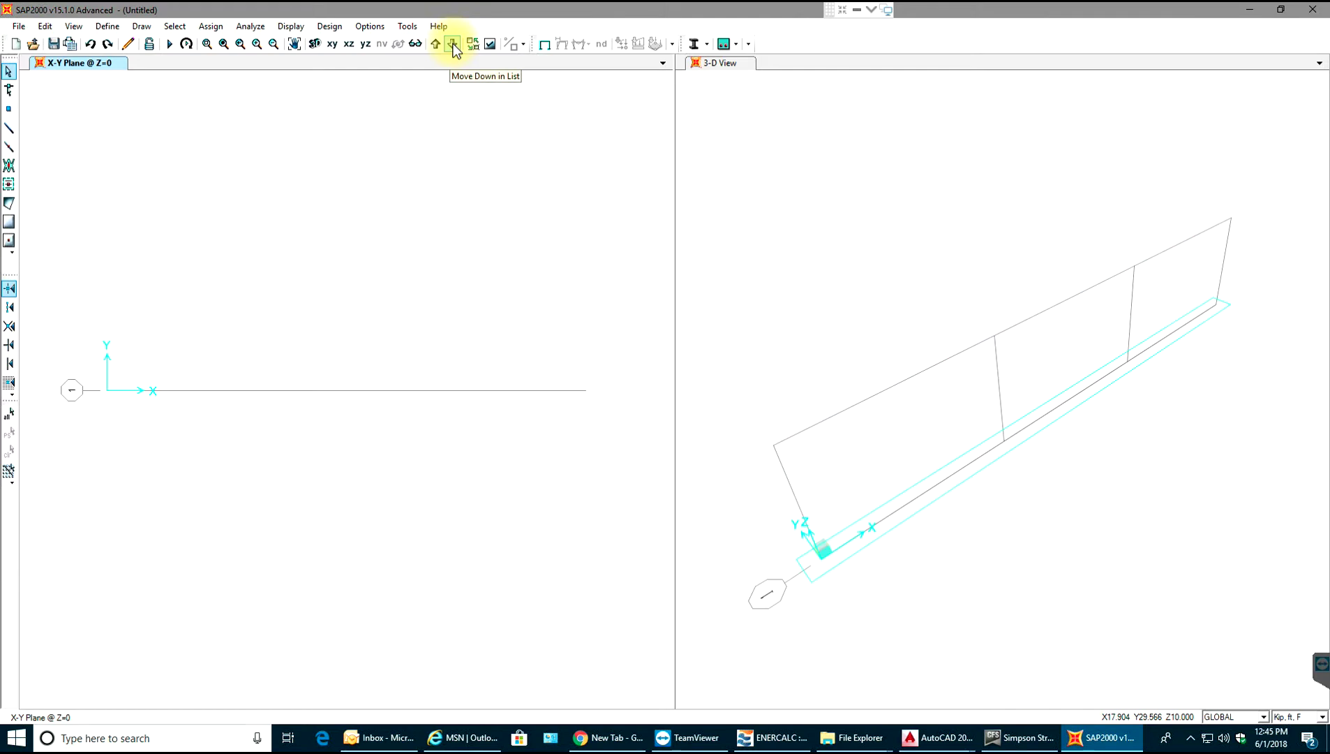
pyautogui.click(348, 45)
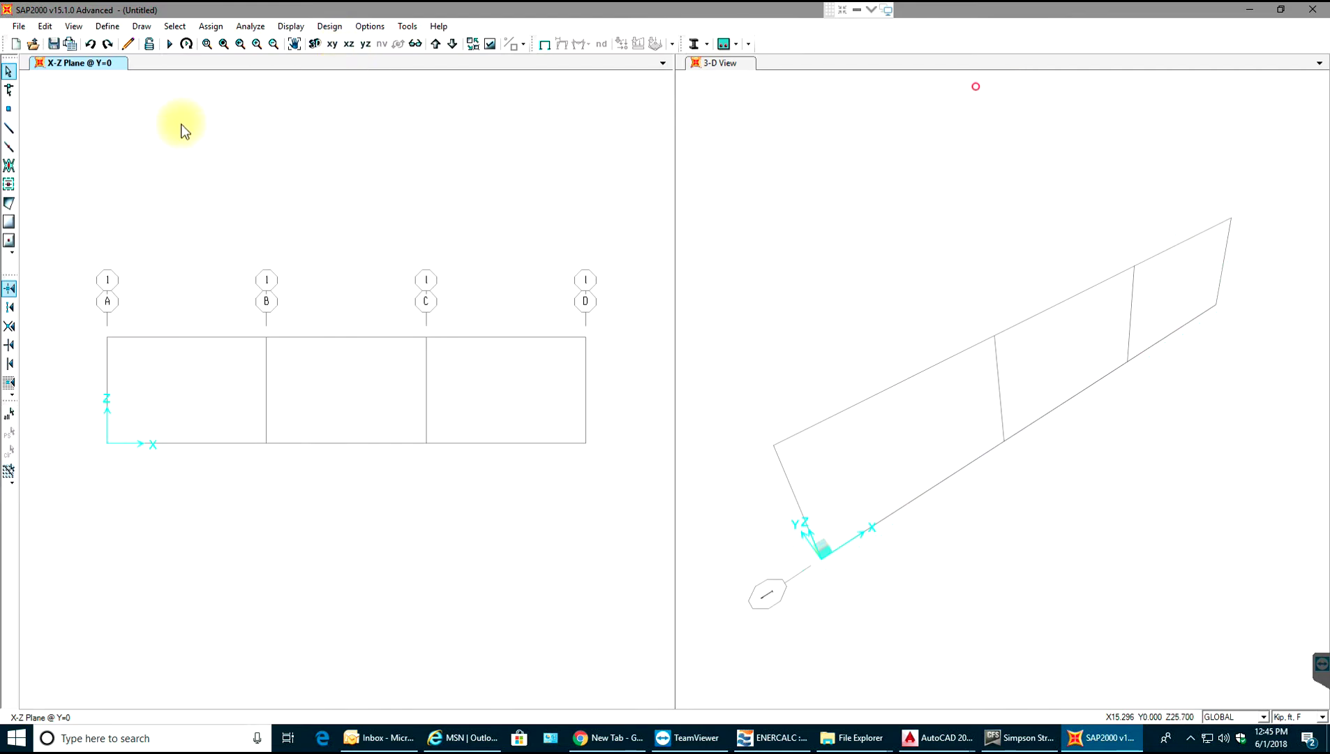
# Define a new United States concrete material of Customary standard with grade f'c 5000 psi.
pyautogui.click(107, 27)
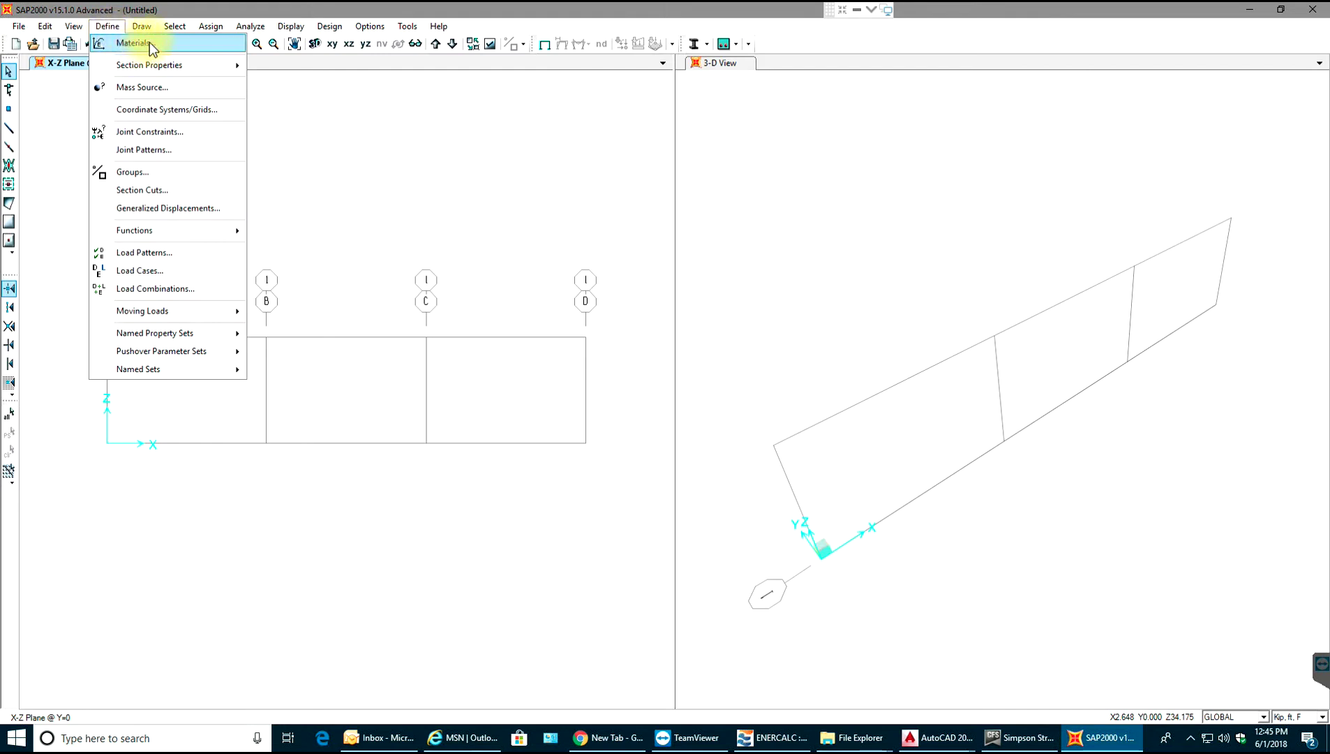
pyautogui.click(198, 39)
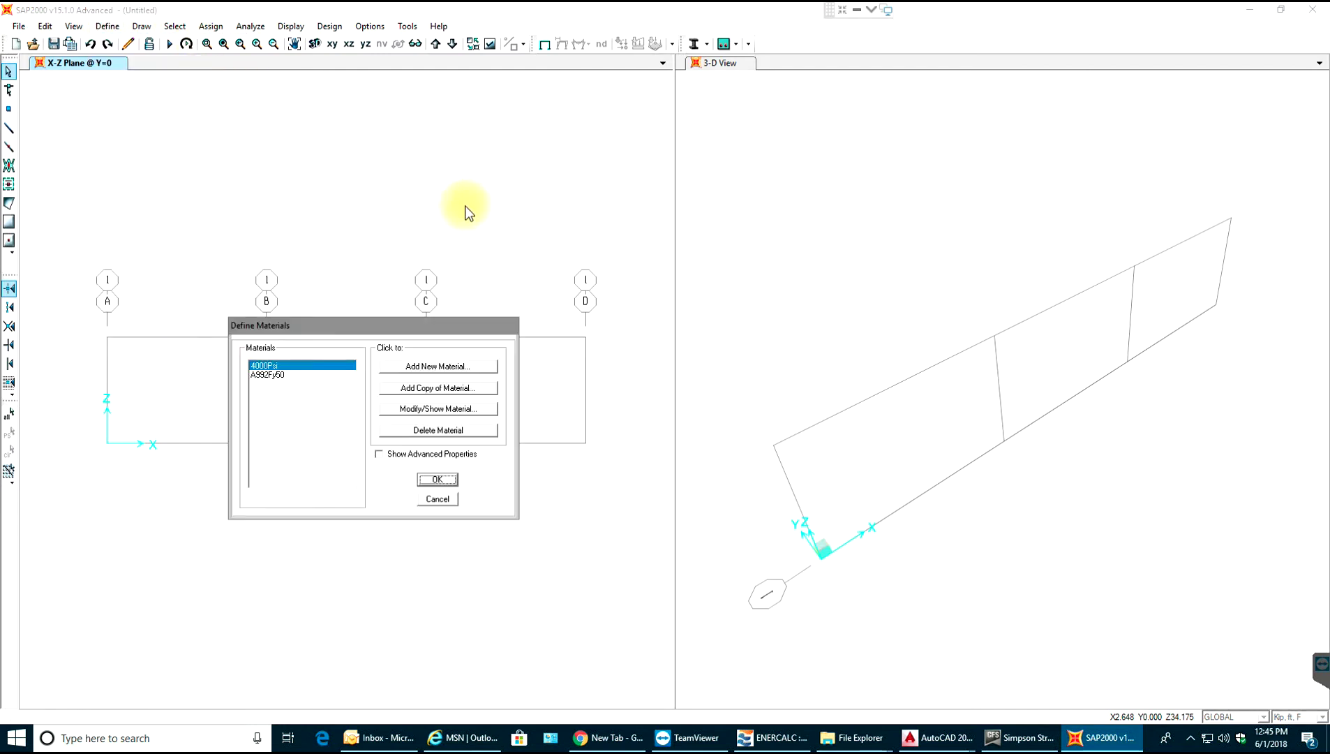
pyautogui.click(444, 366)
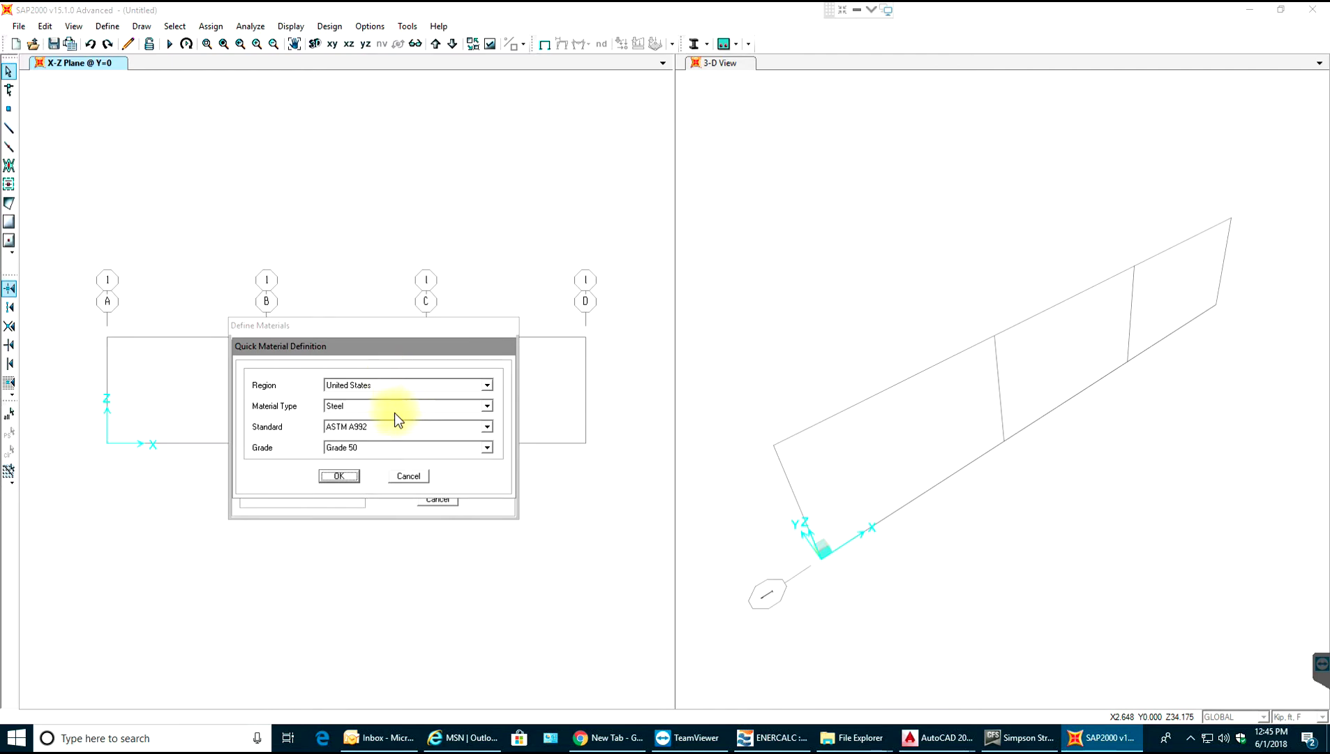
pyautogui.click(402, 407)
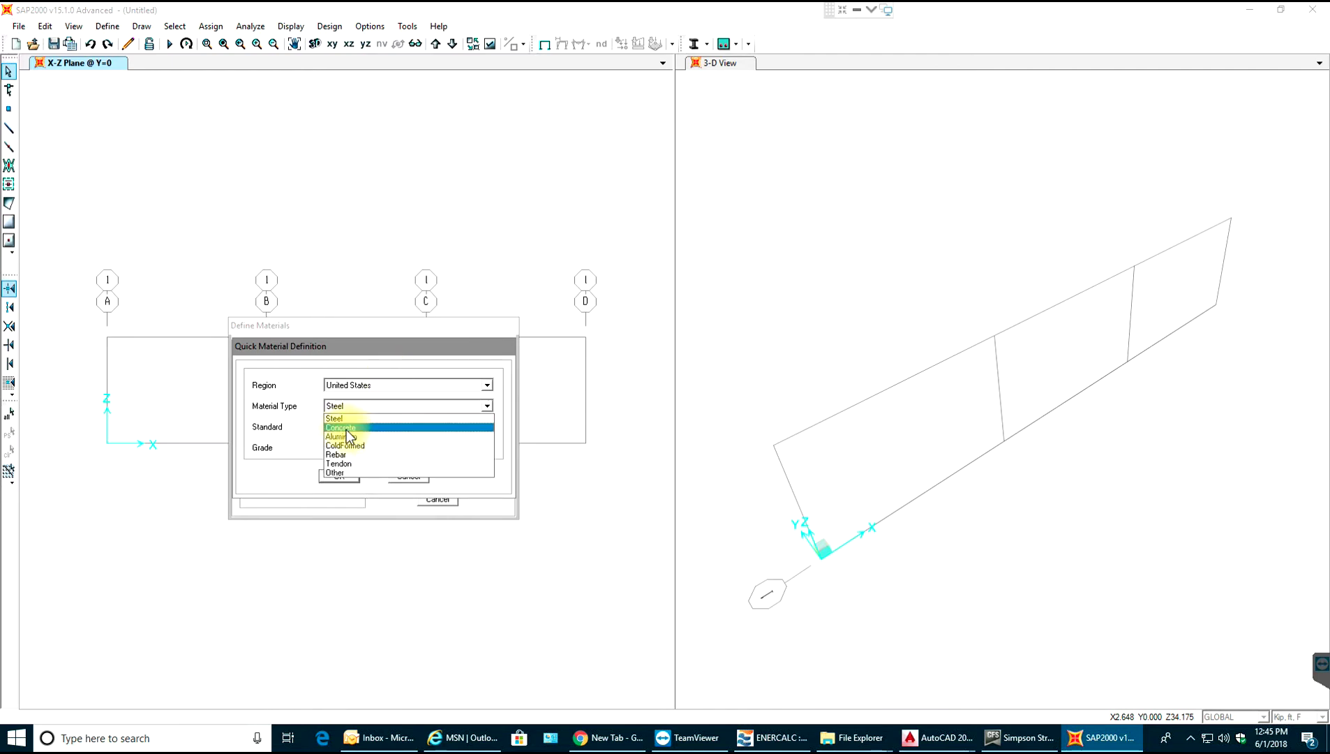
pyautogui.click(346, 429)
pyautogui.click(377, 448)
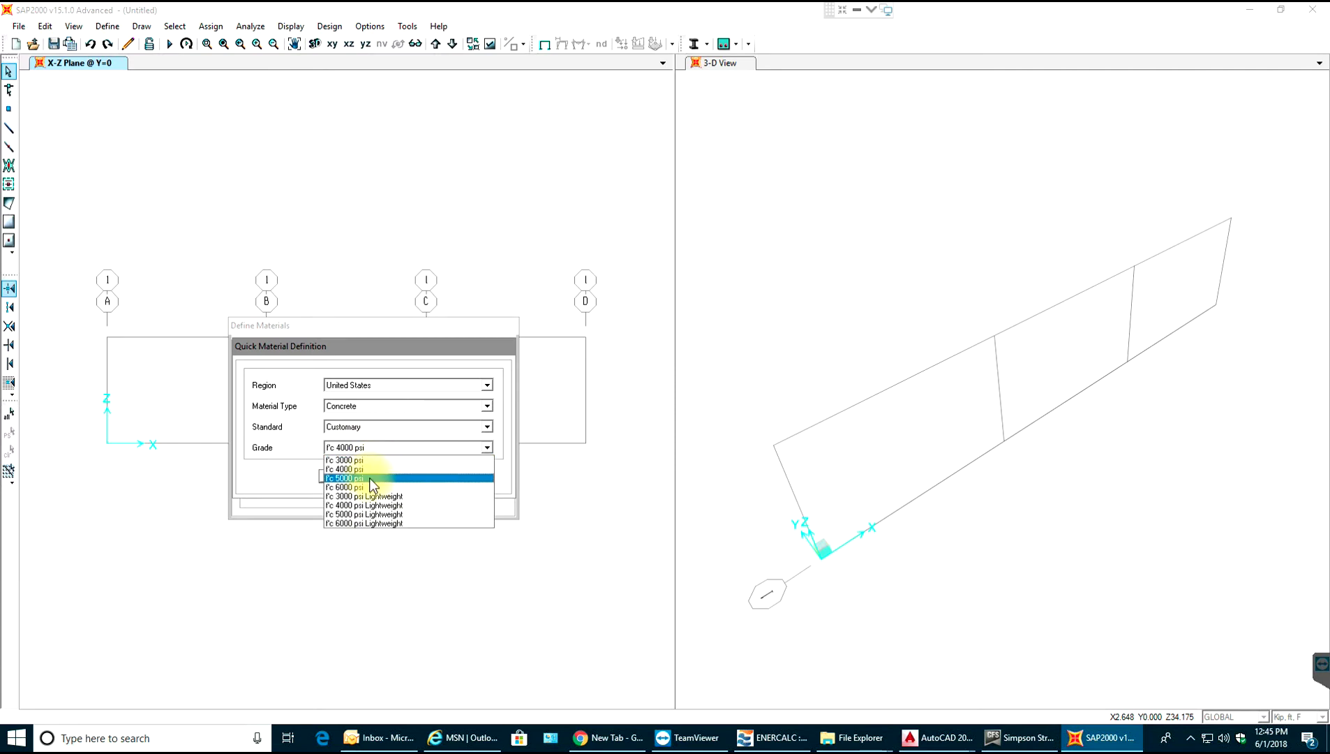
pyautogui.click(357, 475)
pyautogui.click(331, 478)
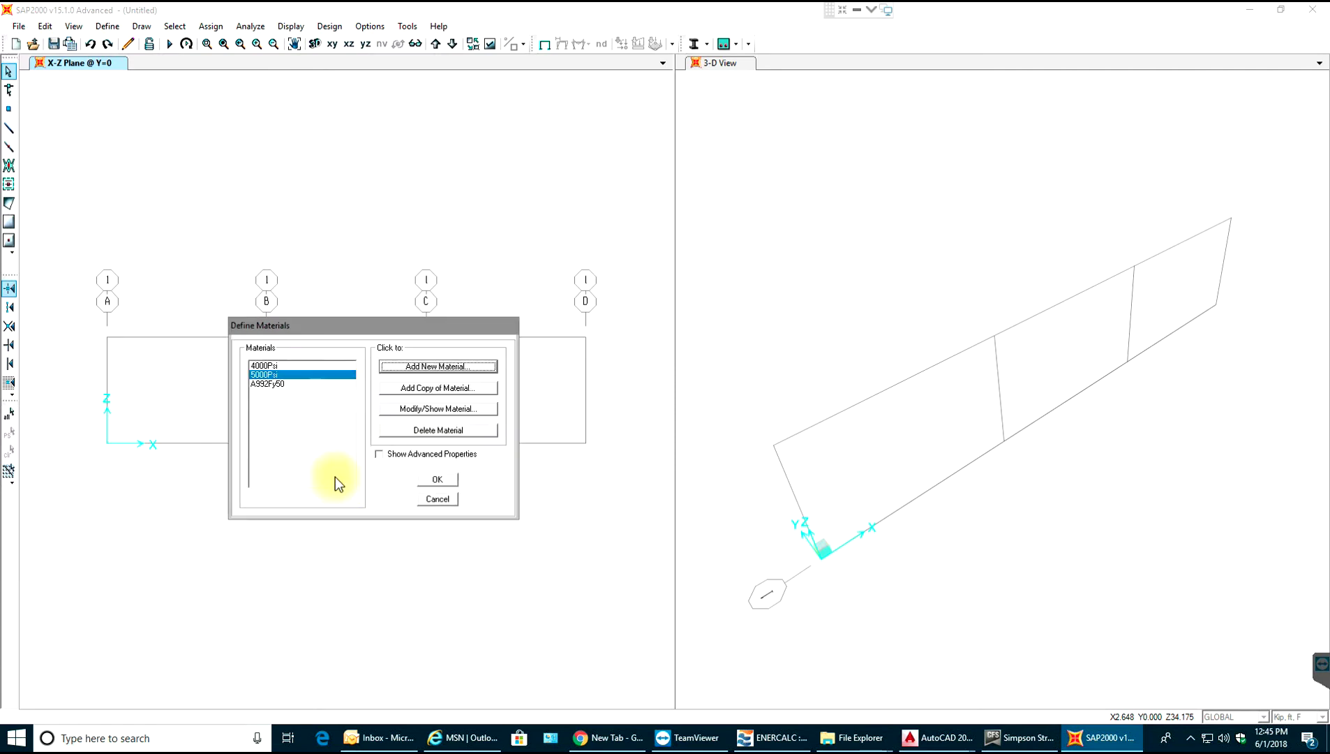
pyautogui.click(438, 480)
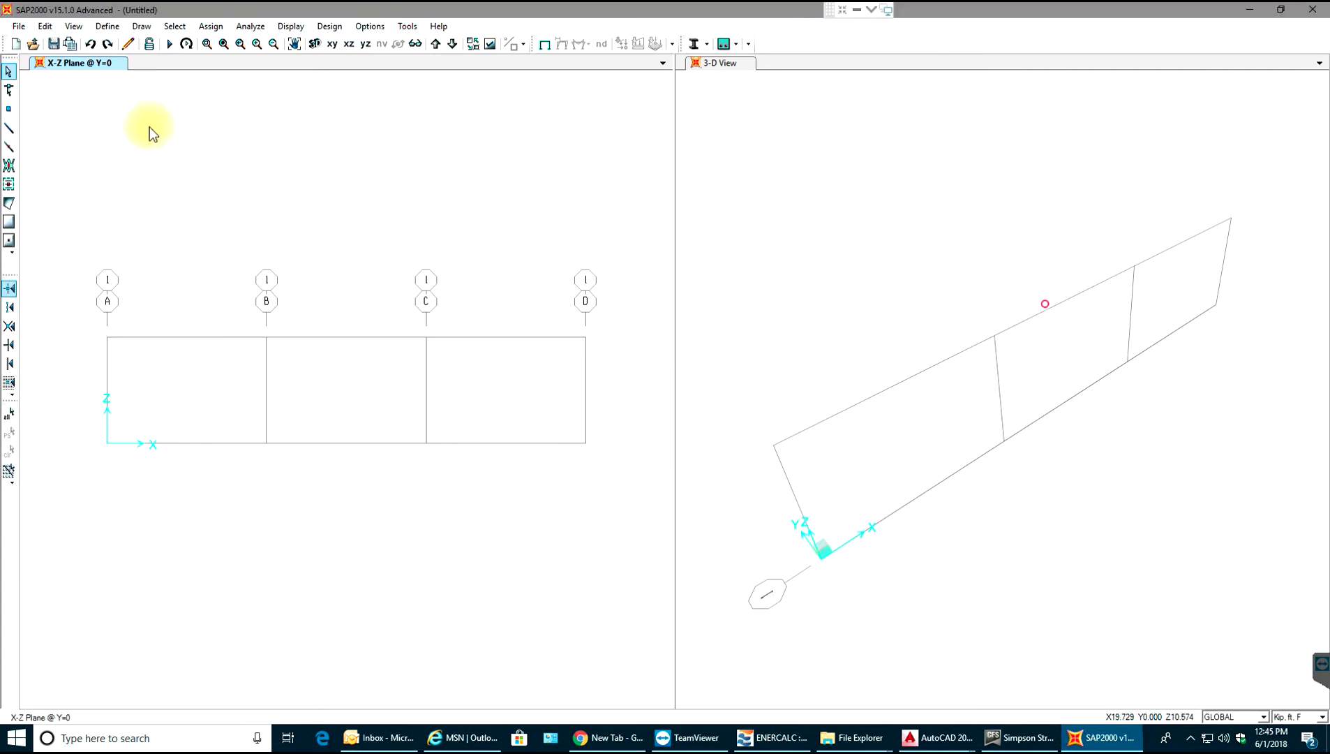
# Add a new frame section property of type Concrete with a rectangular shape.
pyautogui.click(108, 26)
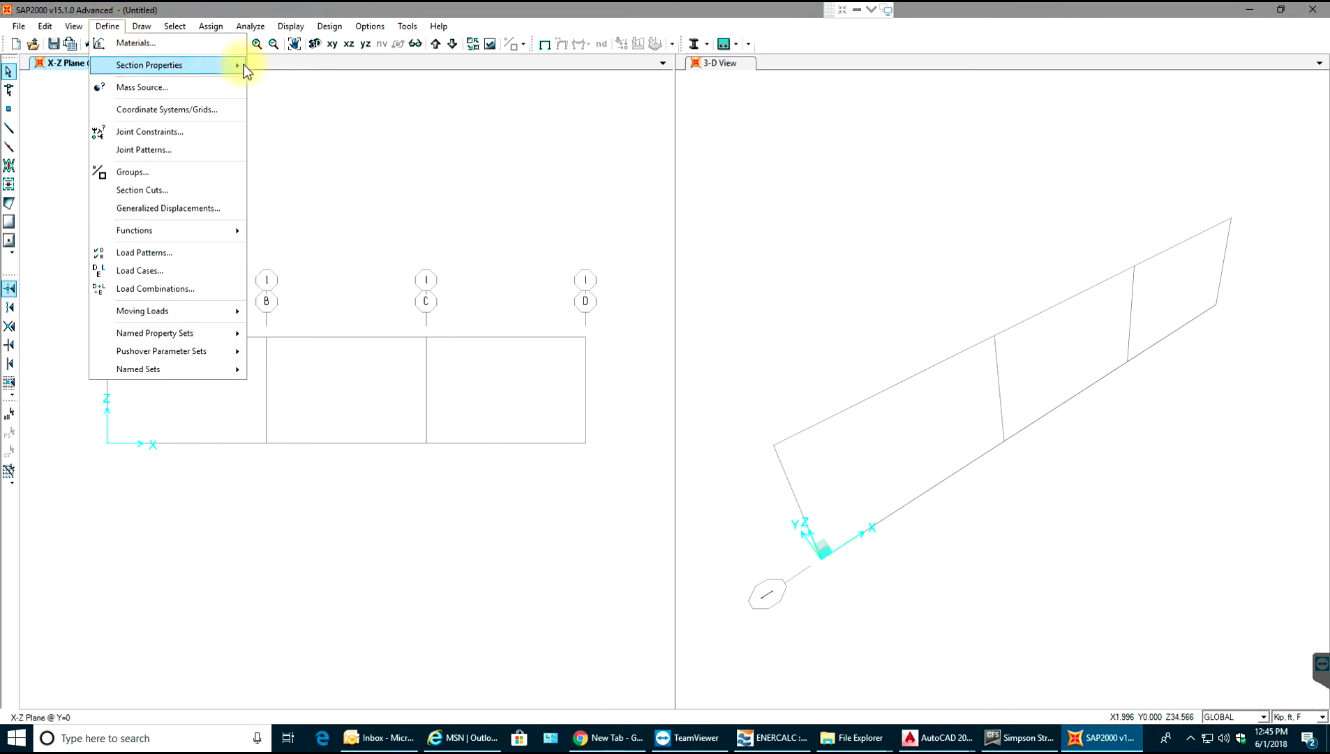
pyautogui.moveTo(238, 67)
pyautogui.click(279, 67)
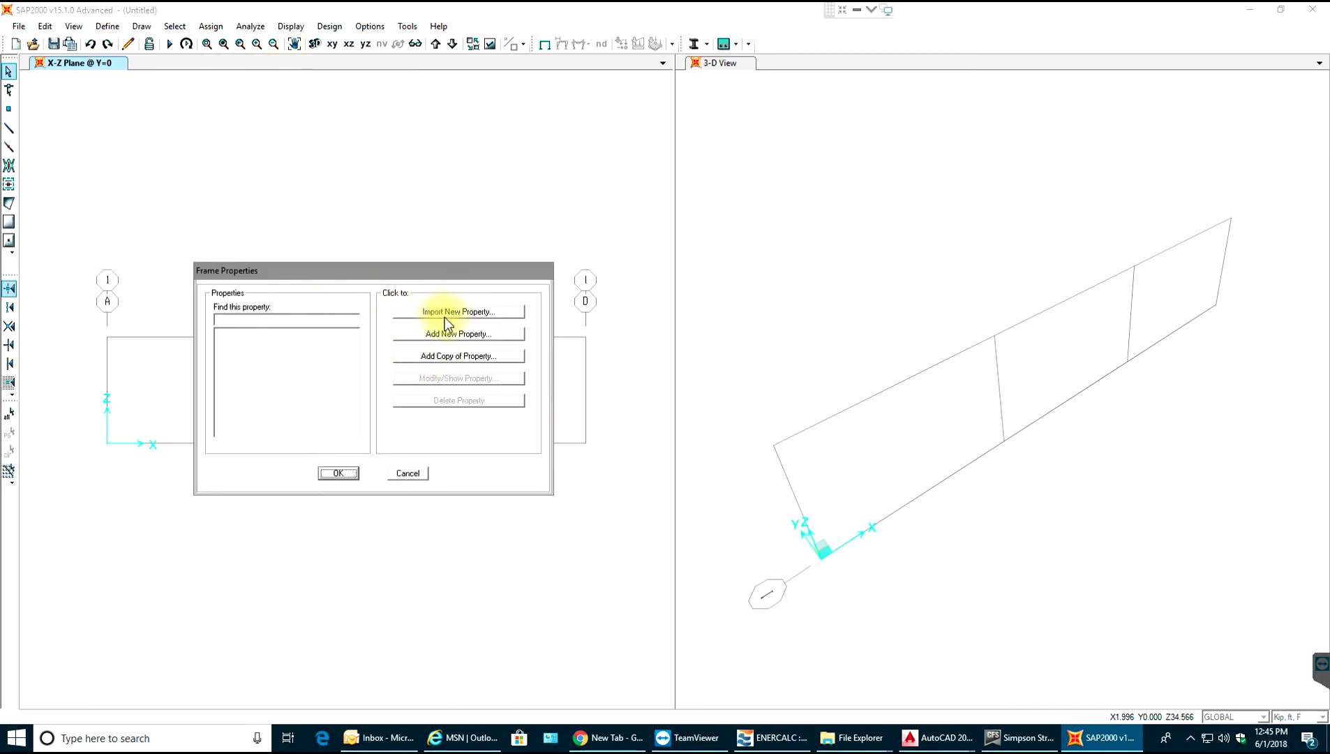
pyautogui.click(453, 335)
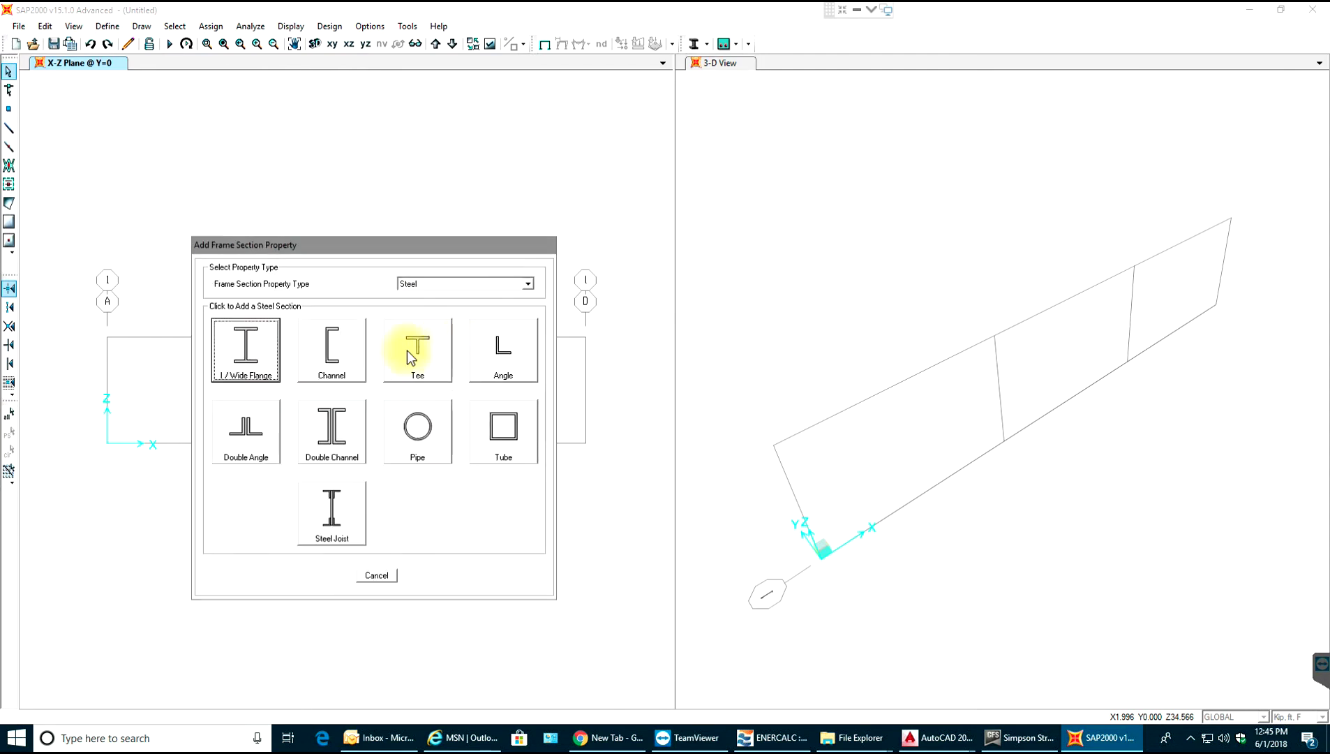
pyautogui.click(422, 283)
pyautogui.click(423, 306)
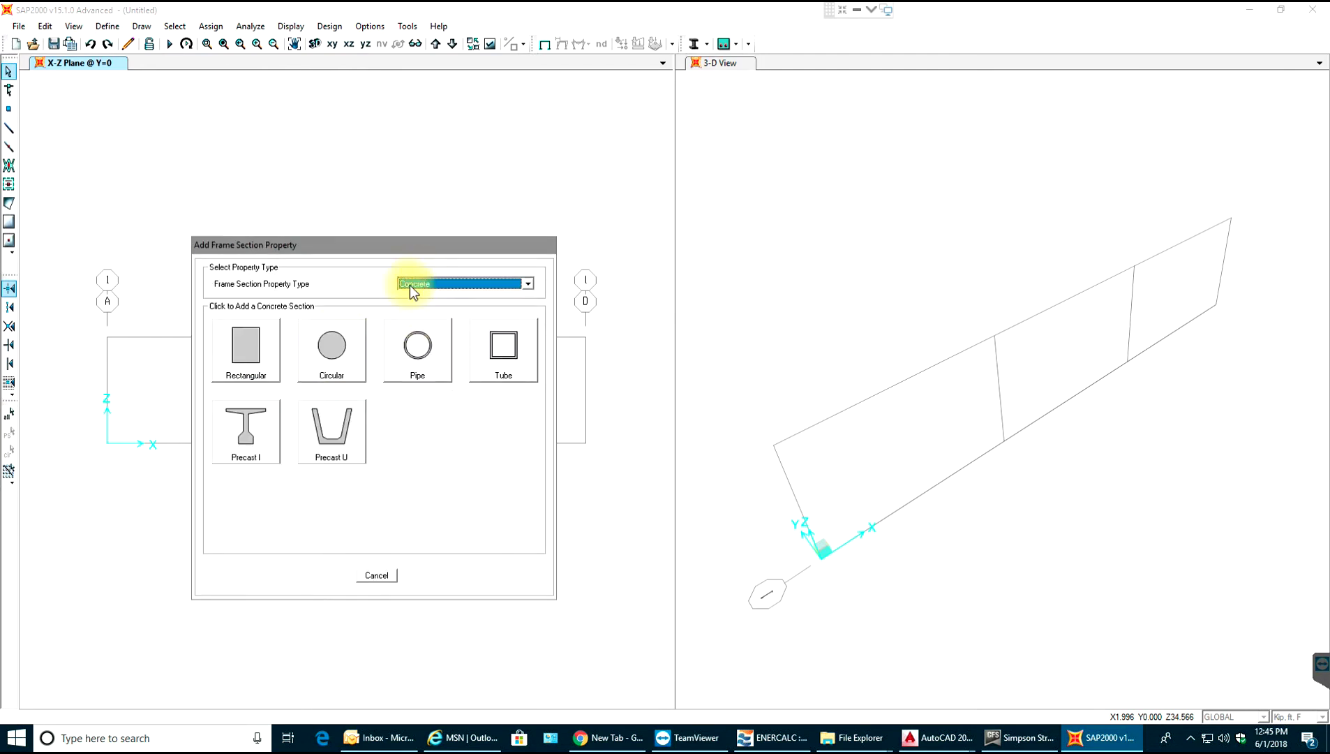
pyautogui.click(247, 336)
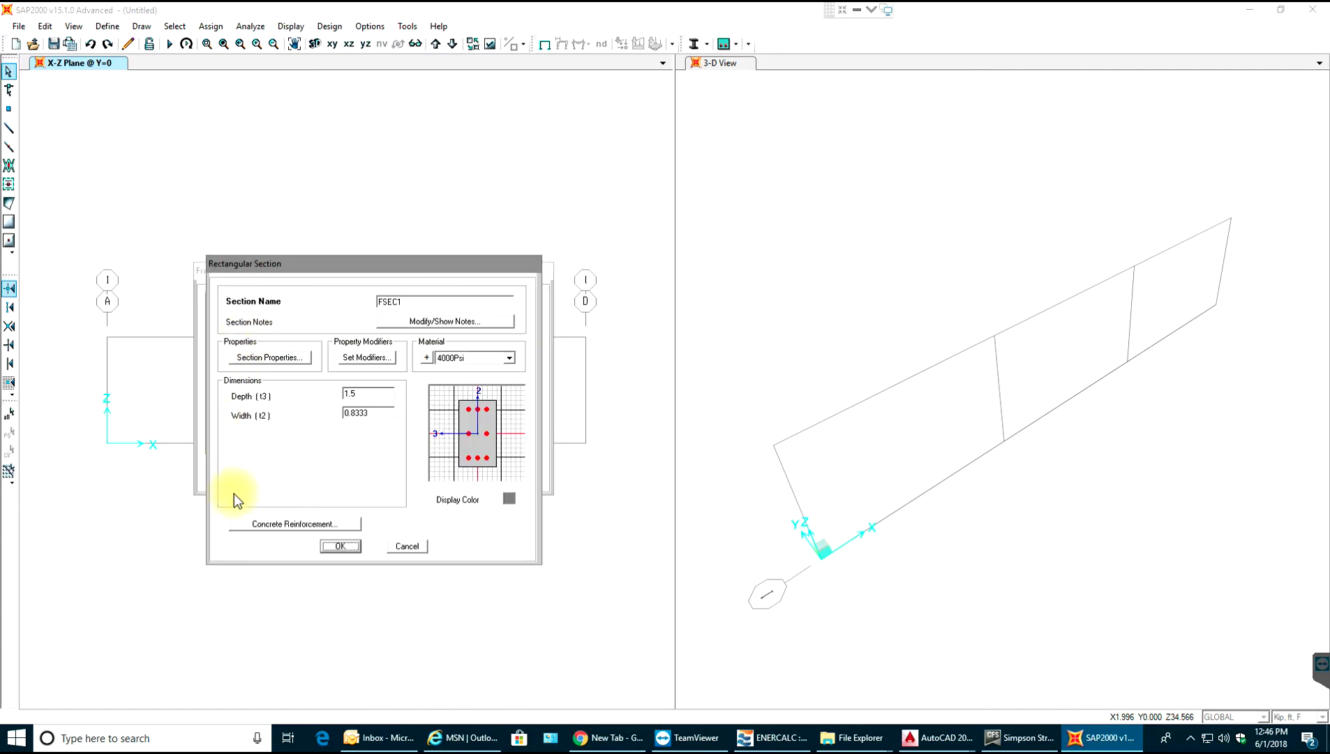
# Set the rectangular section's depth to 2 ft, its width to 1.5 ft and its material to 5000Psi.
pyautogui.doubleClick(370, 395)
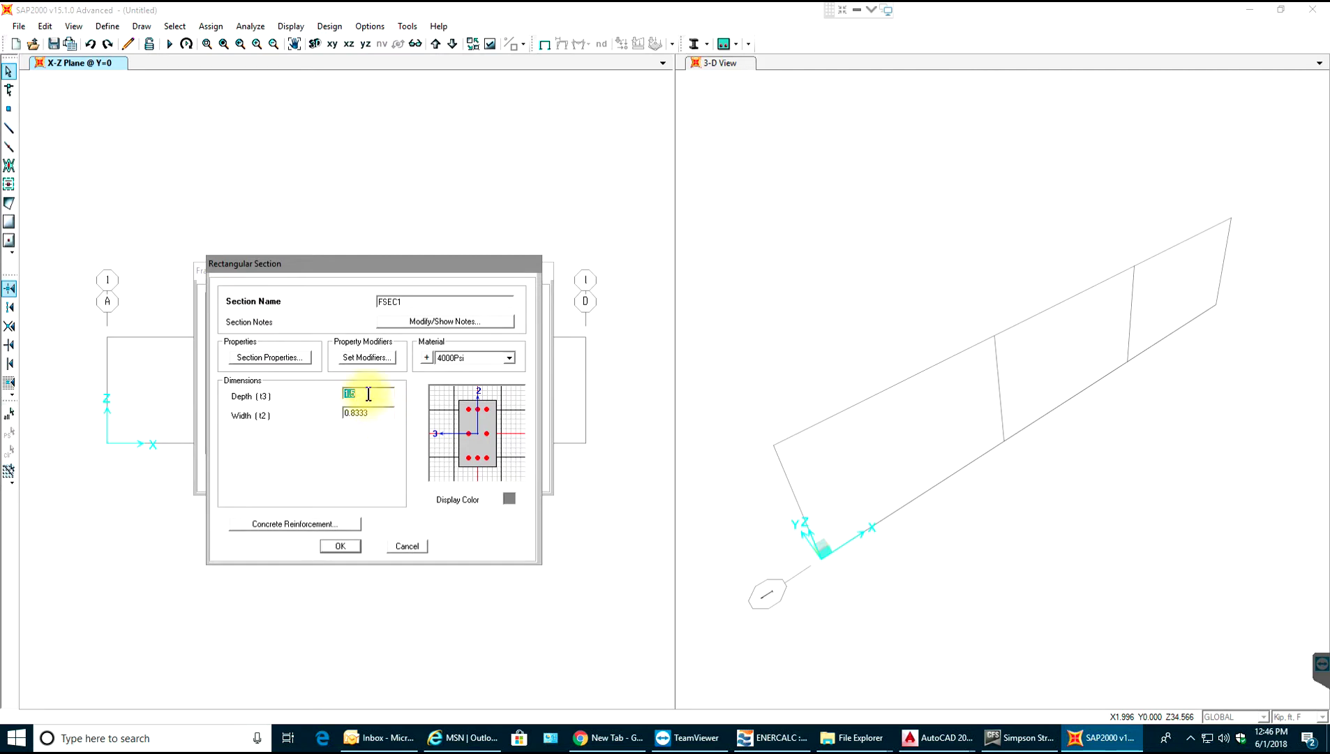
pyautogui.write('2')
pyautogui.doubleClick(385, 411)
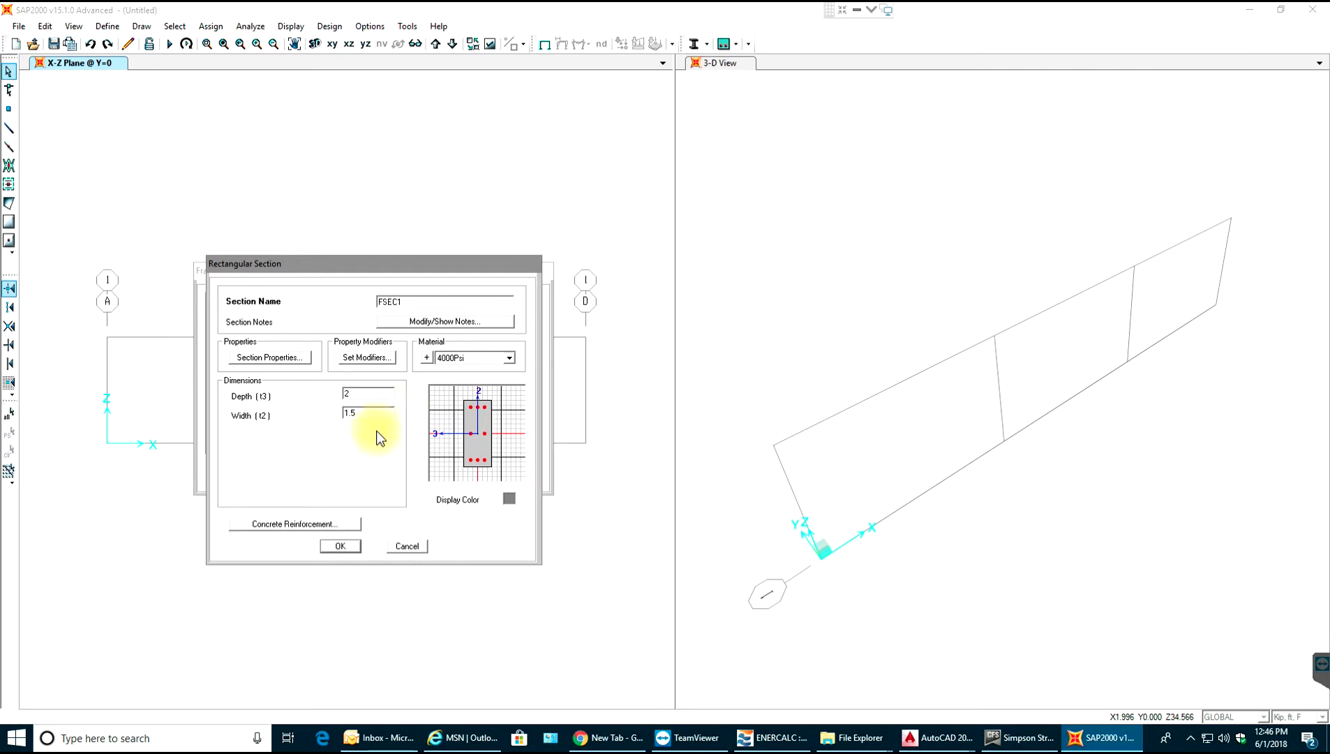
pyautogui.click(464, 358)
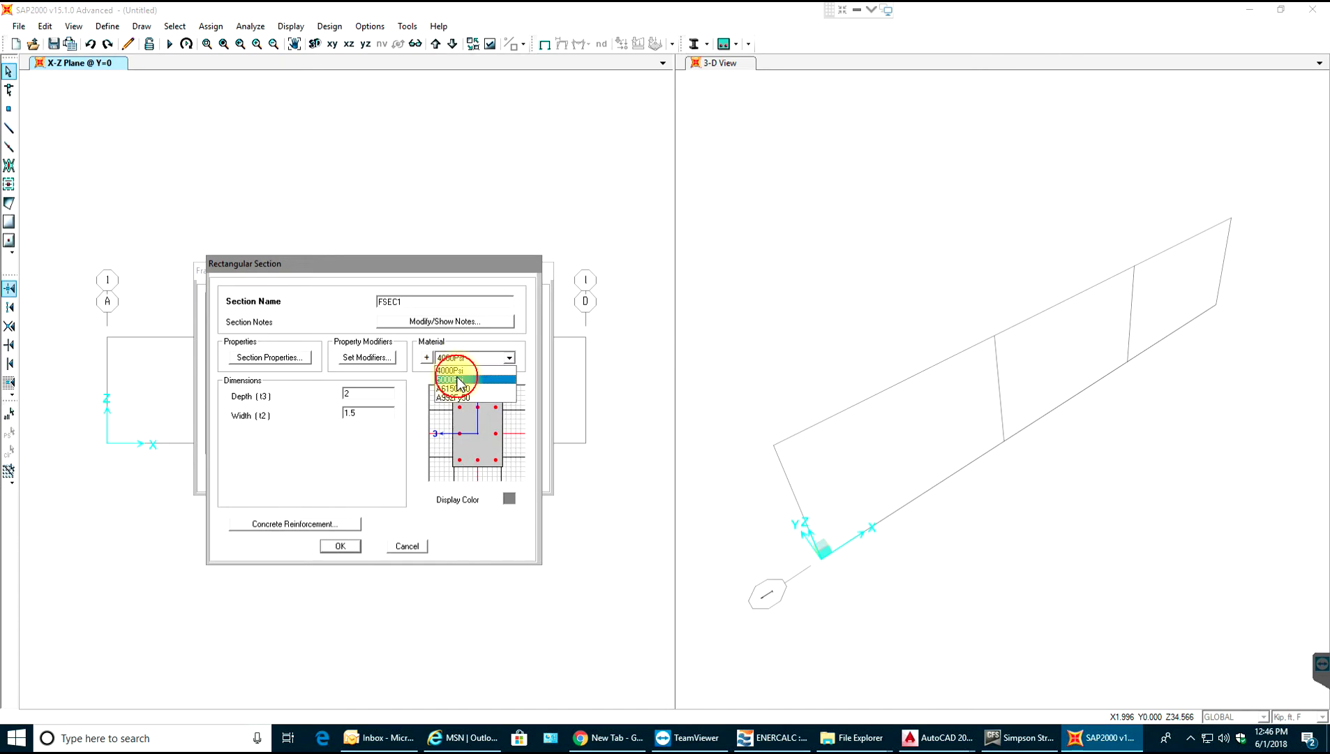
pyautogui.click(459, 381)
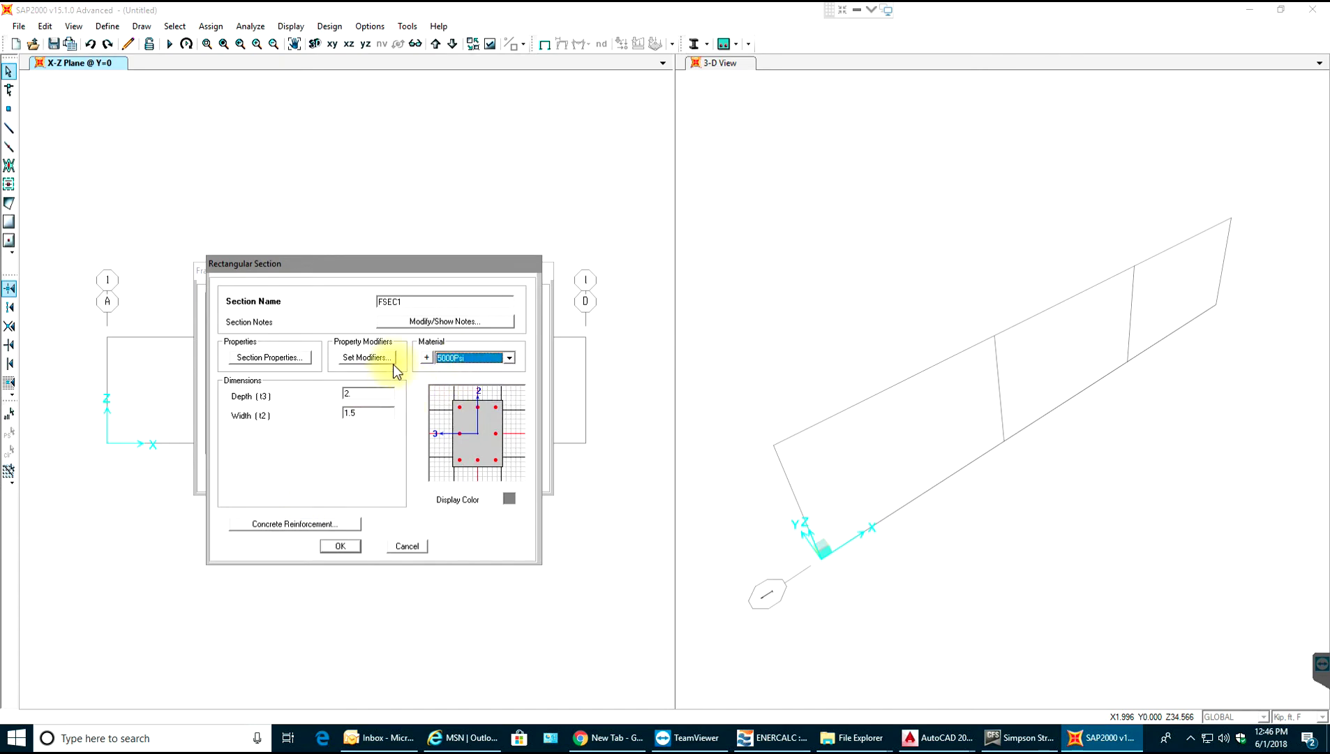
# Name the section Rect, accept its property modifiers at their defaults and save the frame property.
pyautogui.click(414, 301)
pyautogui.moveTo(414, 301); pyautogui.dragTo(317, 278)
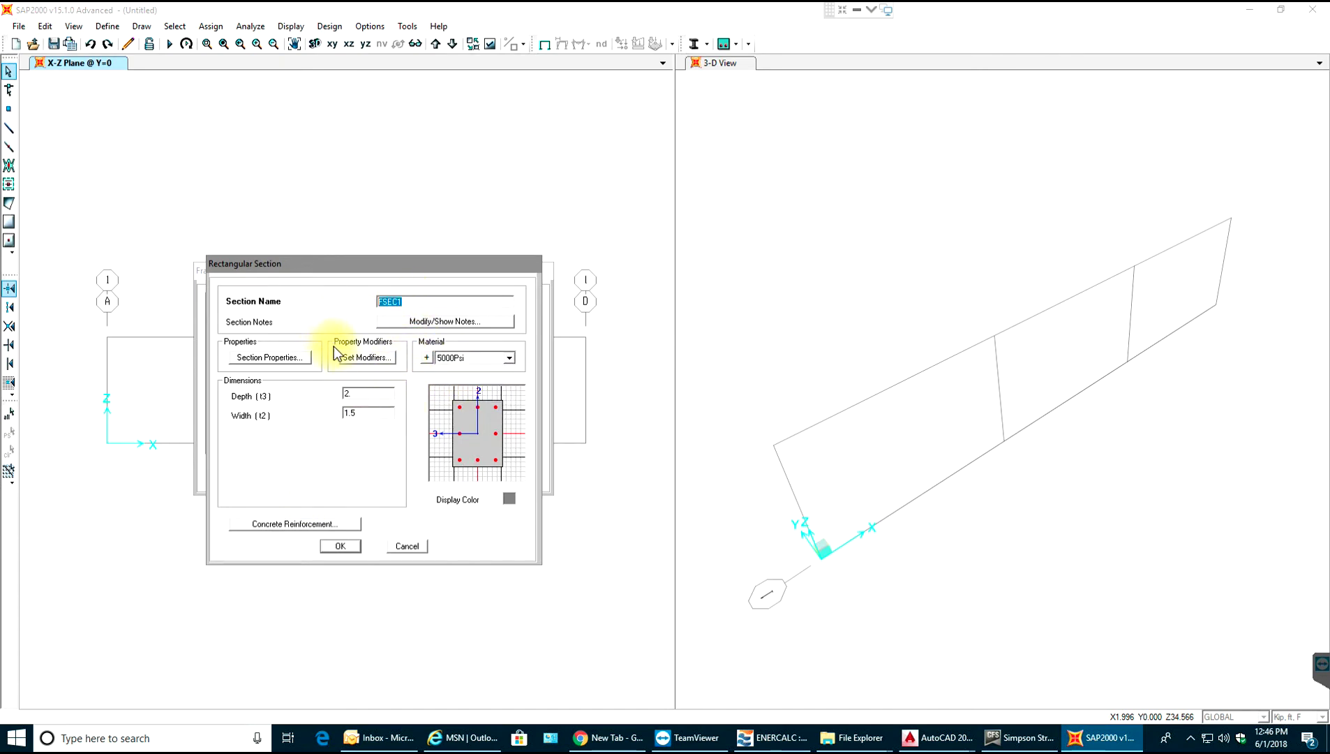
pyautogui.write('R')
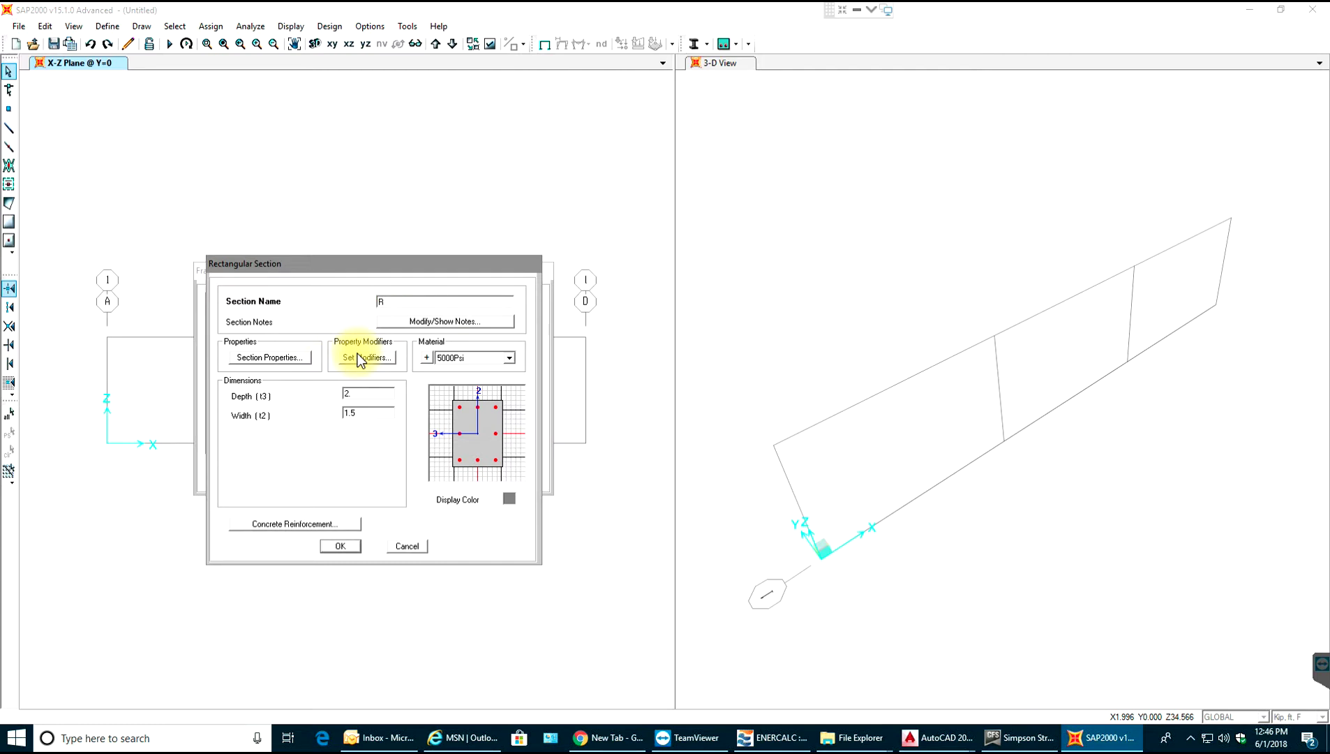
pyautogui.write('ect')
pyautogui.click(384, 356)
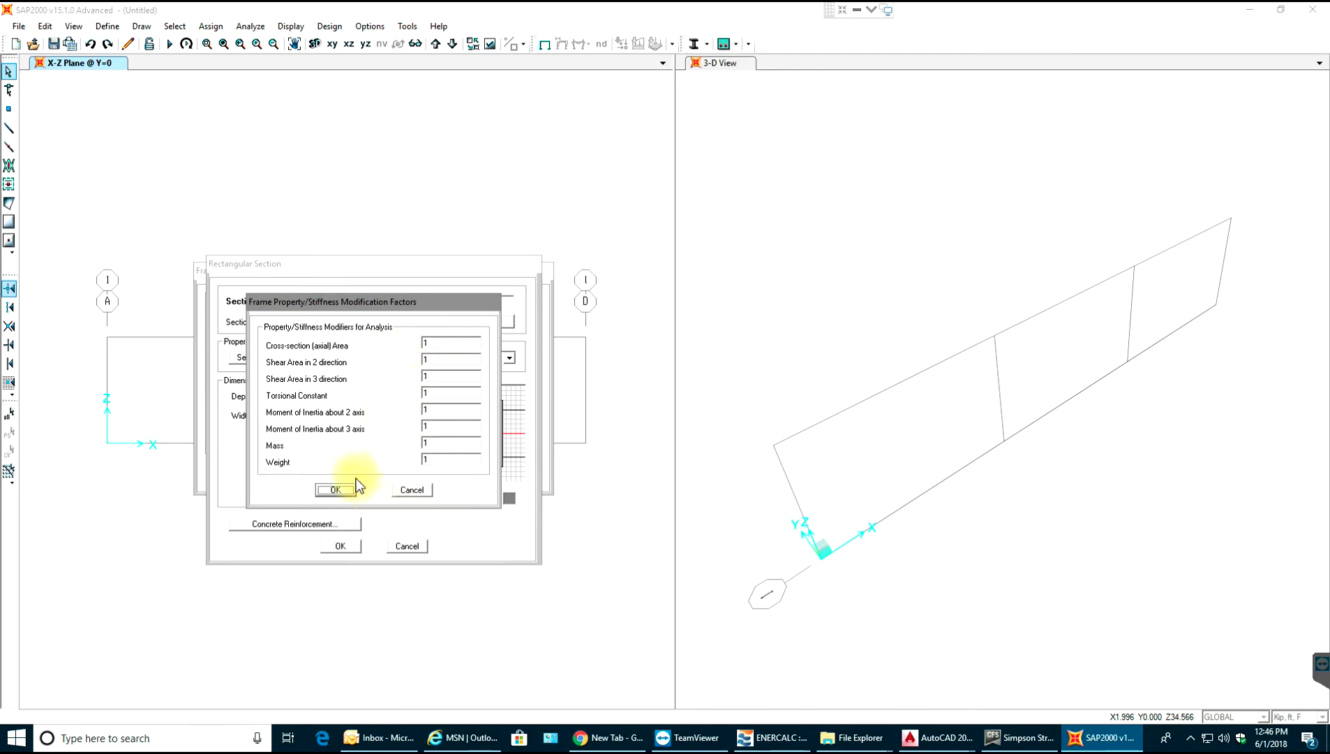
pyautogui.click(339, 489)
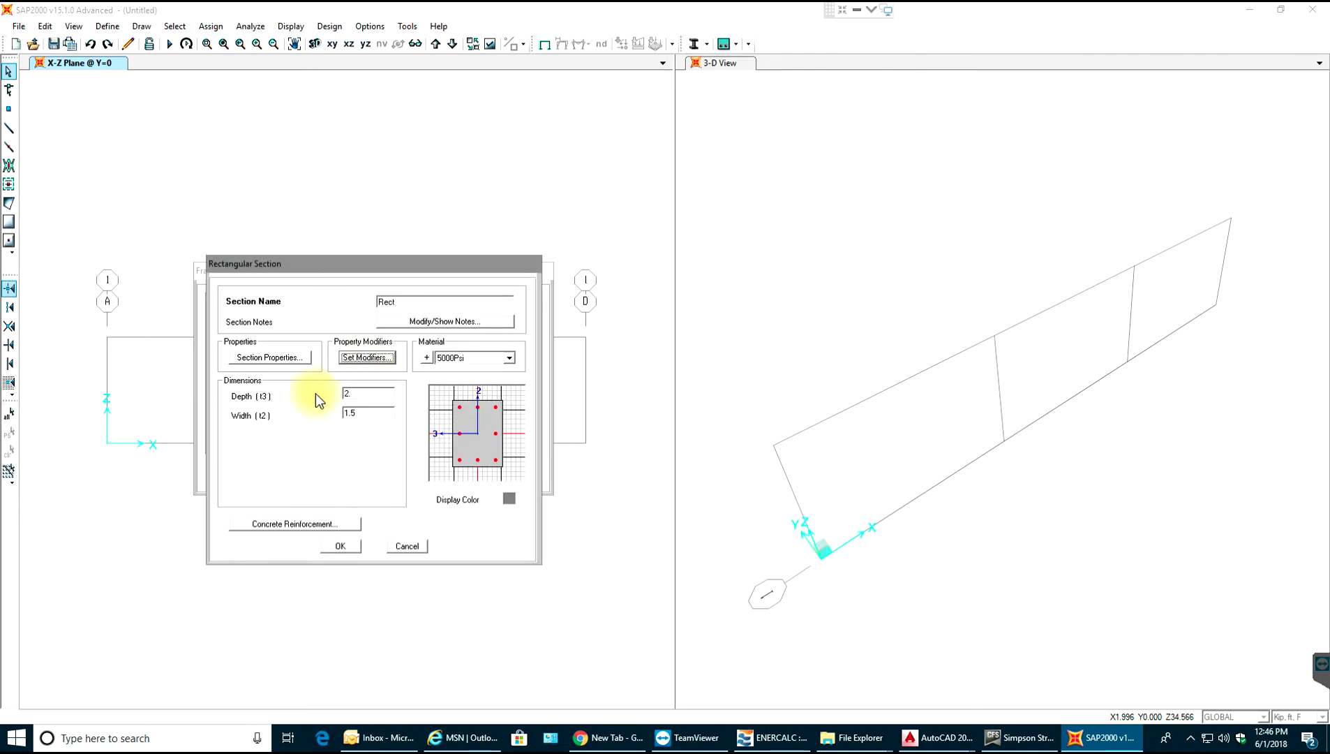
pyautogui.click(342, 546)
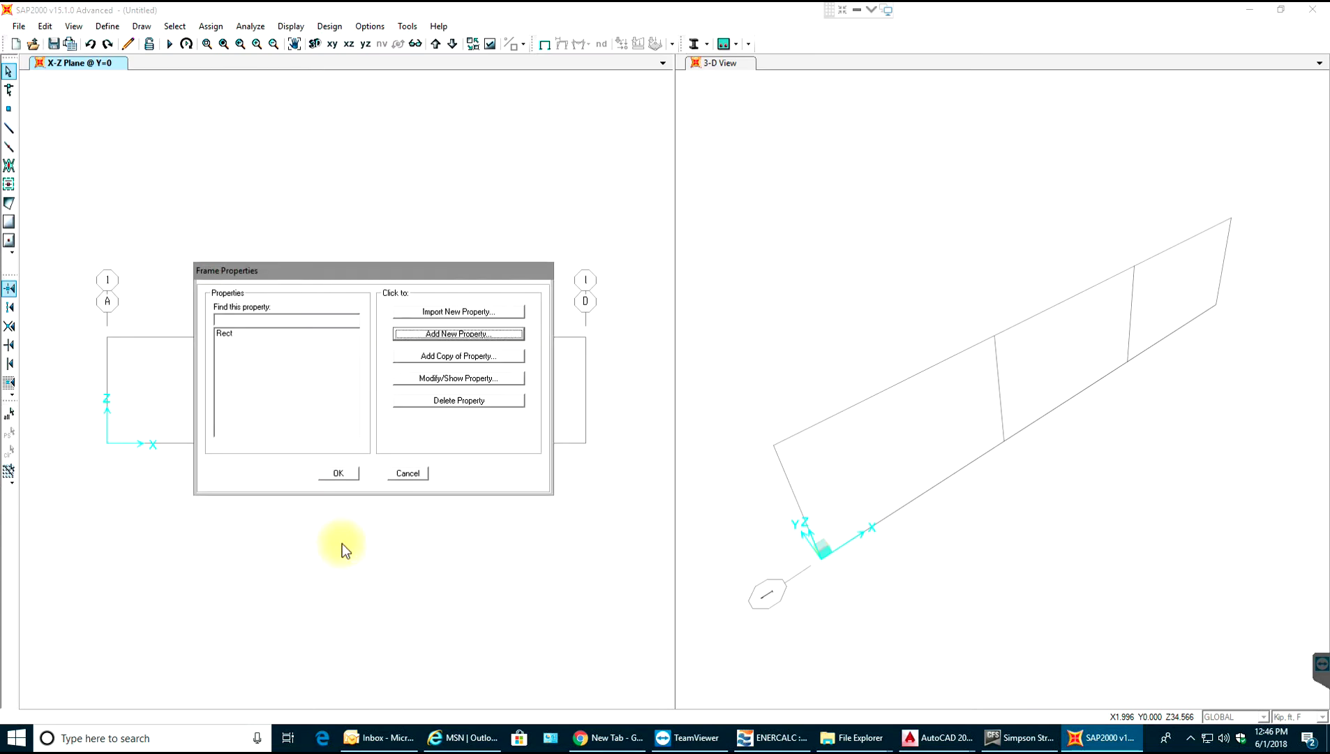
pyautogui.click(339, 473)
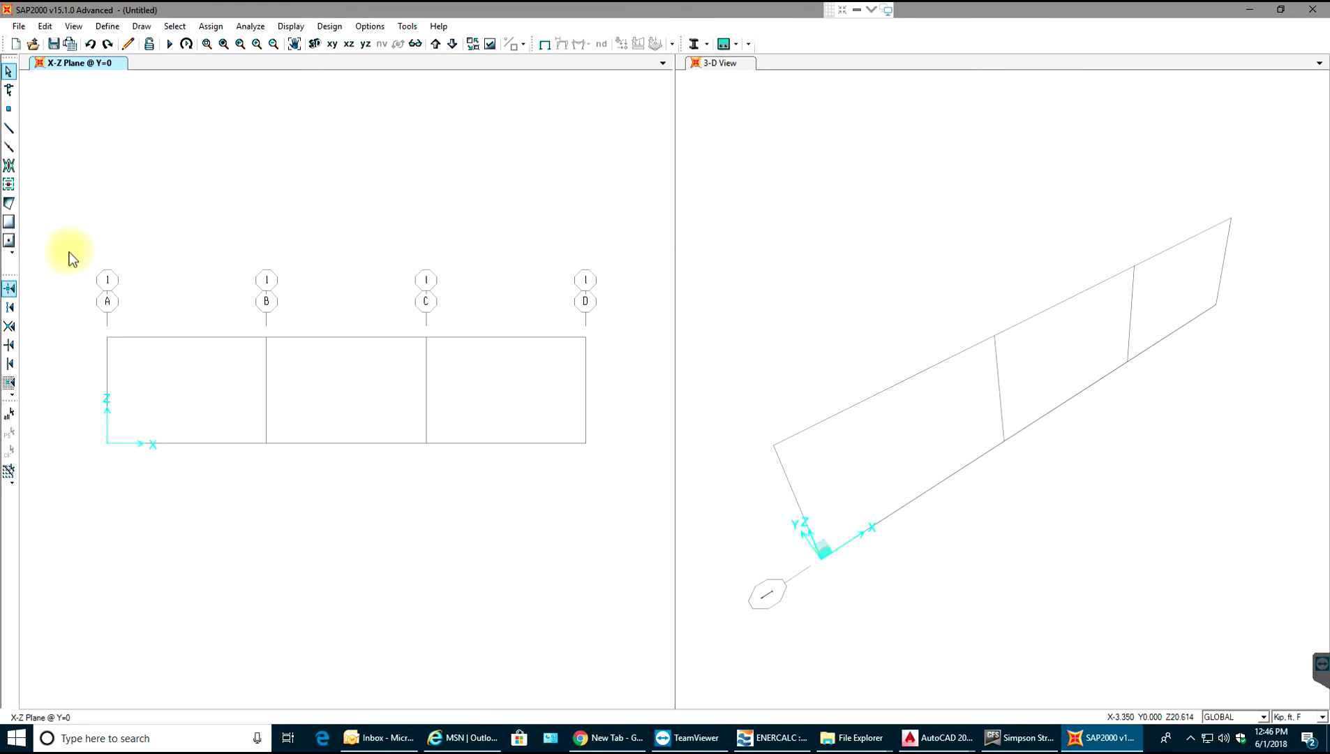
# Draw straight Rect frame members for the column on grid A, the top beam from A to B and the column on grid B.
pyautogui.click(9, 129)
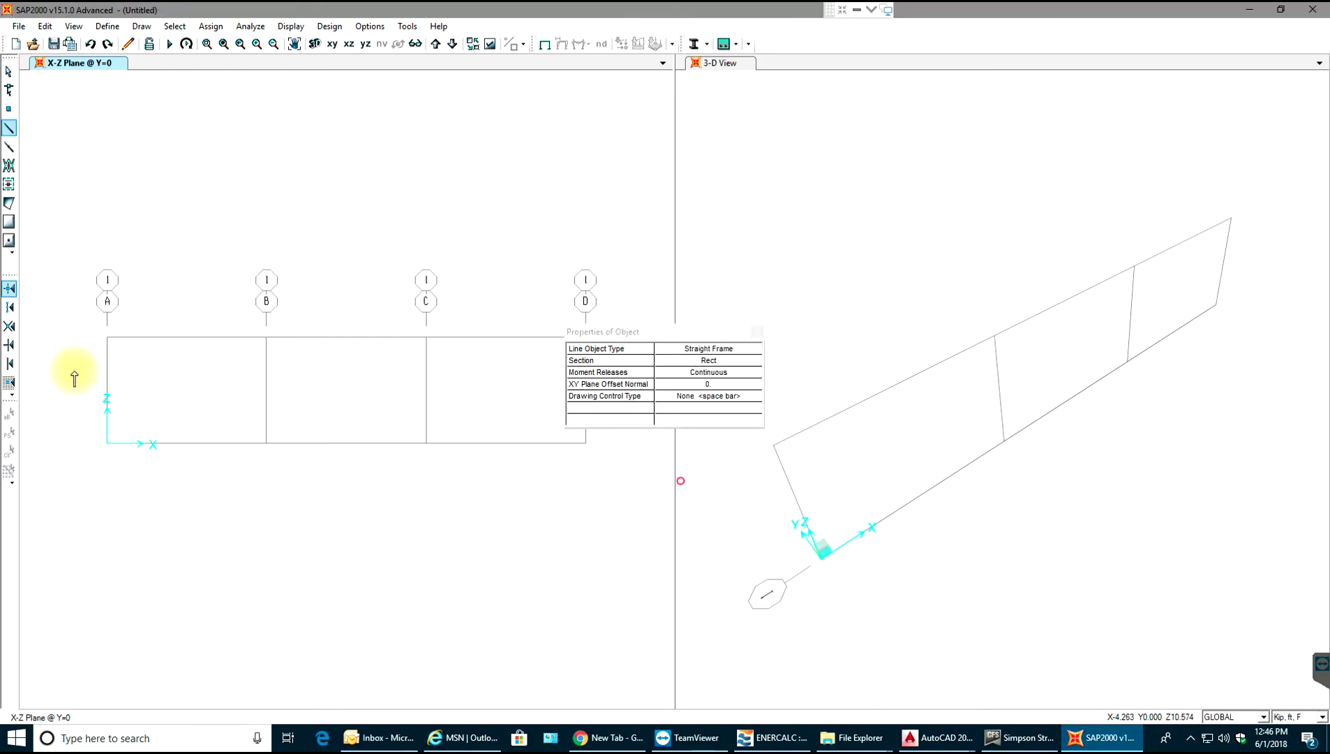
pyautogui.click(105, 442)
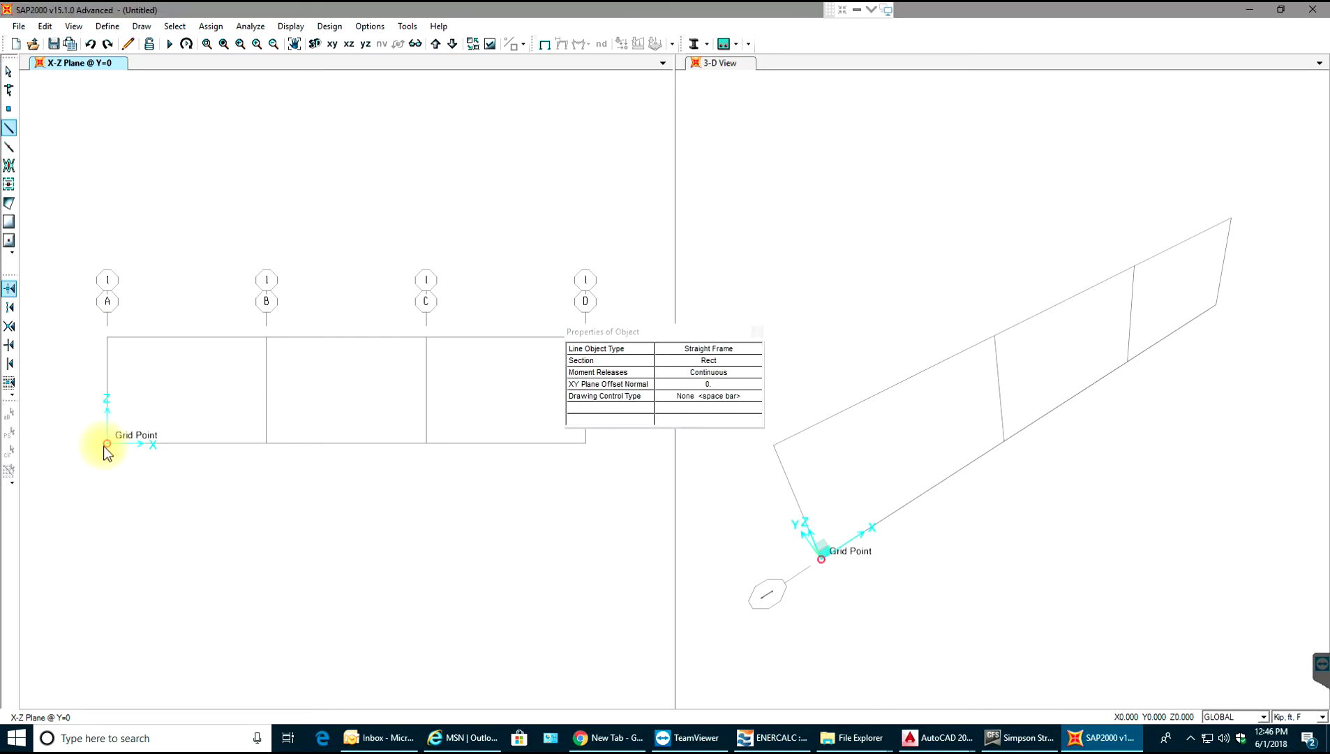
pyautogui.click(107, 337)
pyautogui.click(107, 337)
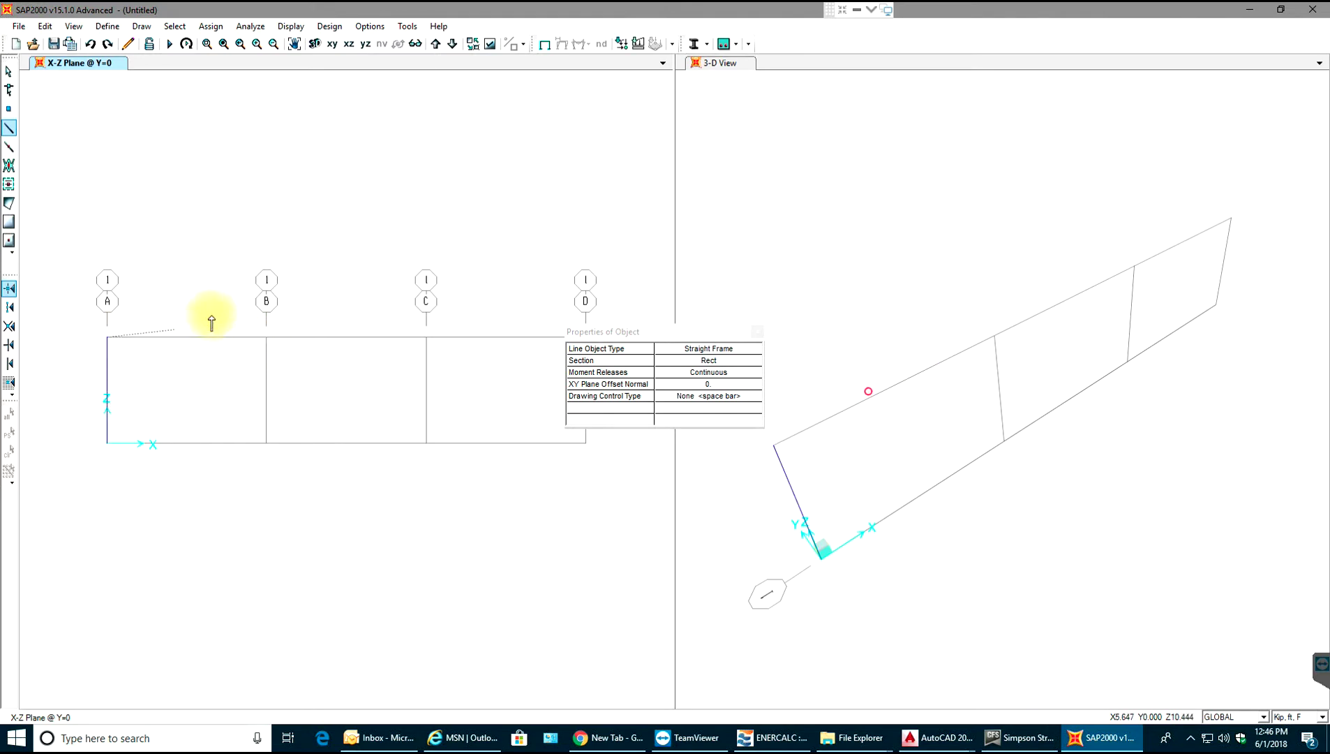
pyautogui.click(268, 340)
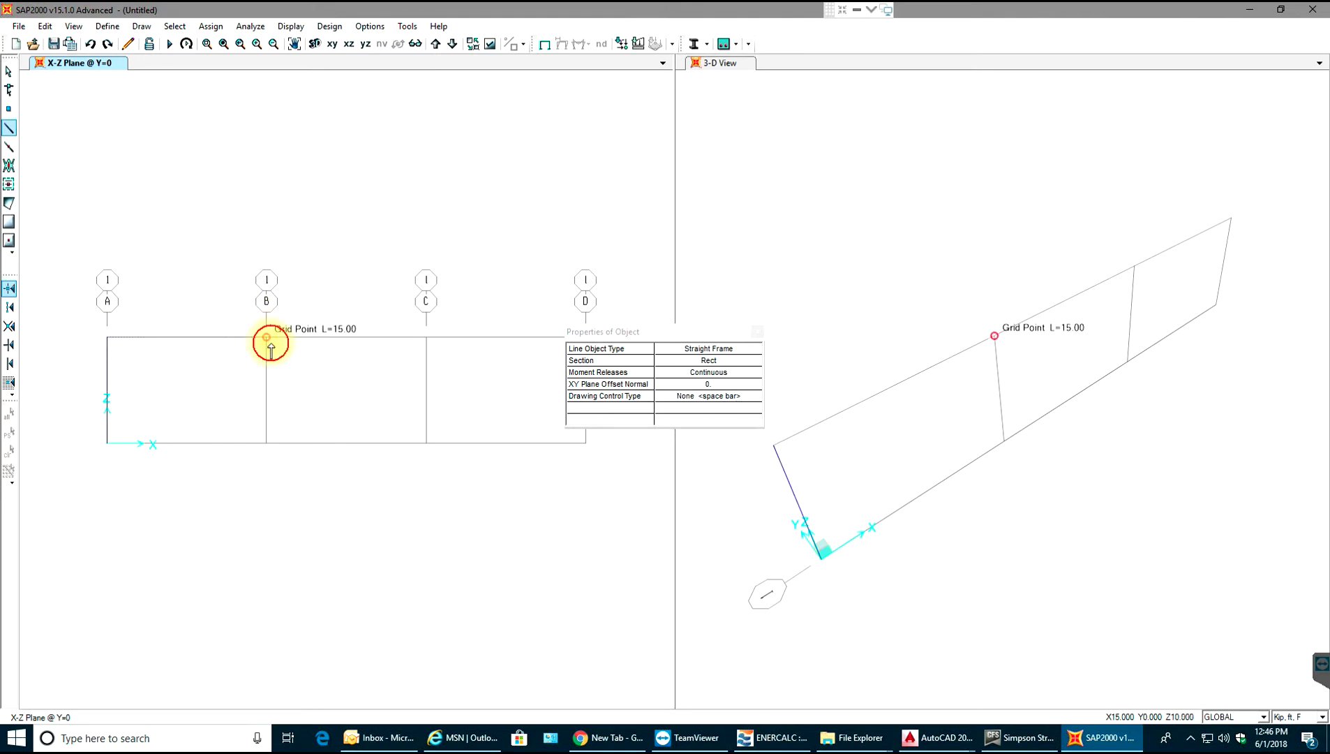
pyautogui.click(267, 442)
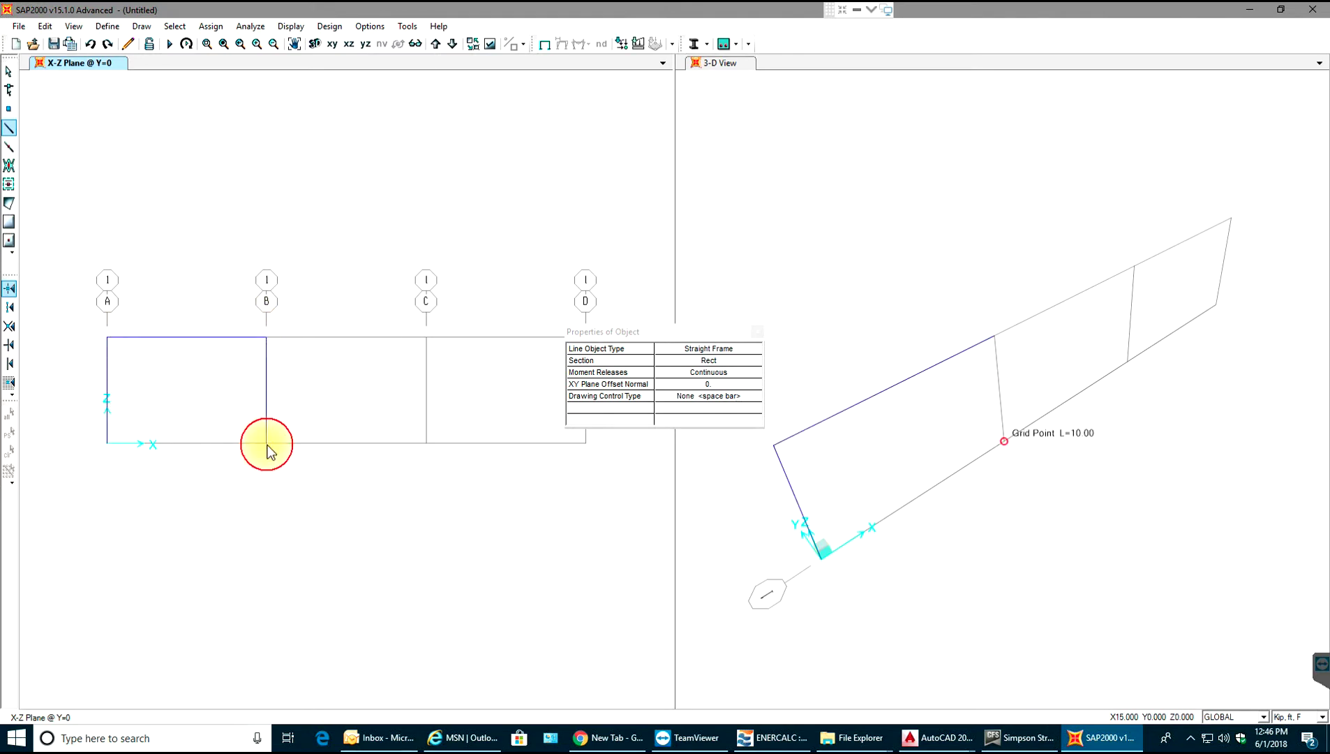
# Continue the frame with the top beam from grid B to grid C and the column down grid C.
pyautogui.click(267, 337)
pyautogui.click(425, 338)
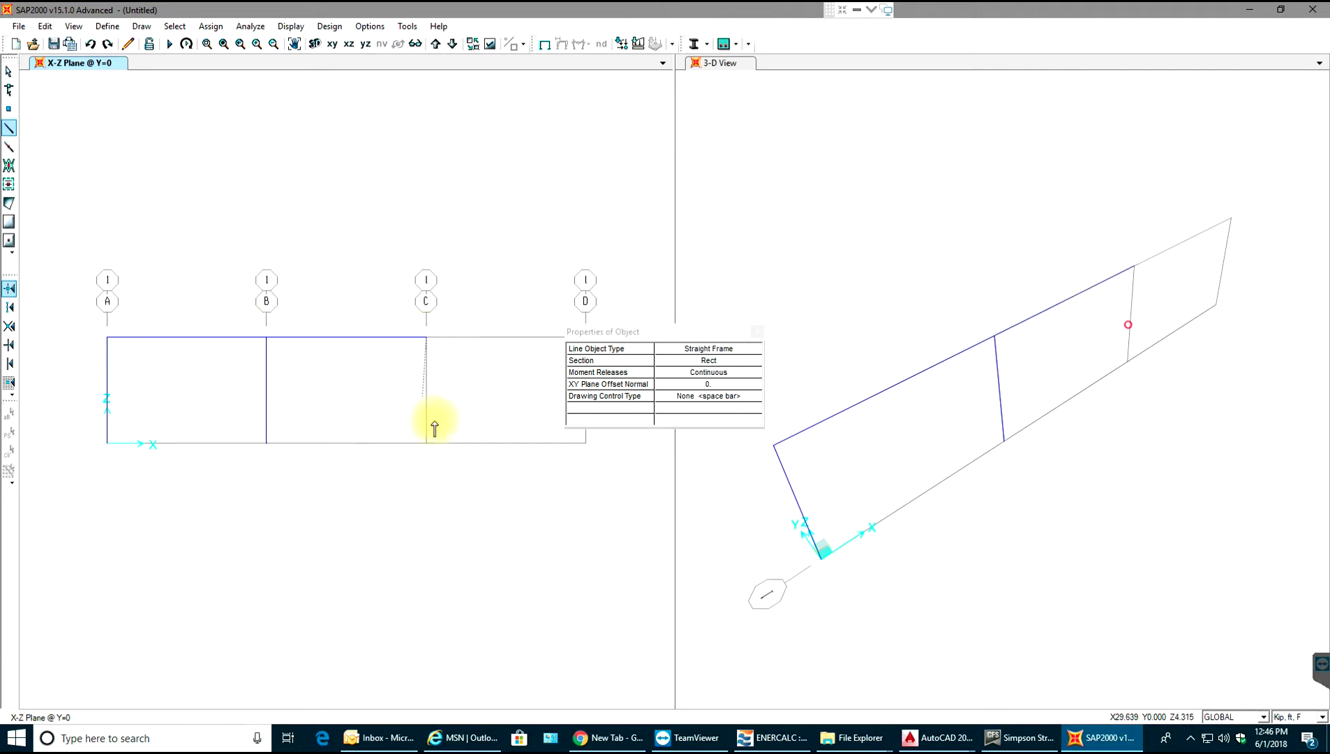
pyautogui.click(426, 442)
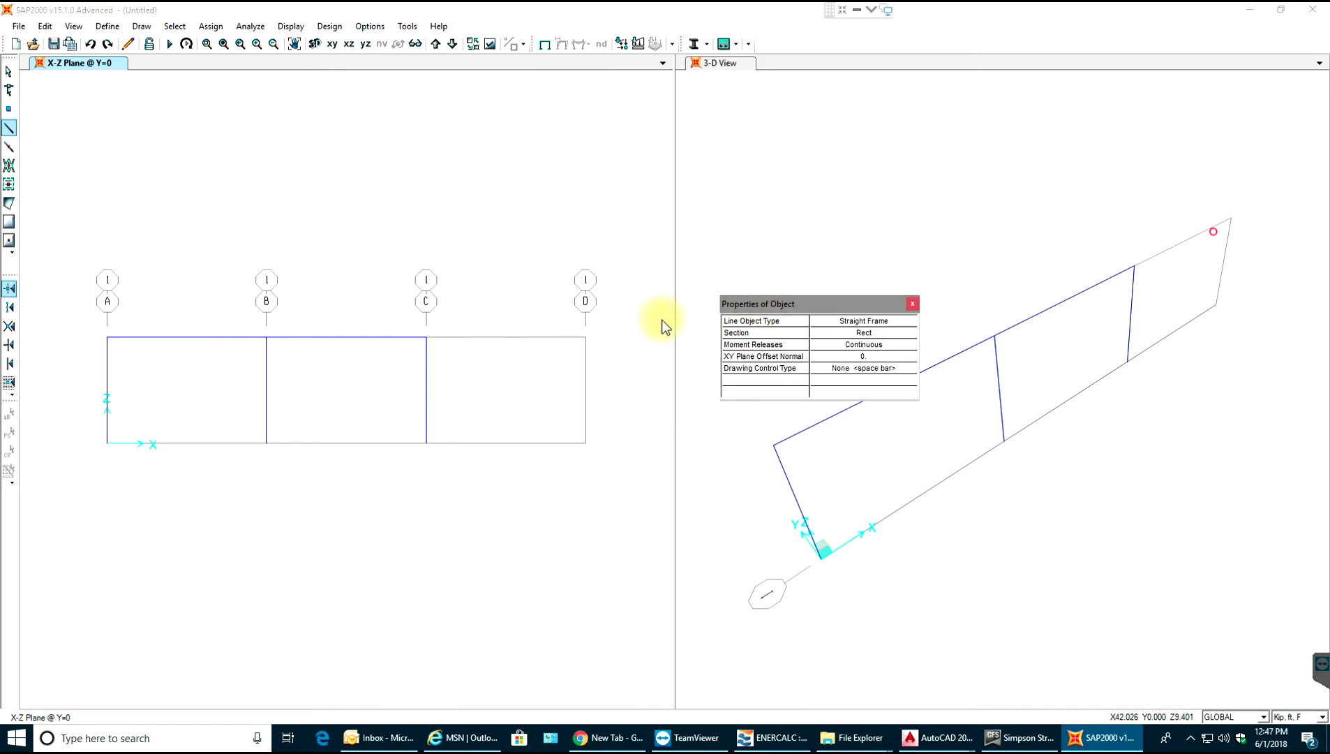
pyautogui.click(436, 345)
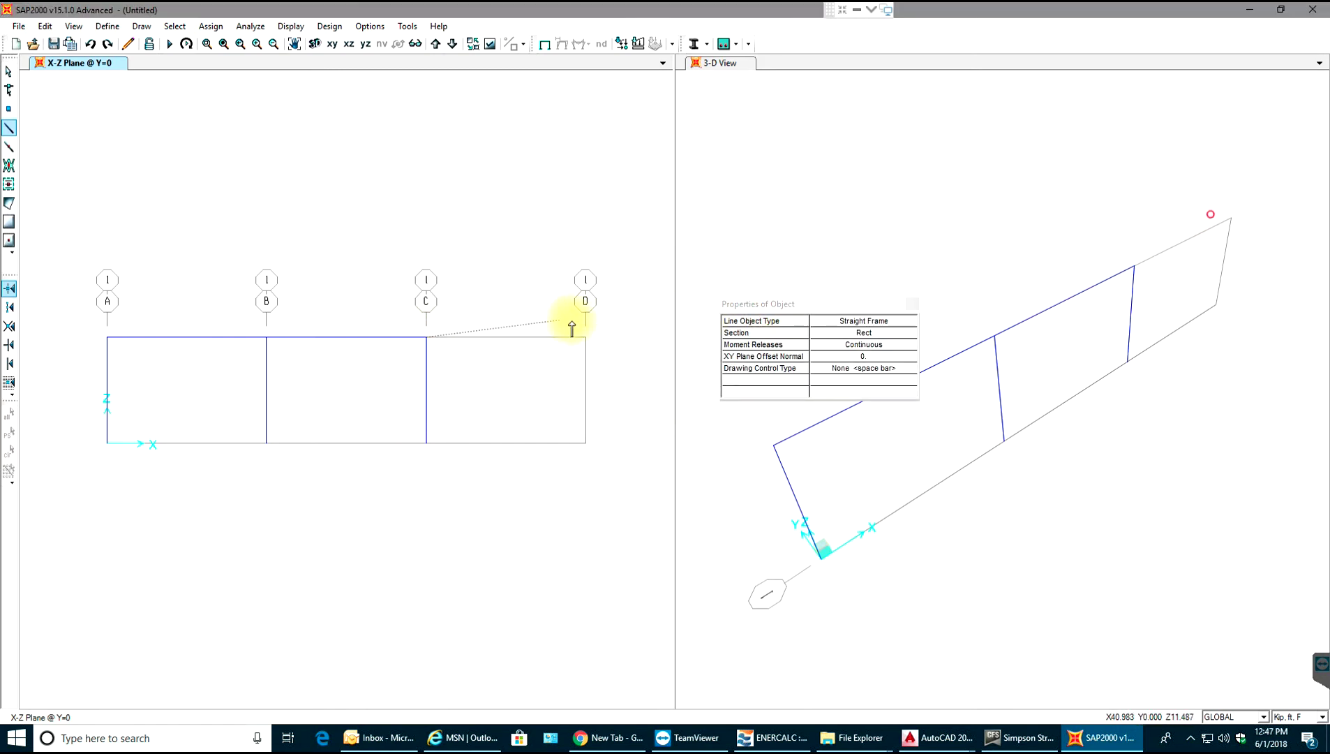
pyautogui.click(589, 343)
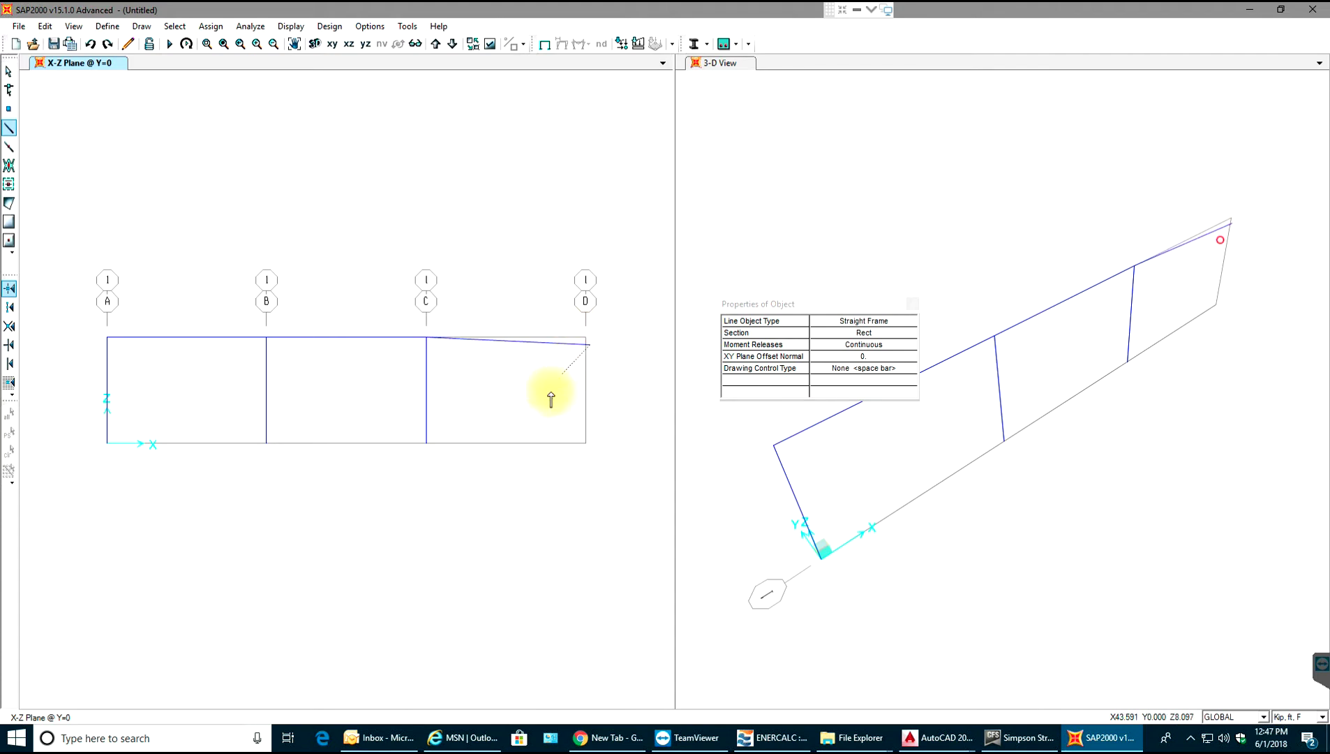
pyautogui.hotkey('ctrl', 'z')
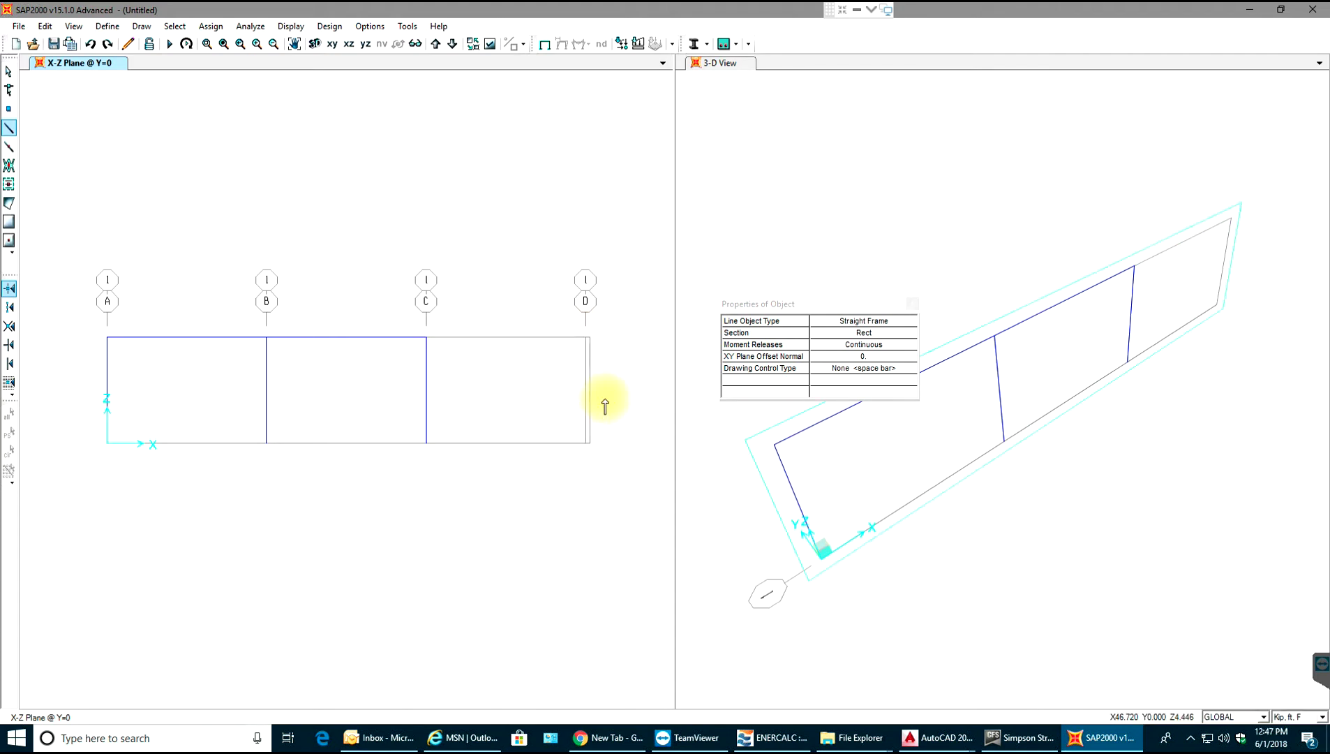
pyautogui.click(422, 333)
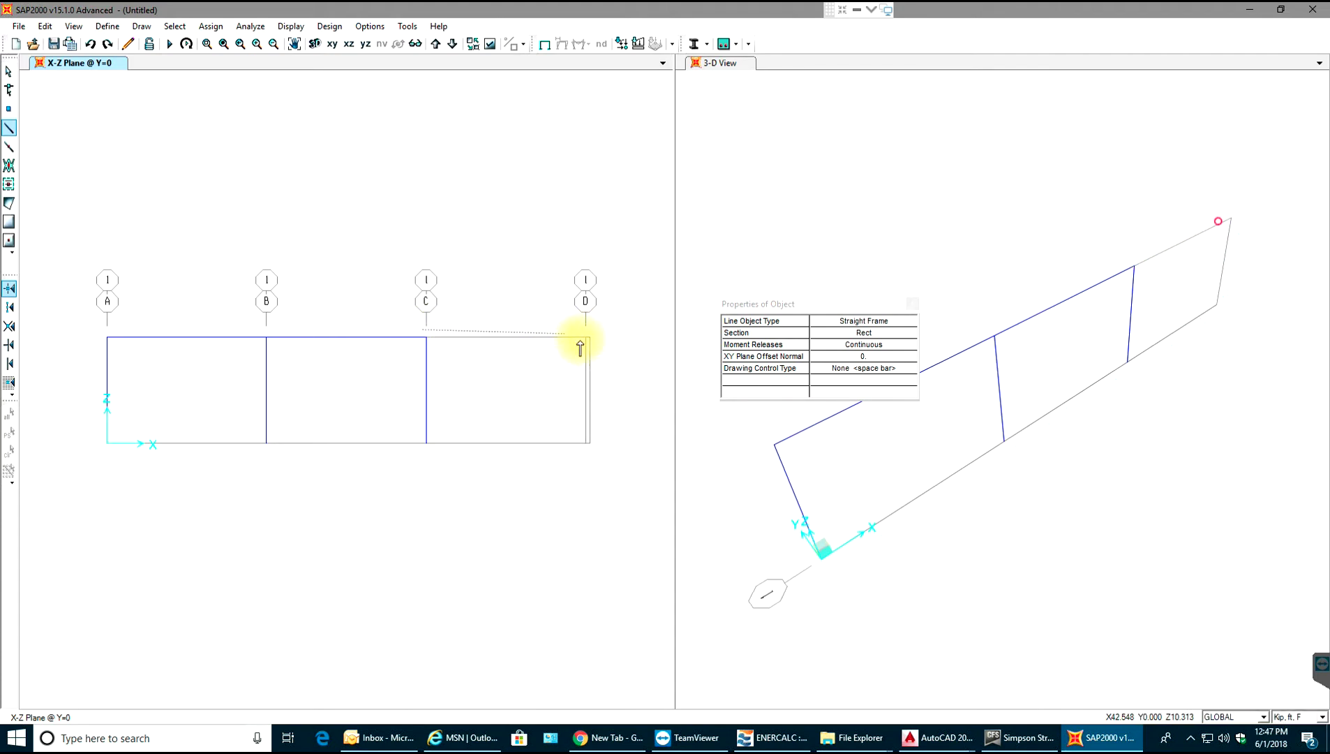
pyautogui.press('Escape')
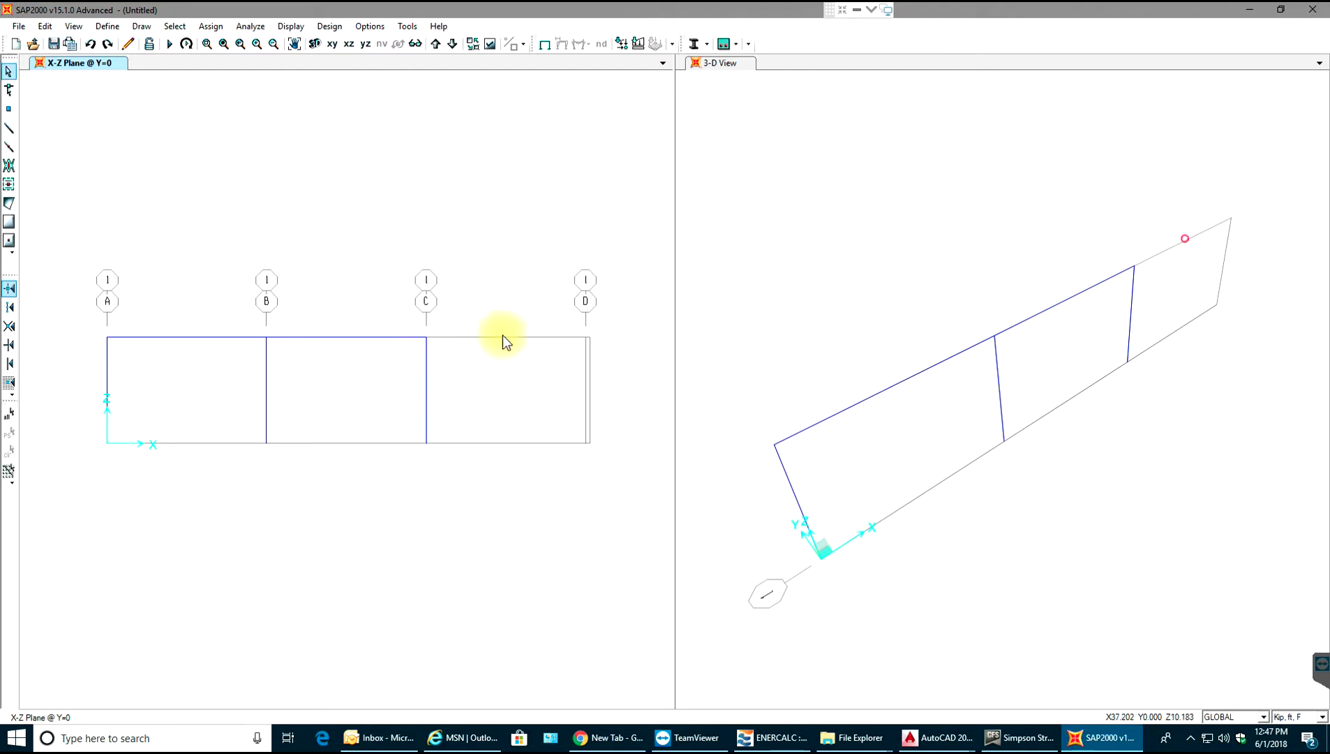
# Draw the top beam from grid C to grid D and the column down grid D in the 3-D view.
pyautogui.scroll(1, 573, 351)
pyautogui.scroll(3, 583, 356)
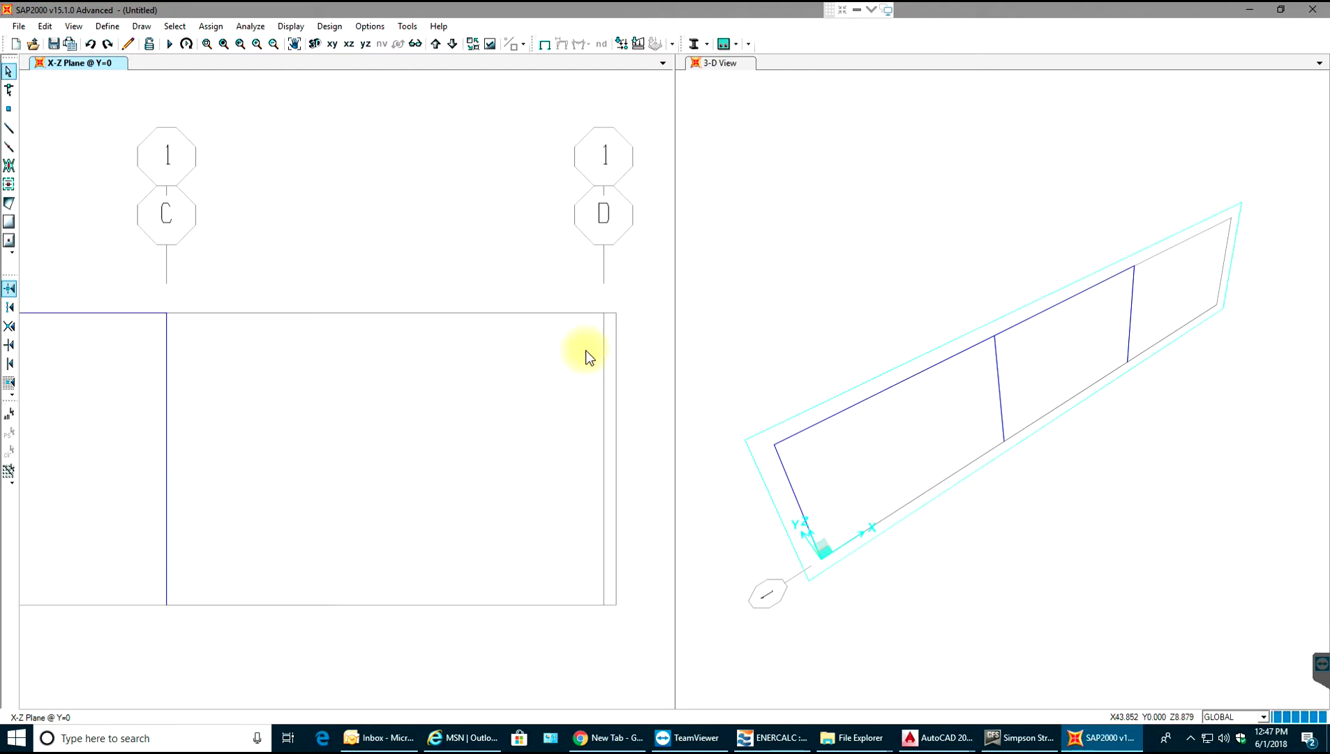
pyautogui.scroll(-2, 617, 345)
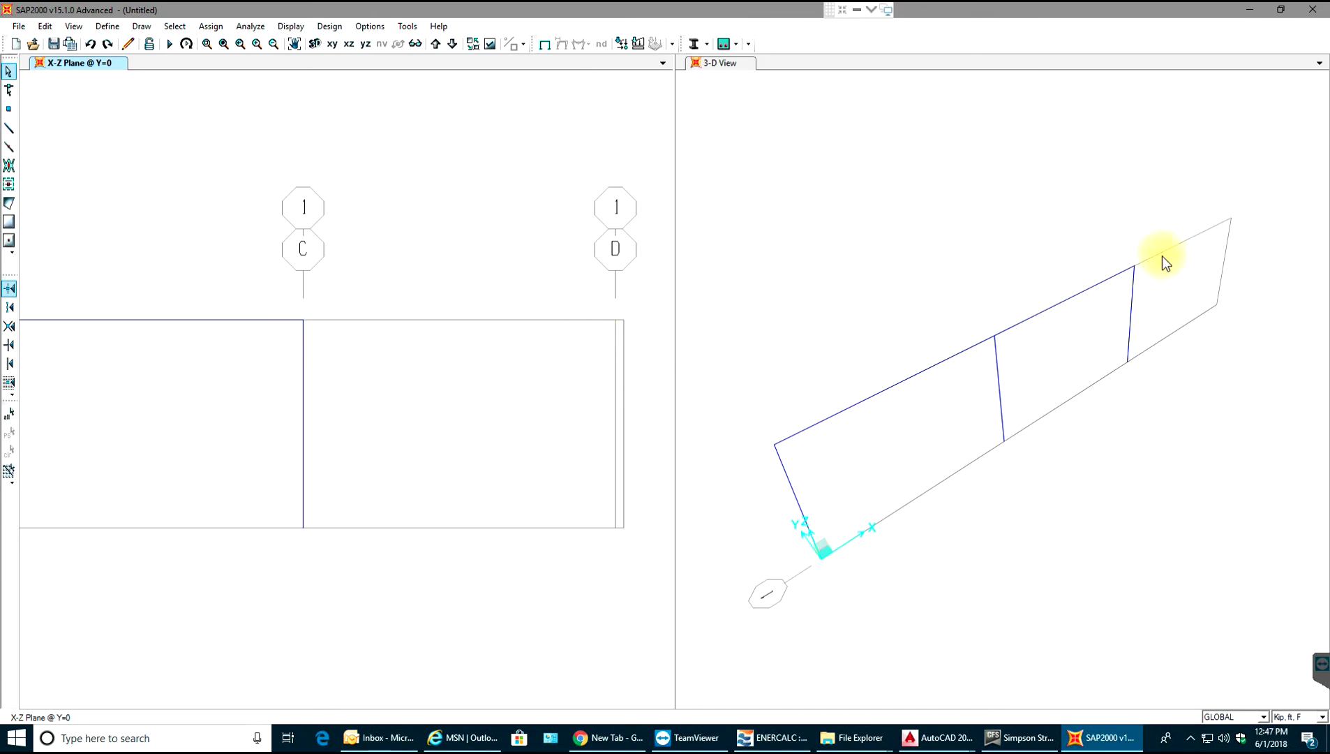
pyautogui.click(8, 129)
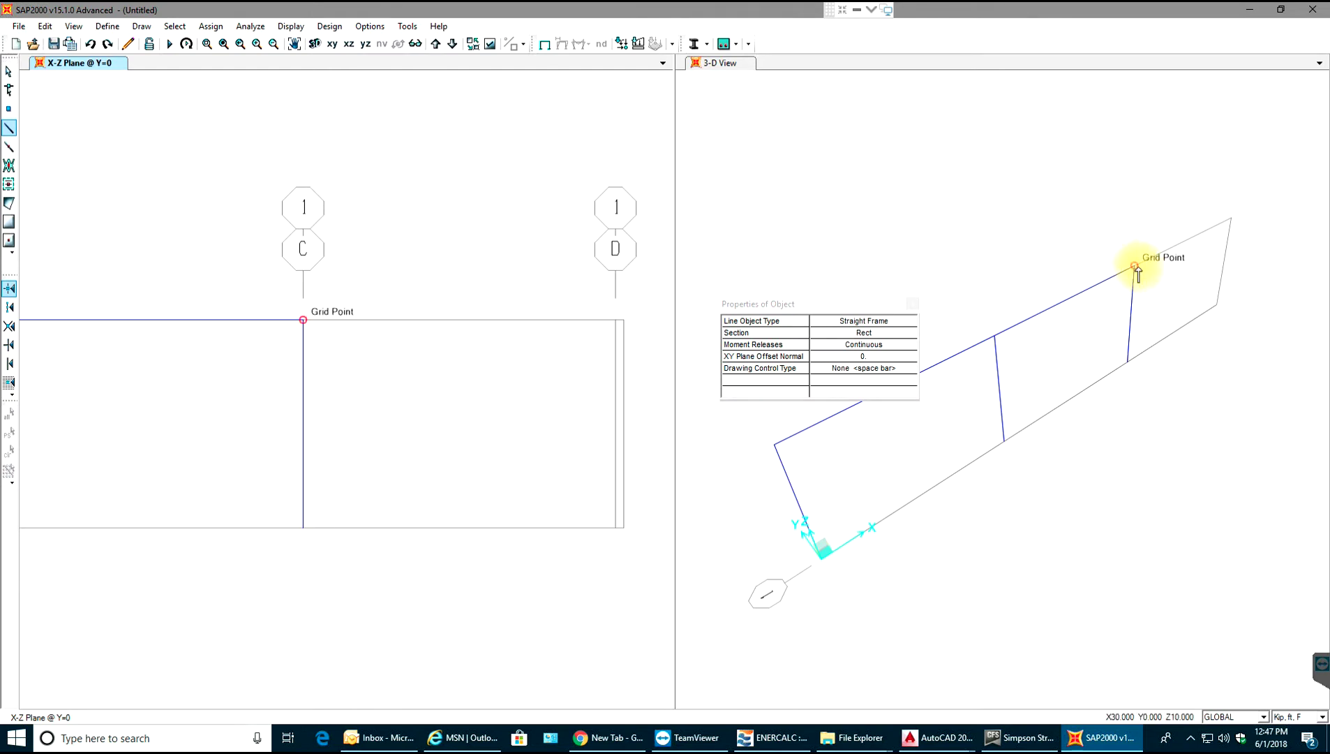
pyautogui.click(1186, 260)
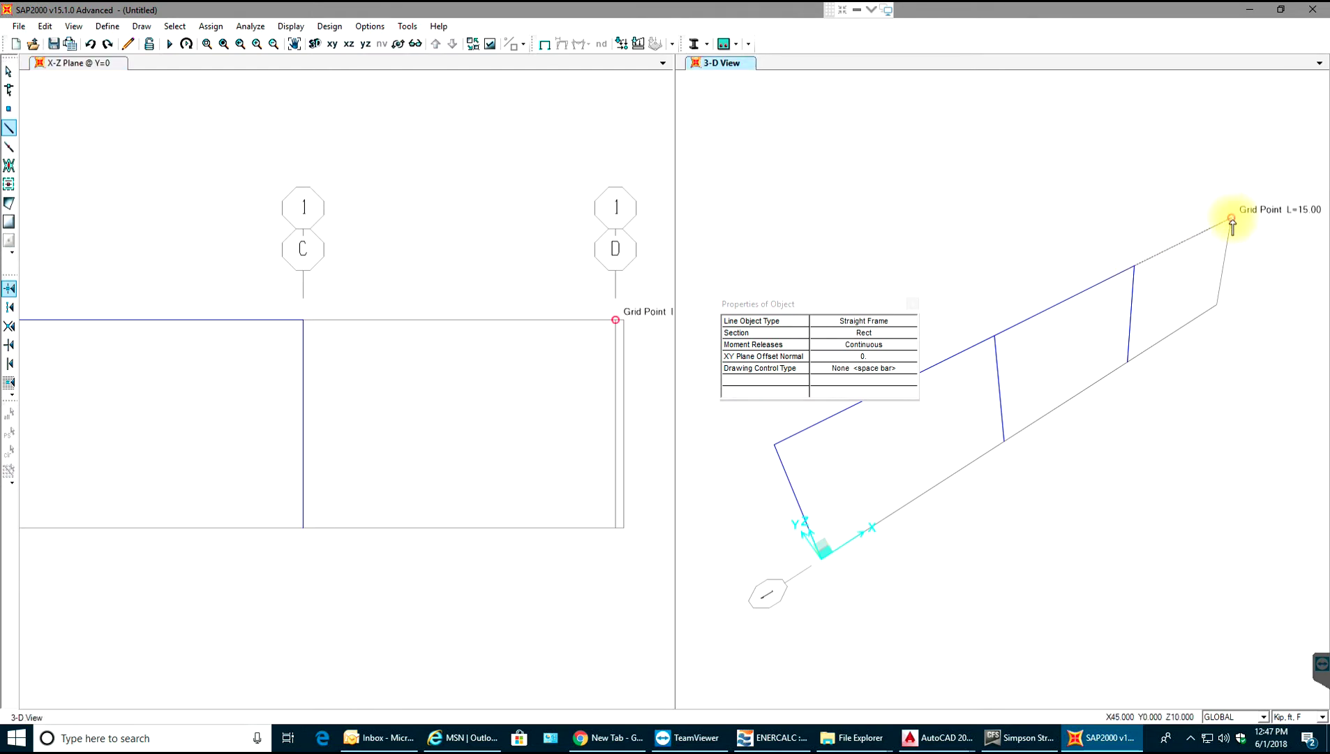
pyautogui.click(1232, 218)
pyautogui.click(1217, 307)
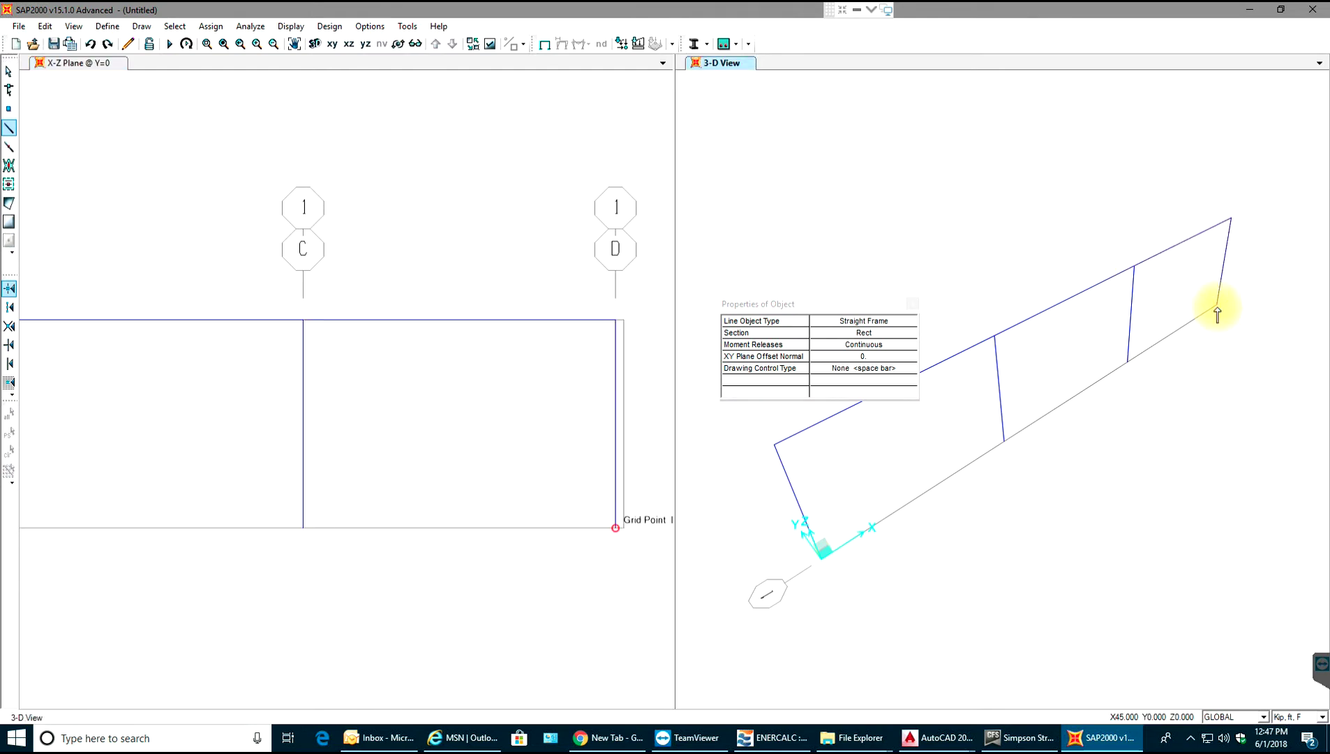
pyautogui.press('Escape')
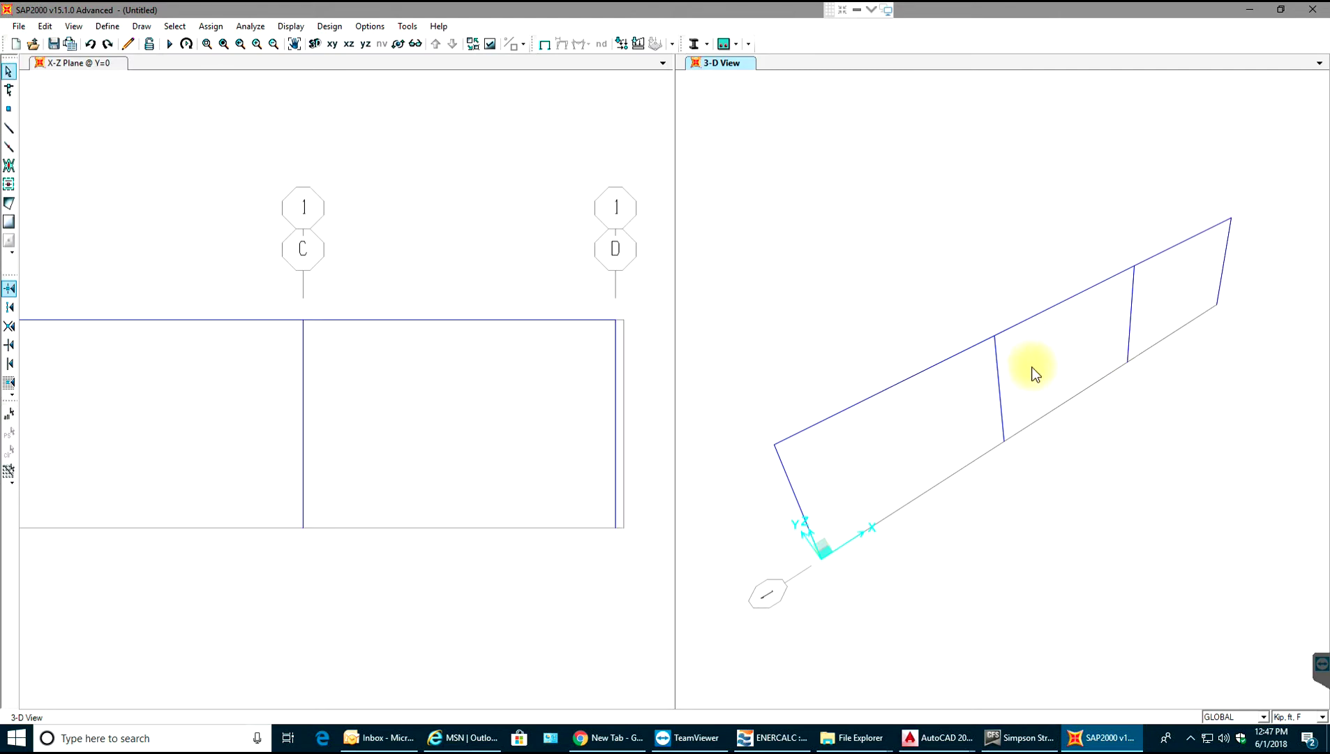
# Examine the drawn frame in the 3-D view from different distances and angles.
pyautogui.scroll(-4, 751, 386)
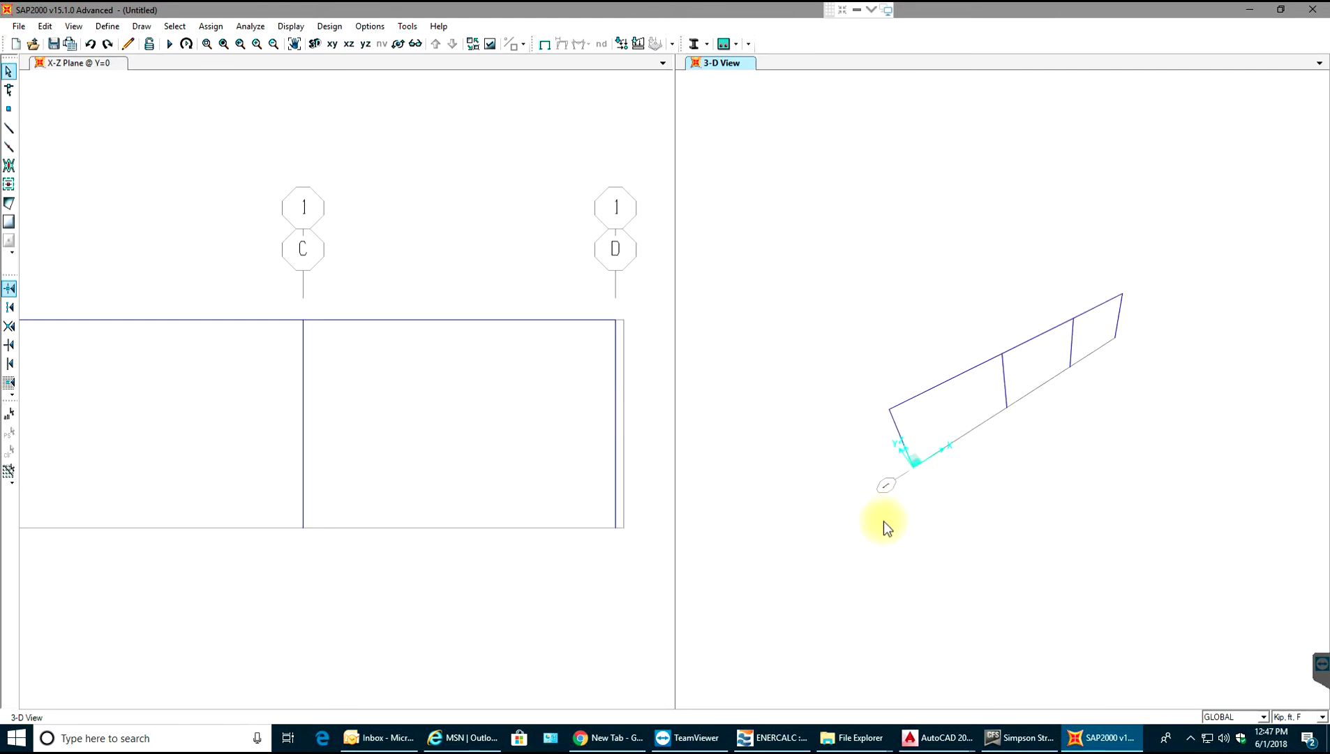
pyautogui.scroll(2, 935, 524)
pyautogui.scroll(-2, 982, 488)
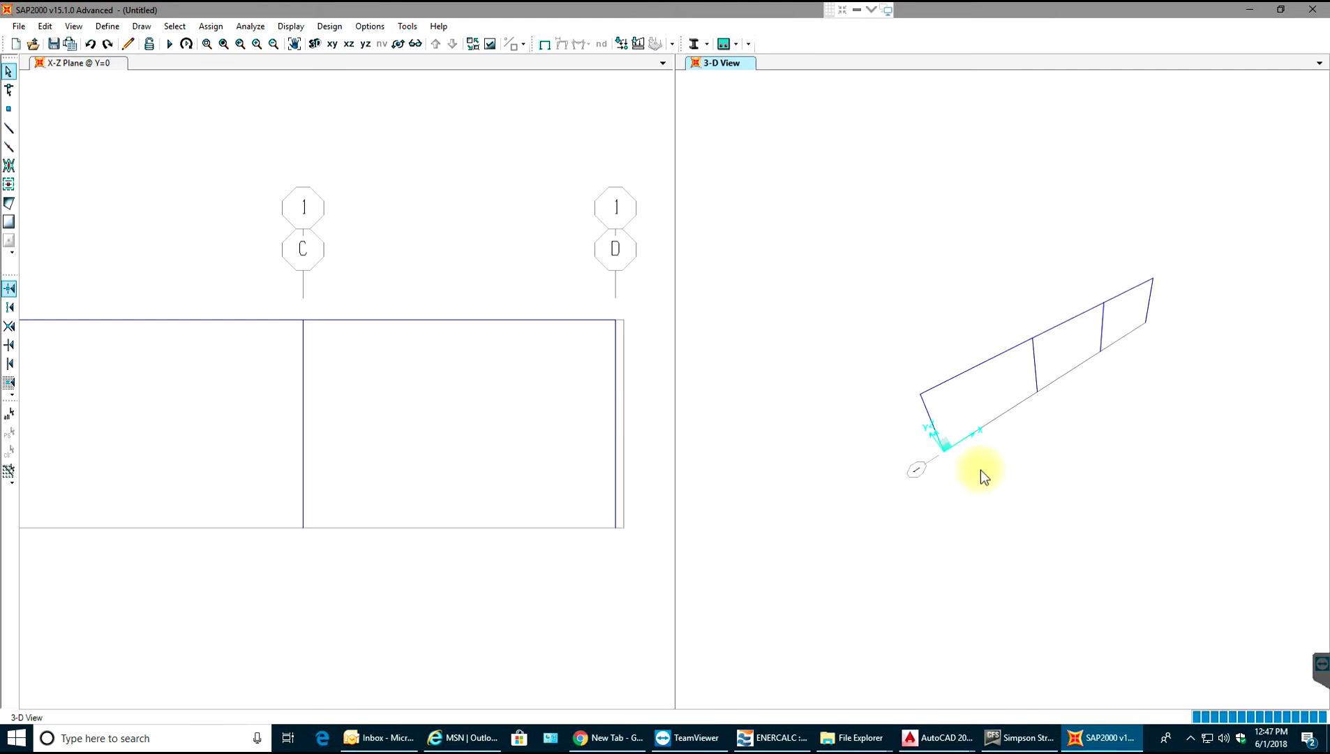
pyautogui.moveTo(982, 469); pyautogui.dragTo(909, 444, button='middle')
pyautogui.scroll(3, 1067, 406)
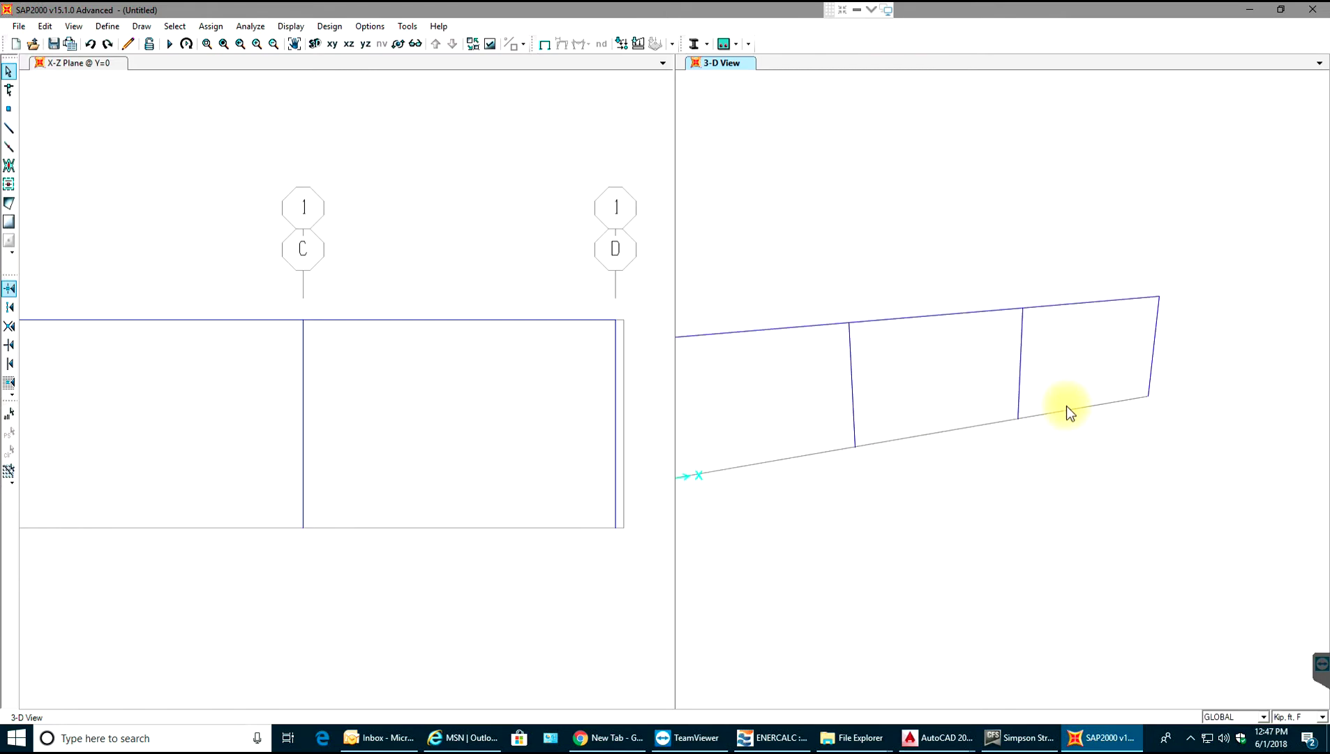
pyautogui.scroll(-3, 1045, 377)
pyautogui.moveTo(973, 297); pyautogui.dragTo(1057, 297, button='middle')
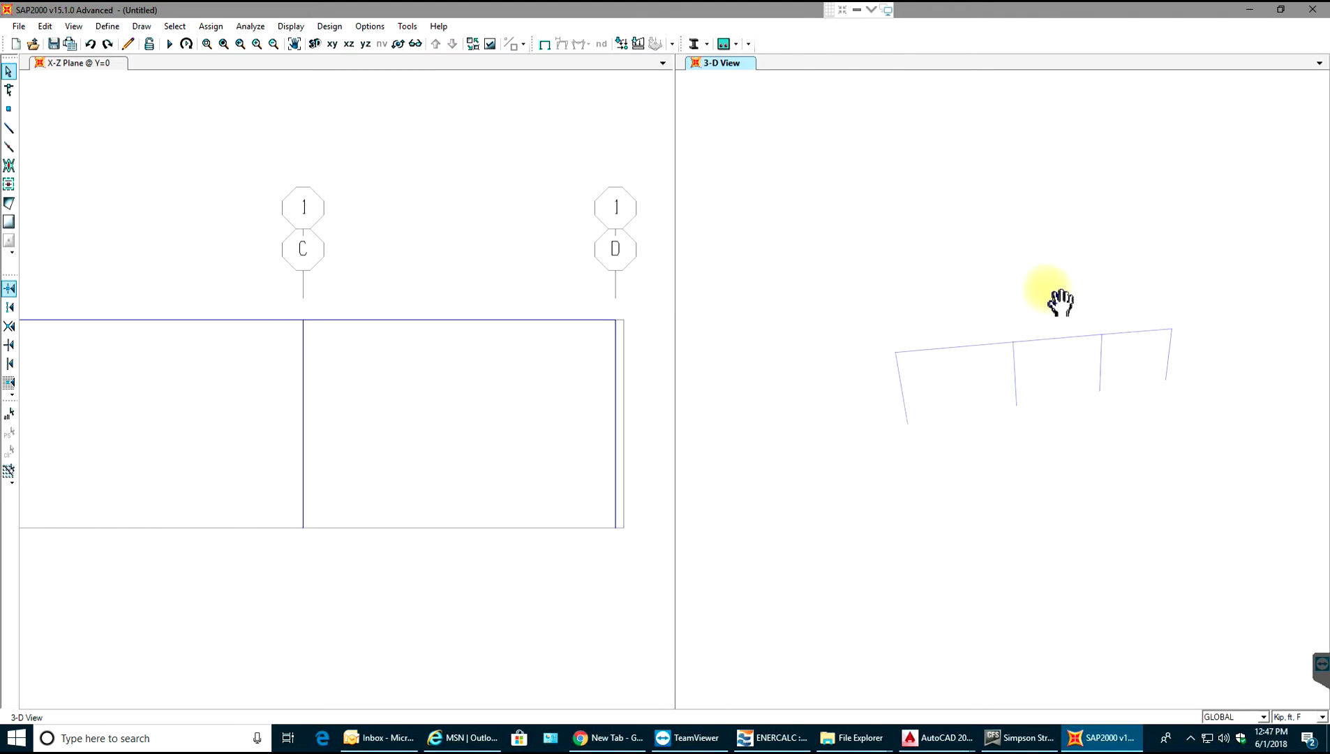
# Hide the grid lines in both the X-Z plane view and the 3-D view.
pyautogui.click(568, 275)
pyautogui.scroll(-3, 562, 293)
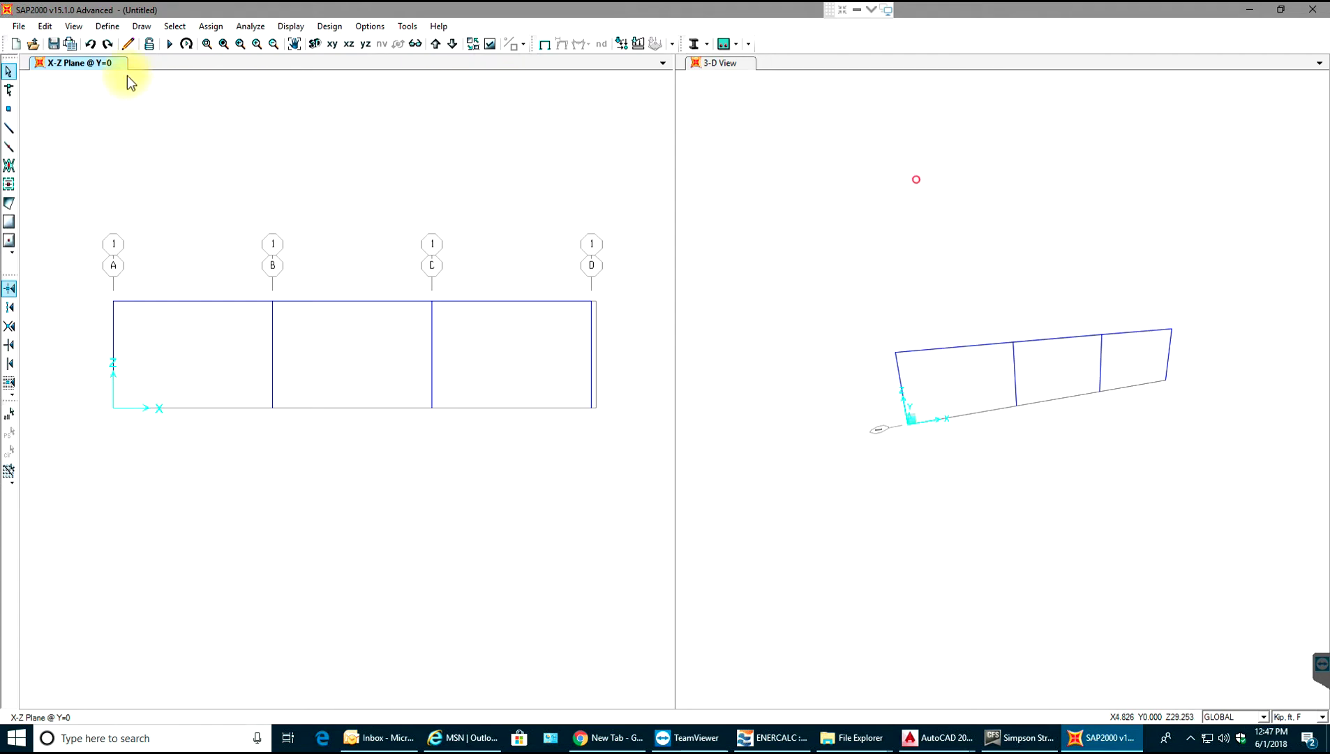
pyautogui.click(74, 27)
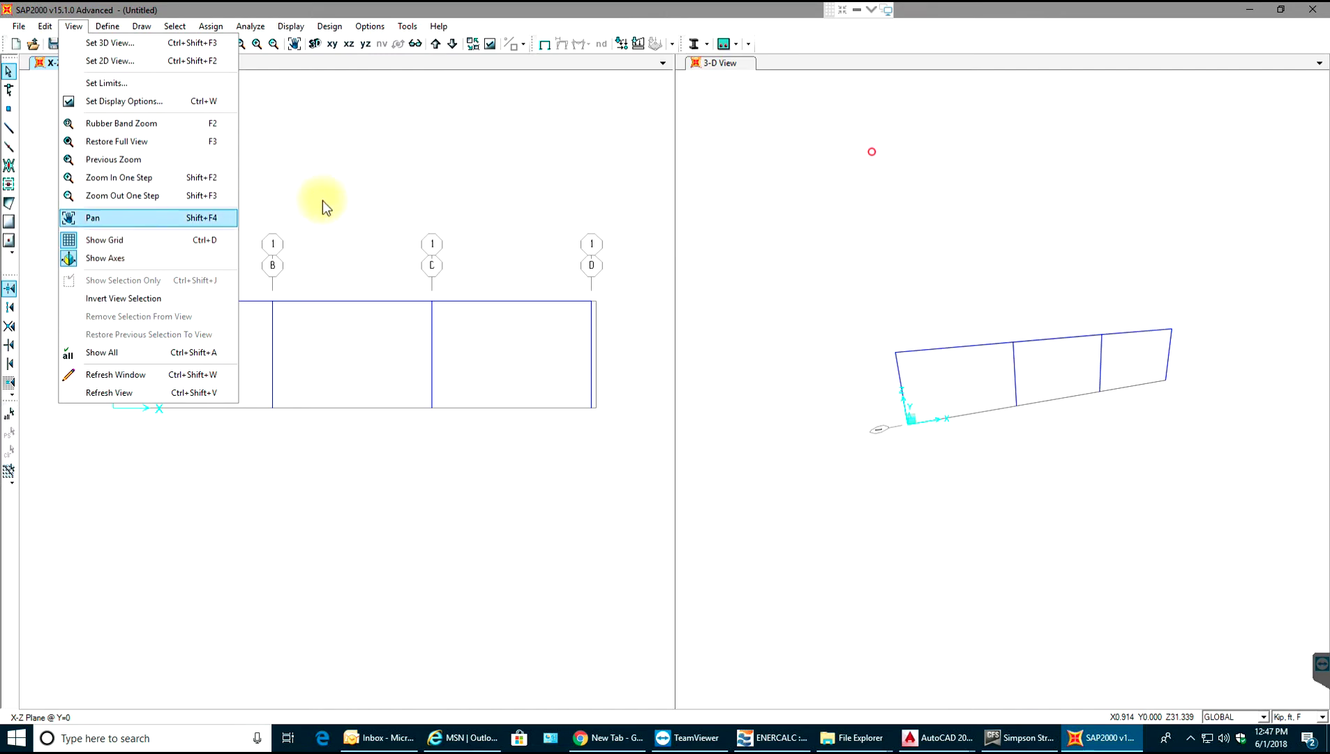
pyautogui.click(383, 200)
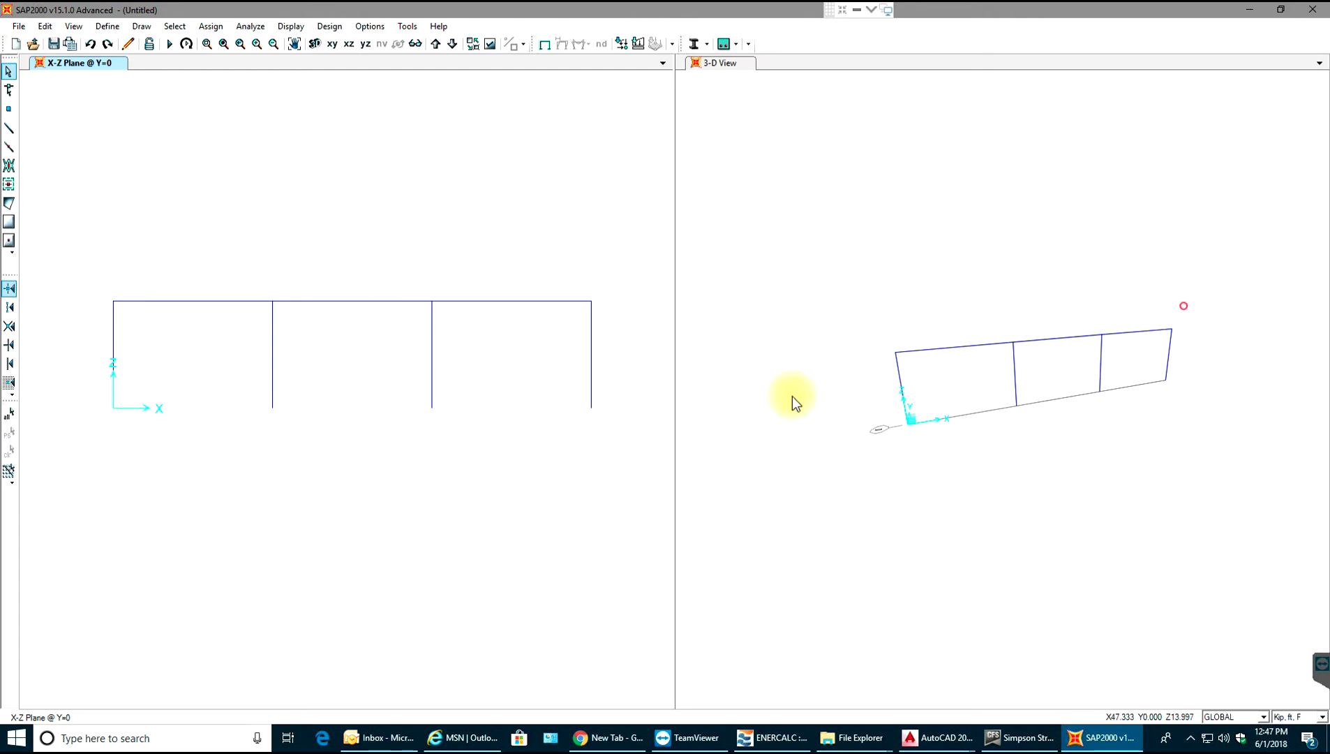
pyautogui.click(839, 442)
pyautogui.click(851, 440)
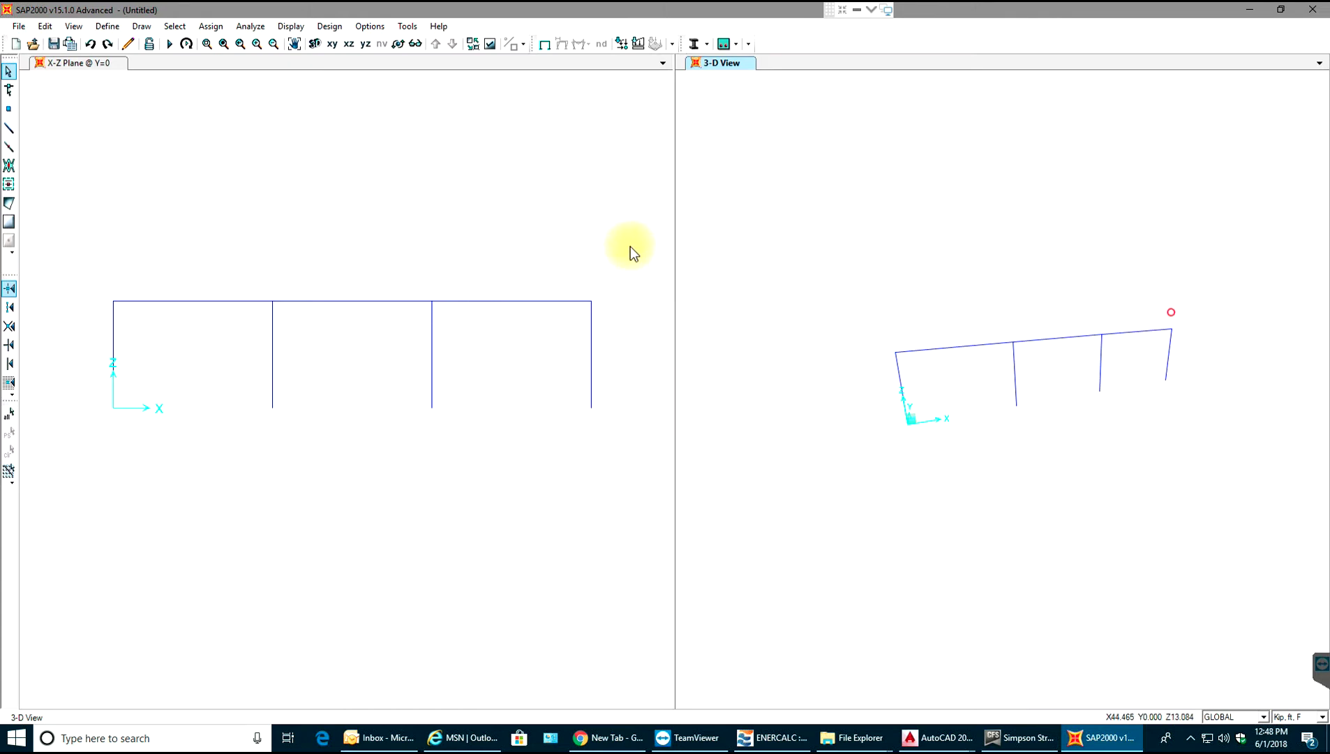
# Select the whole frame with a window in the X-Z view and clear the selection.
pyautogui.moveTo(630, 246); pyautogui.dragTo(593, 351)
pyautogui.moveTo(427, 402); pyautogui.dragTo(76, 482)
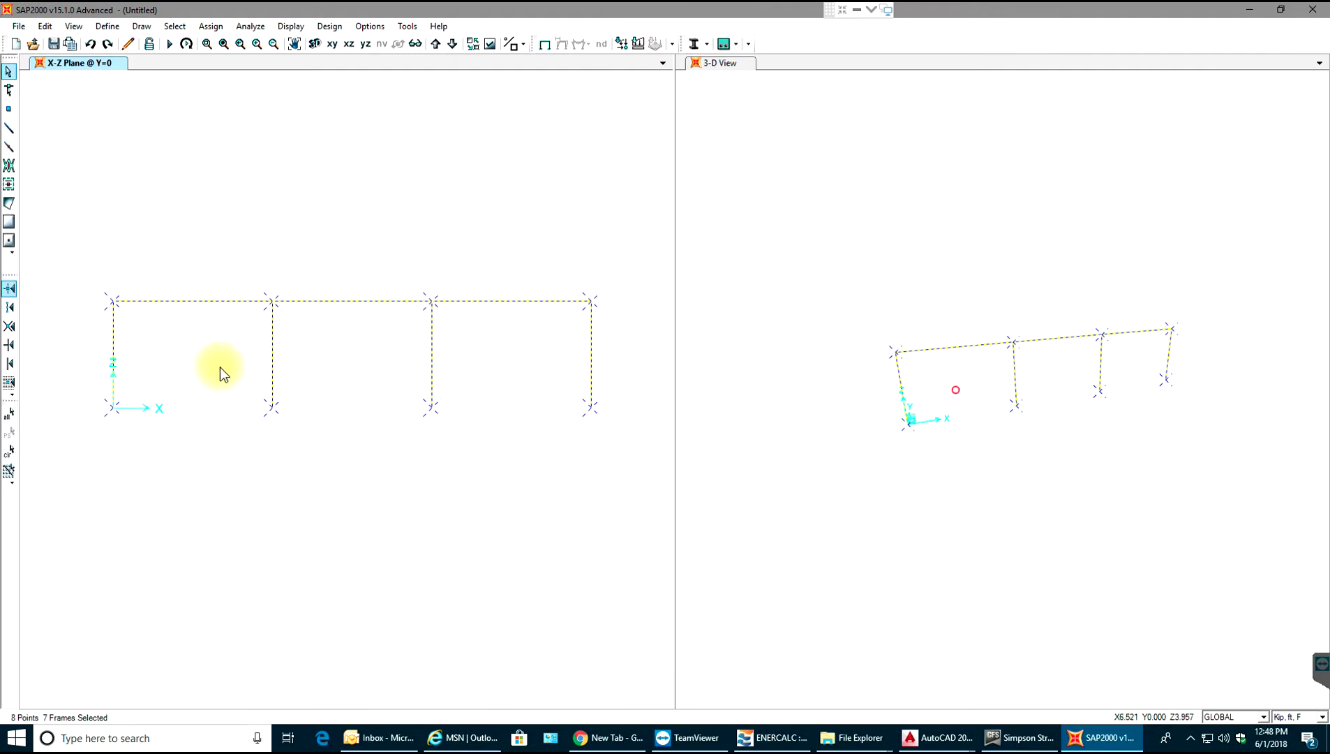
pyautogui.hotkey('ctrl', 'q')
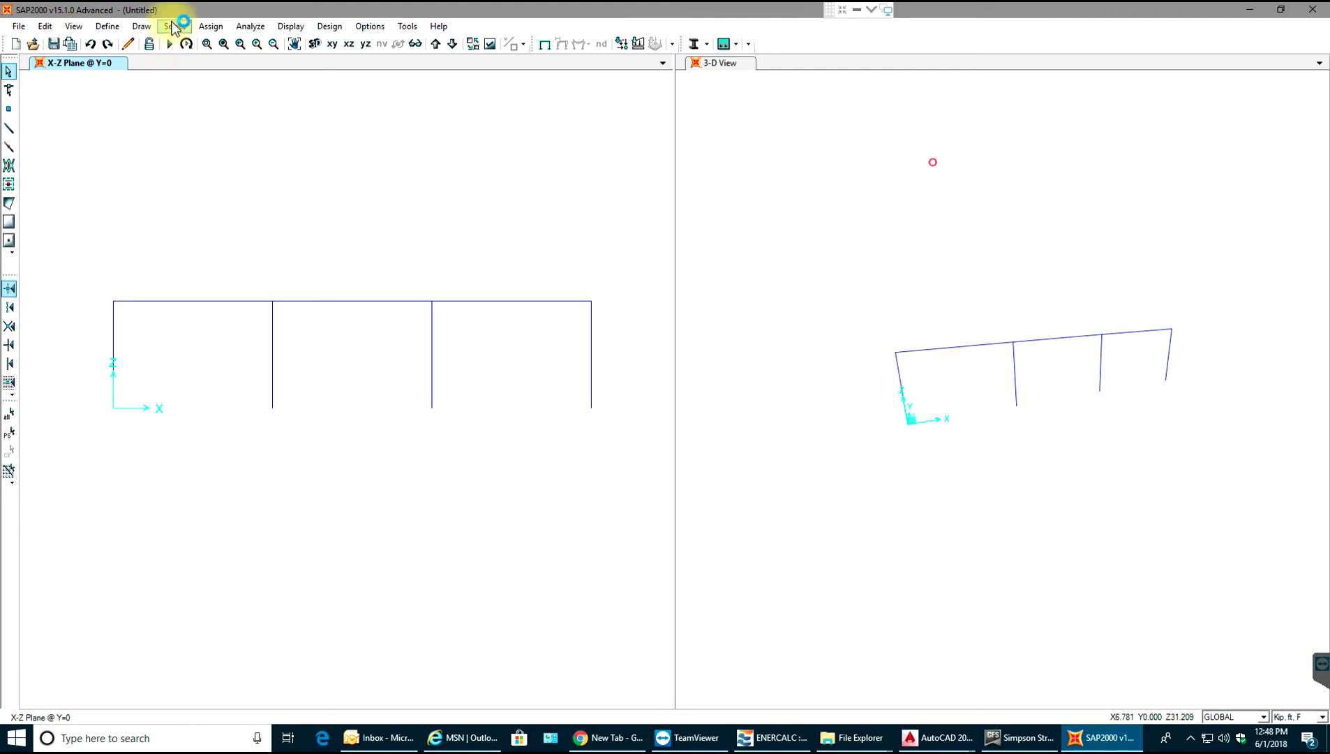
# Select all frame lines parallel to the global X axis.
pyautogui.click(175, 26)
pyautogui.moveTo(300, 43)
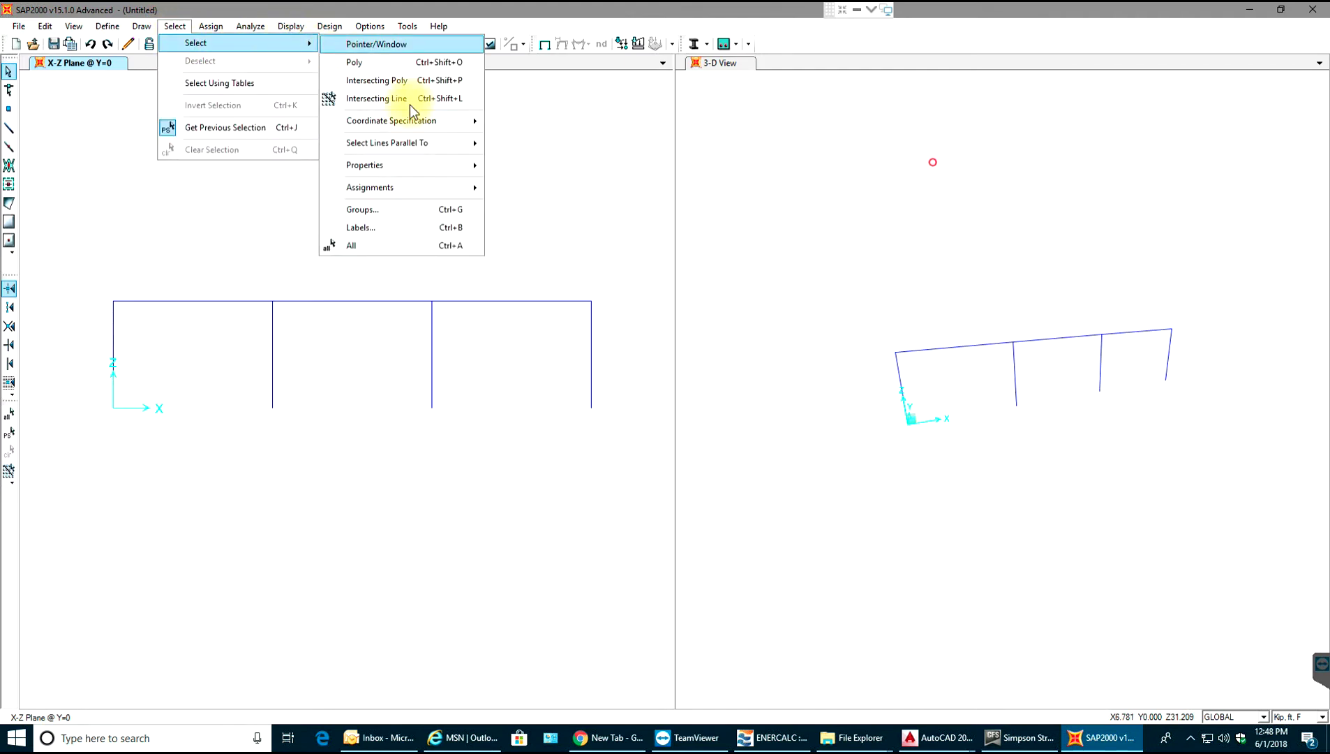
pyautogui.moveTo(472, 146)
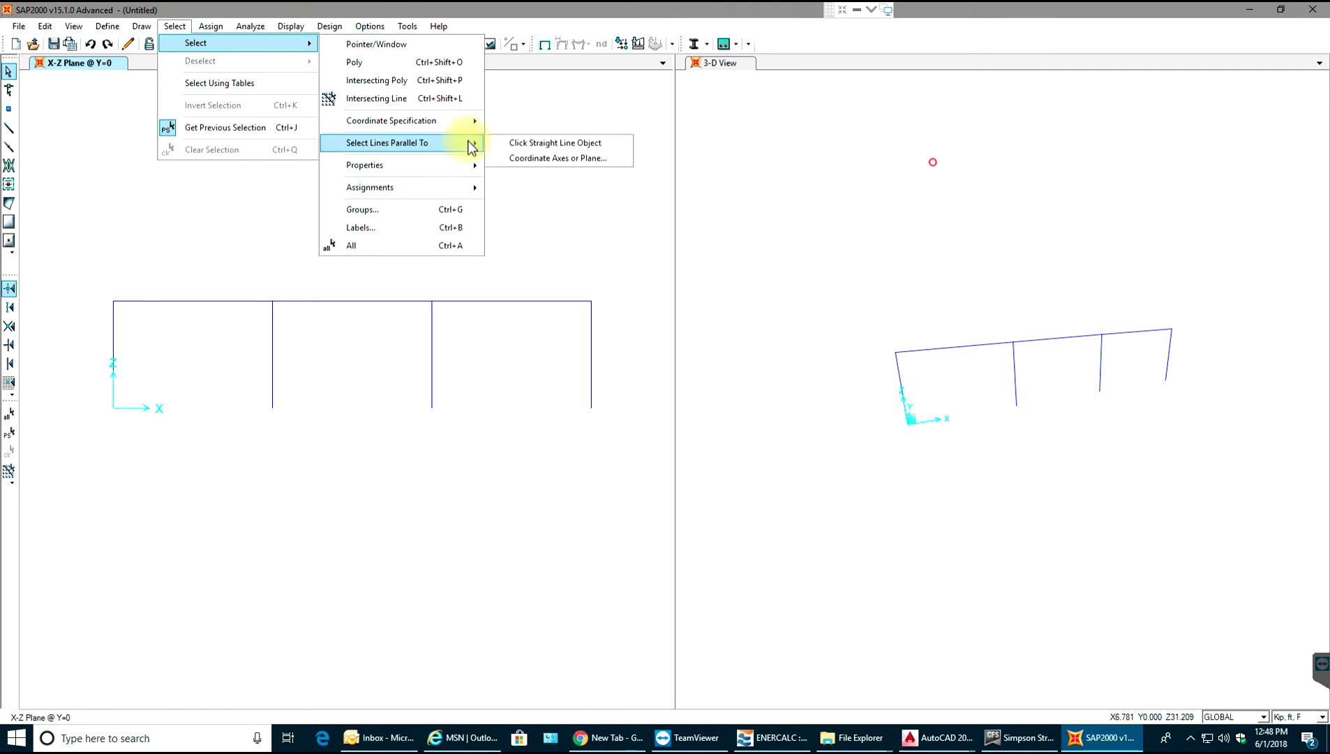
pyautogui.click(553, 158)
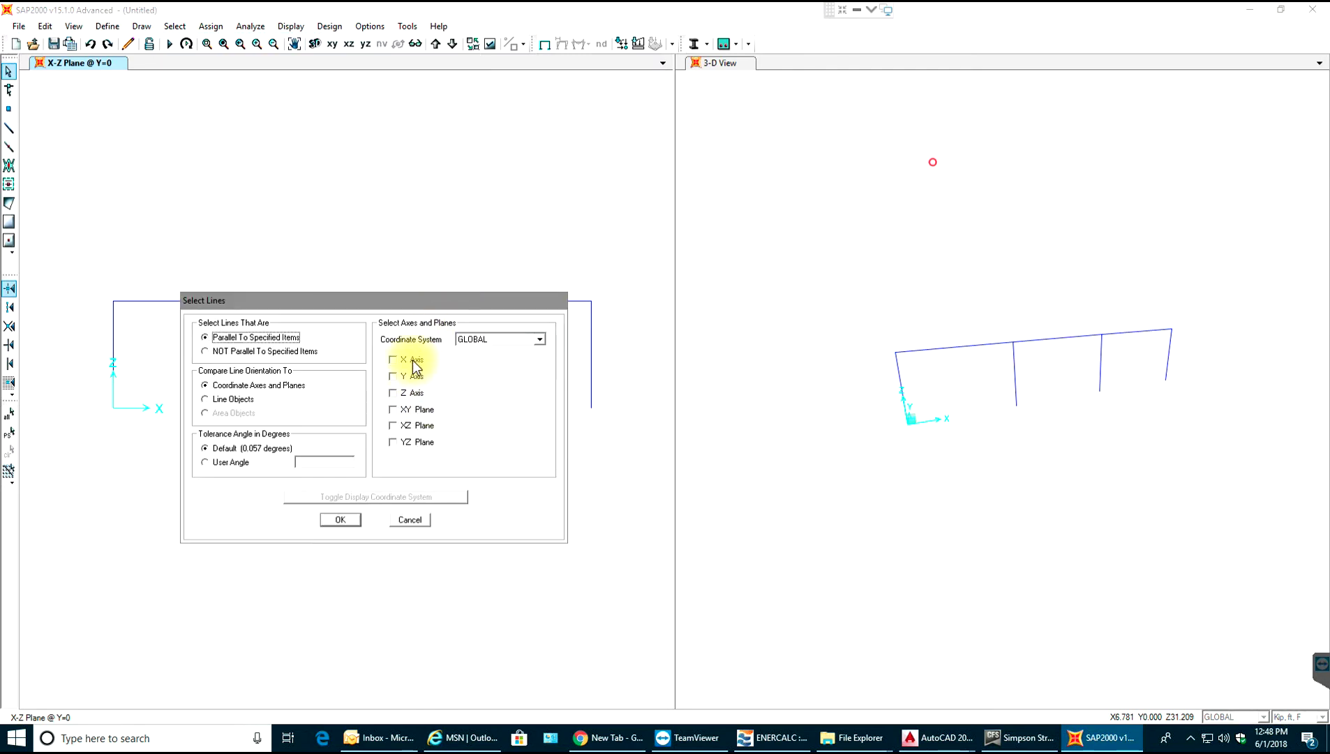
pyautogui.click(412, 361)
pyautogui.click(326, 515)
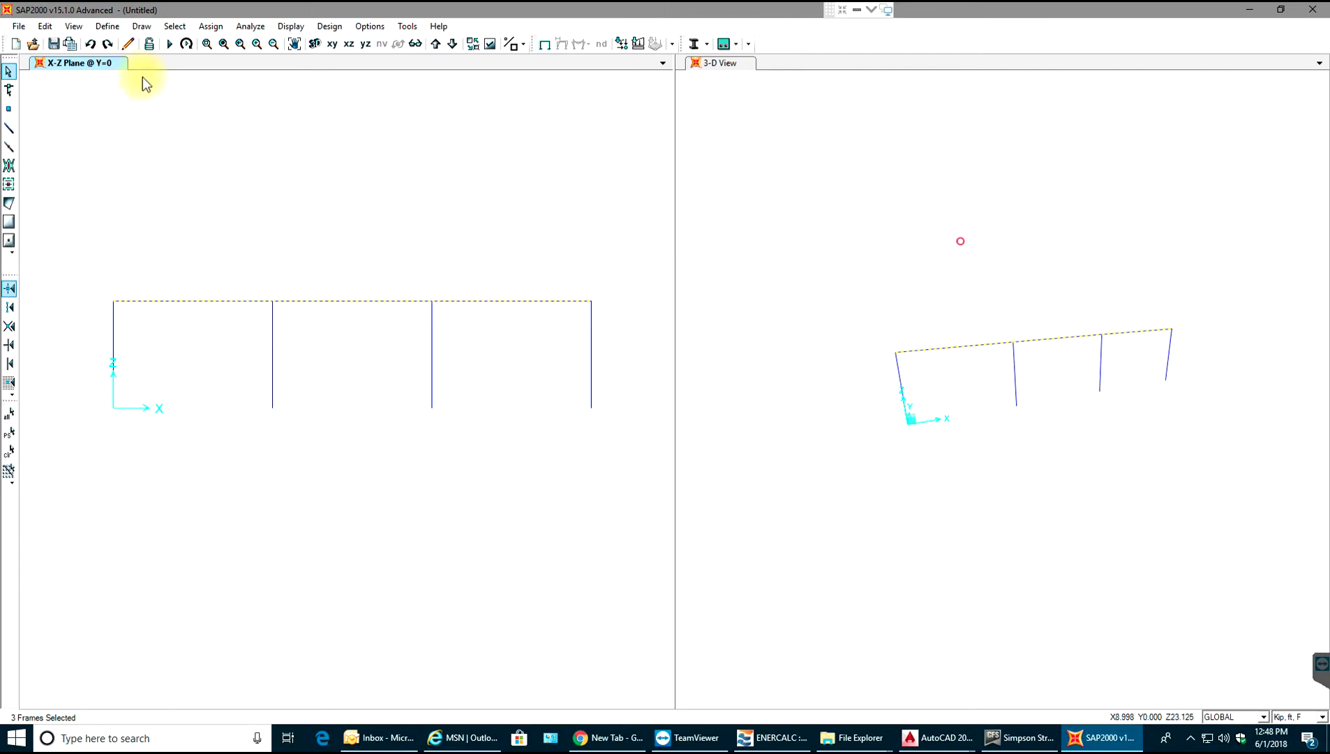
# Assign the Rect frame section to the selected beams.
pyautogui.click(210, 27)
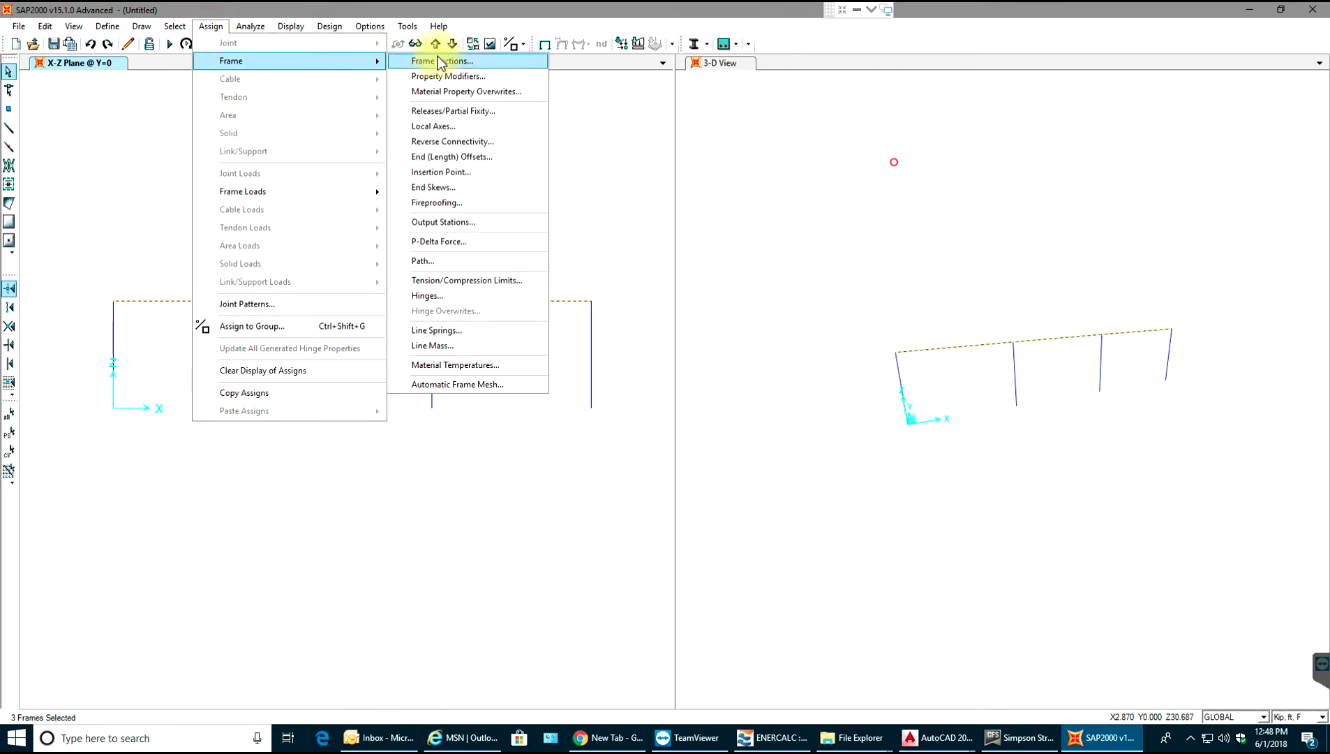
pyautogui.click(556, 96)
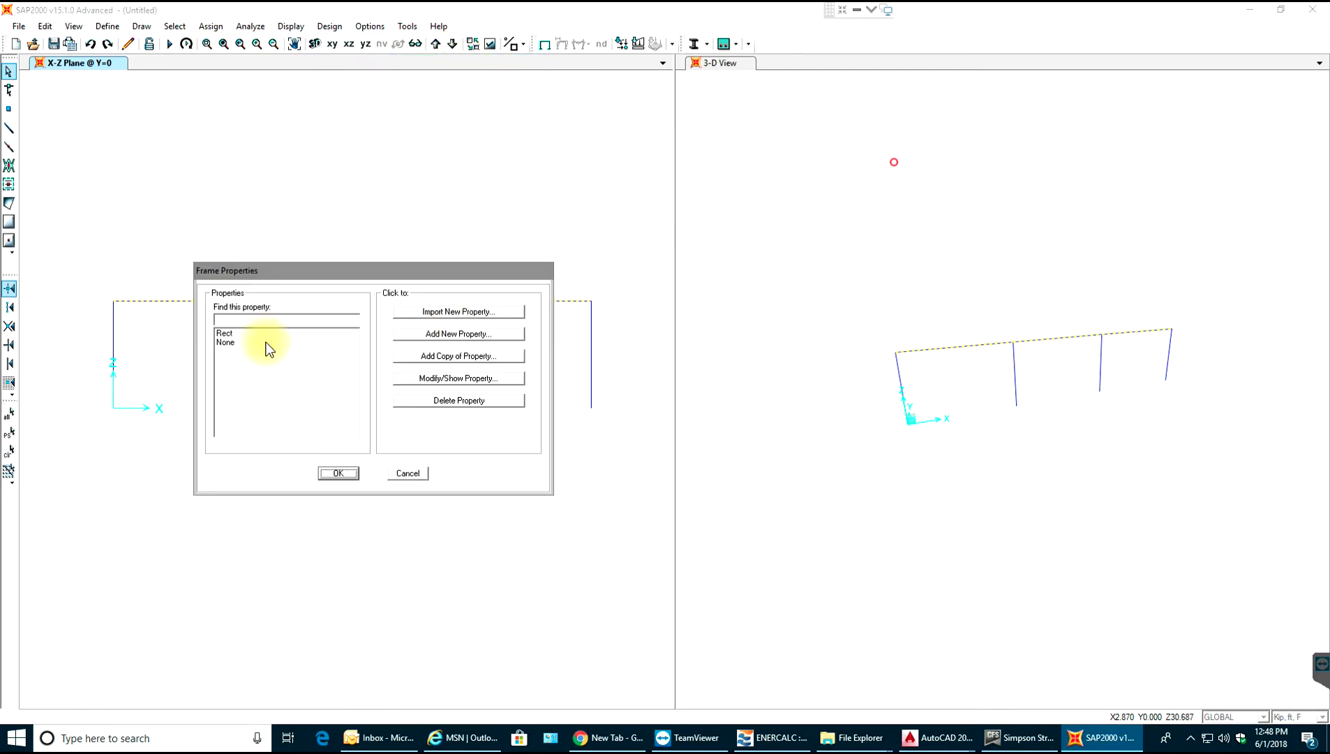
pyautogui.click(225, 334)
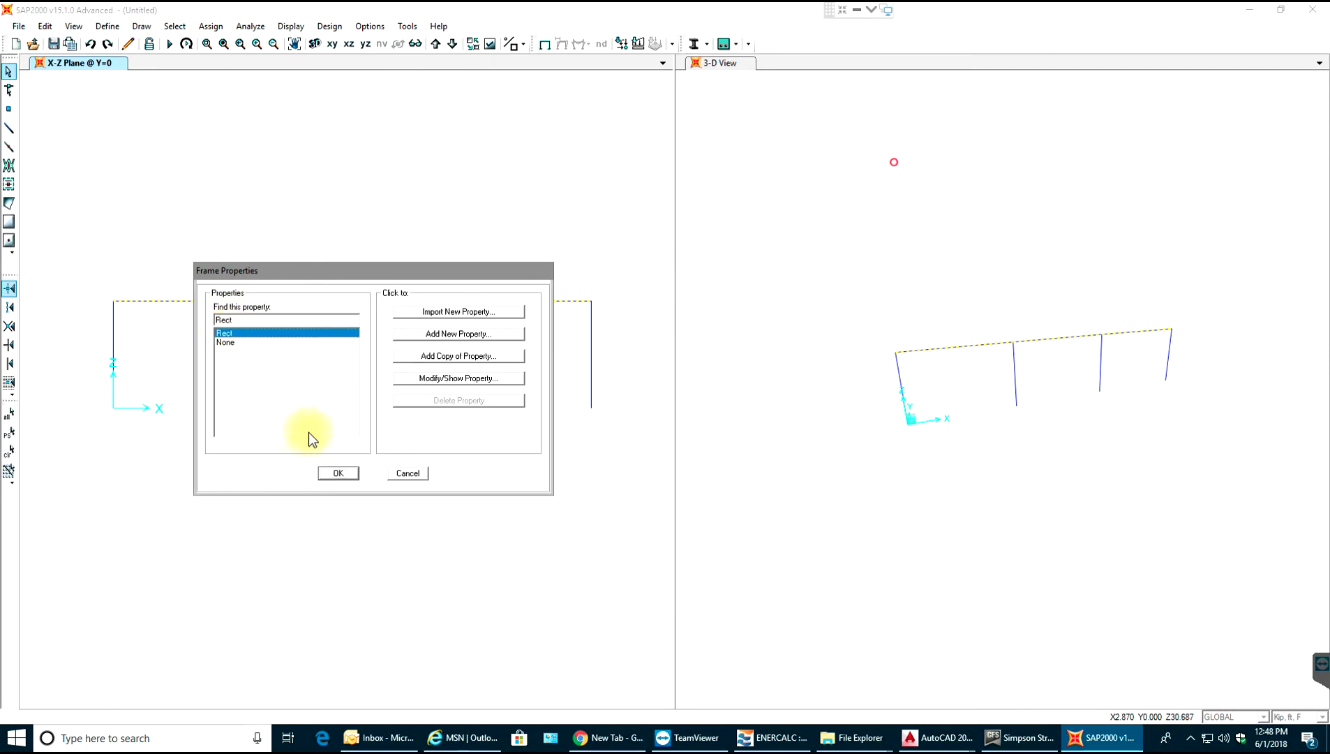
pyautogui.click(339, 473)
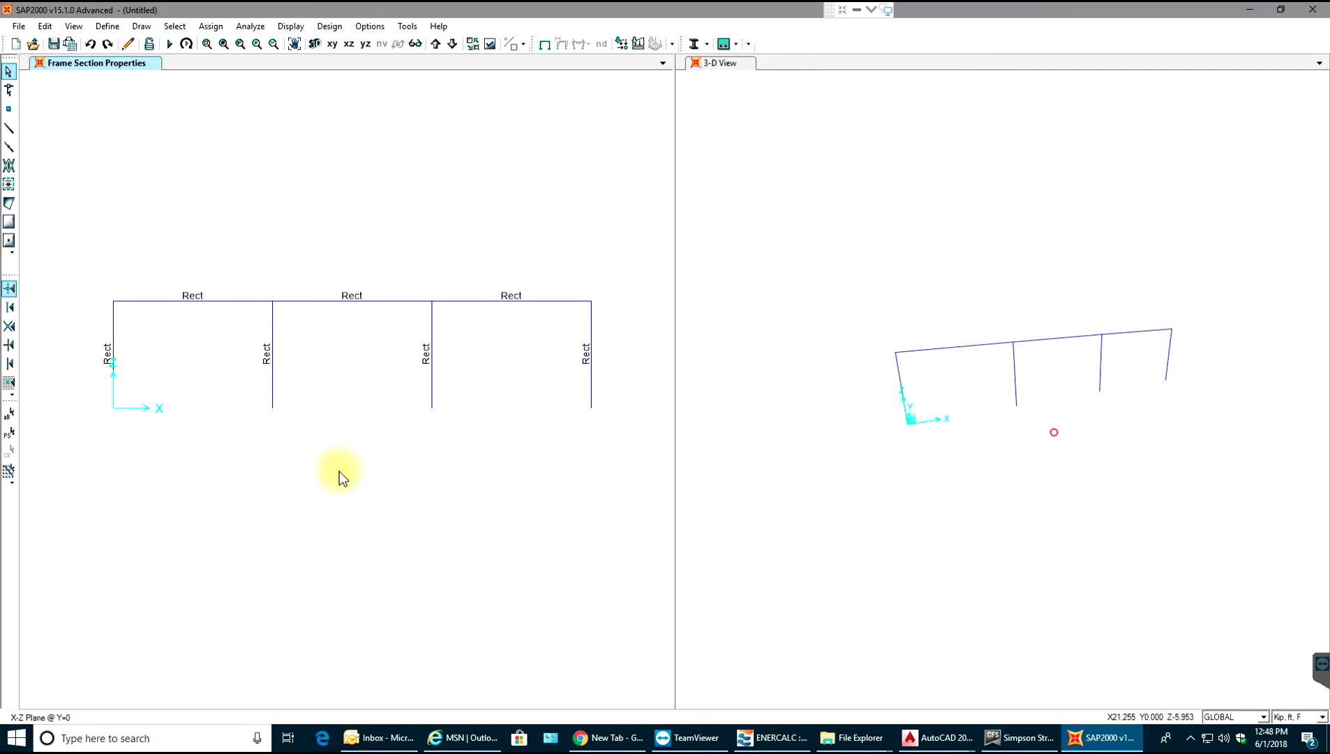
pyautogui.moveTo(632, 361); pyautogui.dragTo(31, 491)
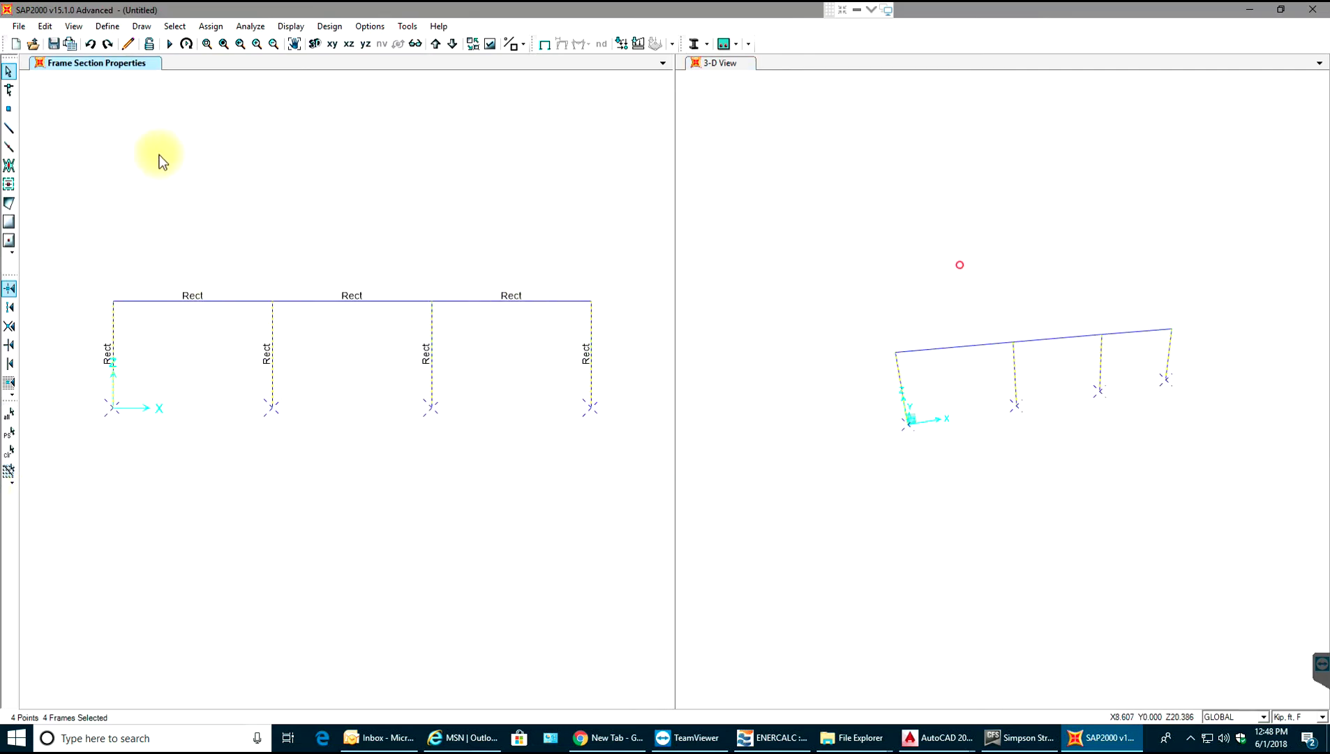
pyautogui.hotkey('ctrl', 'q')
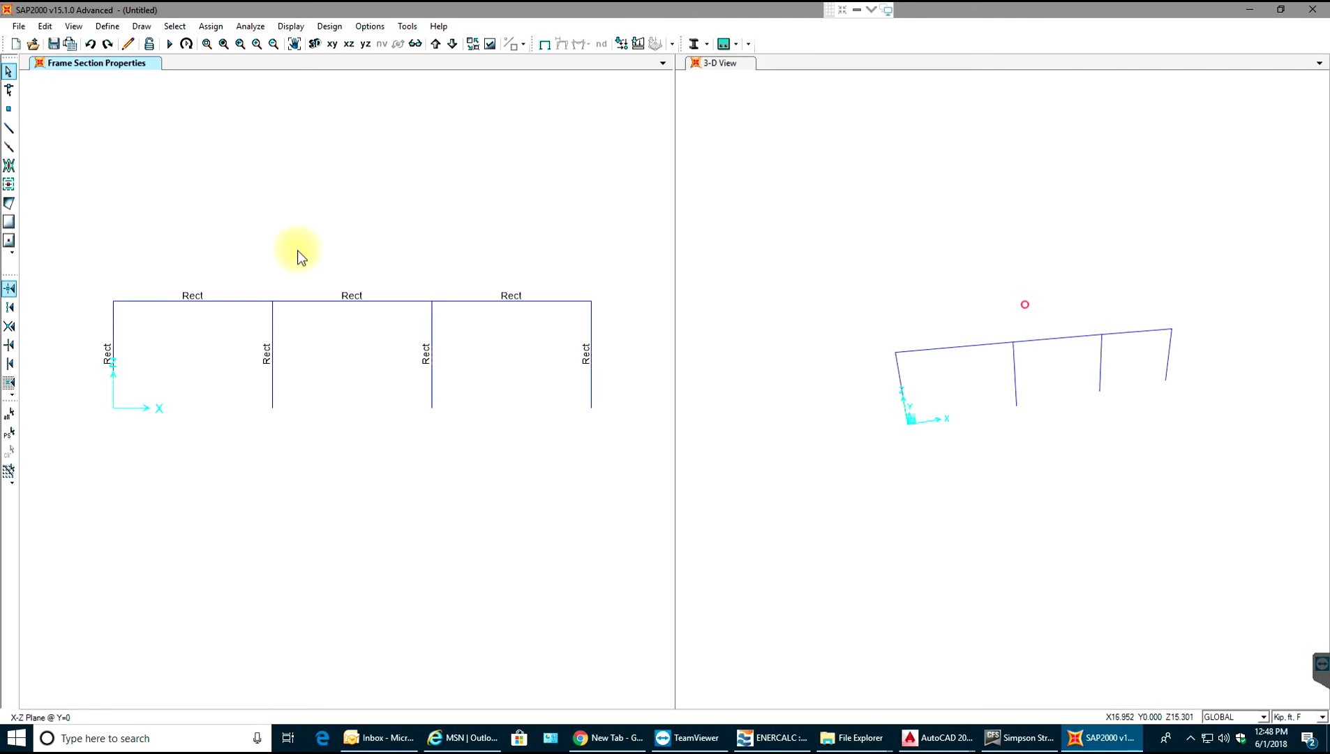
pyautogui.click(846, 291)
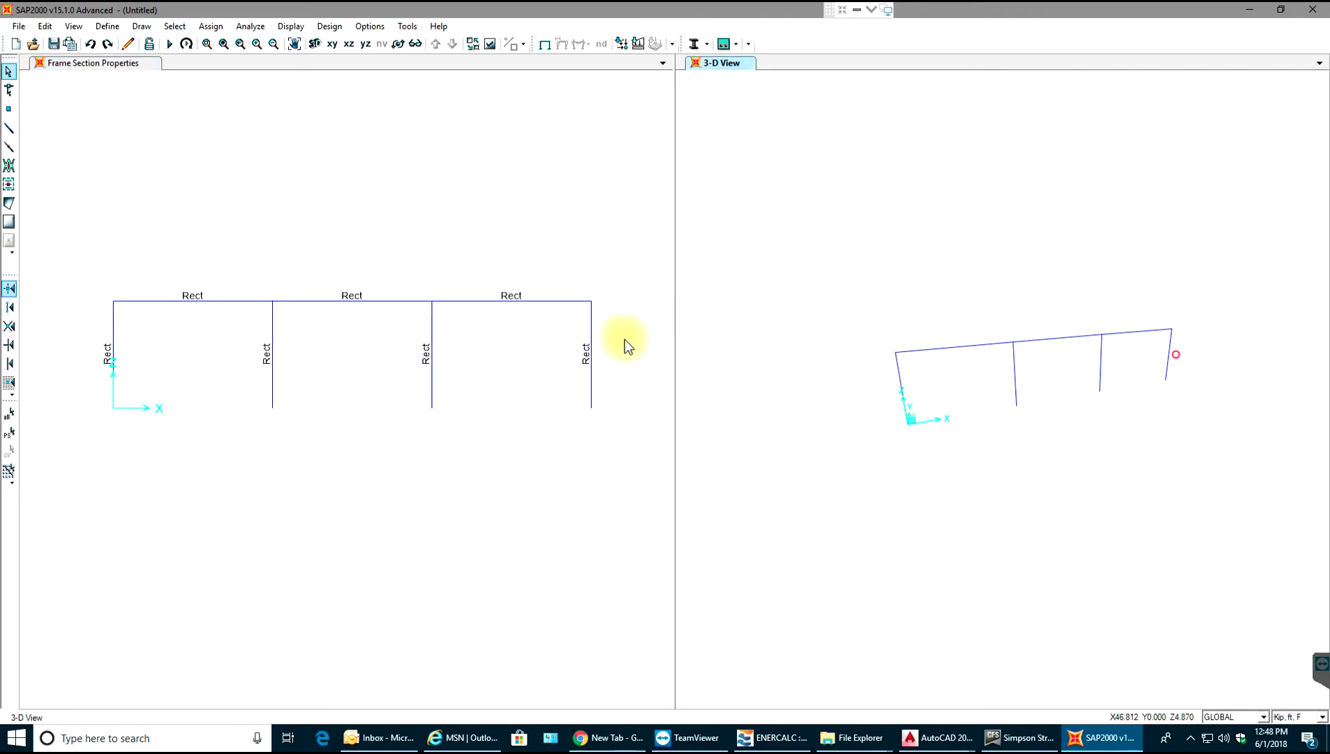
# Define a new frame section as a copy of Rect and name it Col.
pyautogui.click(108, 26)
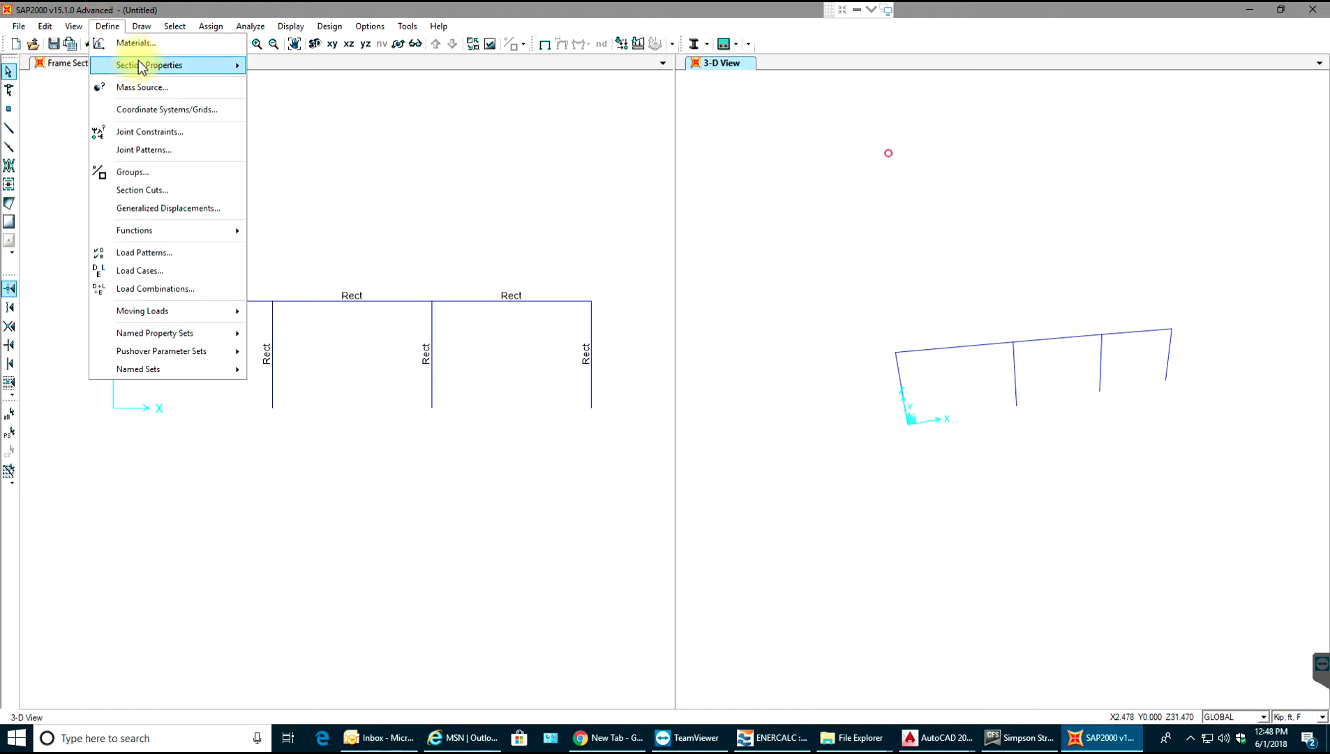
pyautogui.moveTo(214, 69)
pyautogui.click(262, 65)
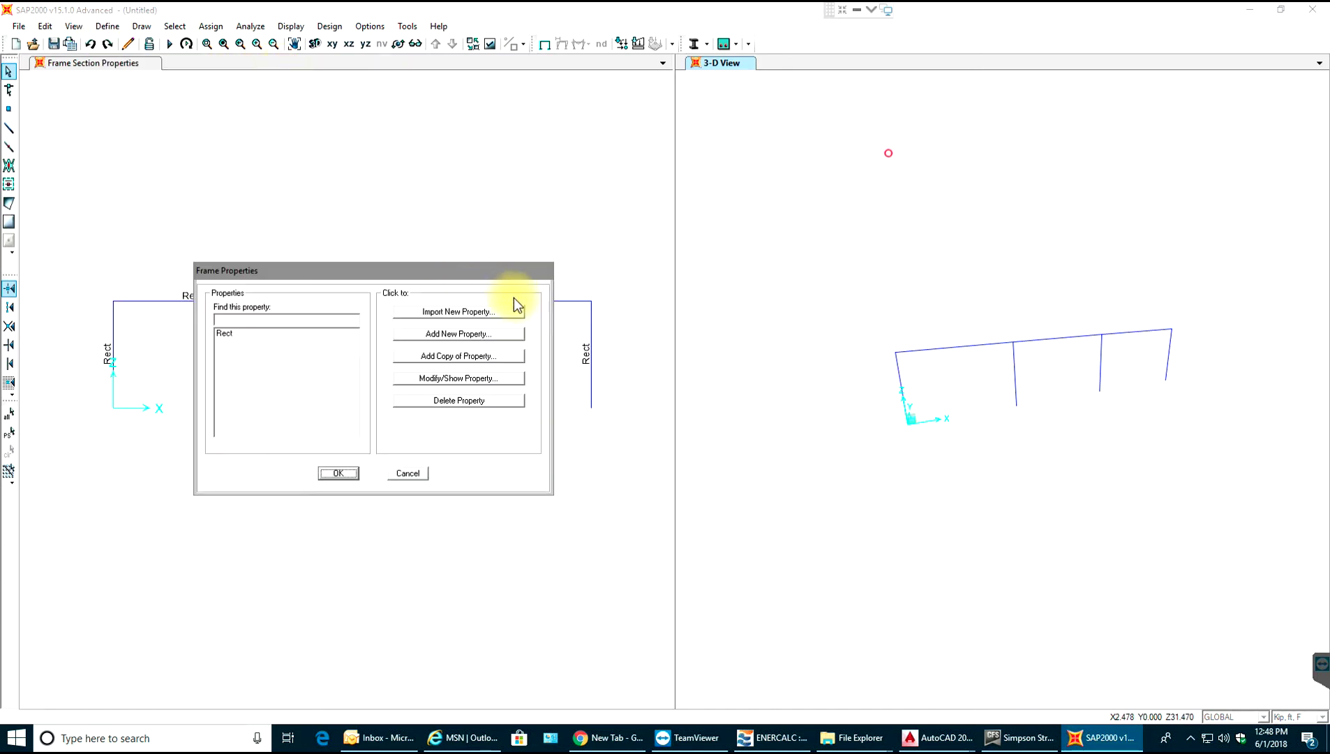
pyautogui.click(245, 335)
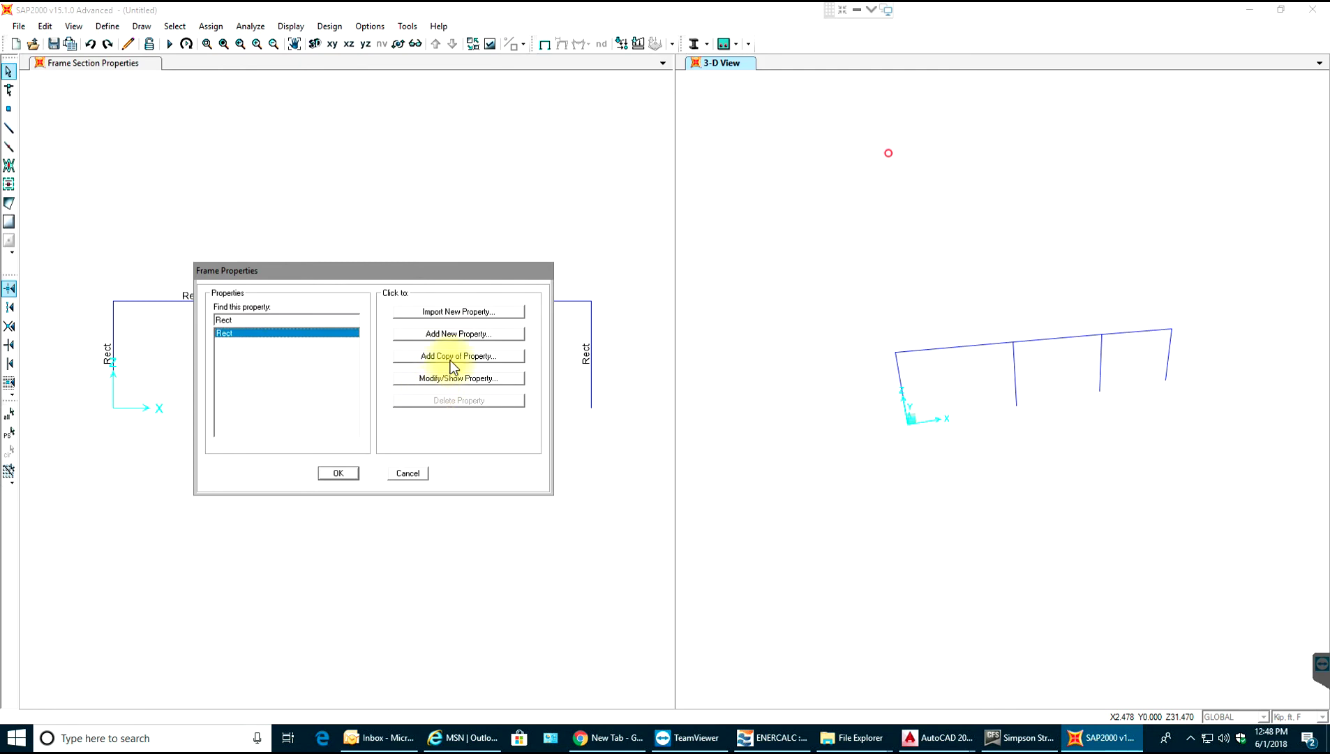
pyautogui.click(453, 355)
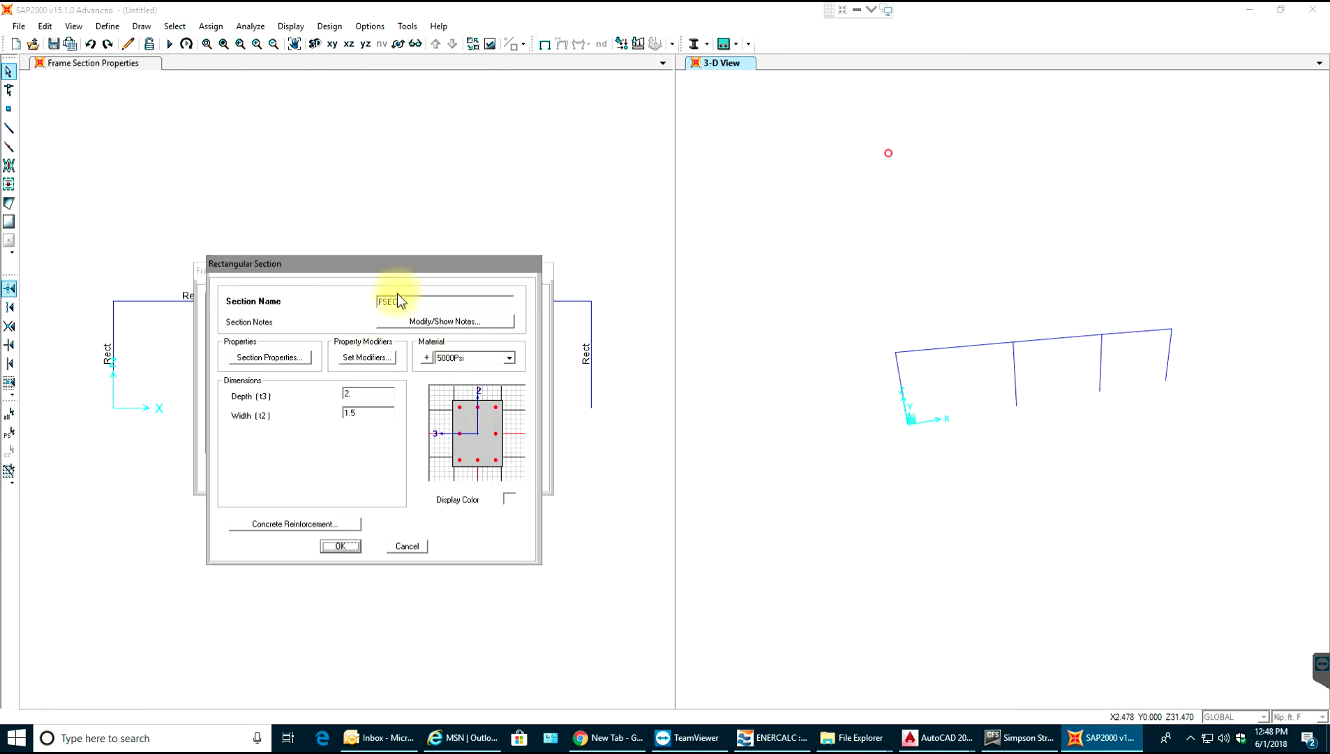
pyautogui.click(418, 302)
pyautogui.moveTo(418, 302); pyautogui.dragTo(338, 307)
pyautogui.write('Col')
pyautogui.doubleClick(365, 415)
pyautogui.click(347, 545)
pyautogui.click(338, 474)
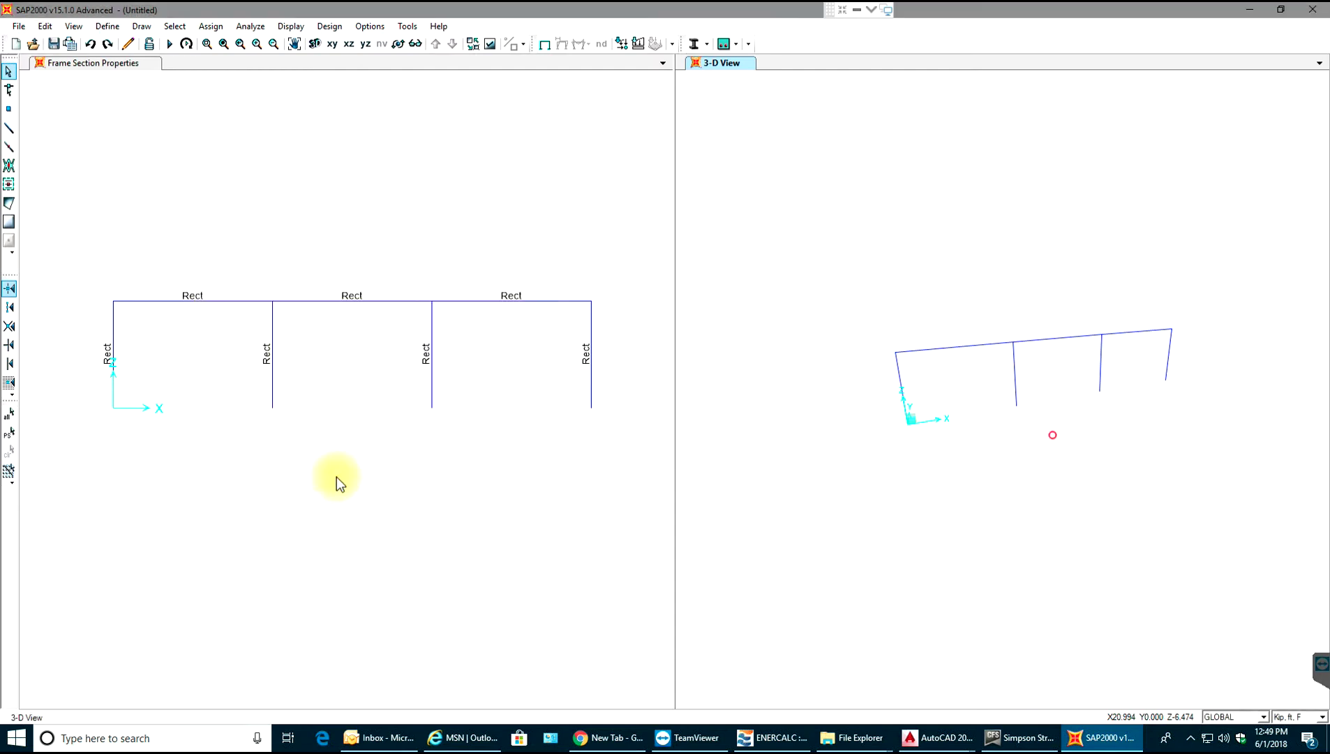
# Select the four columns with a crossing window in the X-Z view and assign them the Col section.
pyautogui.moveTo(610, 353); pyautogui.dragTo(75, 498)
pyautogui.click(198, 28)
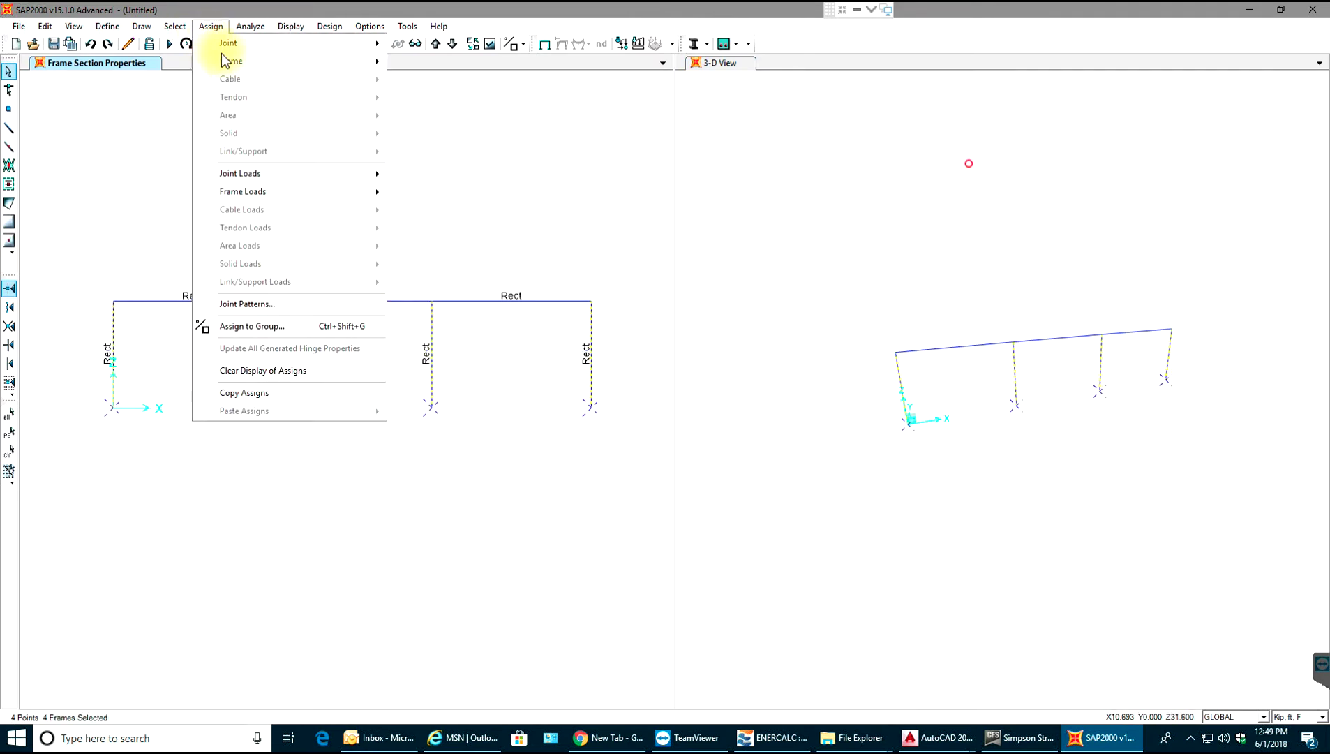
pyautogui.moveTo(321, 66)
pyautogui.click(423, 70)
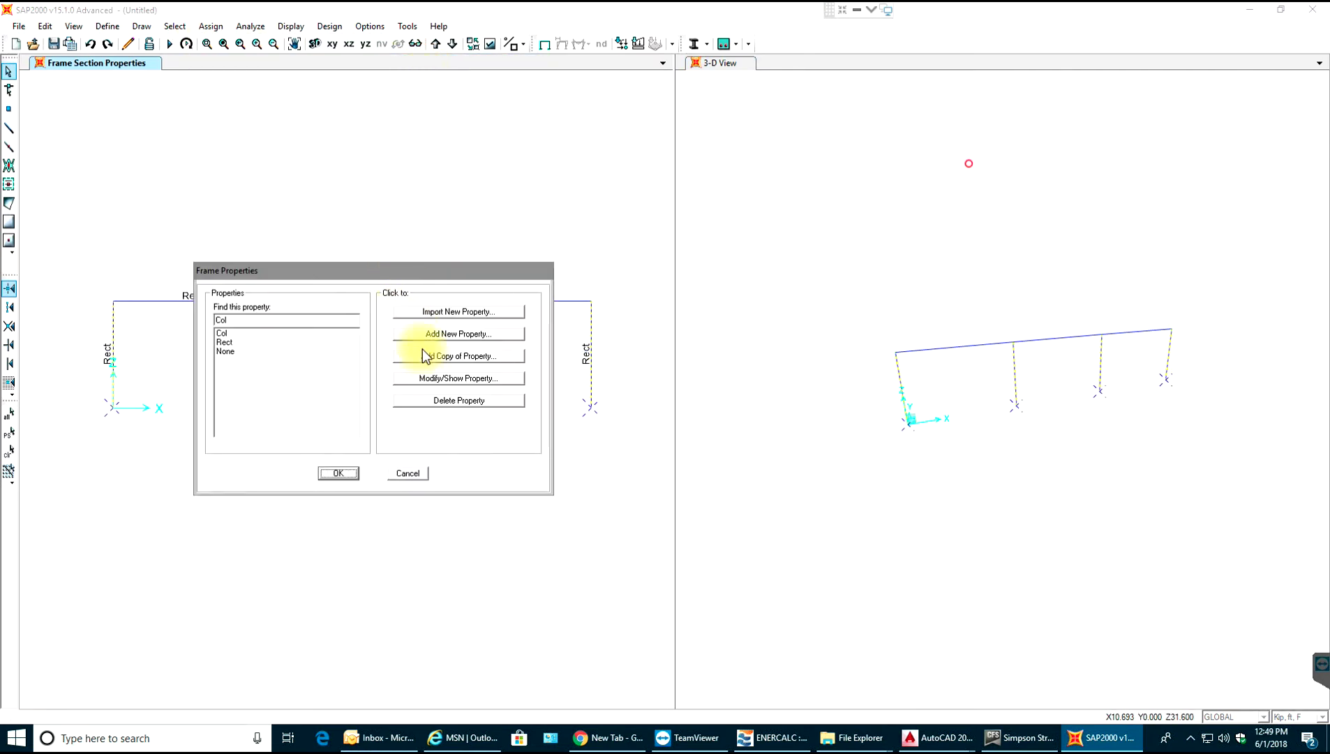
pyautogui.click(224, 332)
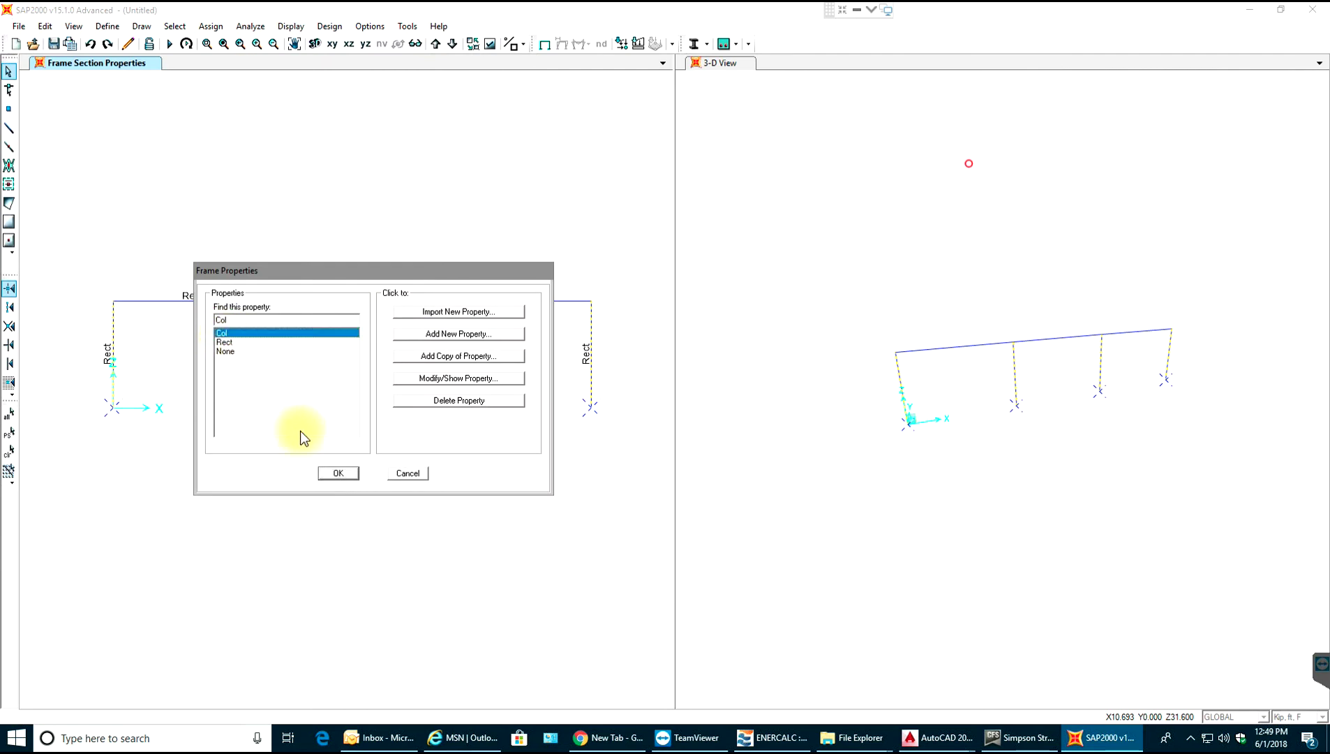
pyautogui.click(338, 474)
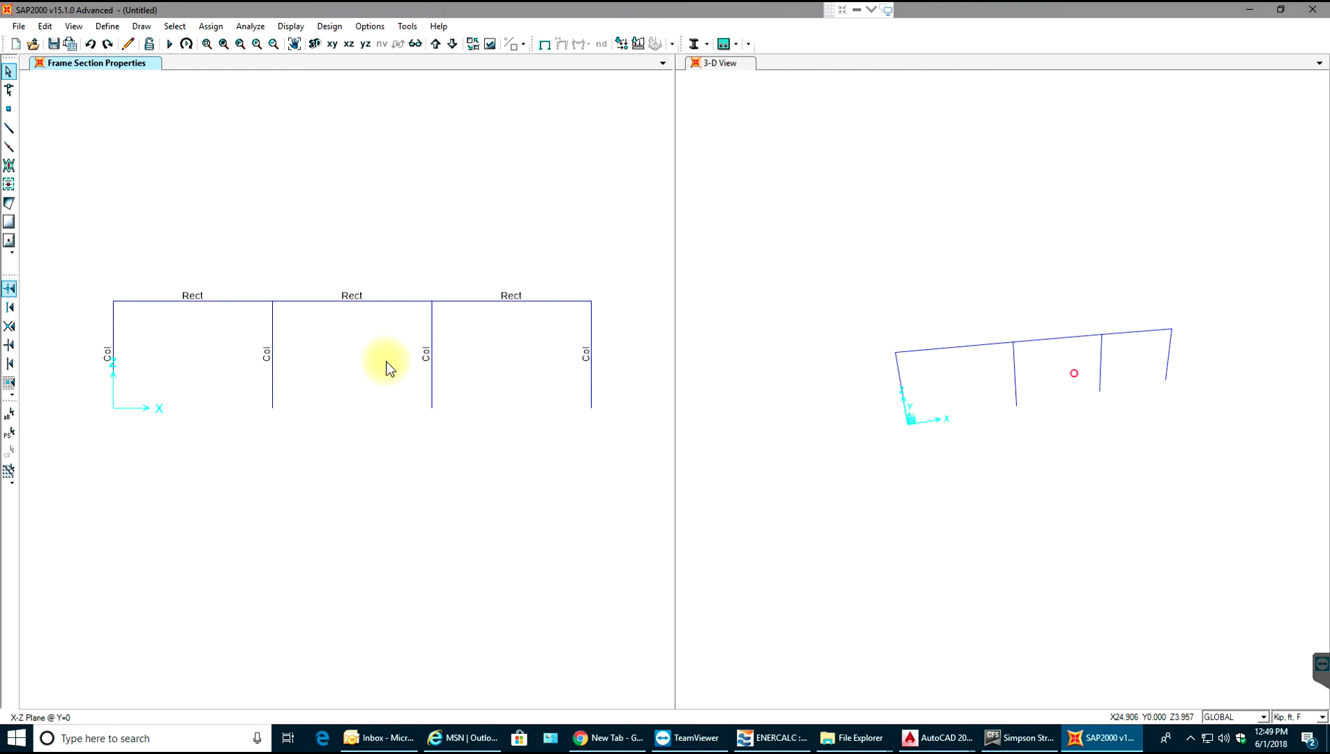
pyautogui.click(104, 27)
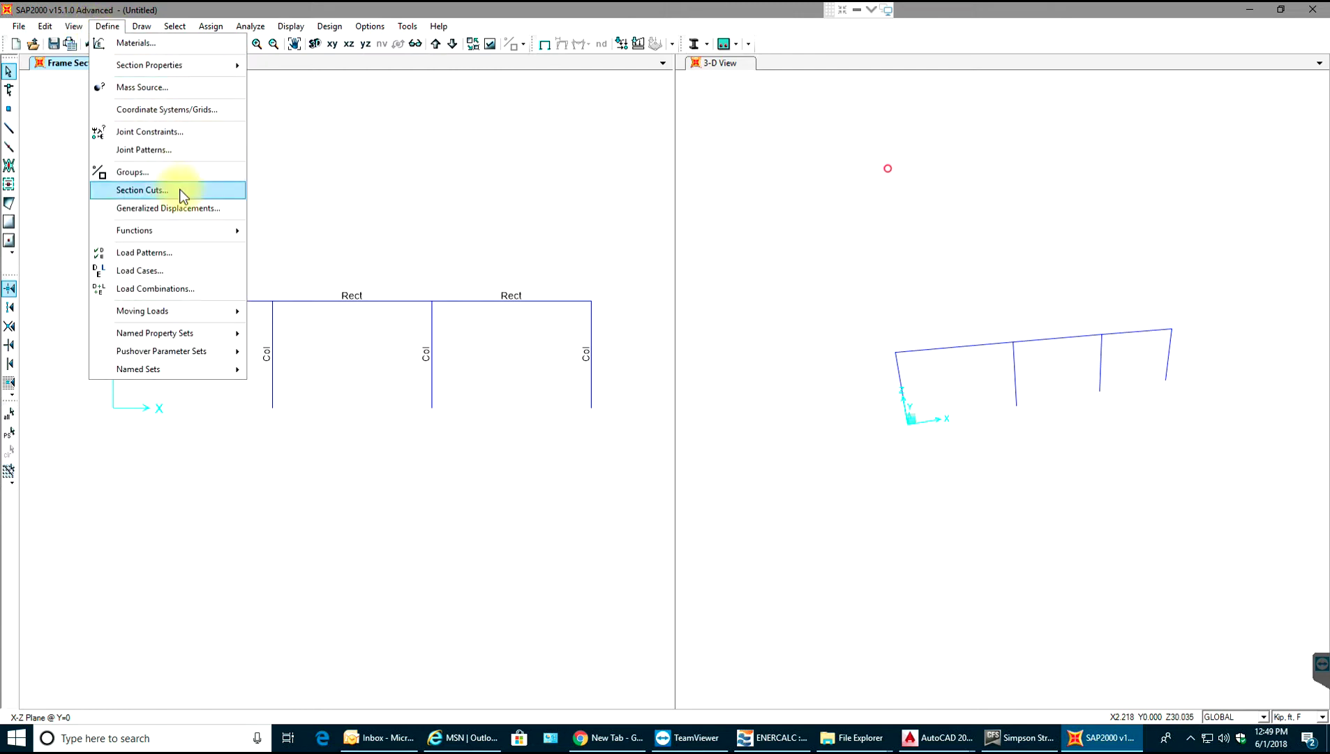
pyautogui.moveTo(221, 312)
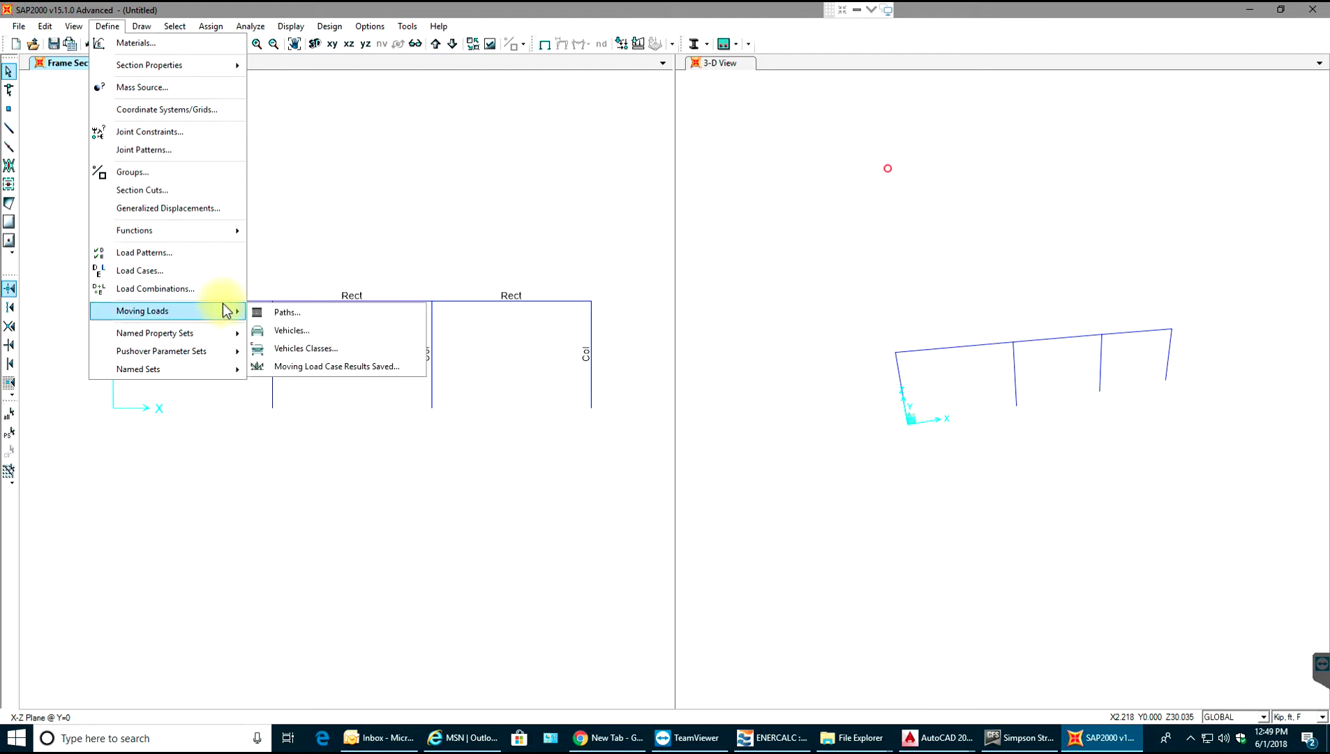
pyautogui.click(275, 313)
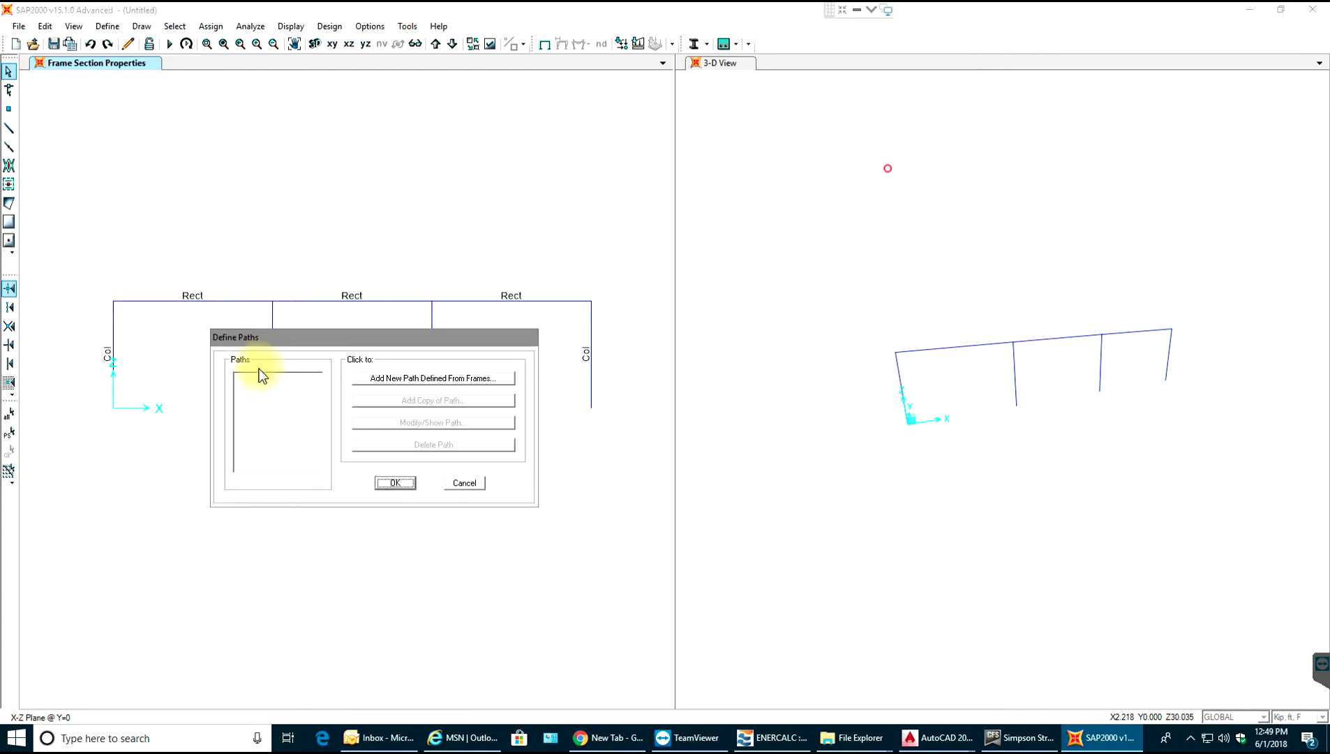
pyautogui.click(415, 377)
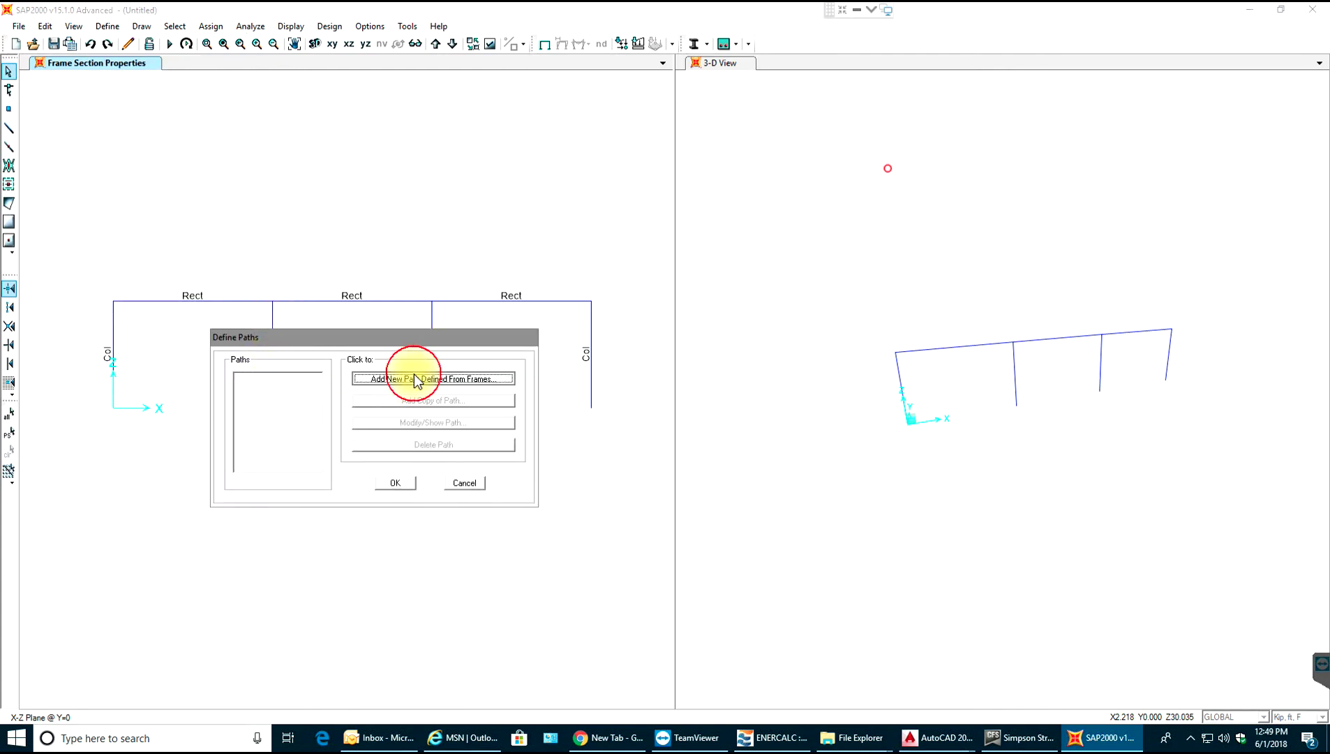
pyautogui.moveTo(402, 279); pyautogui.dragTo(823, 267)
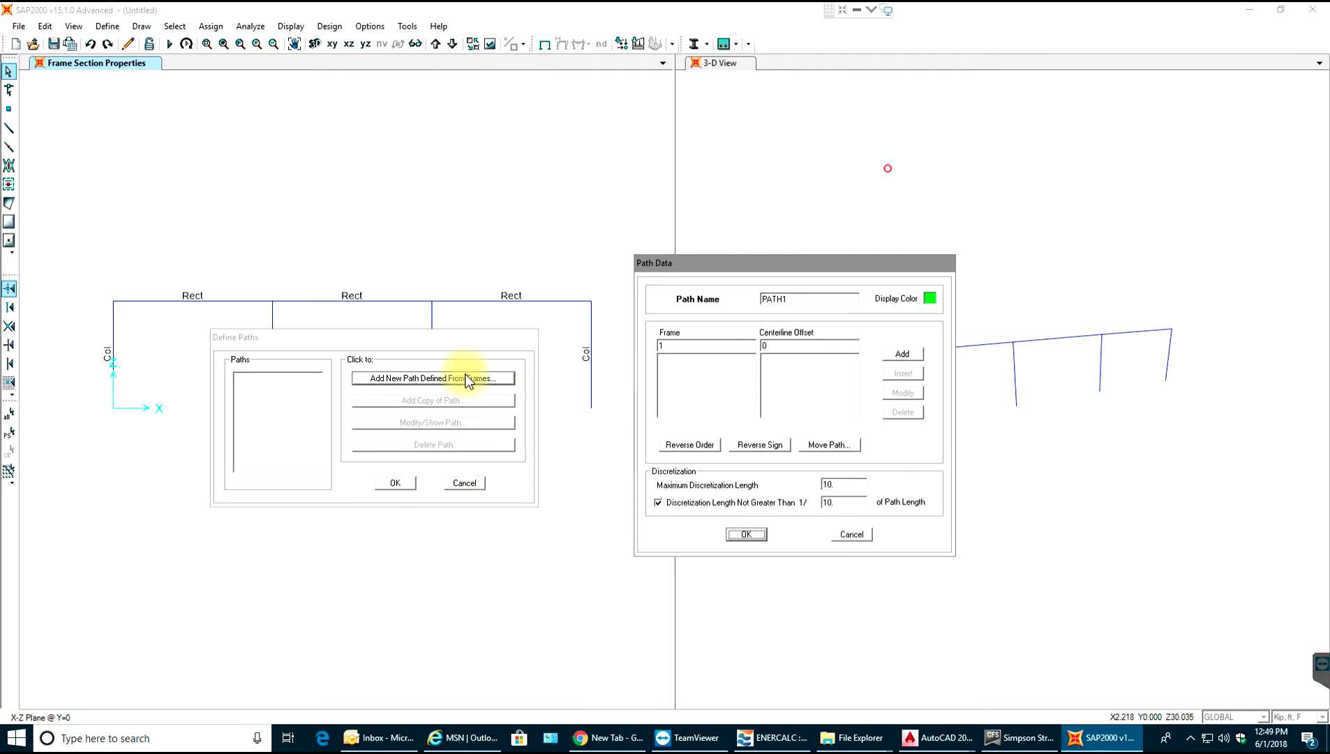
pyautogui.click(859, 541)
pyautogui.click(467, 482)
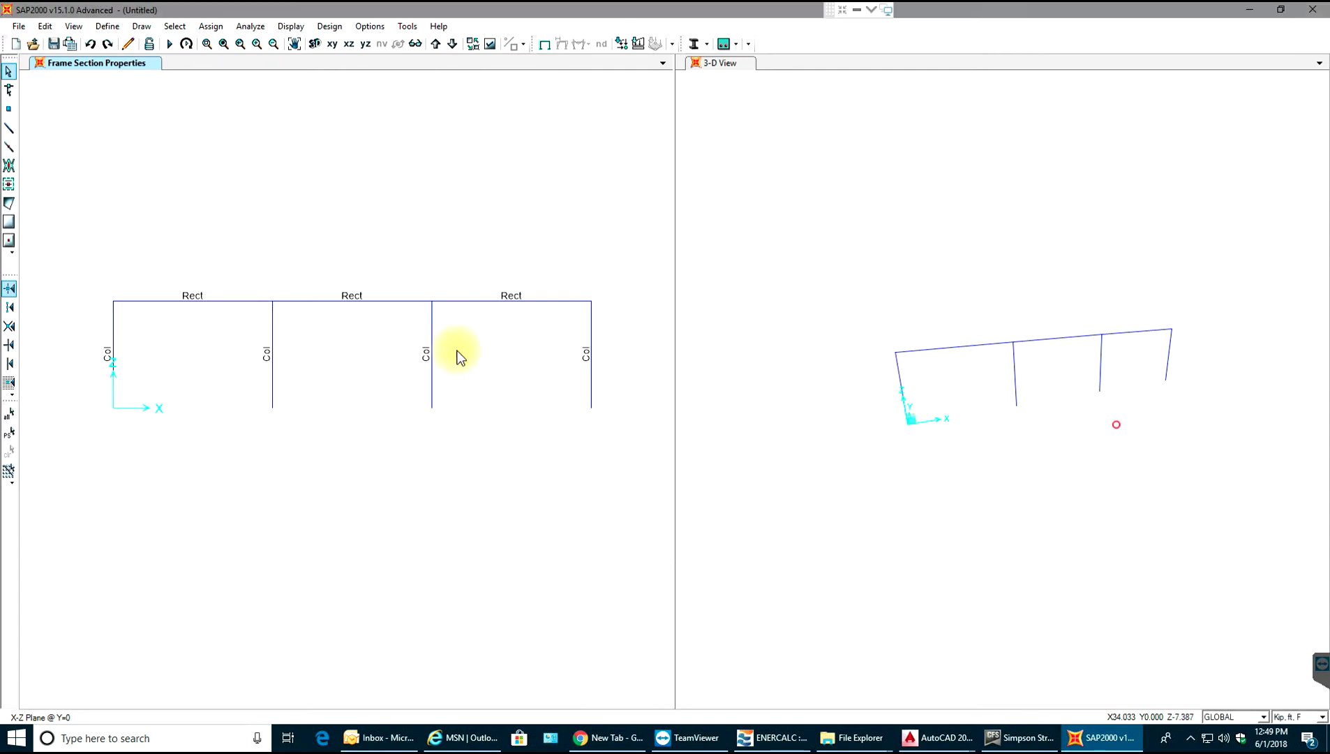
# Turn on the frame labels in the X-Z view.
pyautogui.click(504, 42)
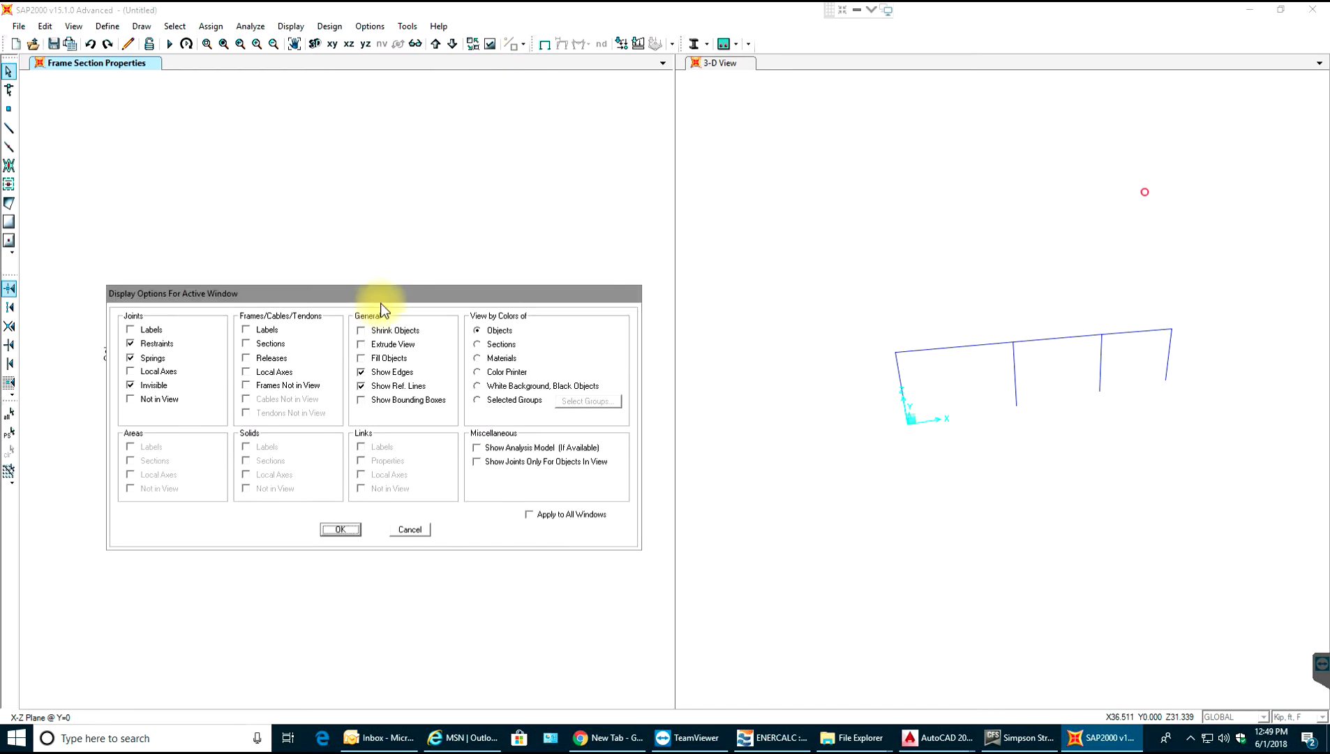
pyautogui.moveTo(380, 302); pyautogui.dragTo(808, 270)
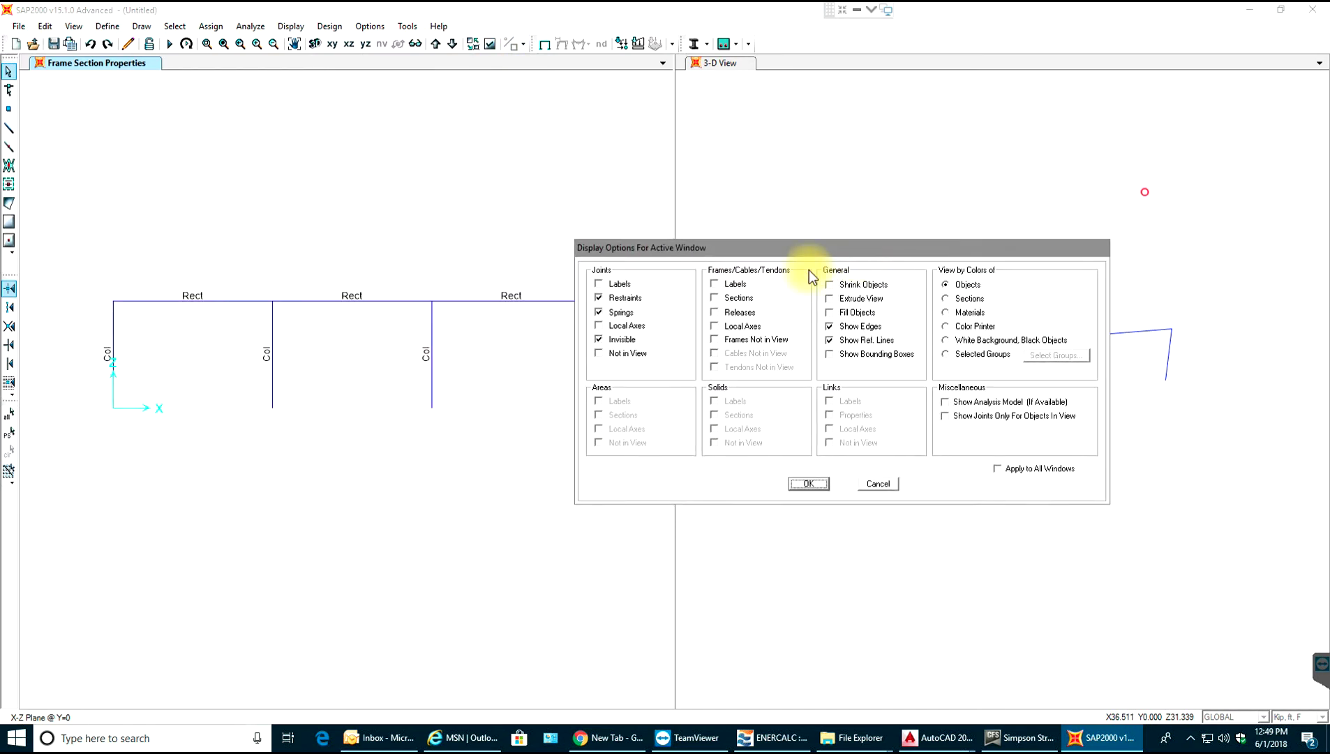
pyautogui.click(729, 284)
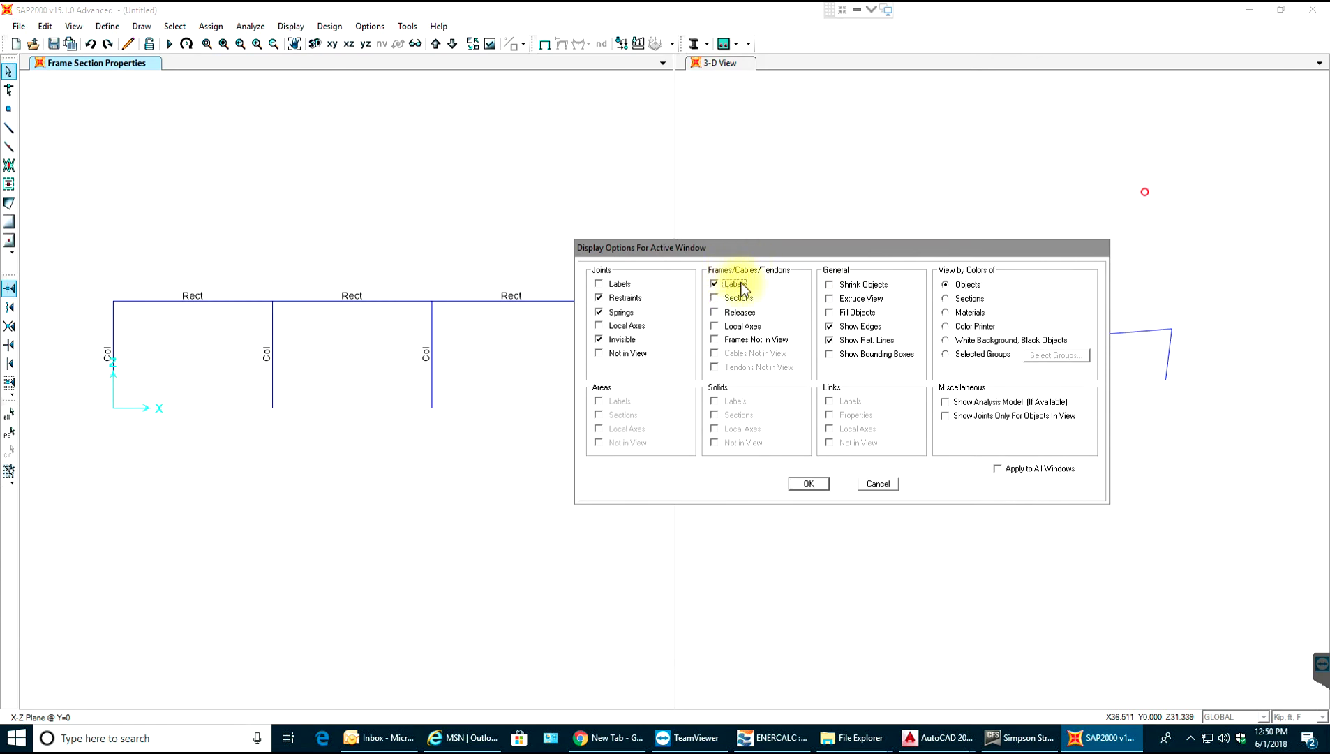
pyautogui.click(818, 492)
pyautogui.scroll(1, 252, 319)
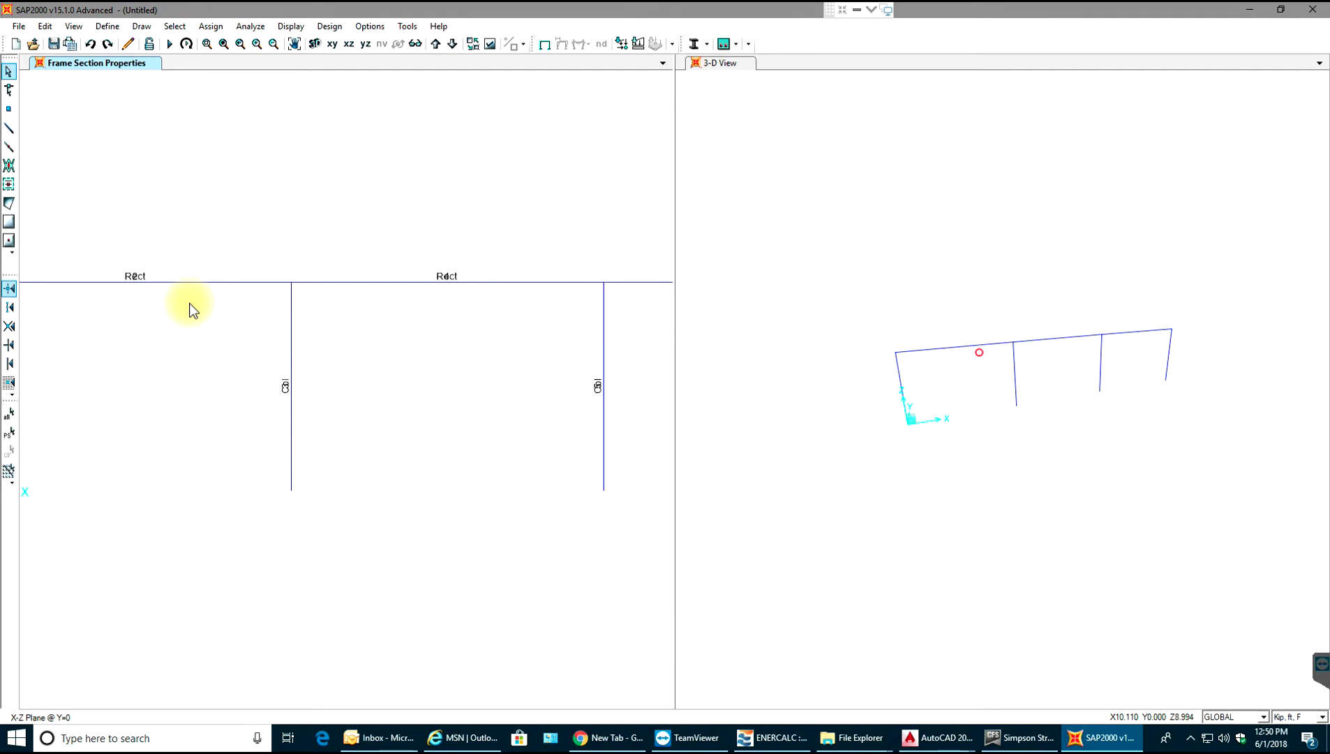
pyautogui.scroll(-1, 191, 310)
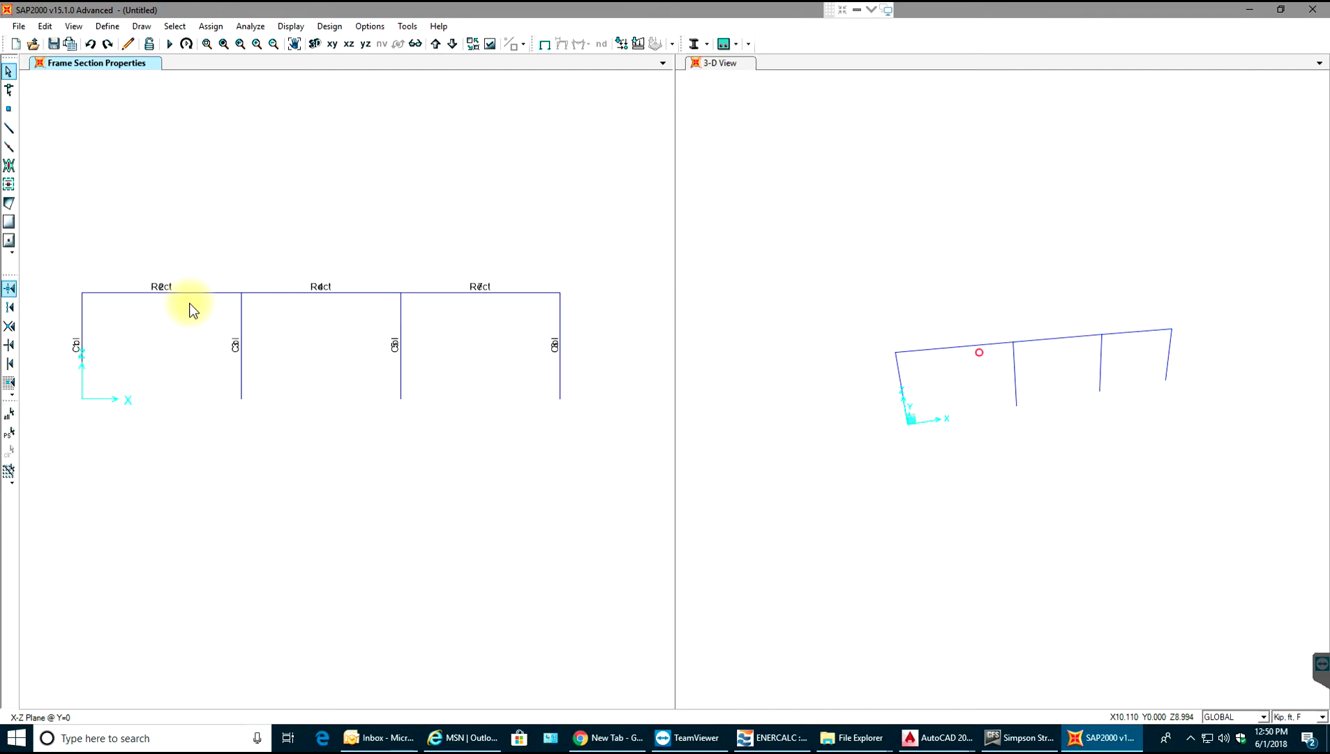
# Examine the frame labels on the beams and columns across all three bays in the X-Z view.
pyautogui.click(491, 44)
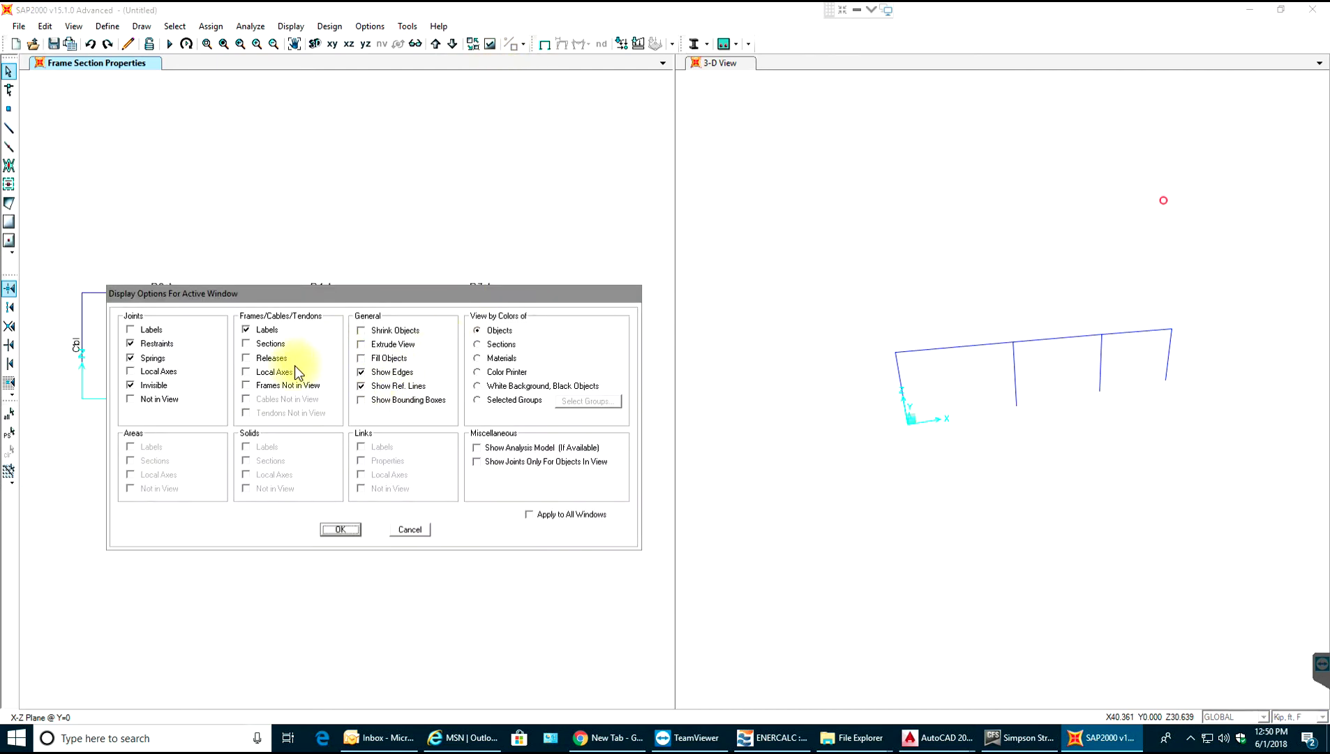
pyautogui.moveTo(359, 298); pyautogui.dragTo(798, 258)
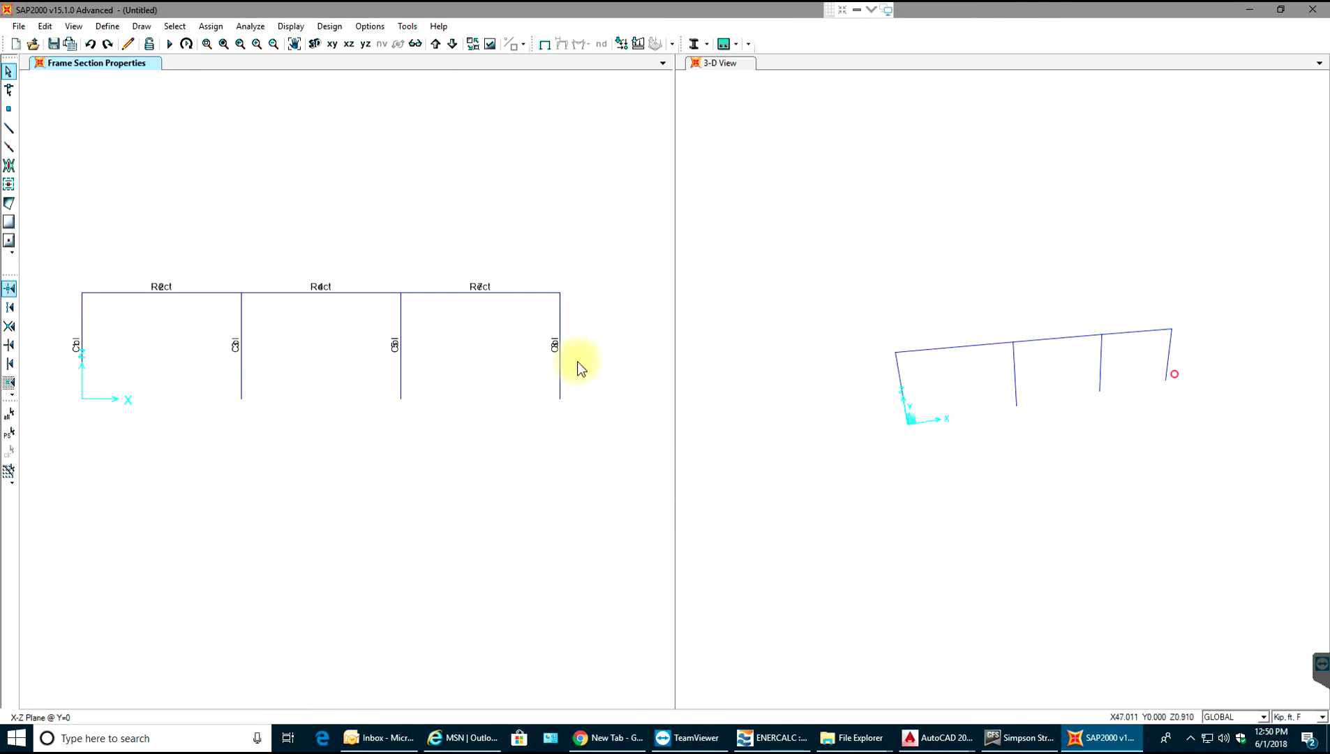
pyautogui.scroll(3, 160, 288)
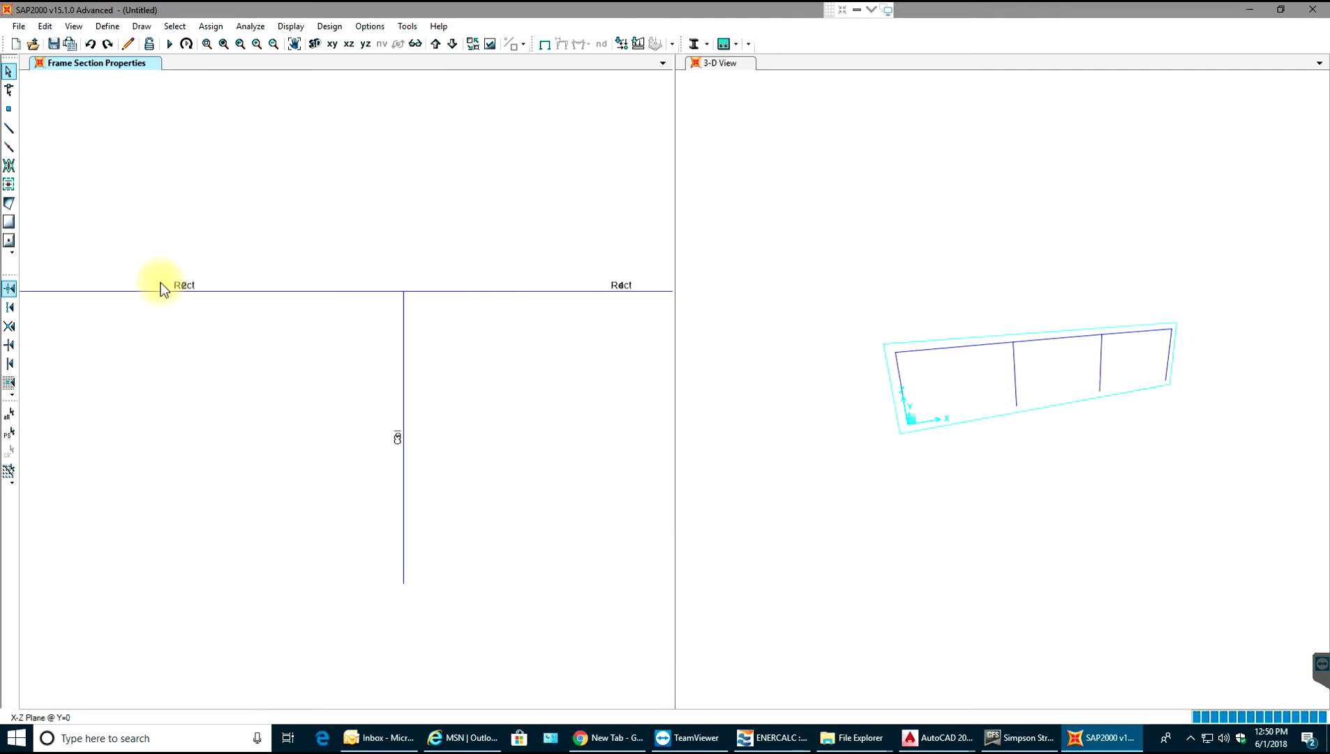
pyautogui.scroll(-4, 203, 300)
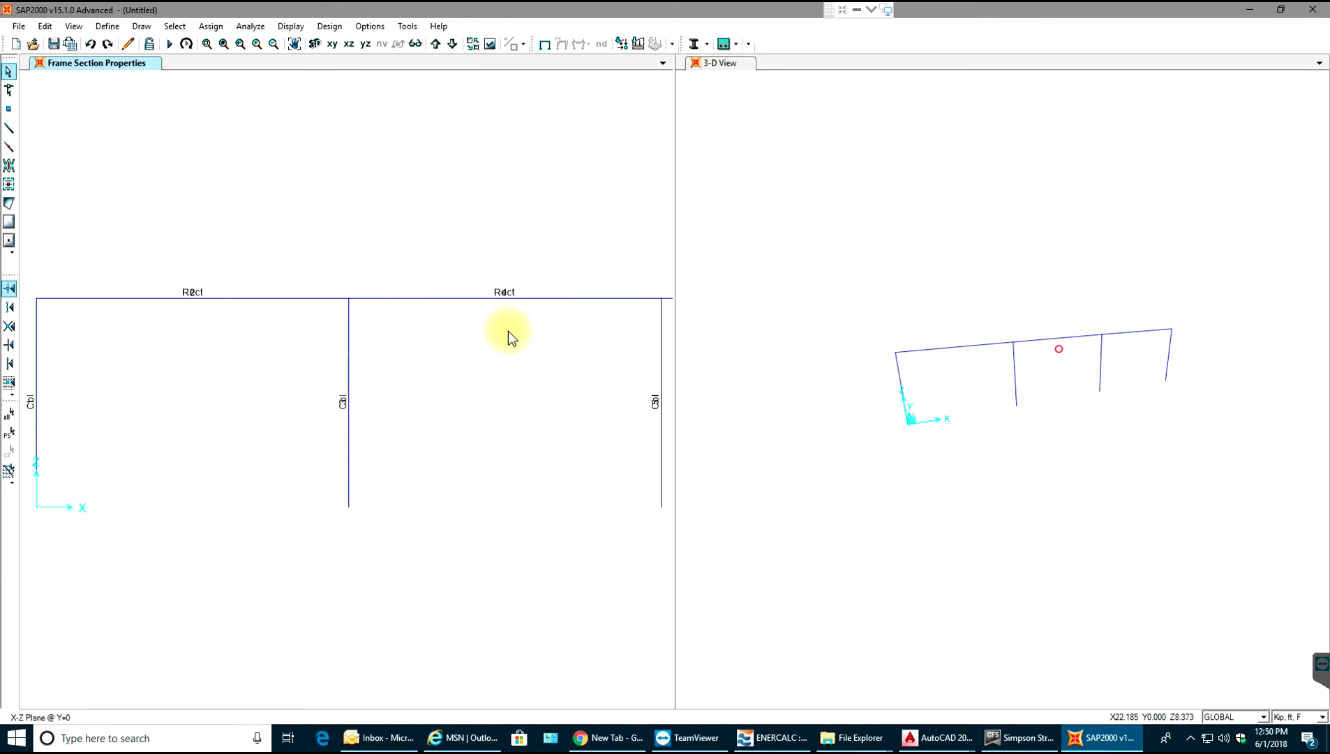
pyautogui.scroll(2, 599, 370)
pyautogui.moveTo(386, 401); pyautogui.dragTo(259, 379, button='middle')
pyautogui.scroll(-2, 259, 380)
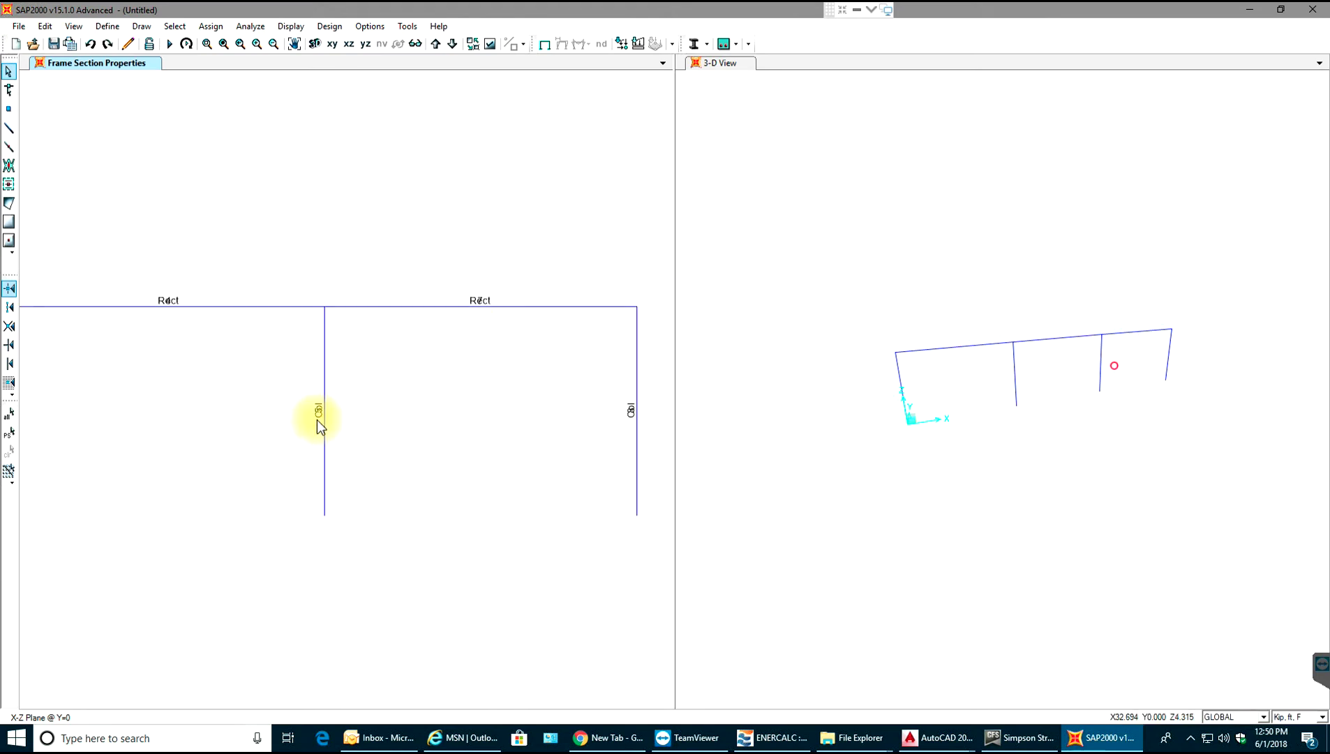
pyautogui.scroll(5, 653, 396)
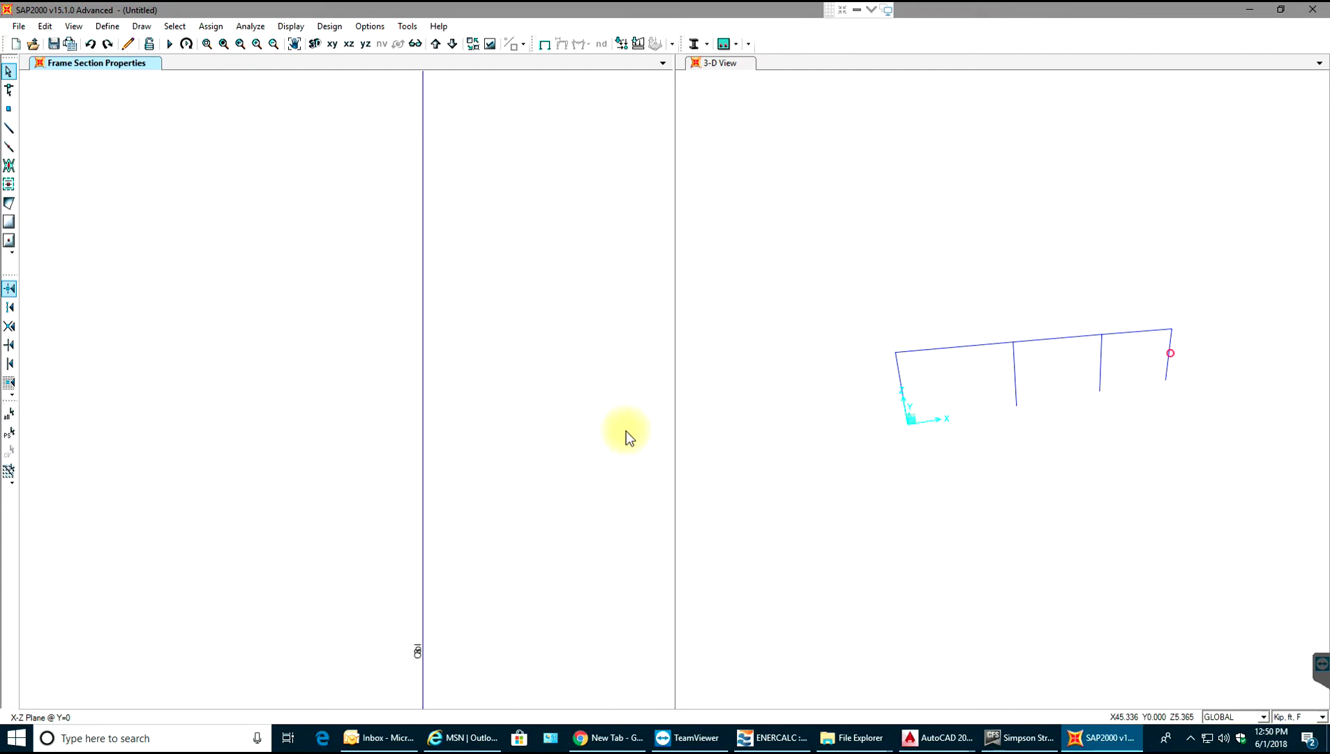
pyautogui.scroll(-2, 625, 430)
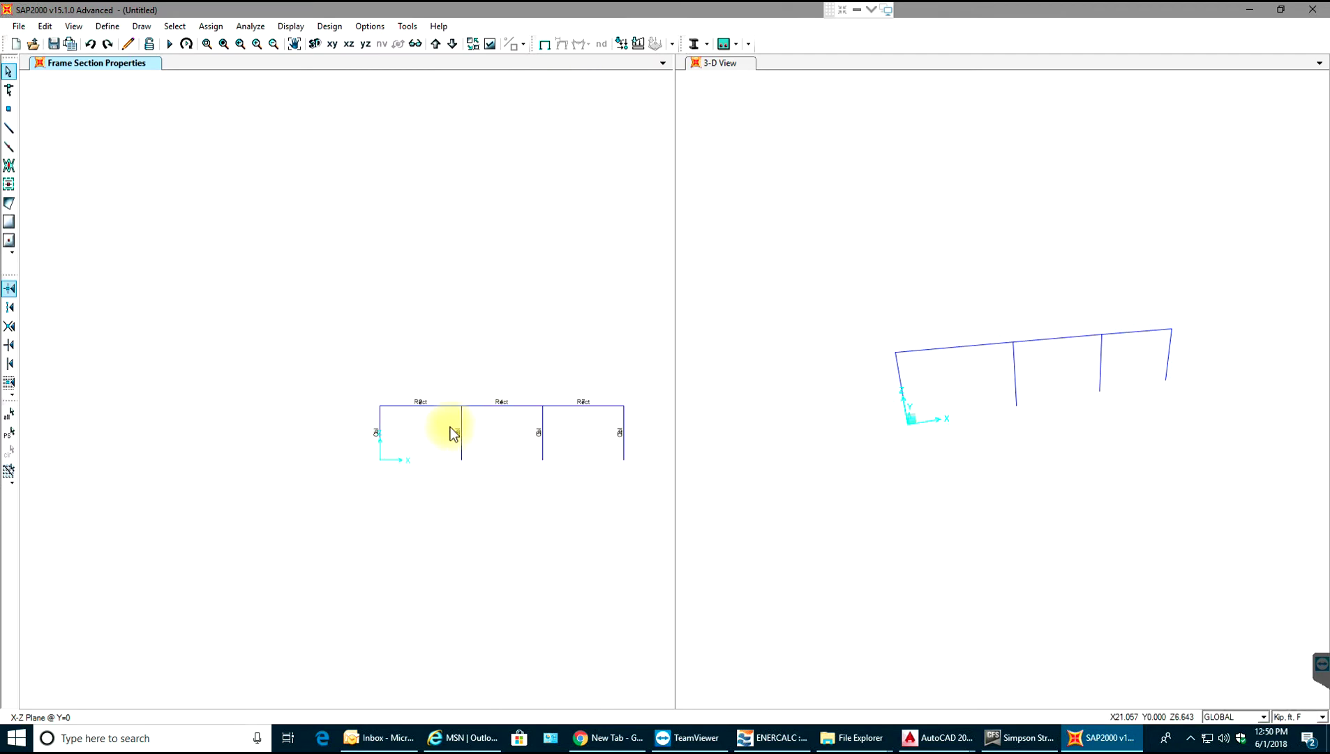
# Look up the frame label of each of the three beams in its line information.
pyautogui.click(440, 406)
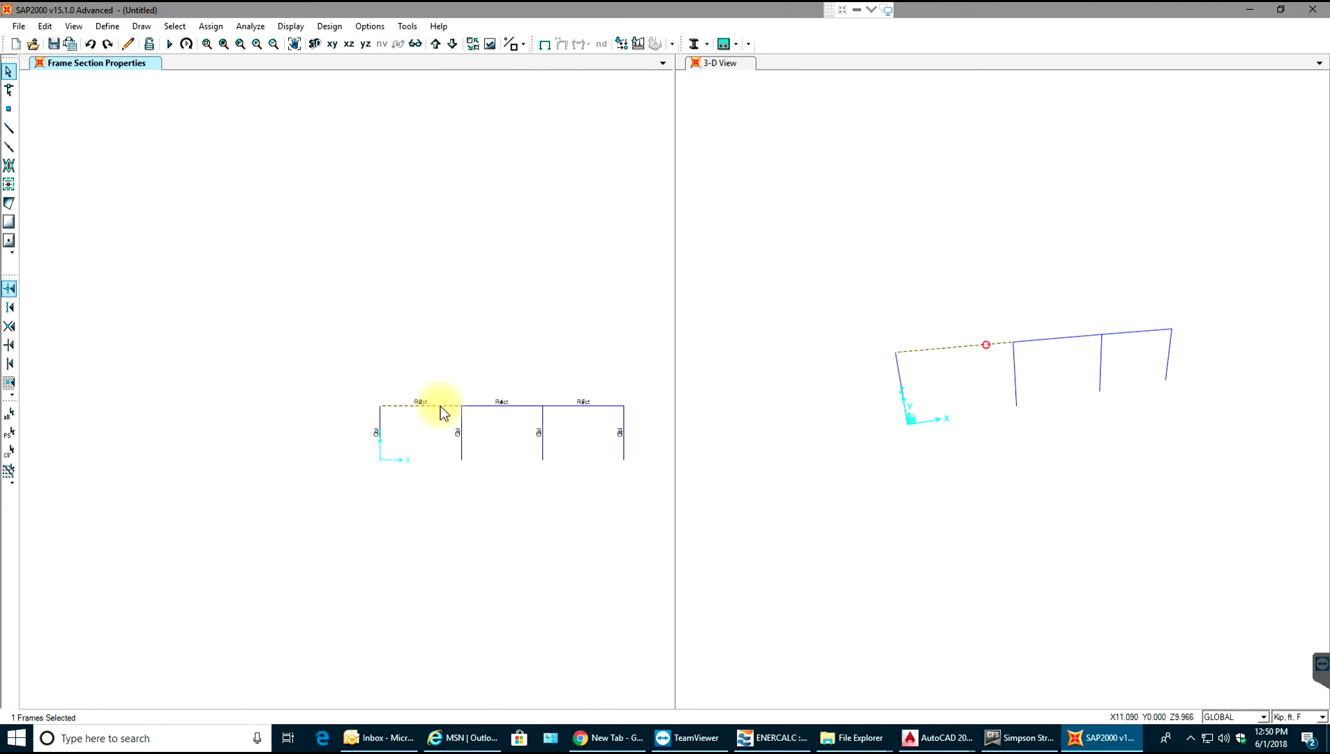
pyautogui.rightClick(441, 405)
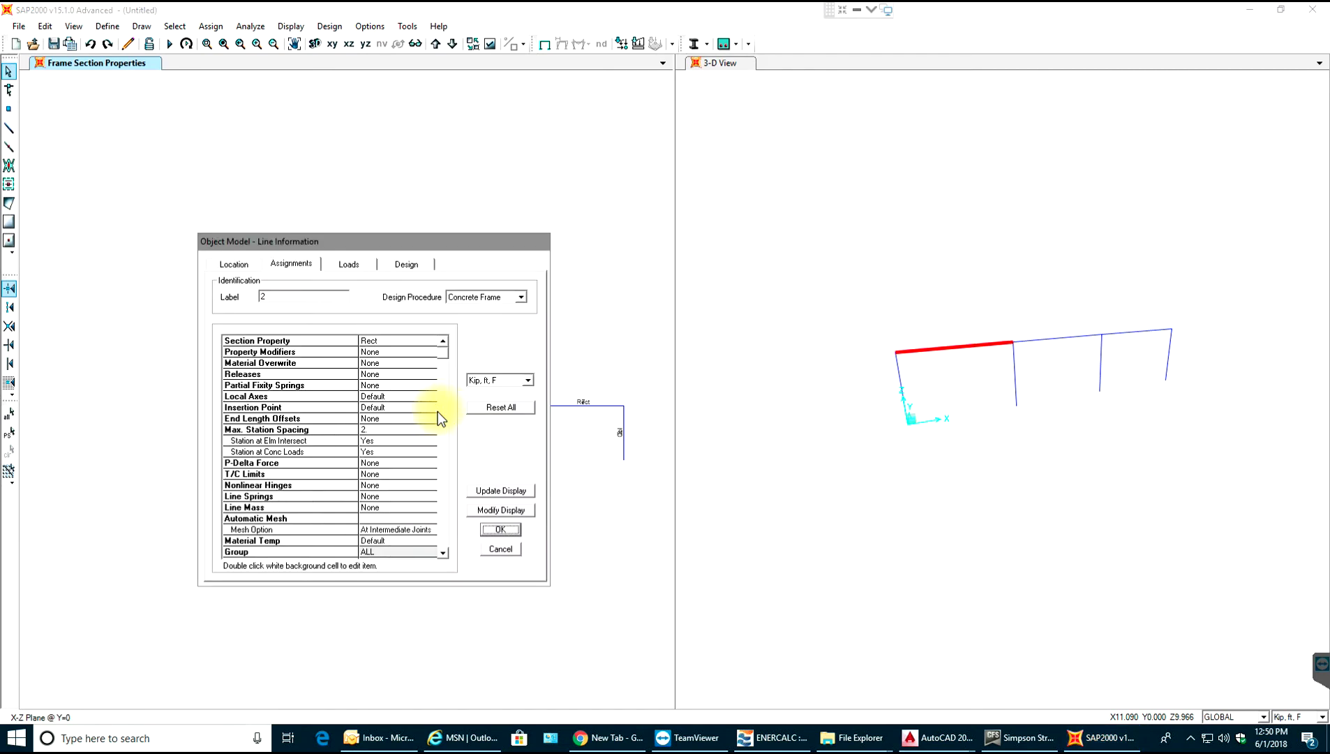
pyautogui.click(500, 530)
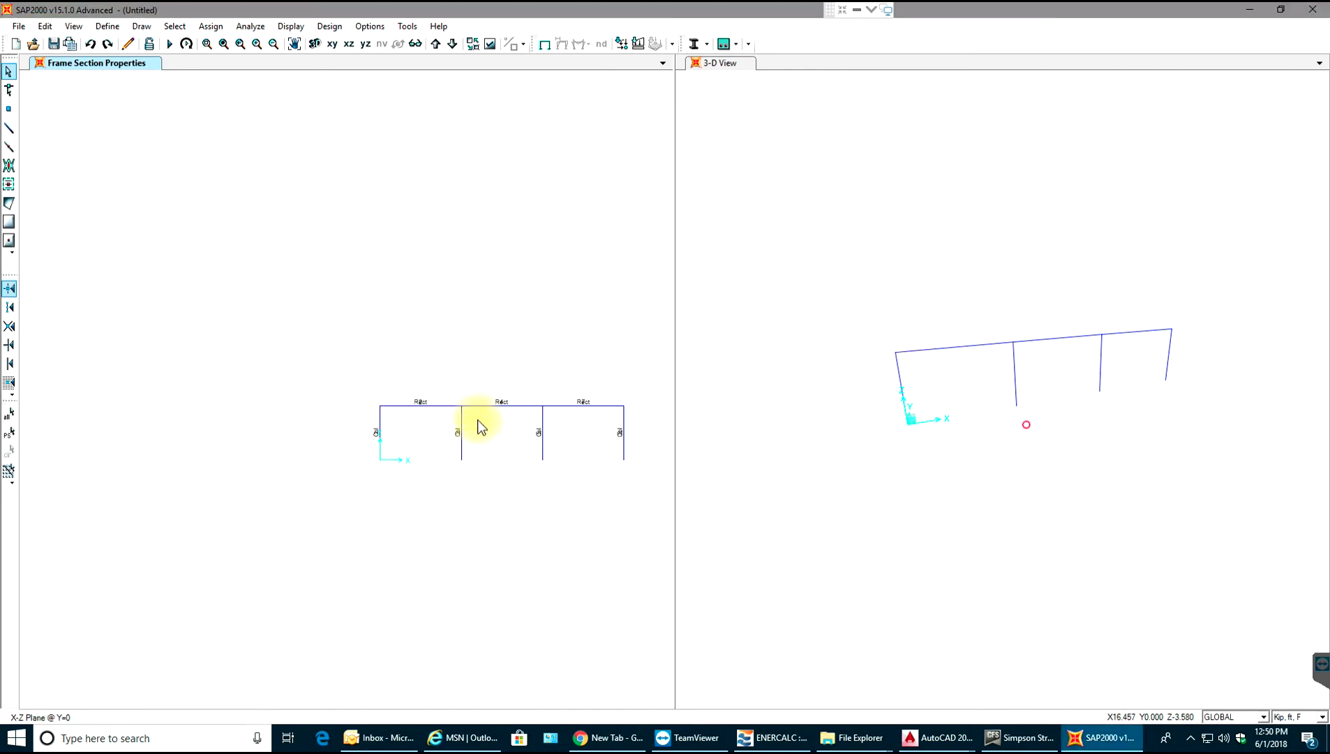
pyautogui.click(490, 407)
pyautogui.rightClick(489, 408)
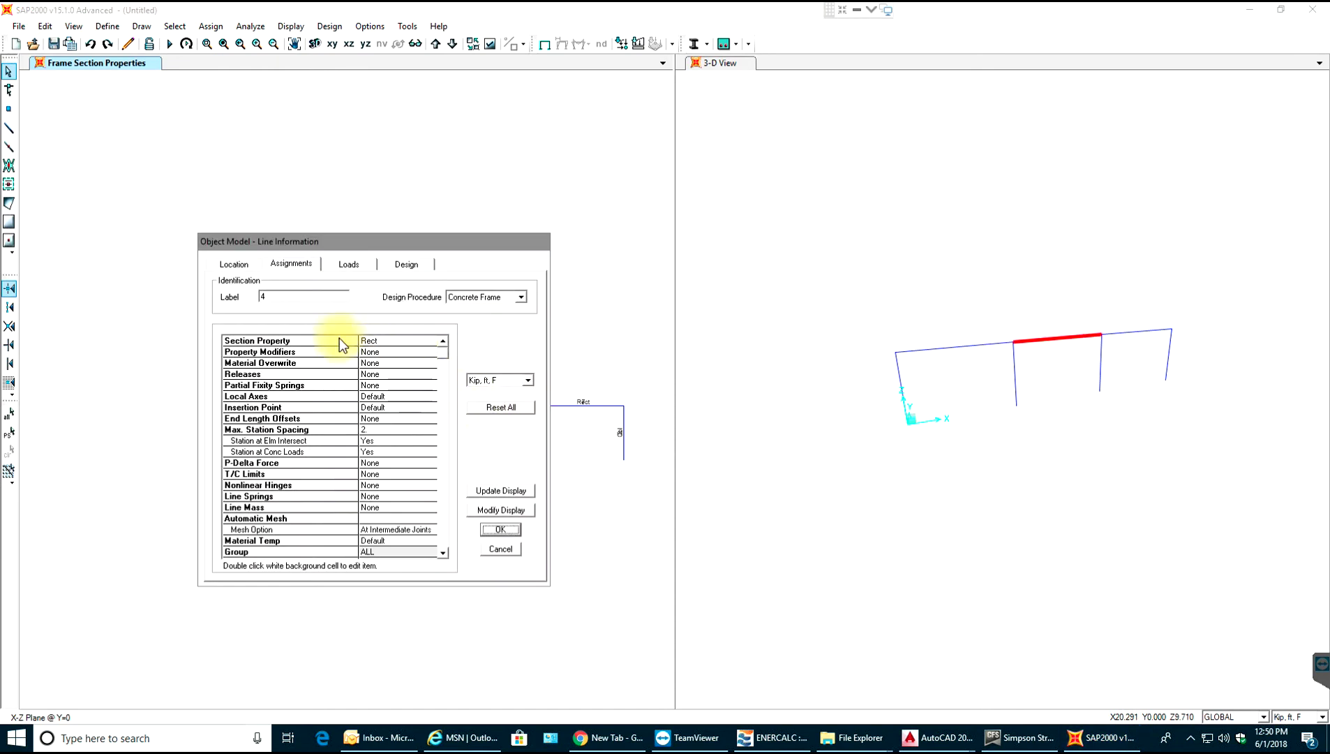
pyautogui.click(503, 530)
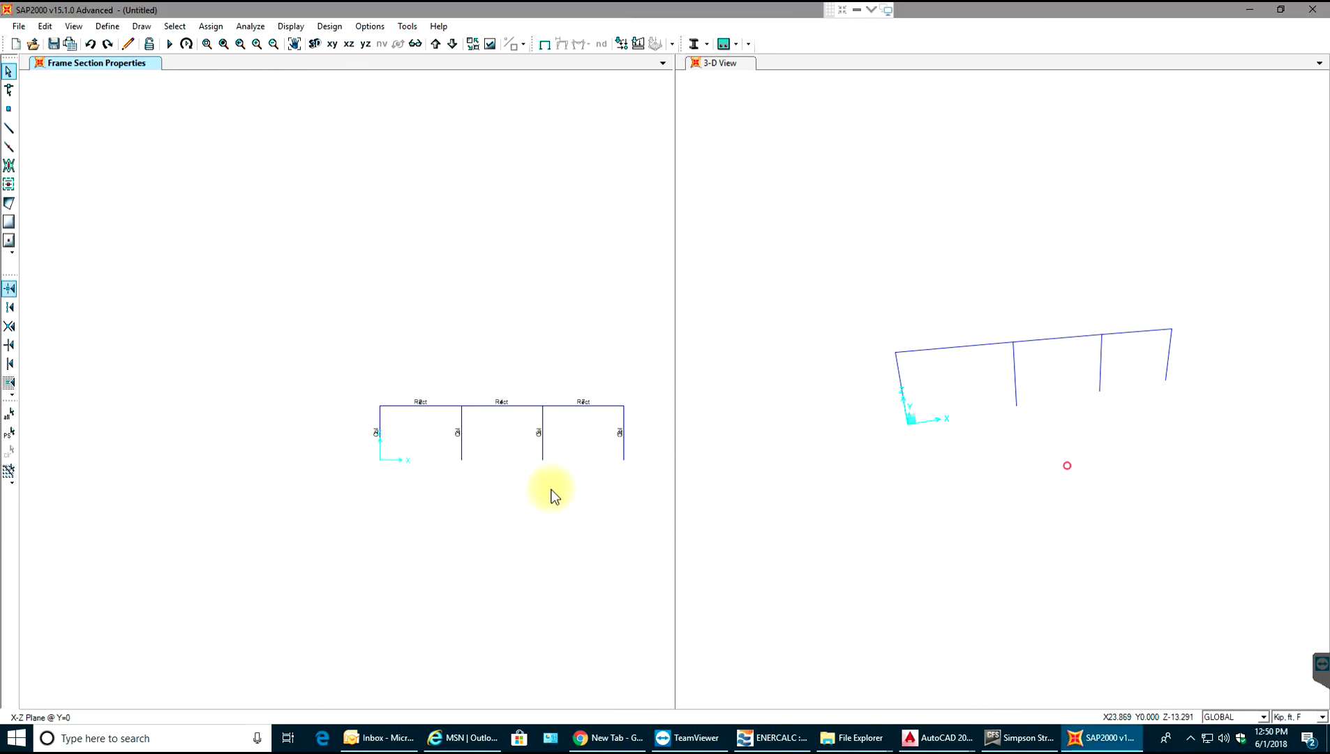
pyautogui.click(565, 405)
pyautogui.rightClick(566, 407)
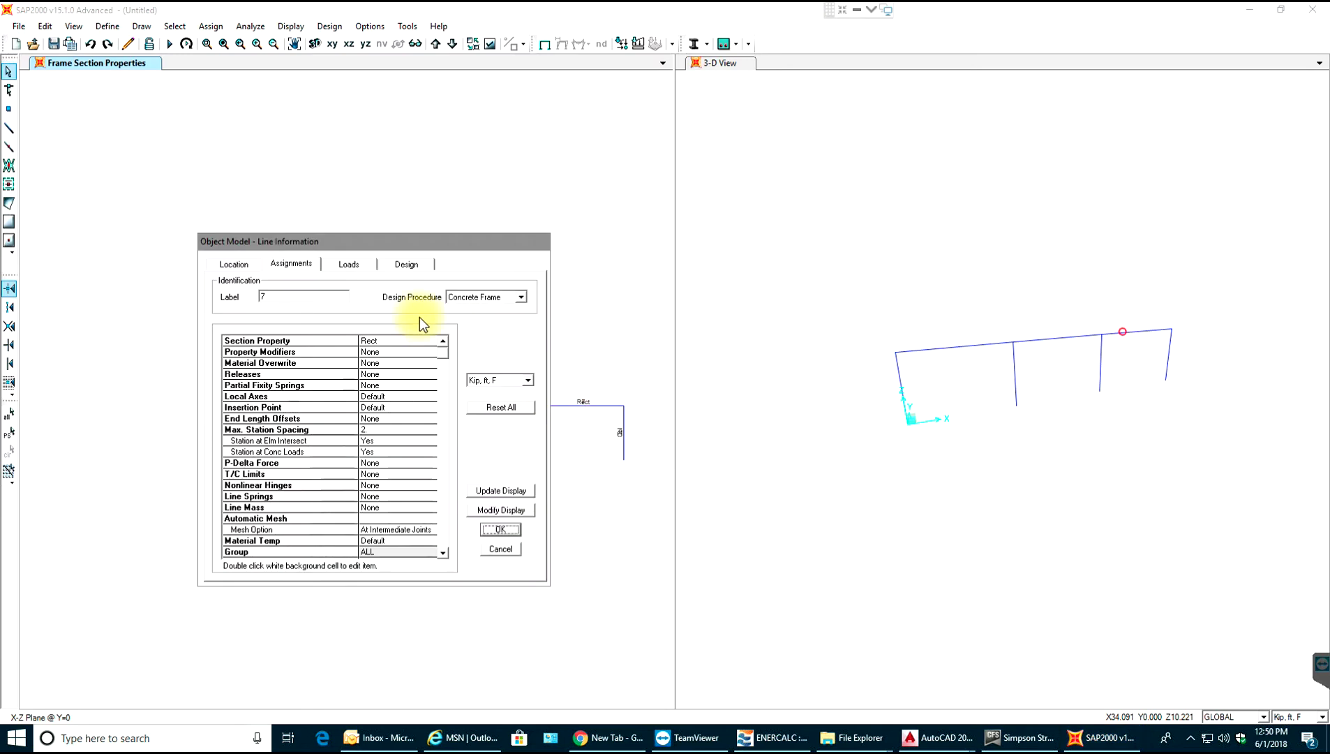
pyautogui.click(505, 548)
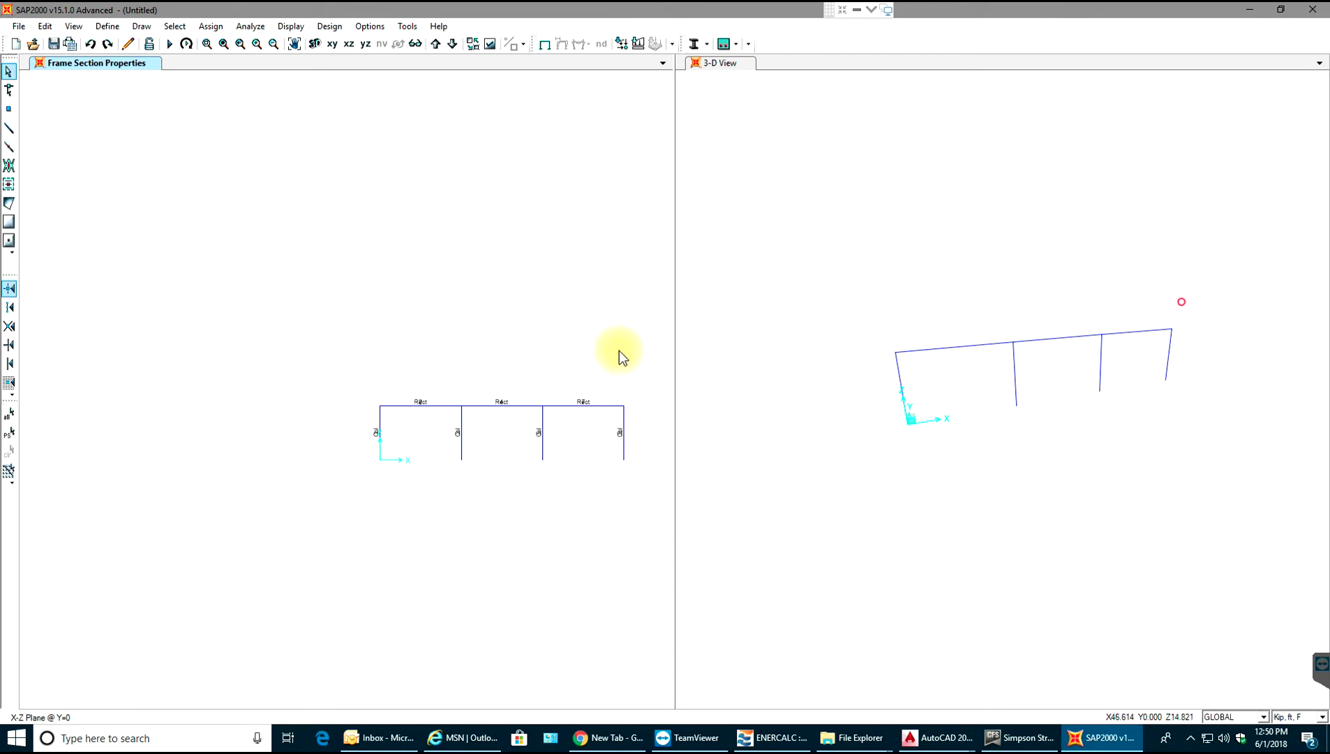
# Start a new moving load path defined from frames, PATH1, and add frame 2 with a centerline offset of 0.
pyautogui.moveTo(620, 353); pyautogui.dragTo(511, 348, button='middle')
pyautogui.scroll(2, 475, 381)
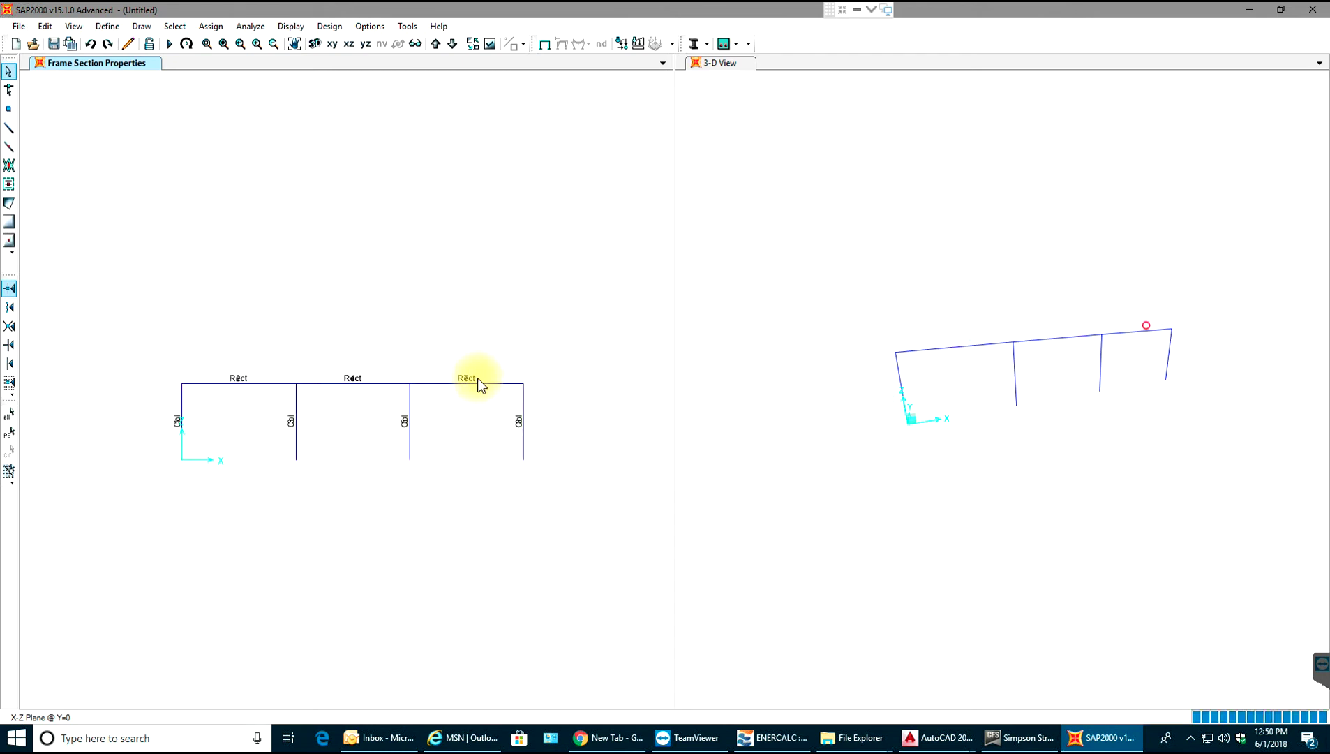
pyautogui.click(106, 26)
pyautogui.moveTo(237, 308)
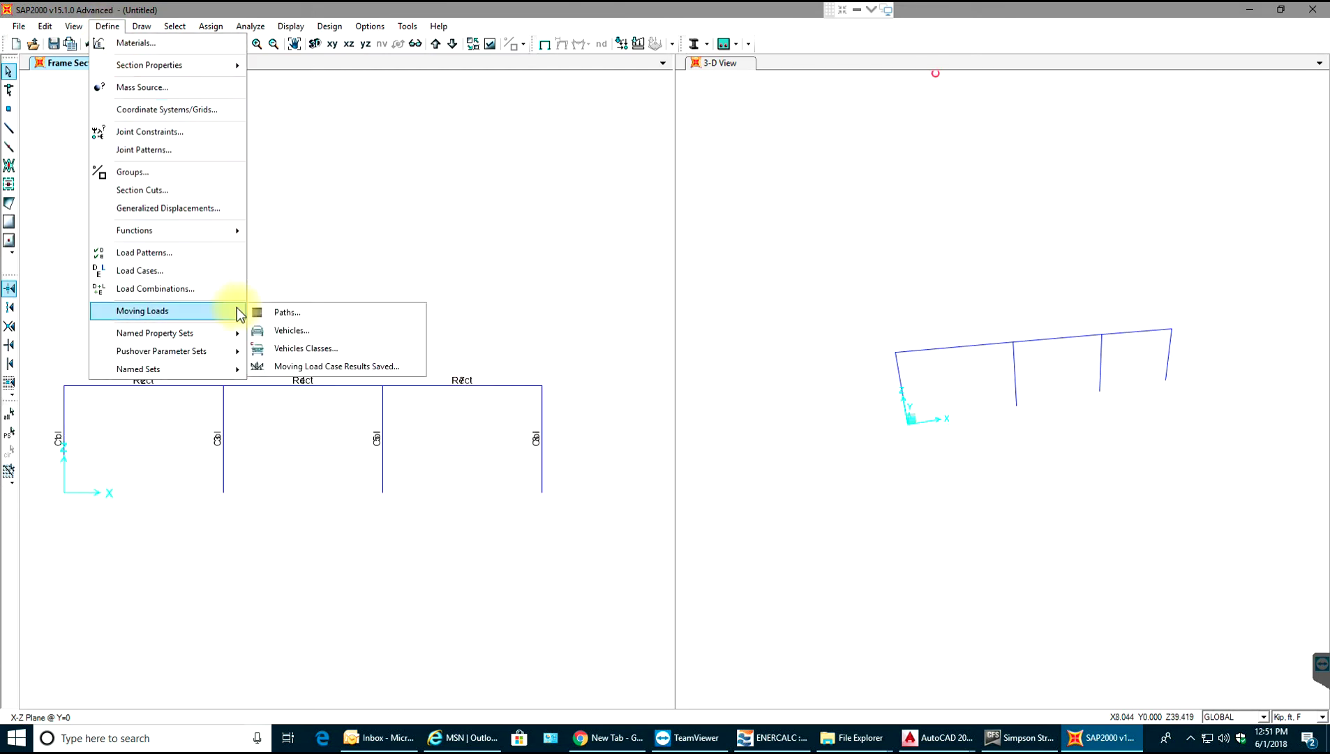
pyautogui.click(300, 313)
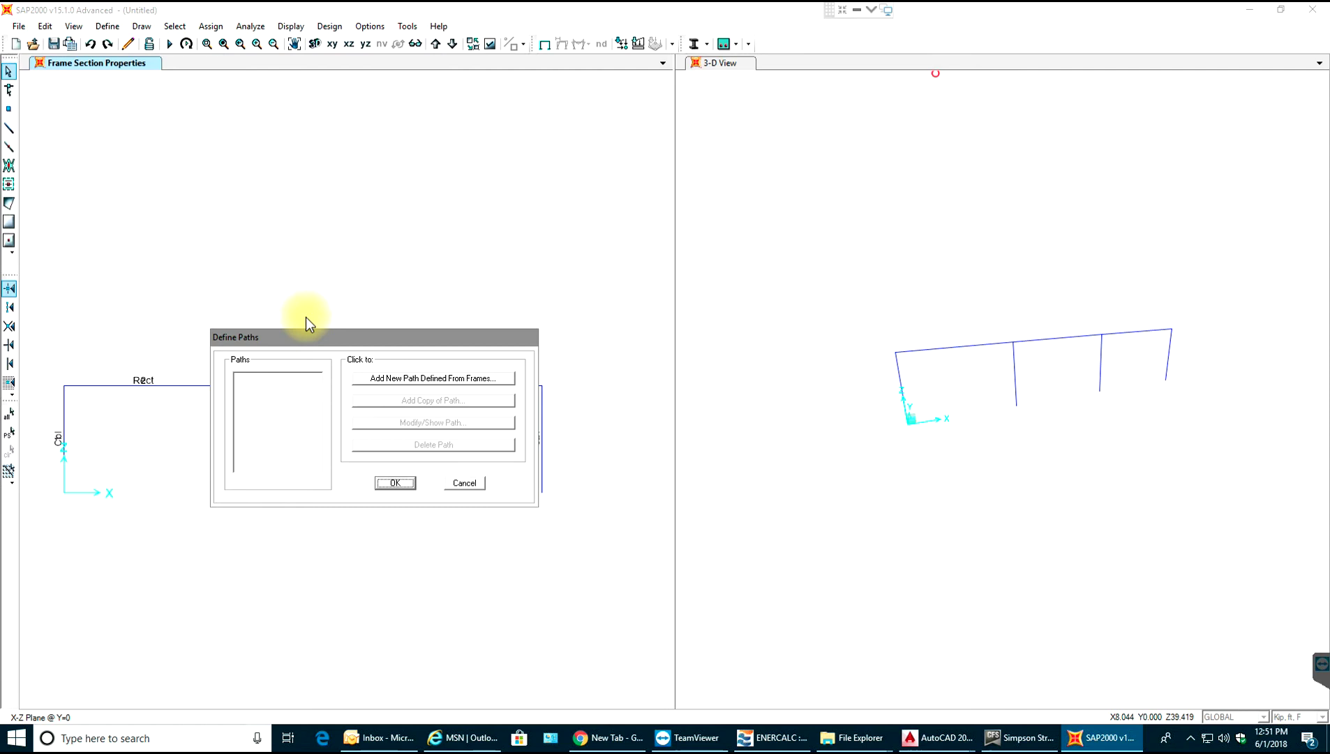
pyautogui.click(383, 379)
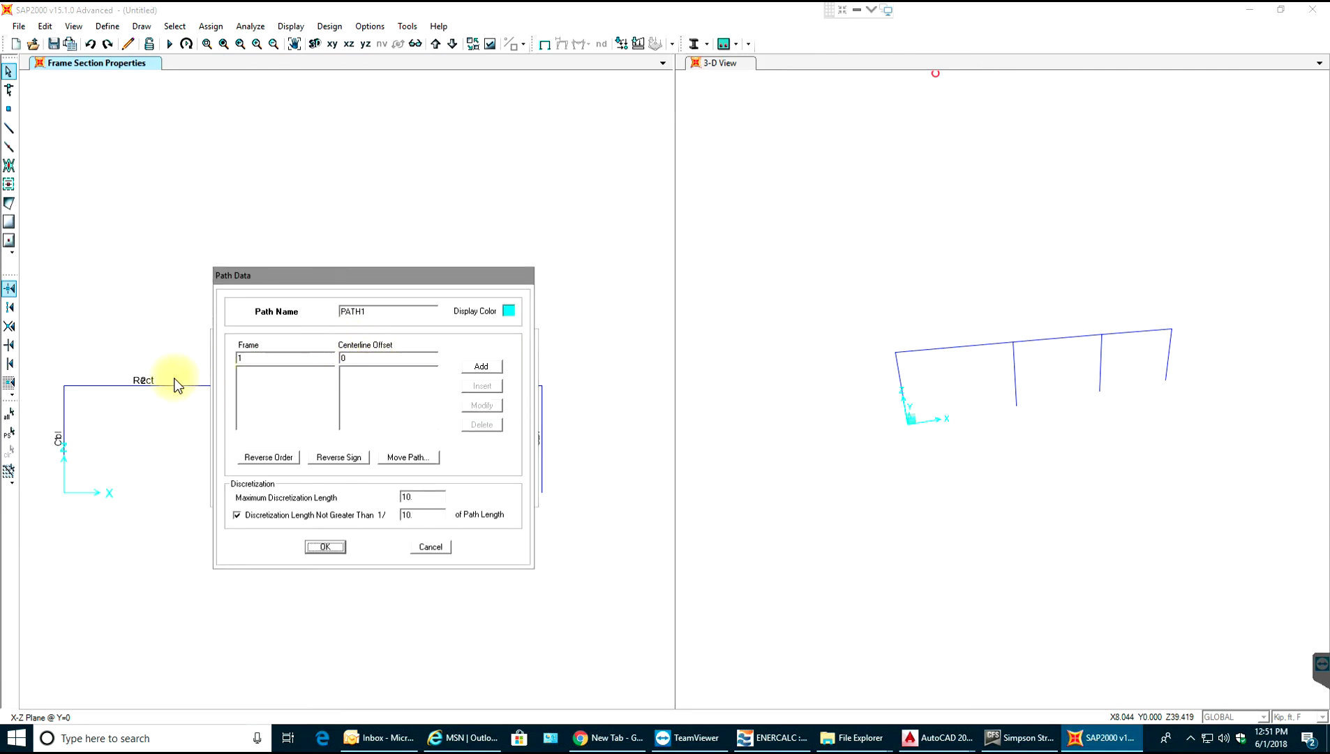
pyautogui.doubleClick(248, 359)
pyautogui.write('2')
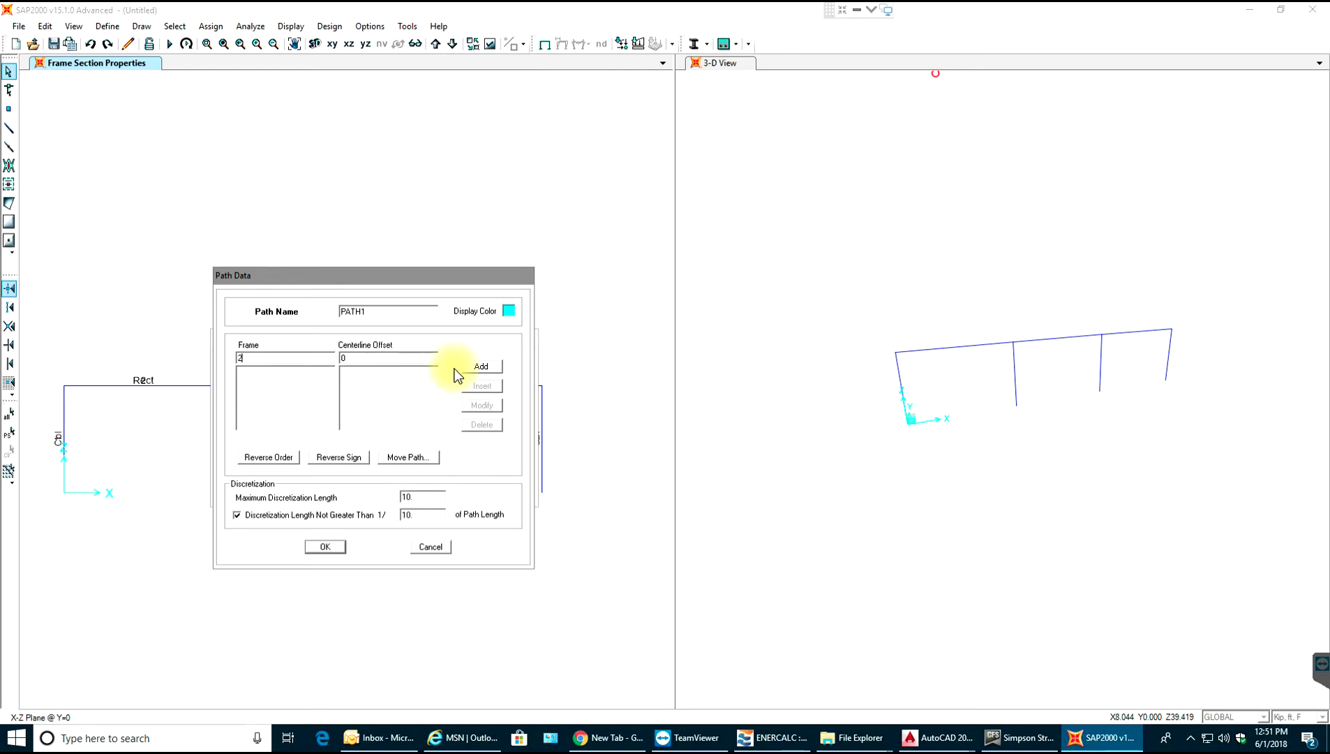
pyautogui.click(482, 367)
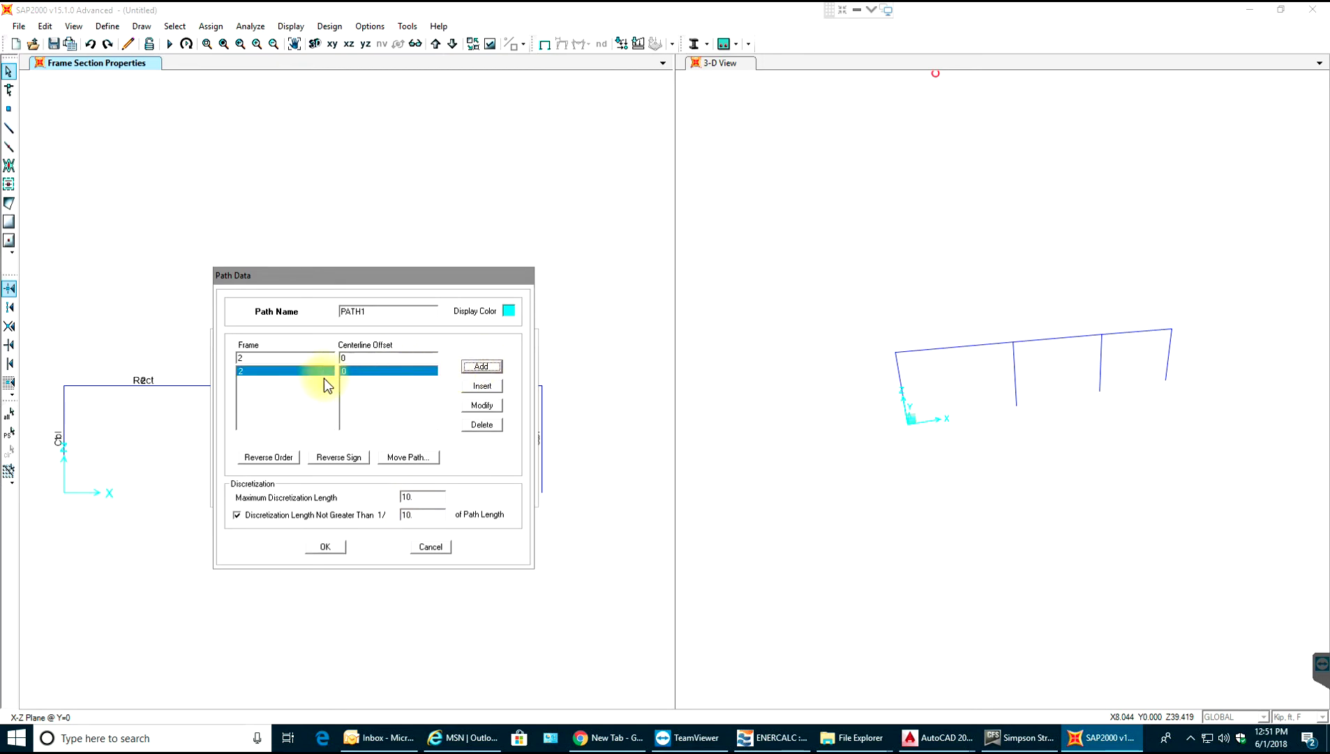
# Add frames 4 and 7 to PATH1 with centerline offsets of 0 and accept the path definition.
pyautogui.moveTo(275, 359); pyautogui.dragTo(231, 359)
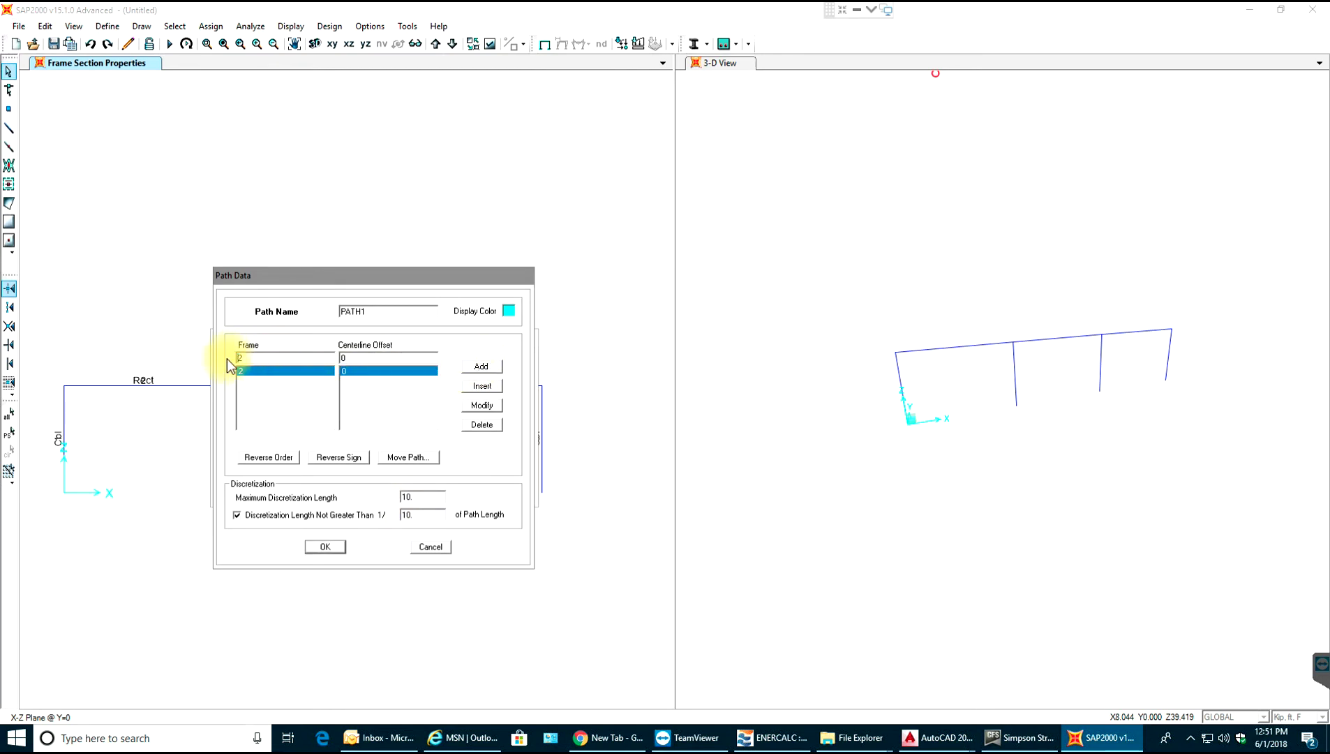
pyautogui.write('42')
pyautogui.write('4')
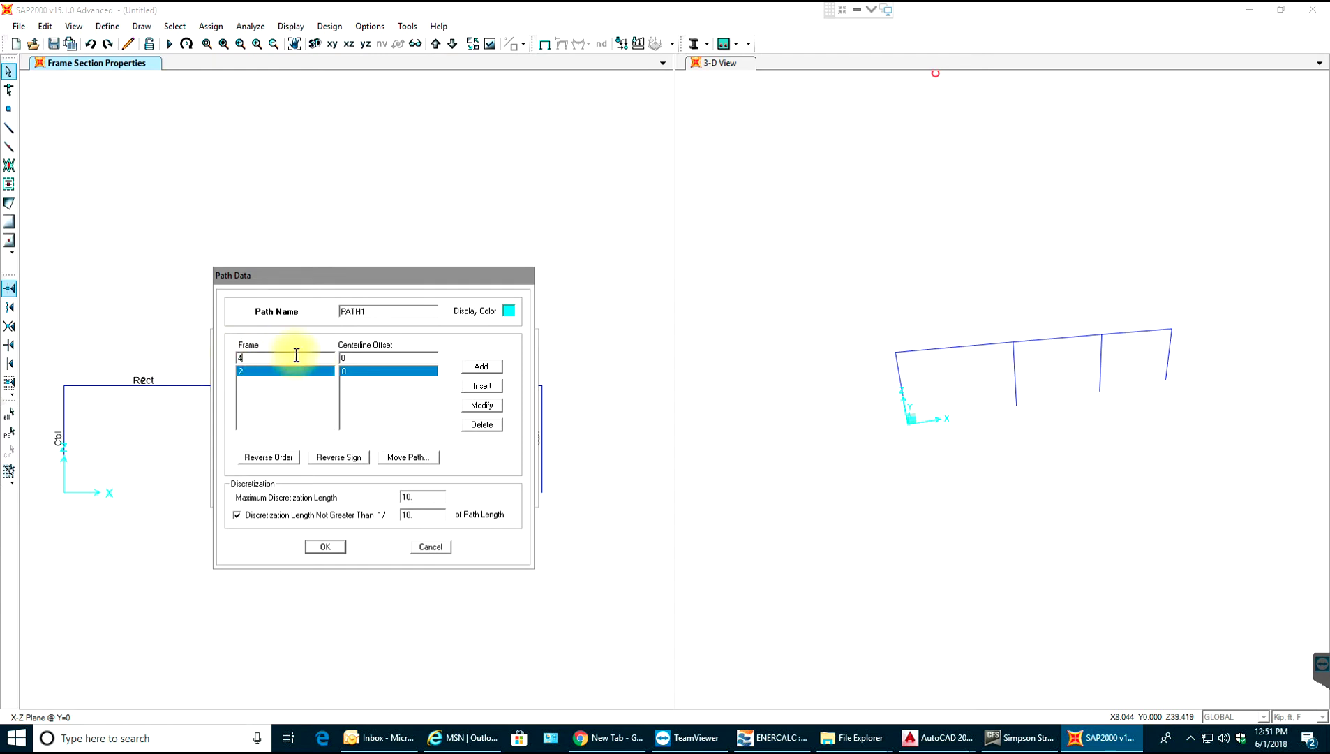
pyautogui.click(480, 368)
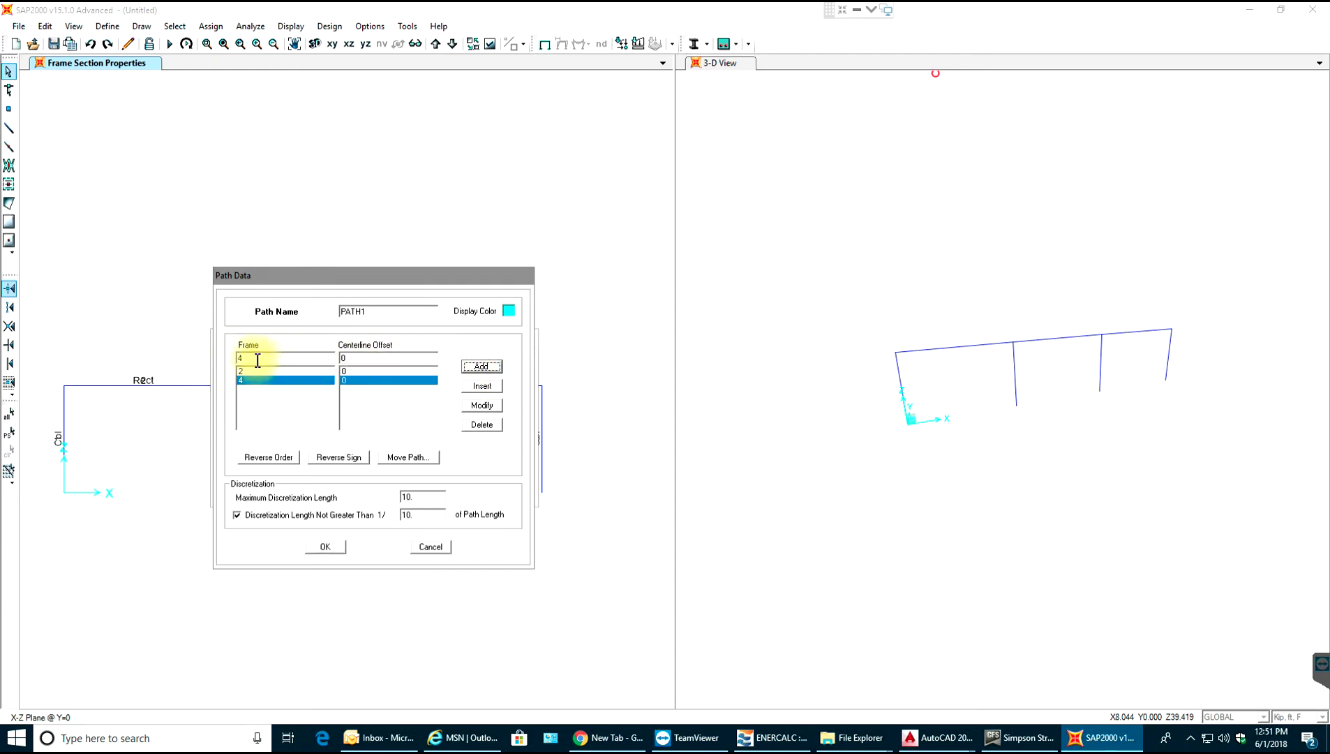
pyautogui.moveTo(231, 359); pyautogui.dragTo(282, 362)
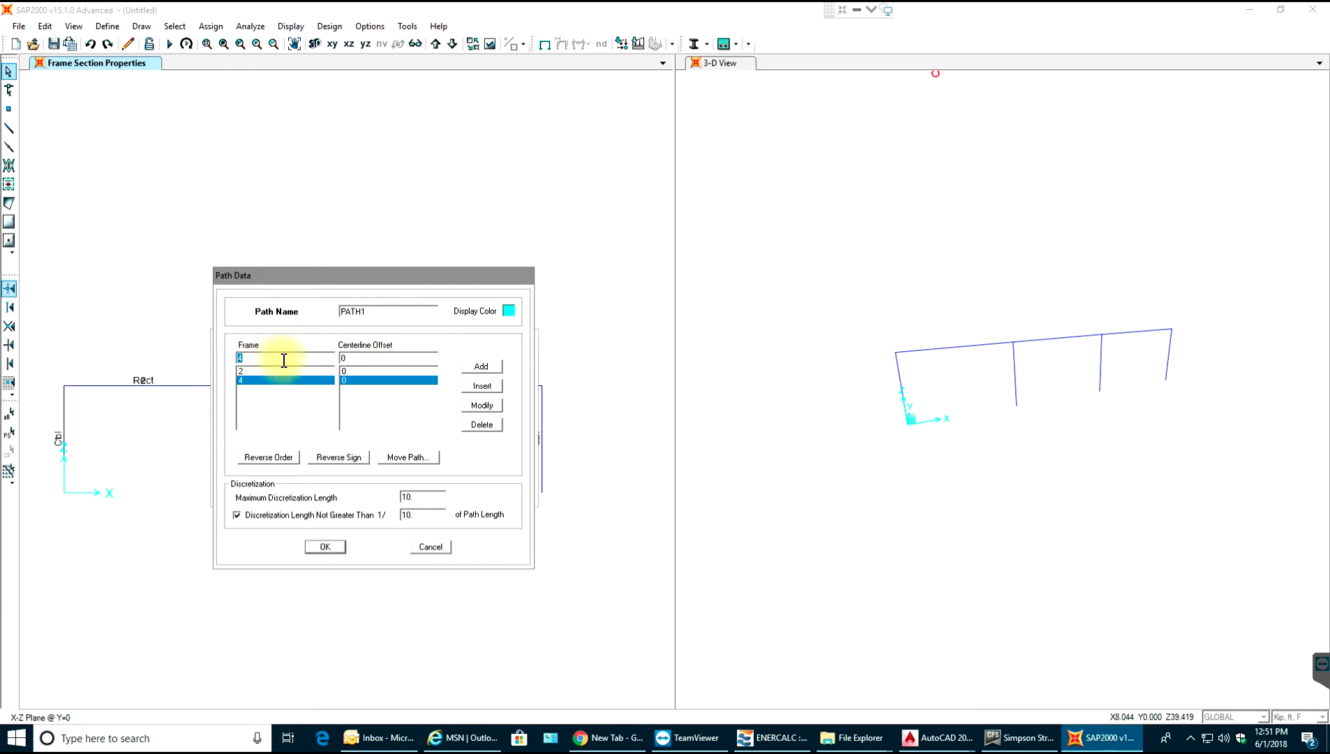
pyautogui.write('7')
pyautogui.click(469, 367)
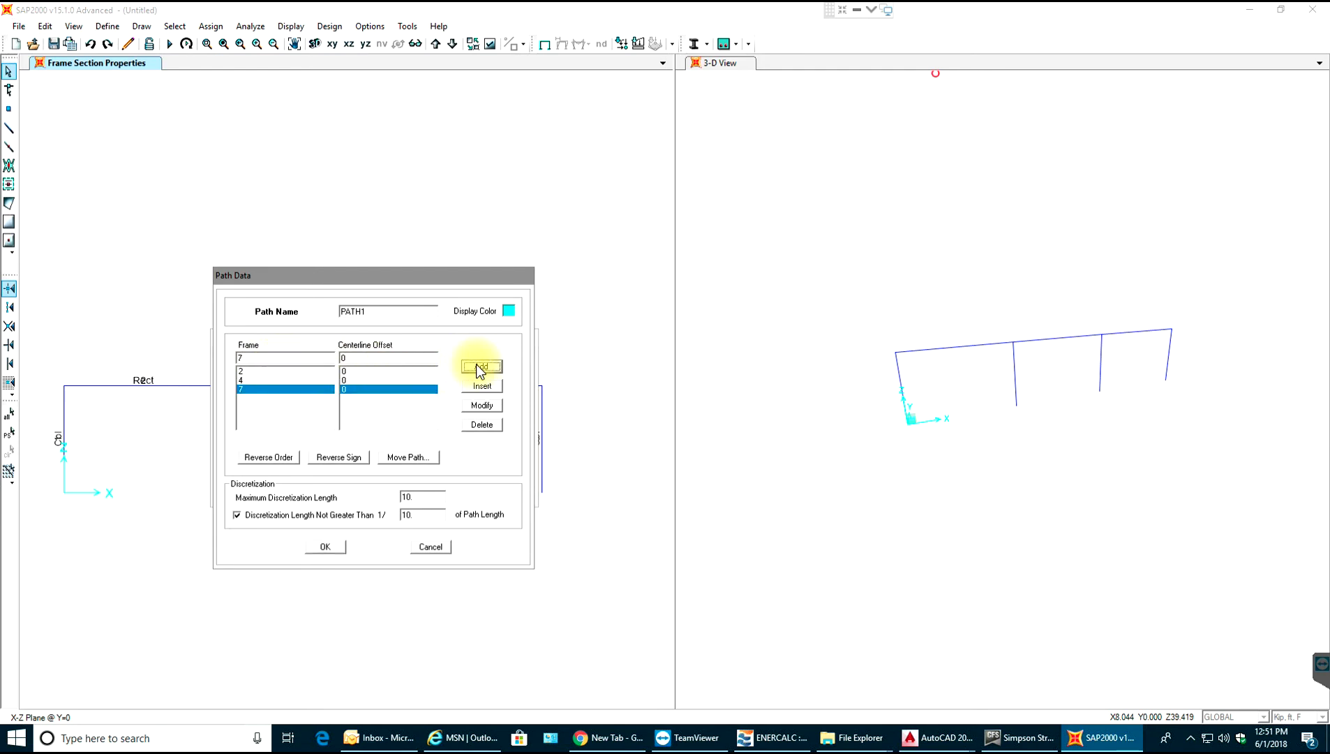
pyautogui.click(349, 379)
pyautogui.click(349, 370)
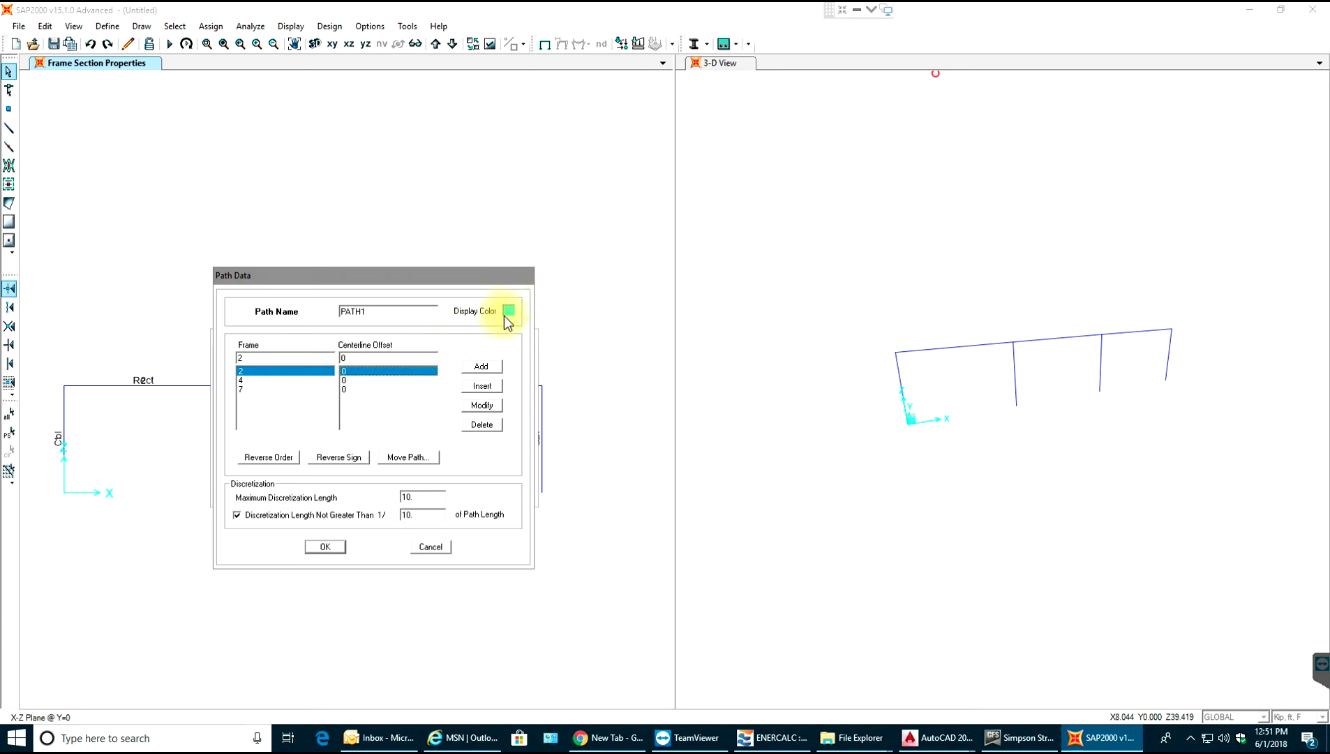
pyautogui.click(337, 548)
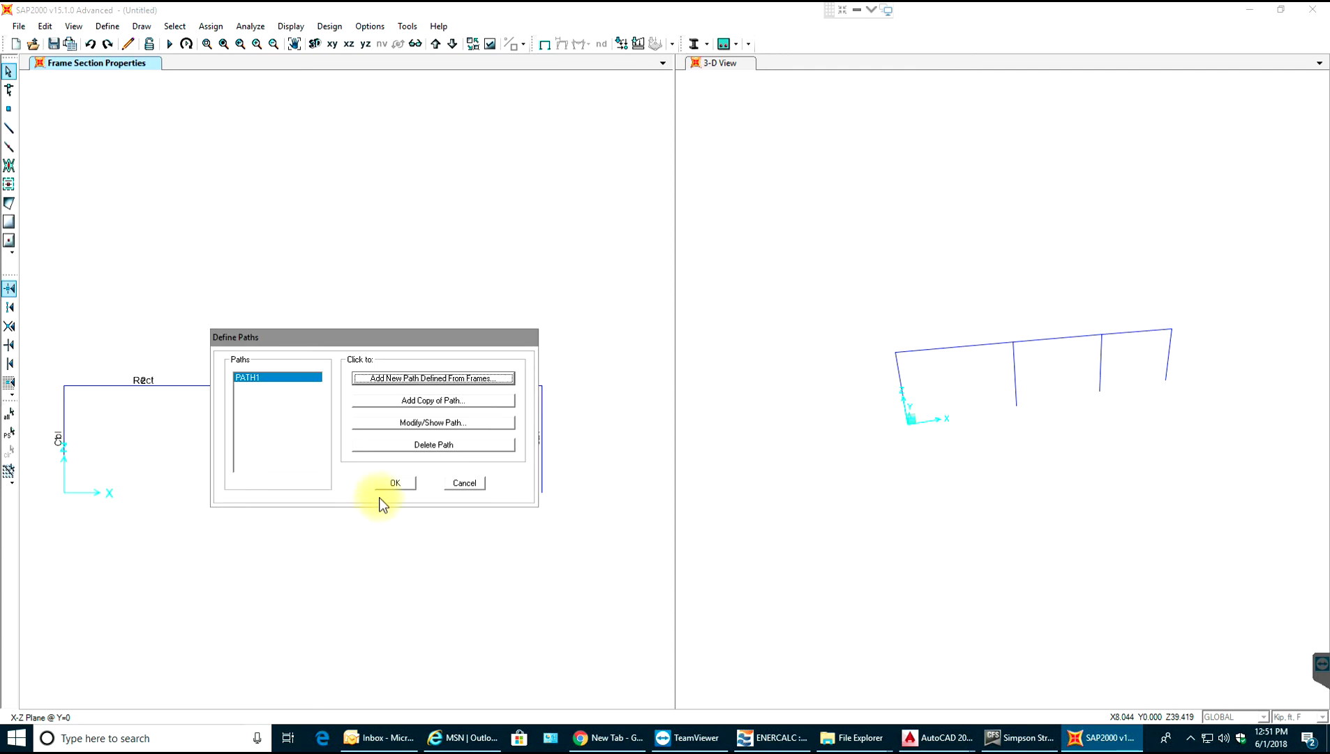
pyautogui.click(396, 482)
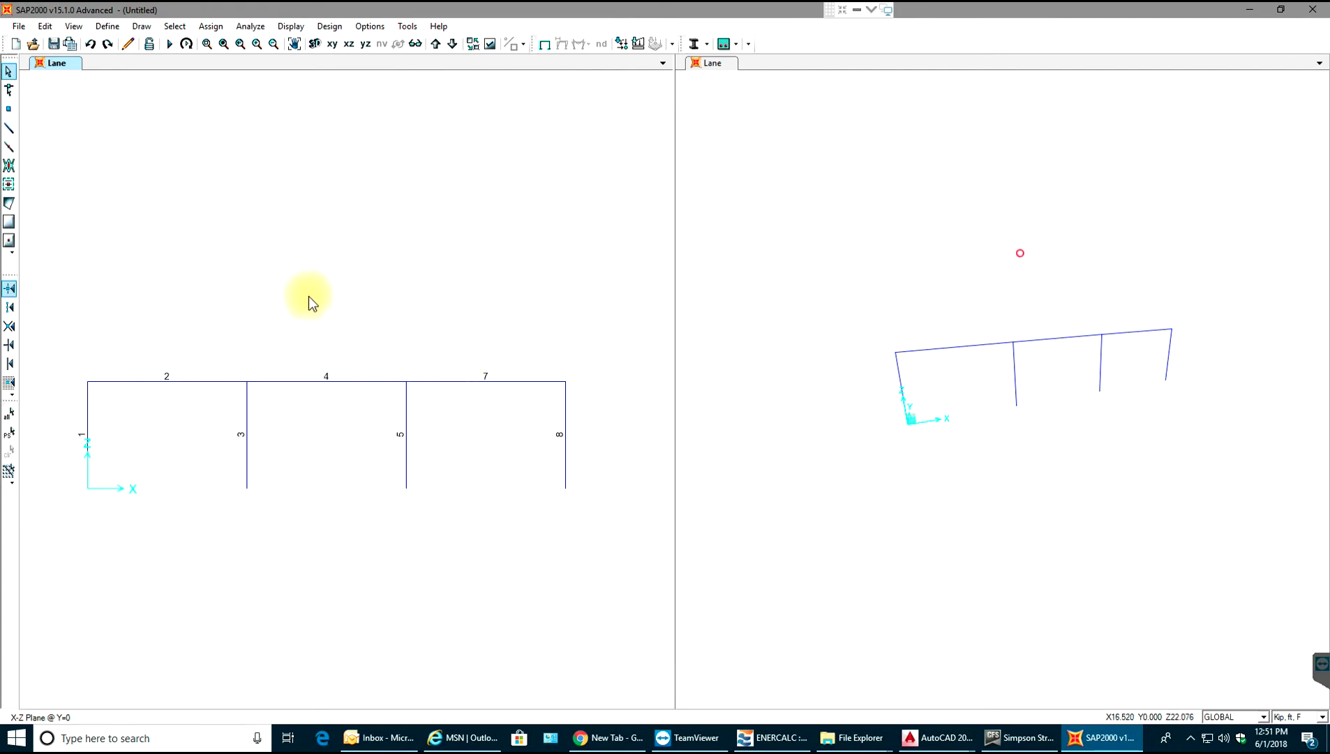
# Add a new moving load vehicle and name it Truck.
pyautogui.hotkey('ctrl', 'y')
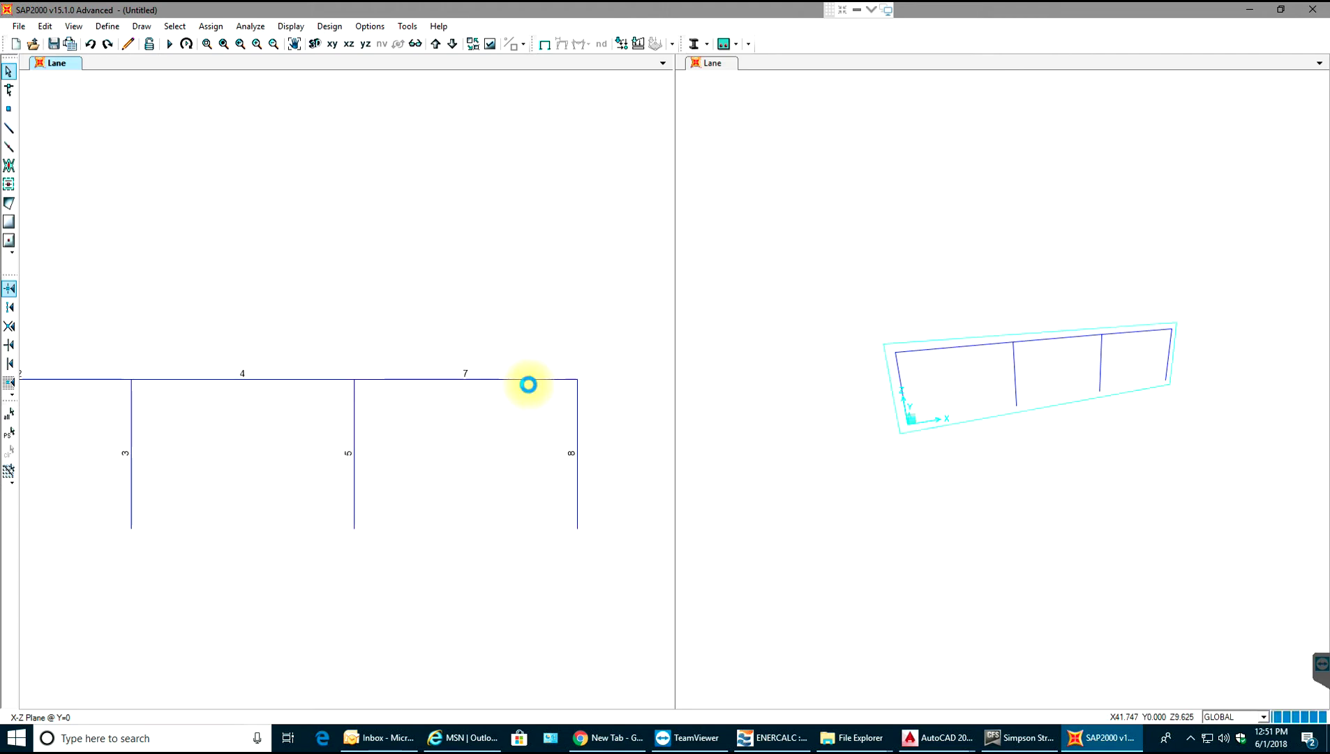
pyautogui.hotkey('ctrl', 'z')
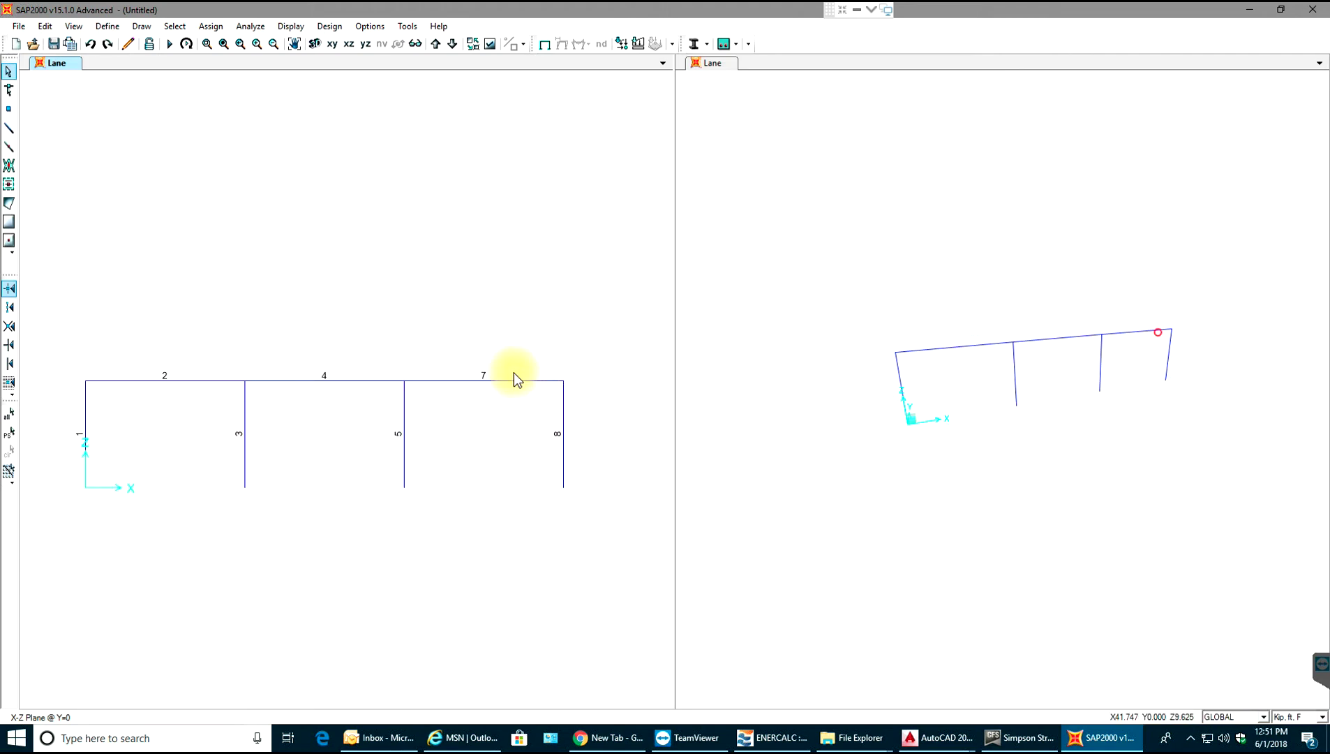
pyautogui.click(107, 26)
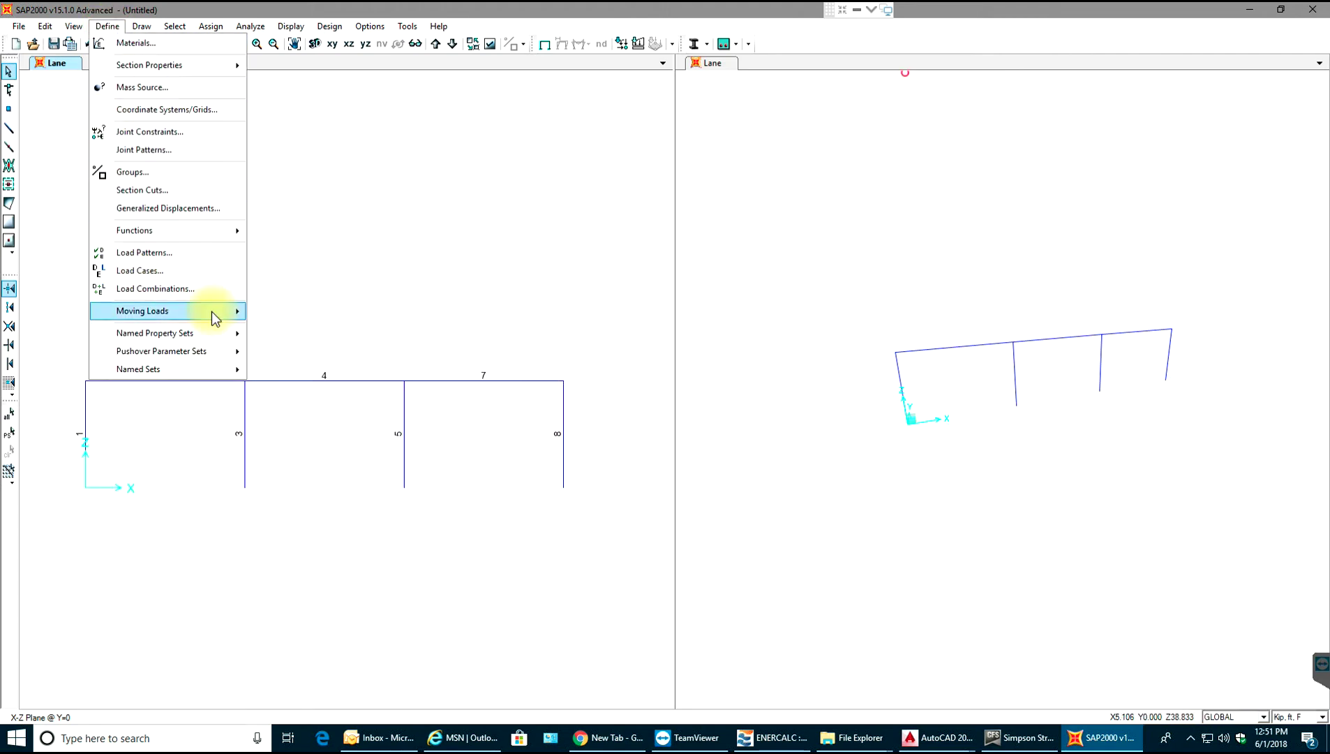
pyautogui.moveTo(213, 315)
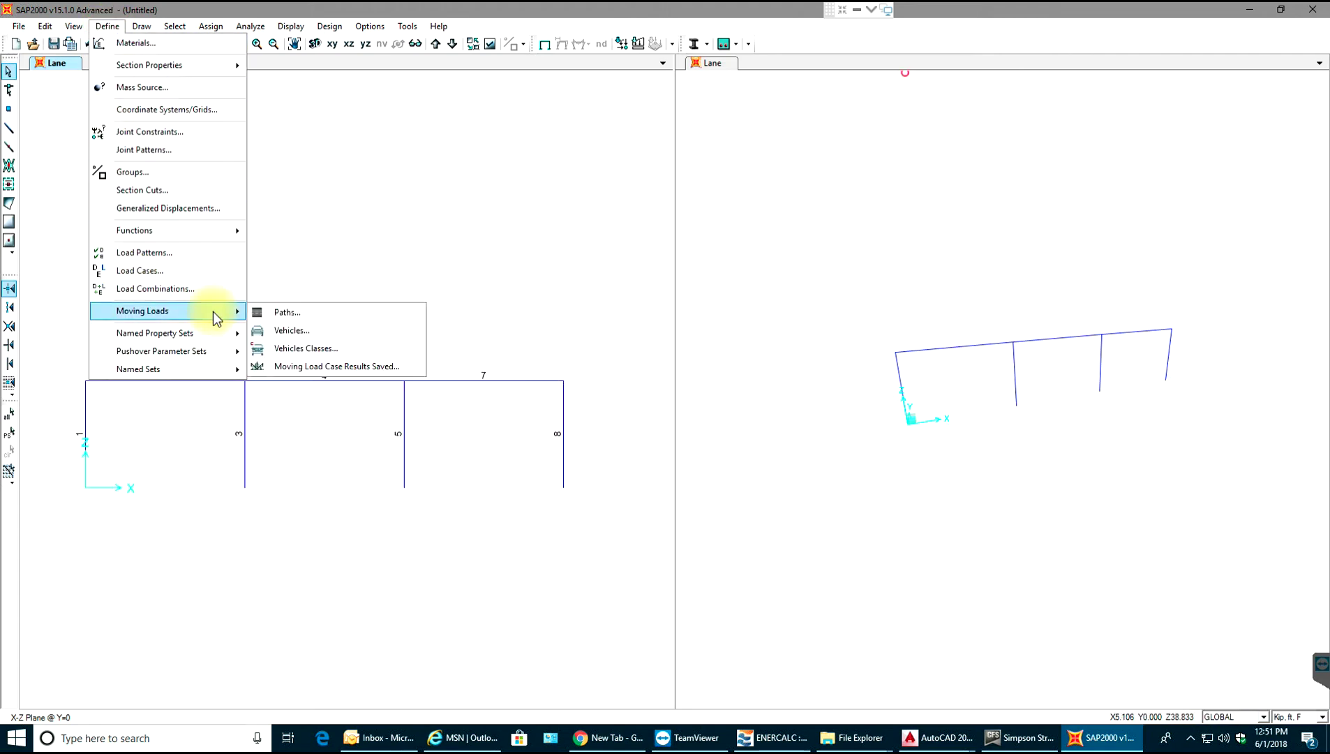
pyautogui.click(296, 331)
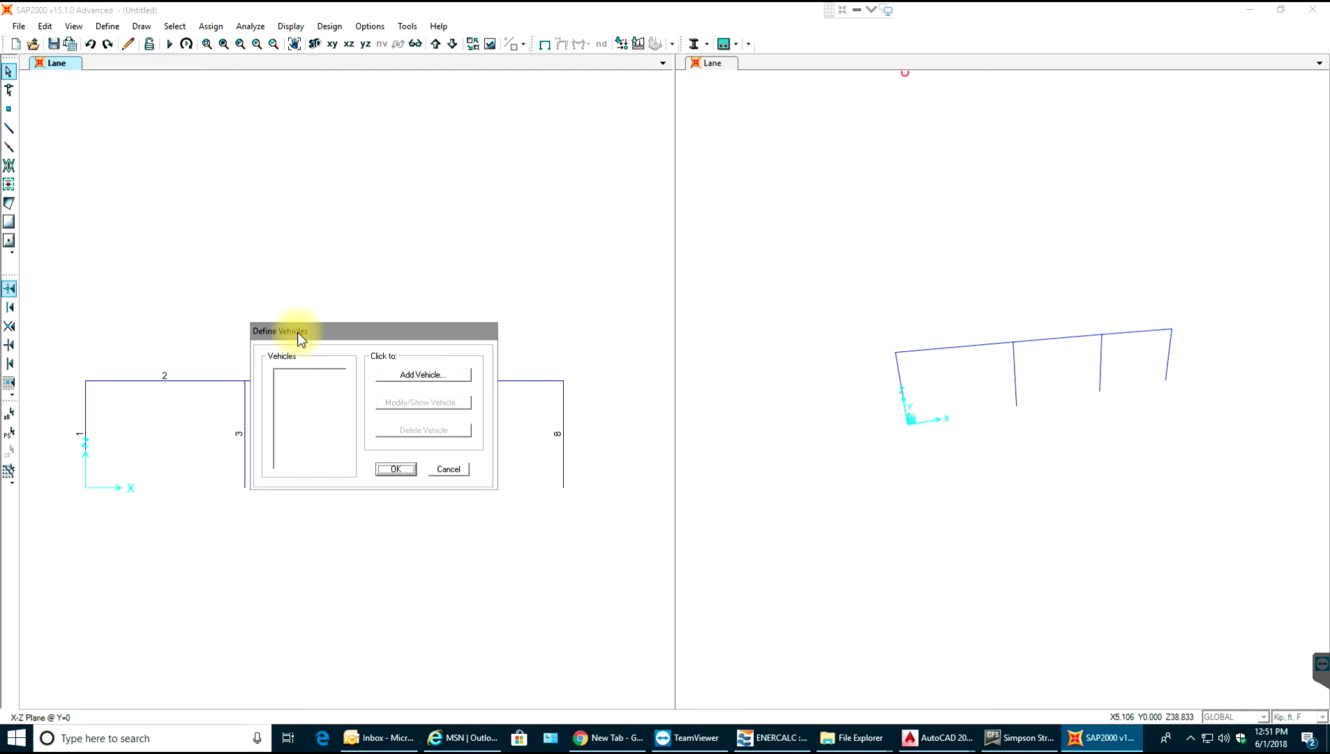
pyautogui.click(423, 374)
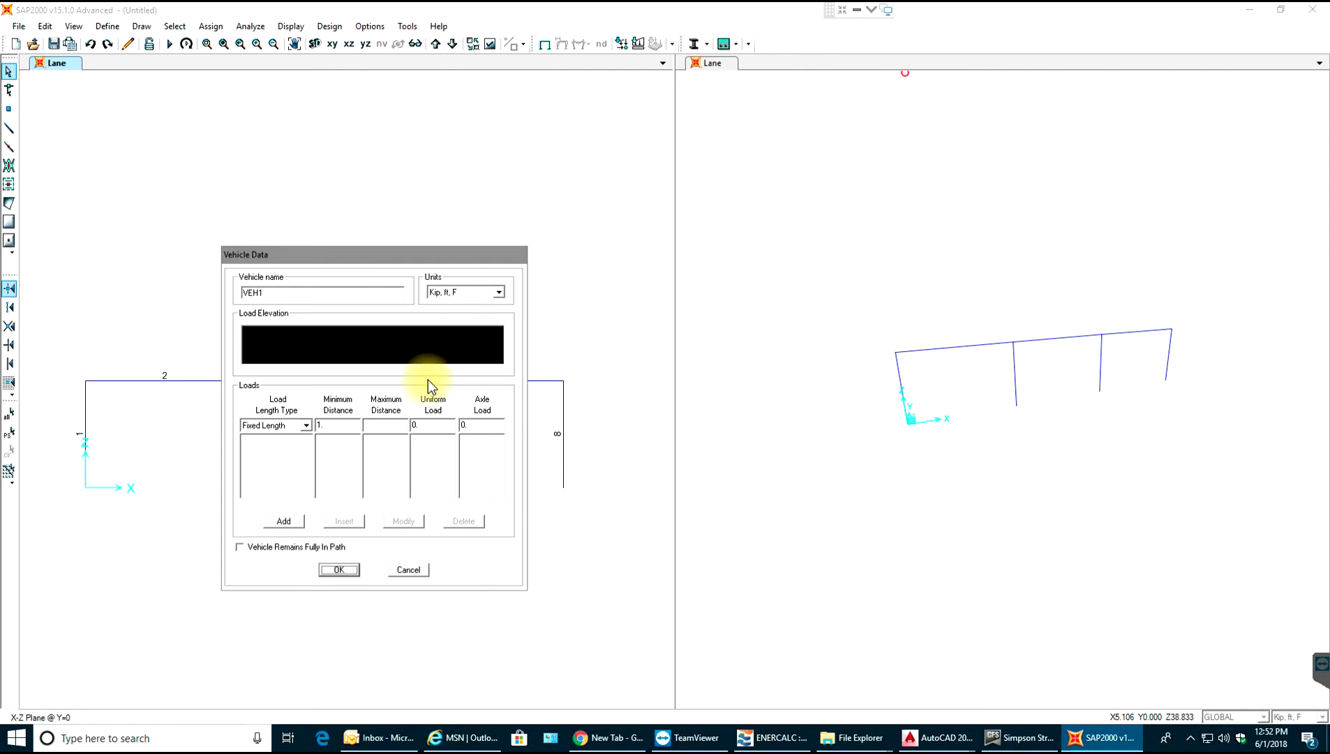
pyautogui.doubleClick(312, 296)
pyautogui.write('Truck')
# Switch to Chrome, search for "aashto truck loading" and examine the axle loads and spacings in the HS20 truck figure.
pyautogui.click(592, 735)
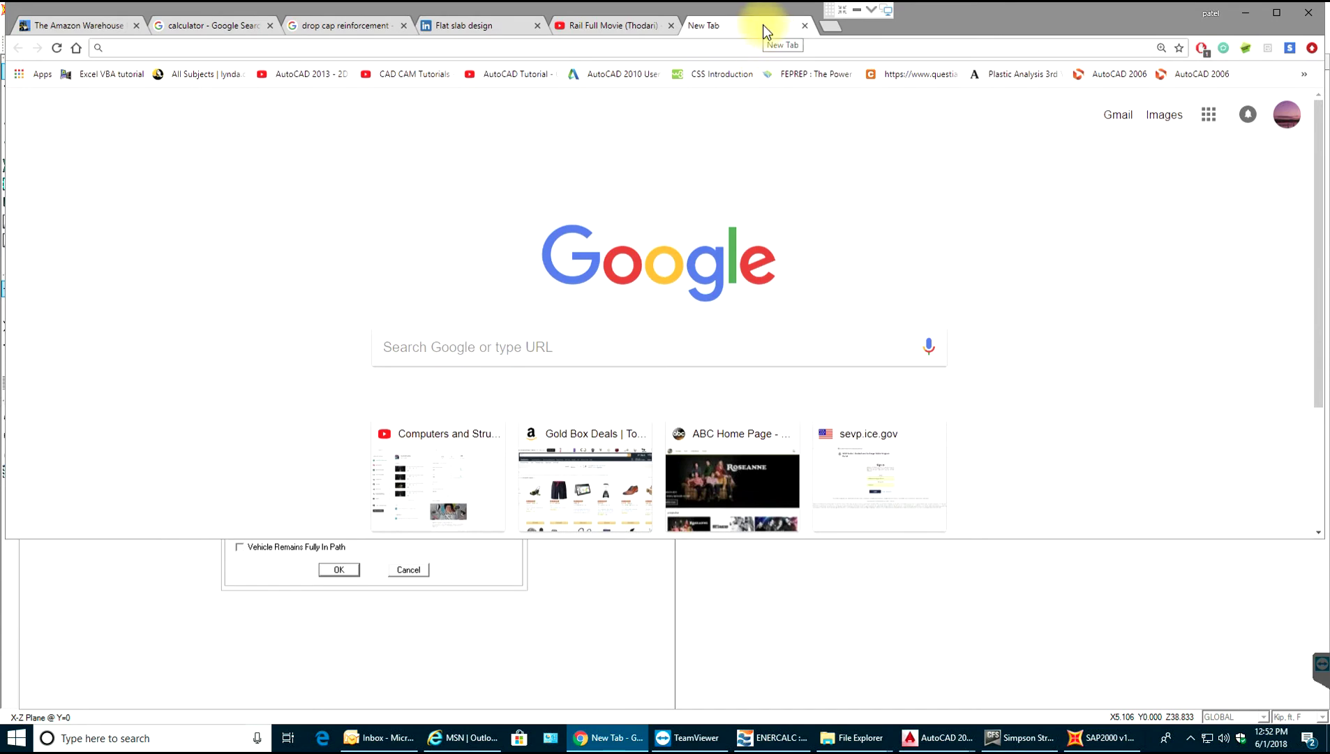
pyautogui.write('aashto')
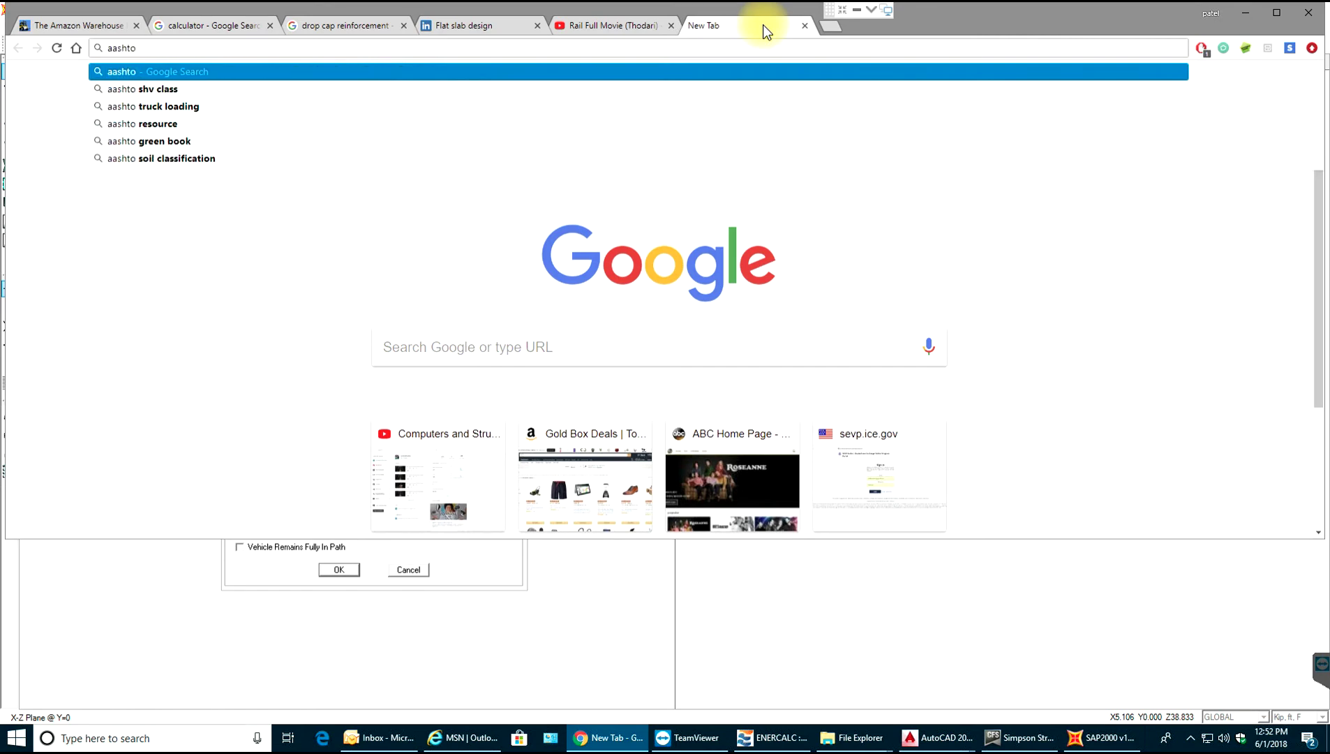
pyautogui.press('Down')
pyautogui.press('Down')
pyautogui.press('Return')
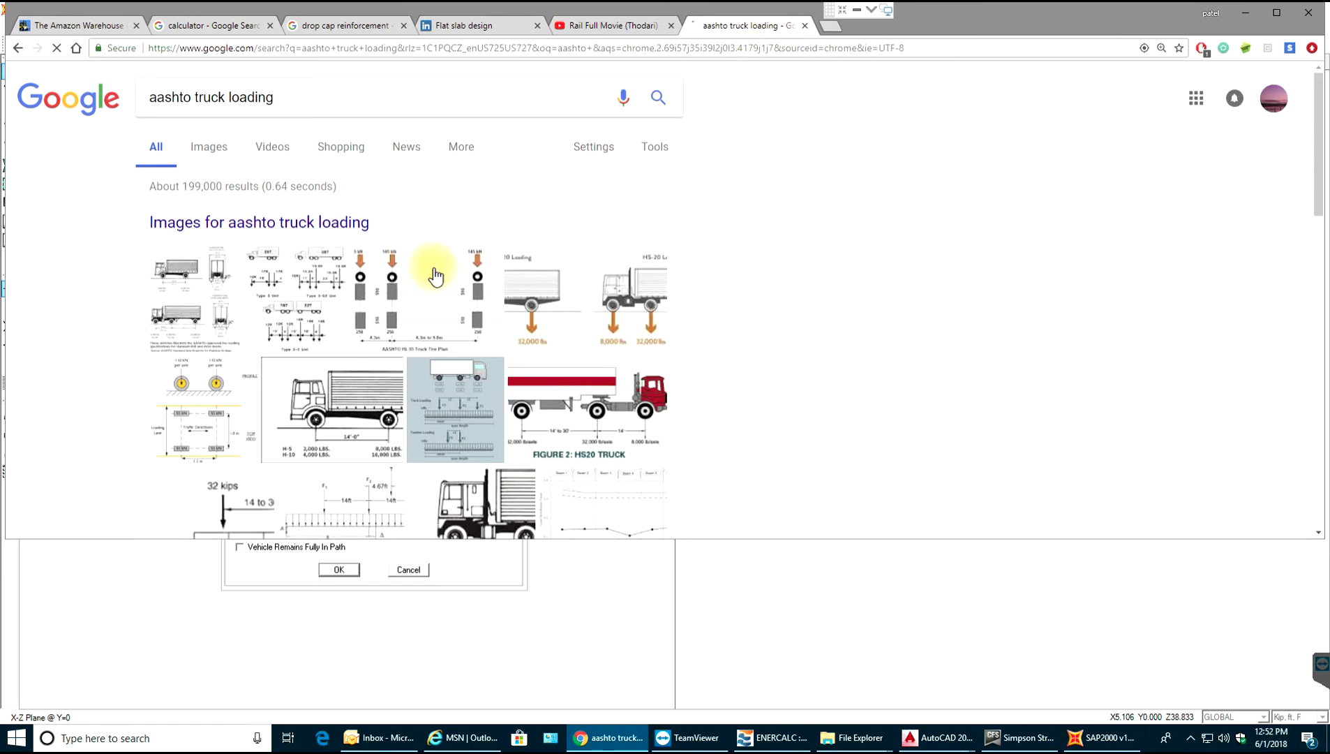
pyautogui.click(596, 396)
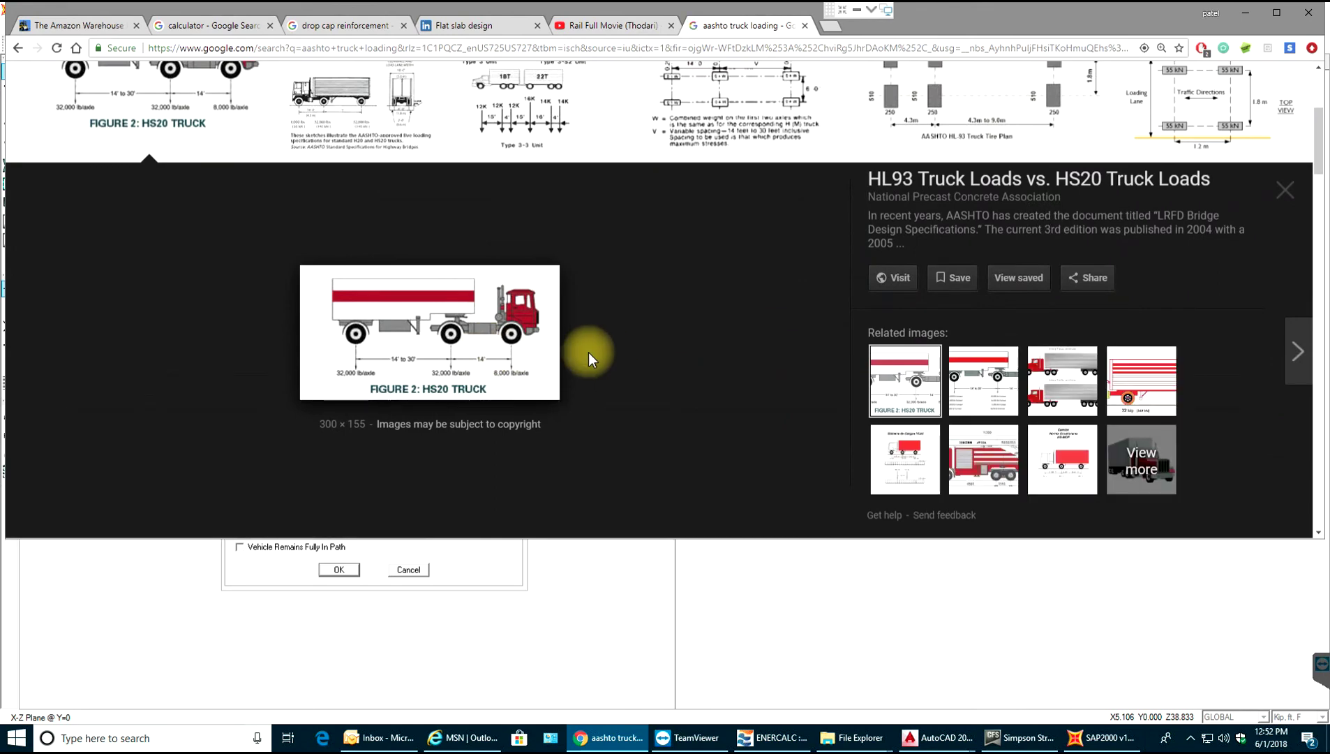
pyautogui.scroll(1, 605, 361)
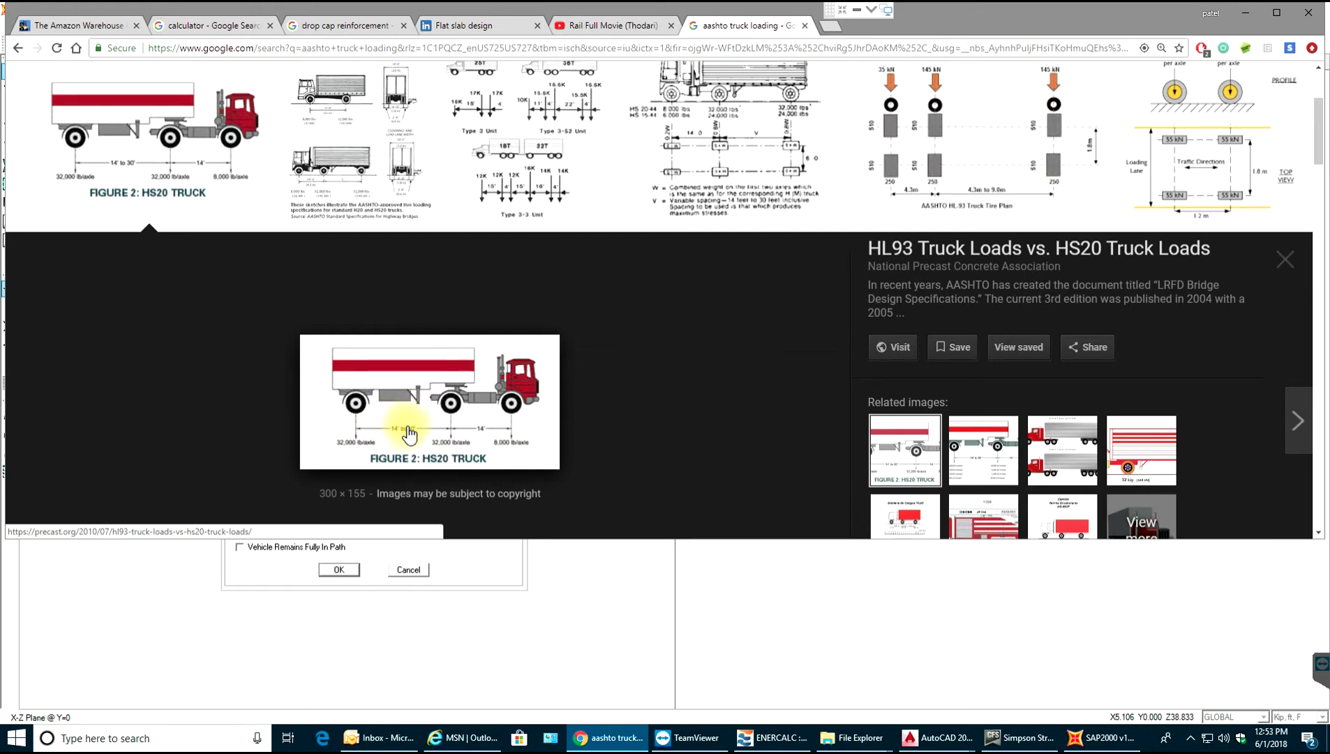
pyautogui.click(1248, 13)
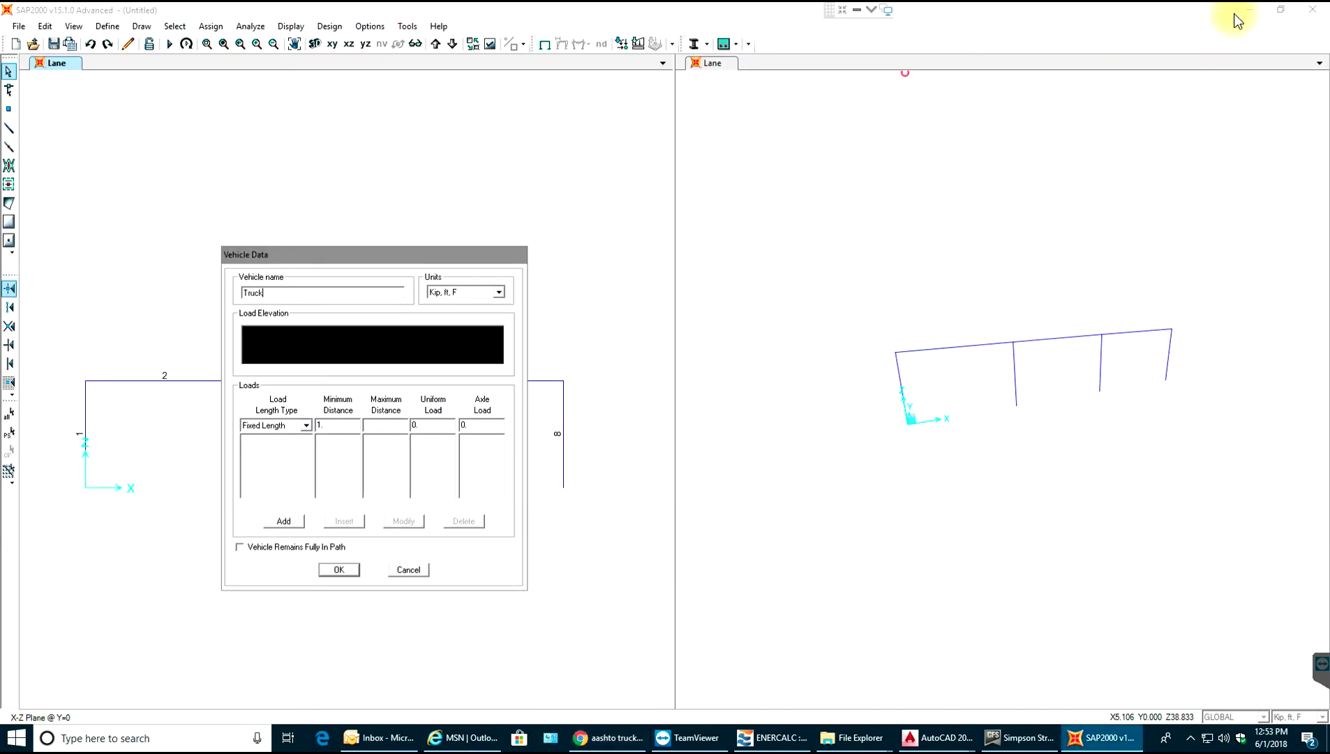
# Rename the vehicle Truck HS20.
pyautogui.click(314, 291)
pyautogui.write('Truck H')
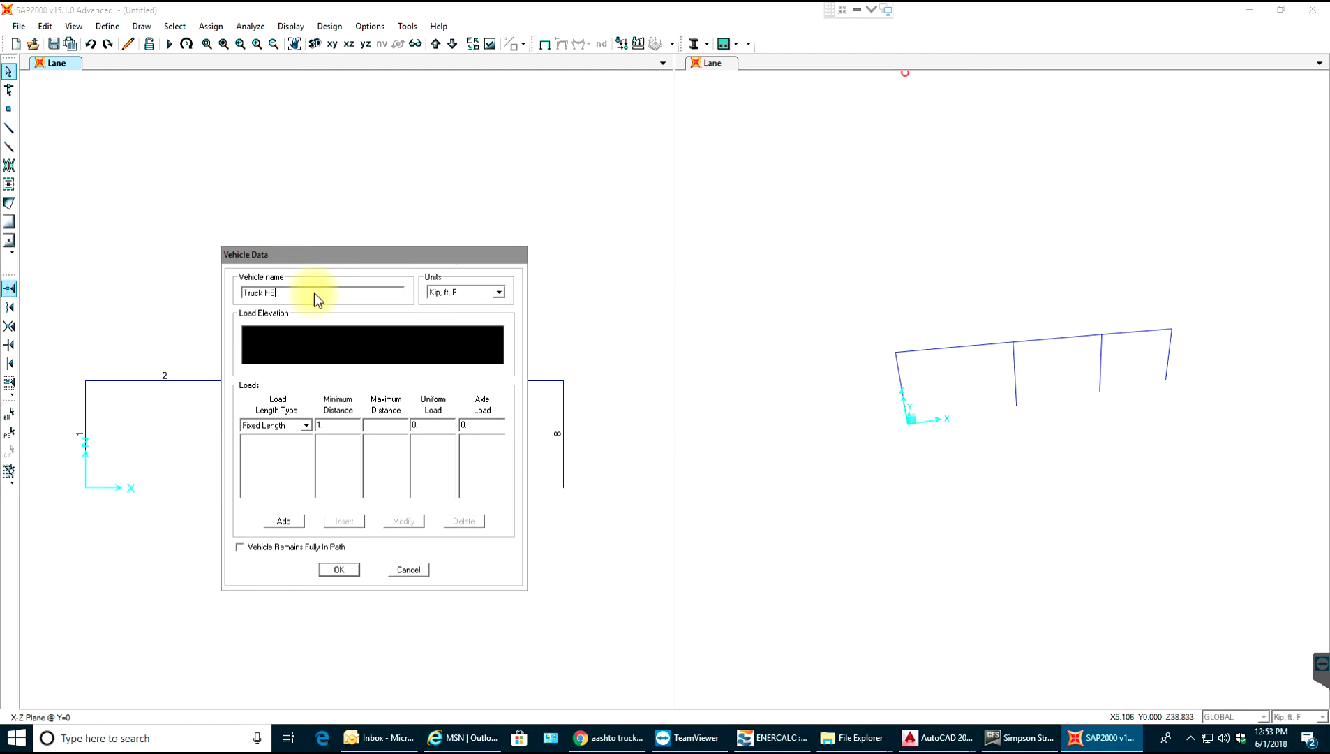
pyautogui.write('S20')
# Check the front axle load in Chrome's HS20 truck figure and add a Leading Load with uniform load 0 and axle load 8.
pyautogui.click(306, 425)
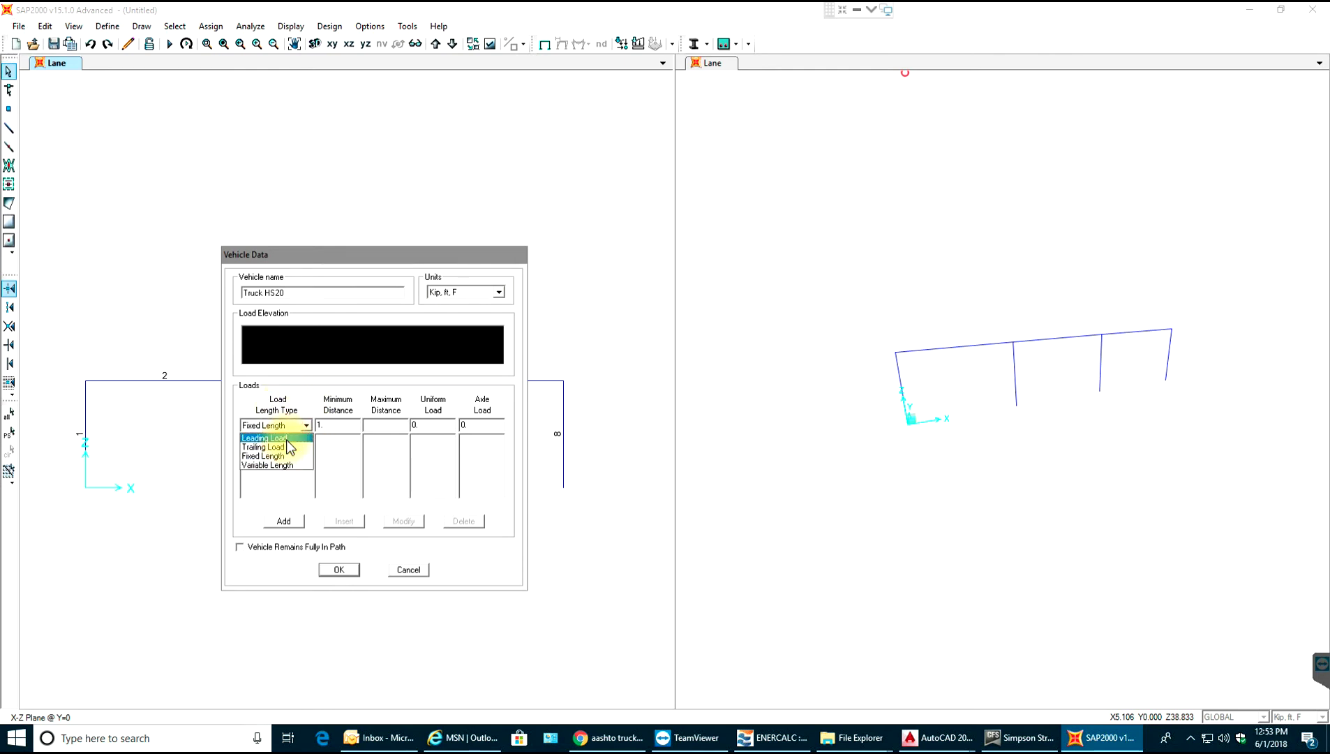
pyautogui.click(287, 438)
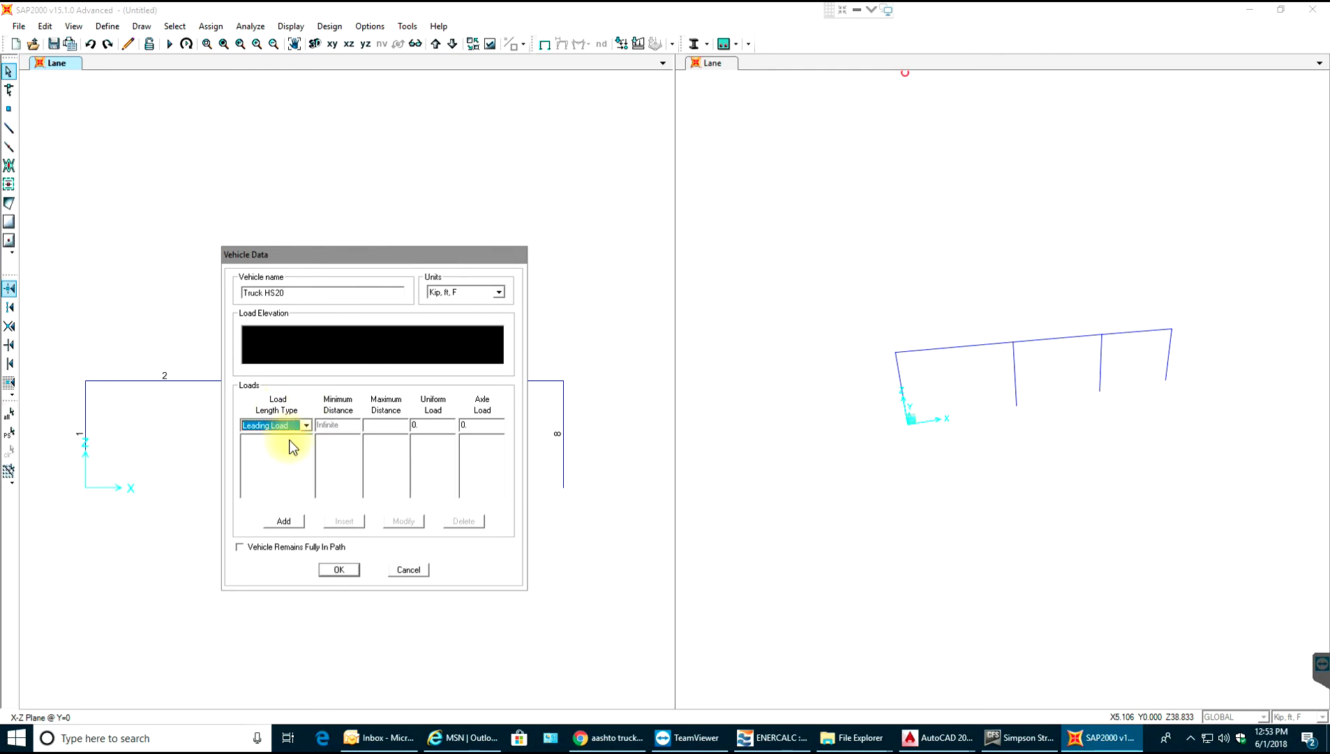
pyautogui.click(421, 426)
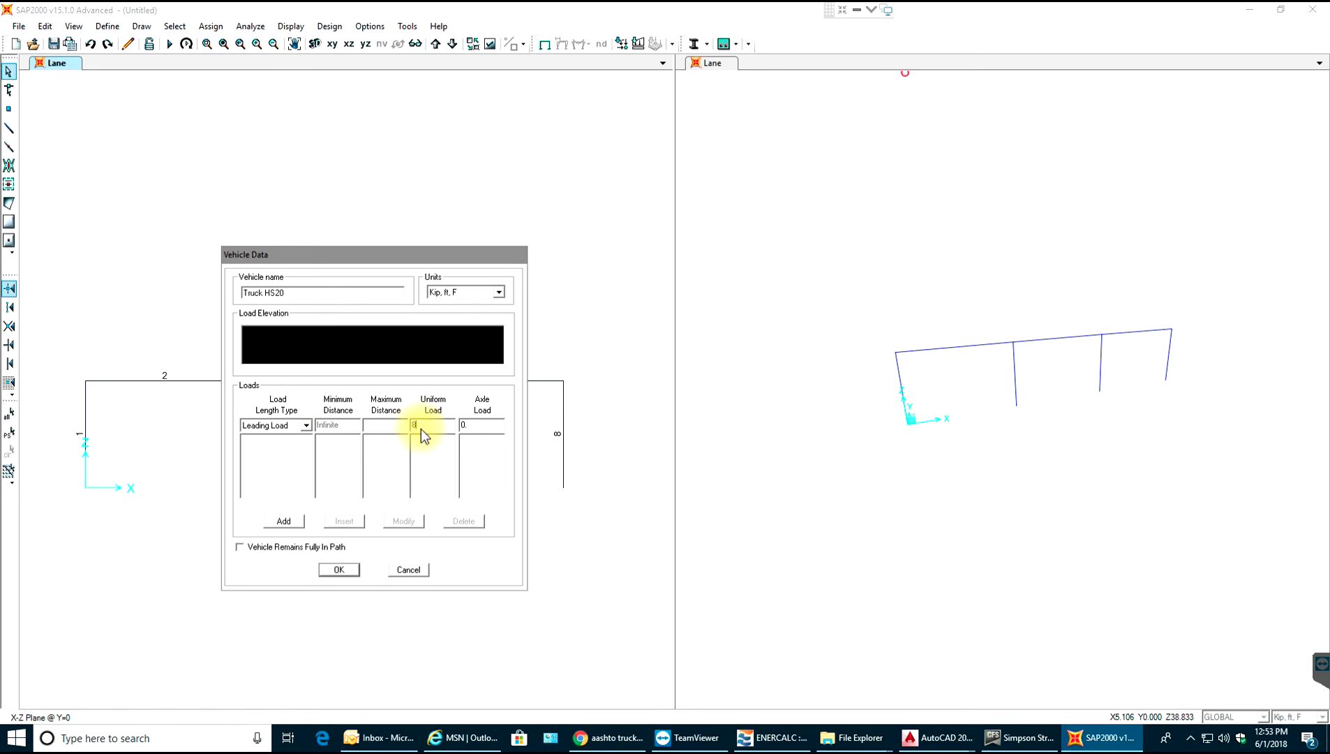
pyautogui.click(601, 737)
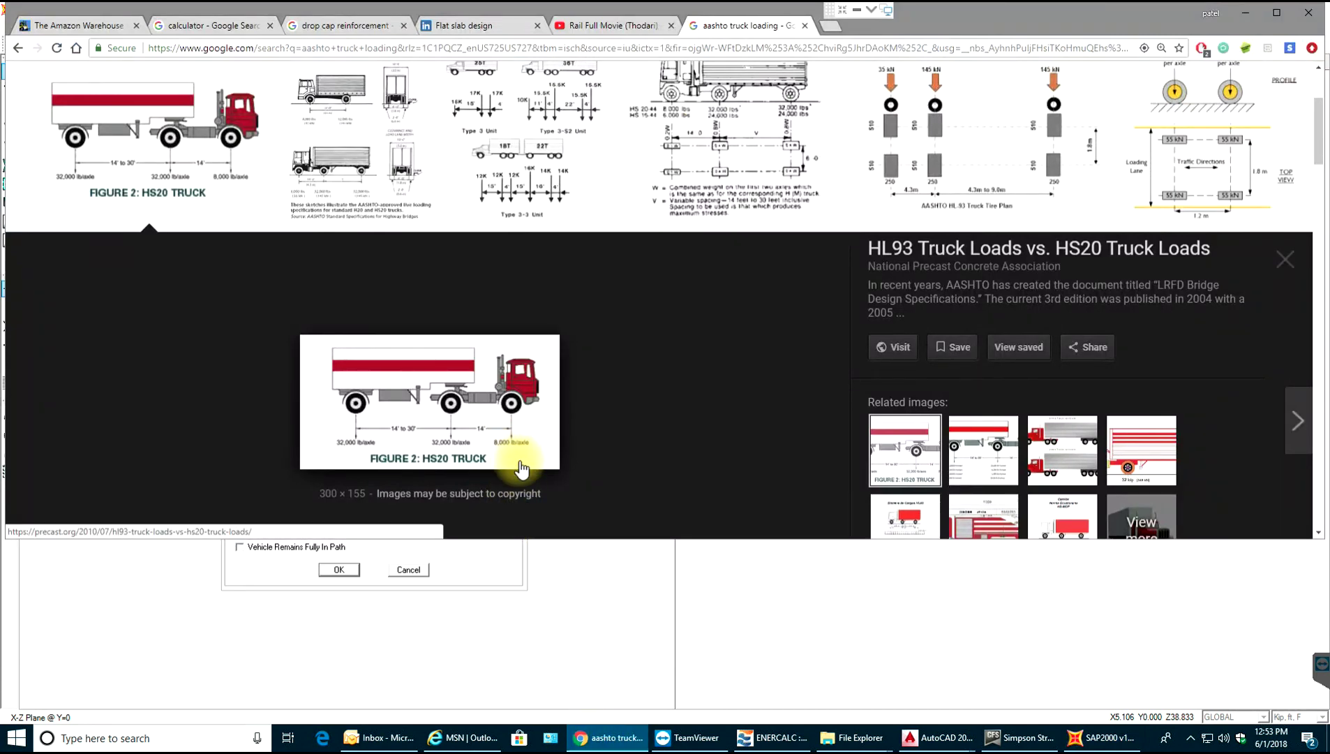
pyautogui.click(607, 738)
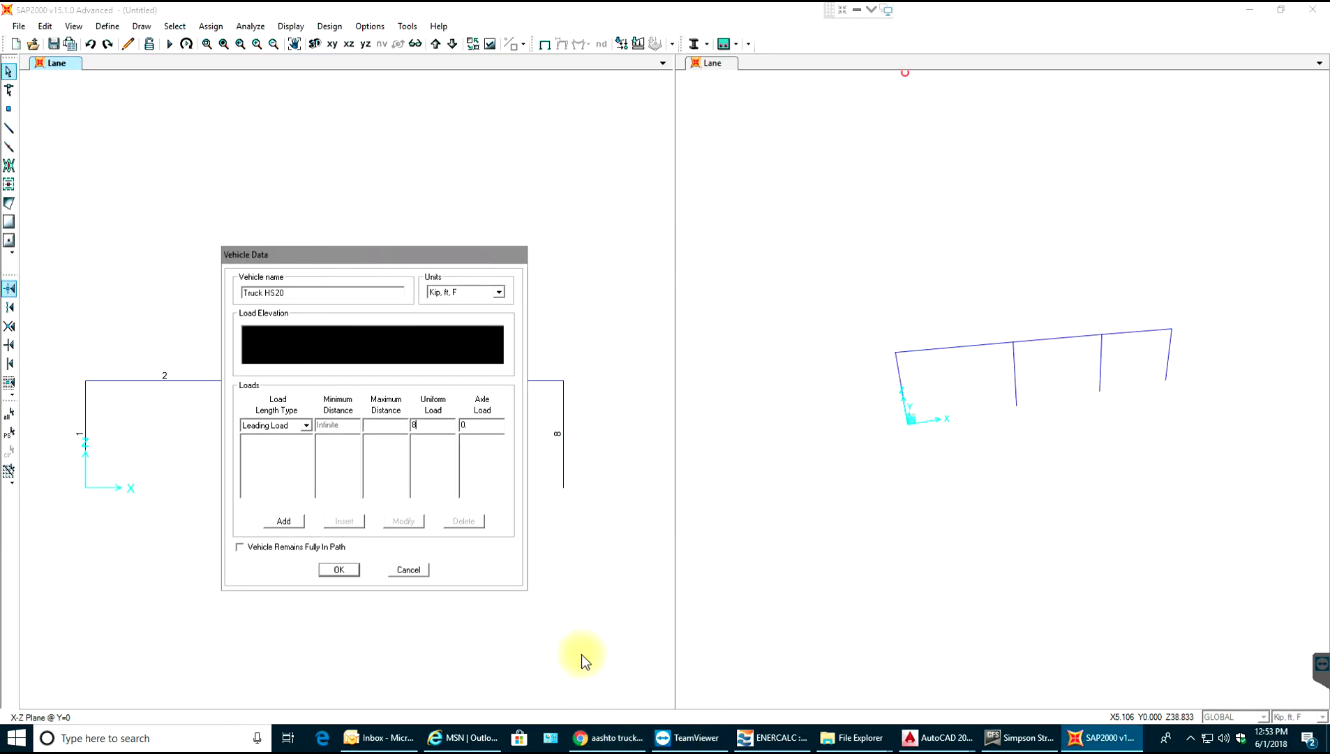
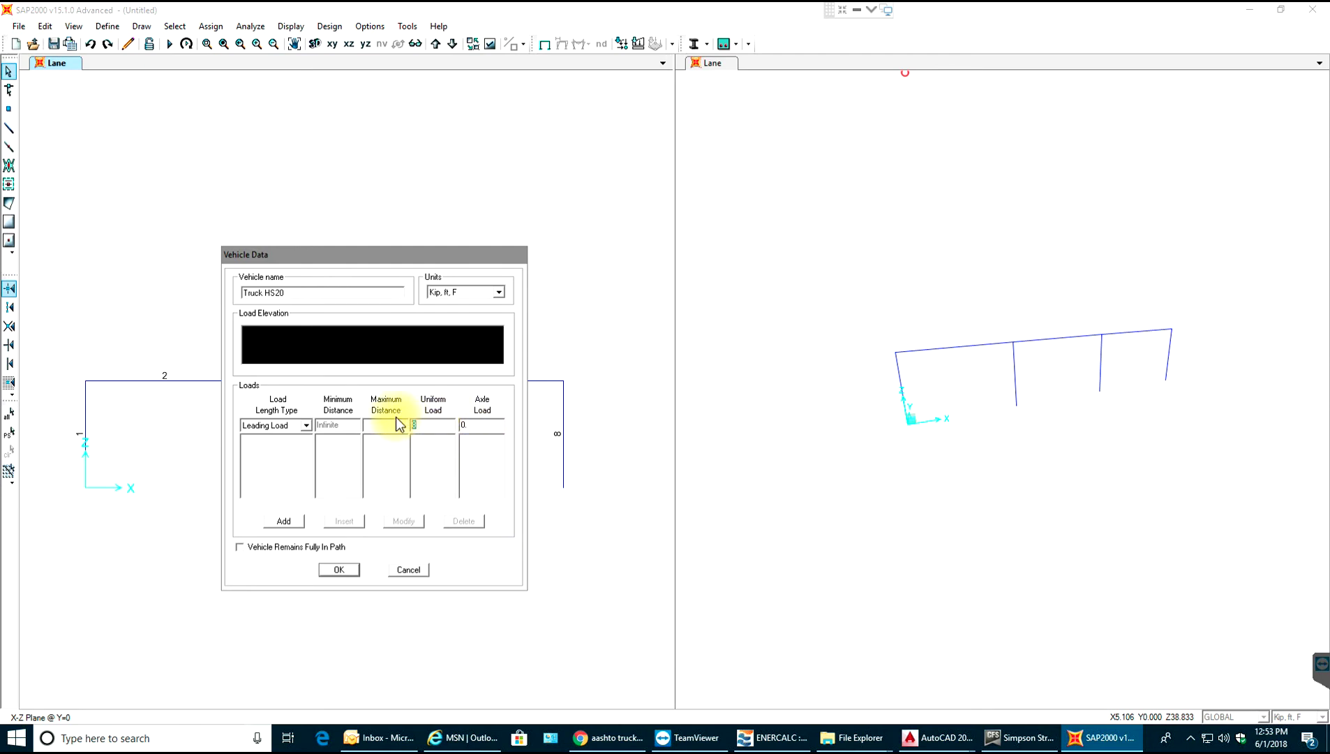
pyautogui.click(471, 426)
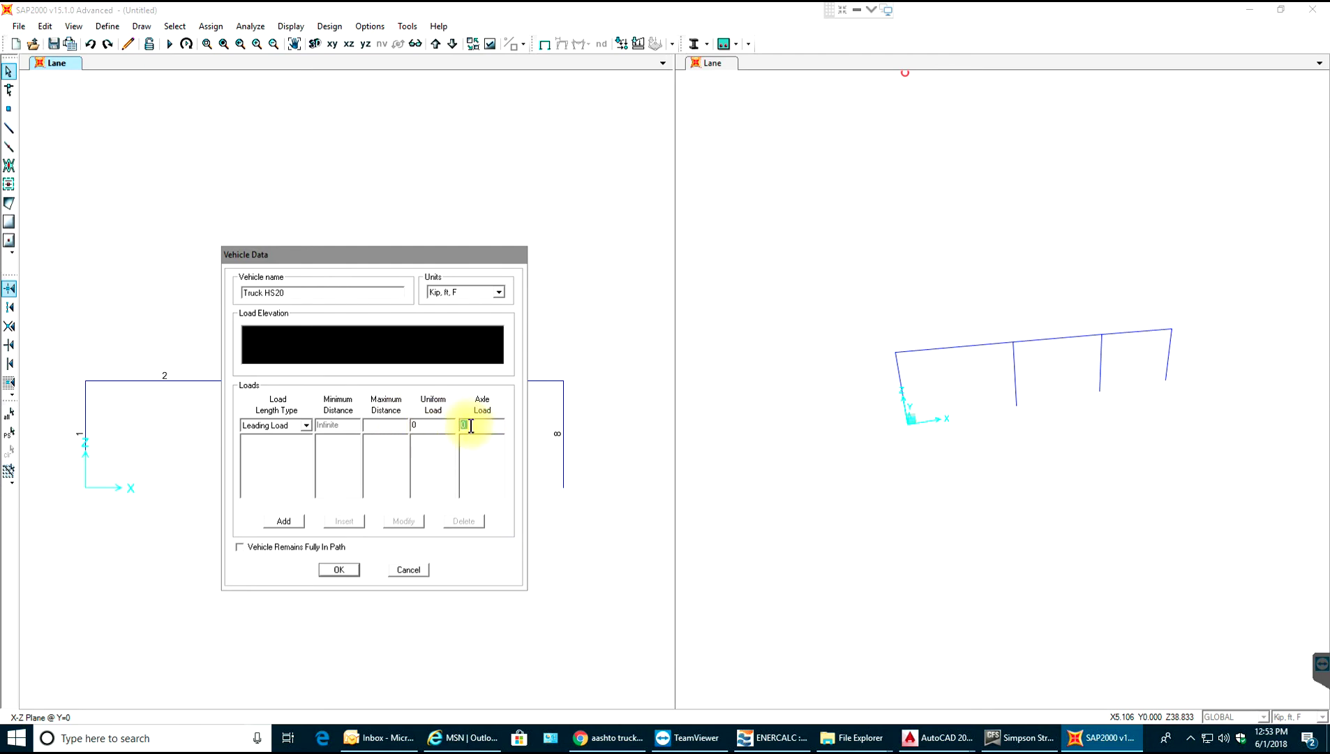
pyautogui.write('8')
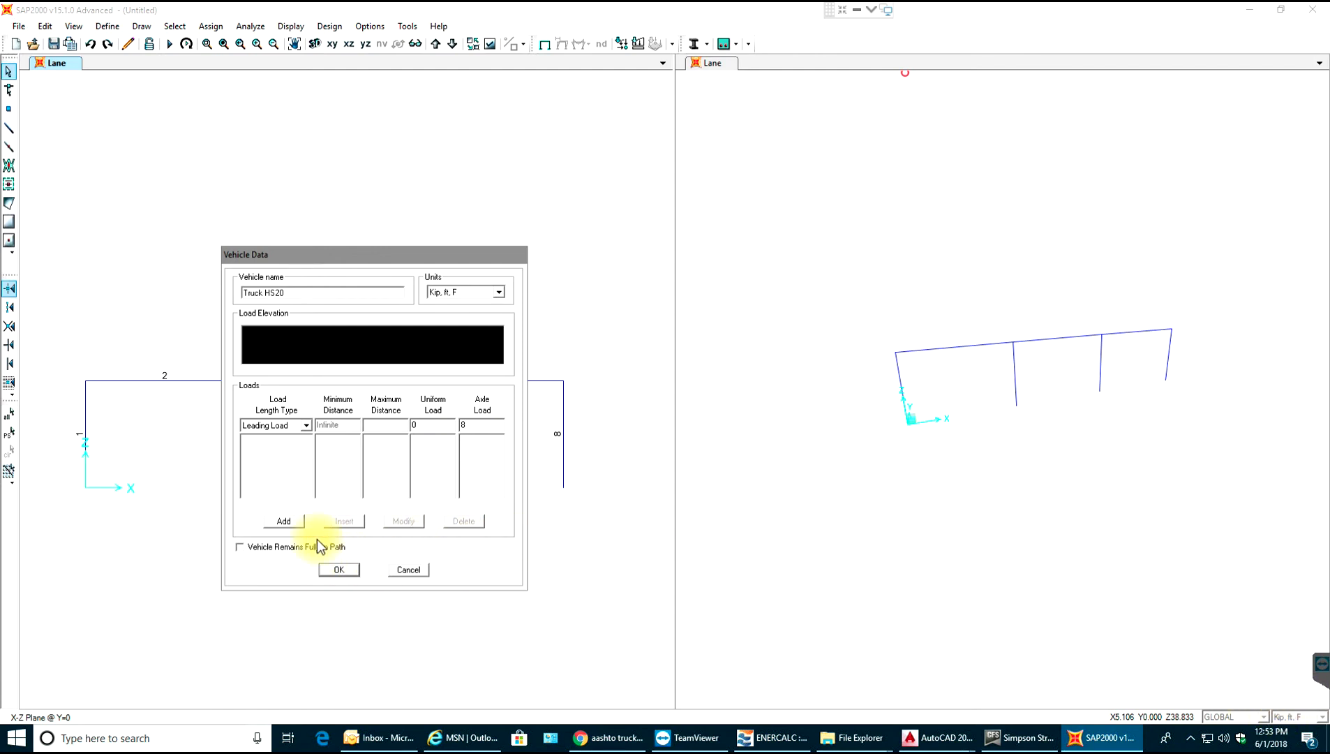
pyautogui.click(284, 522)
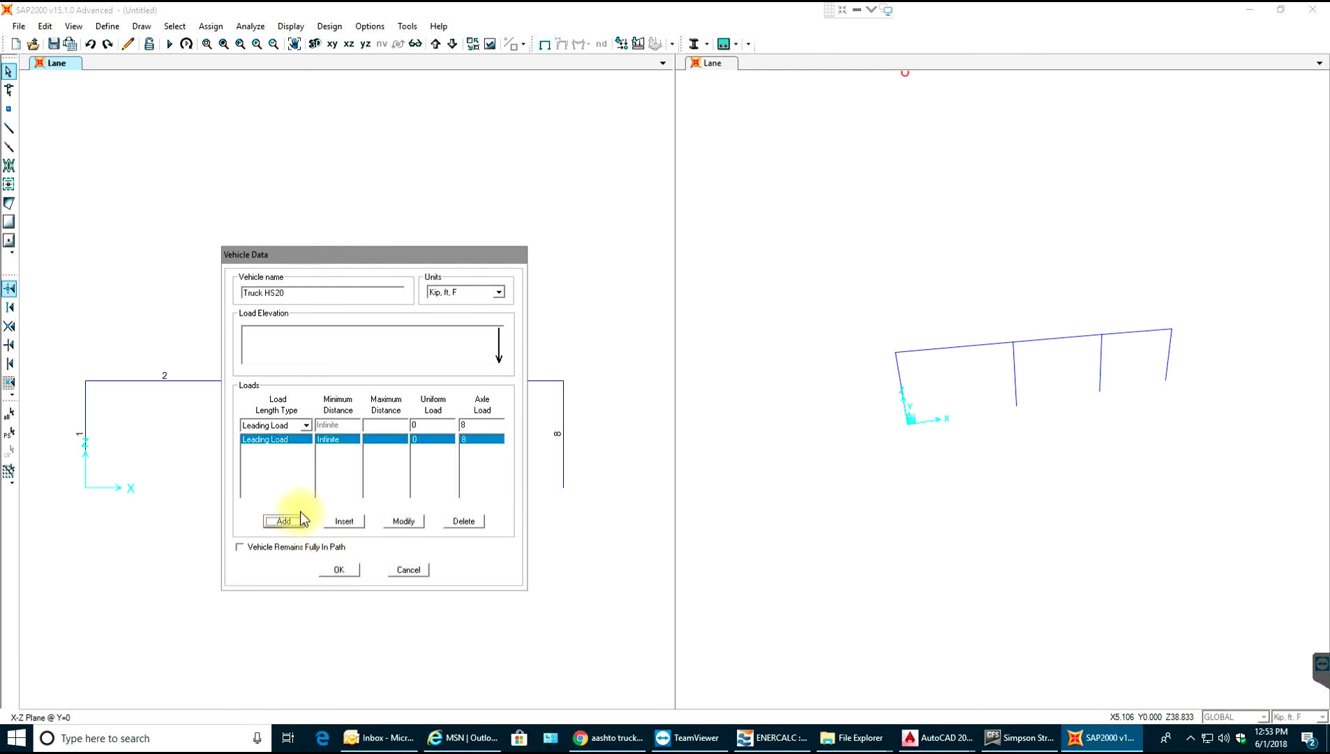
# Check the axle spacing in Chrome's HS20 figure and add a Fixed Length load with minimum distance 14, uniform load 0 and axle load 32.
pyautogui.click(302, 433)
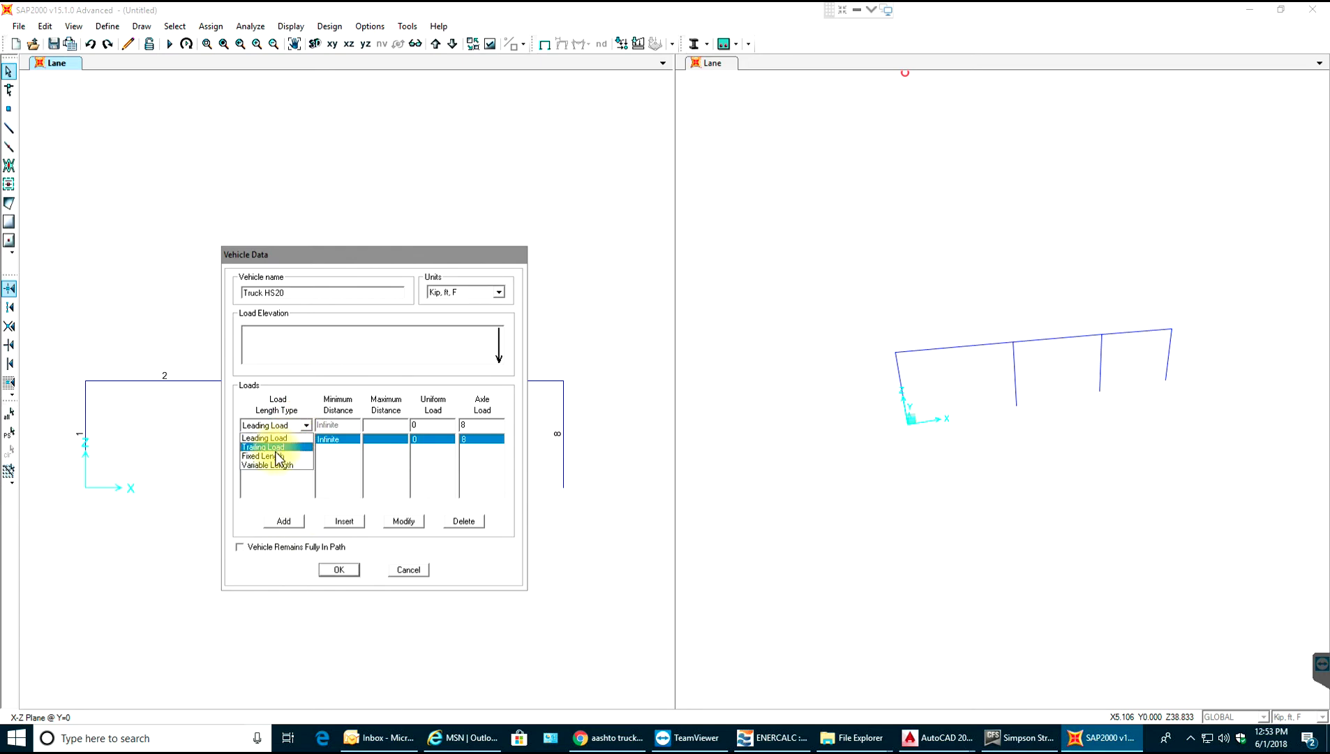
pyautogui.click(271, 451)
pyautogui.click(326, 425)
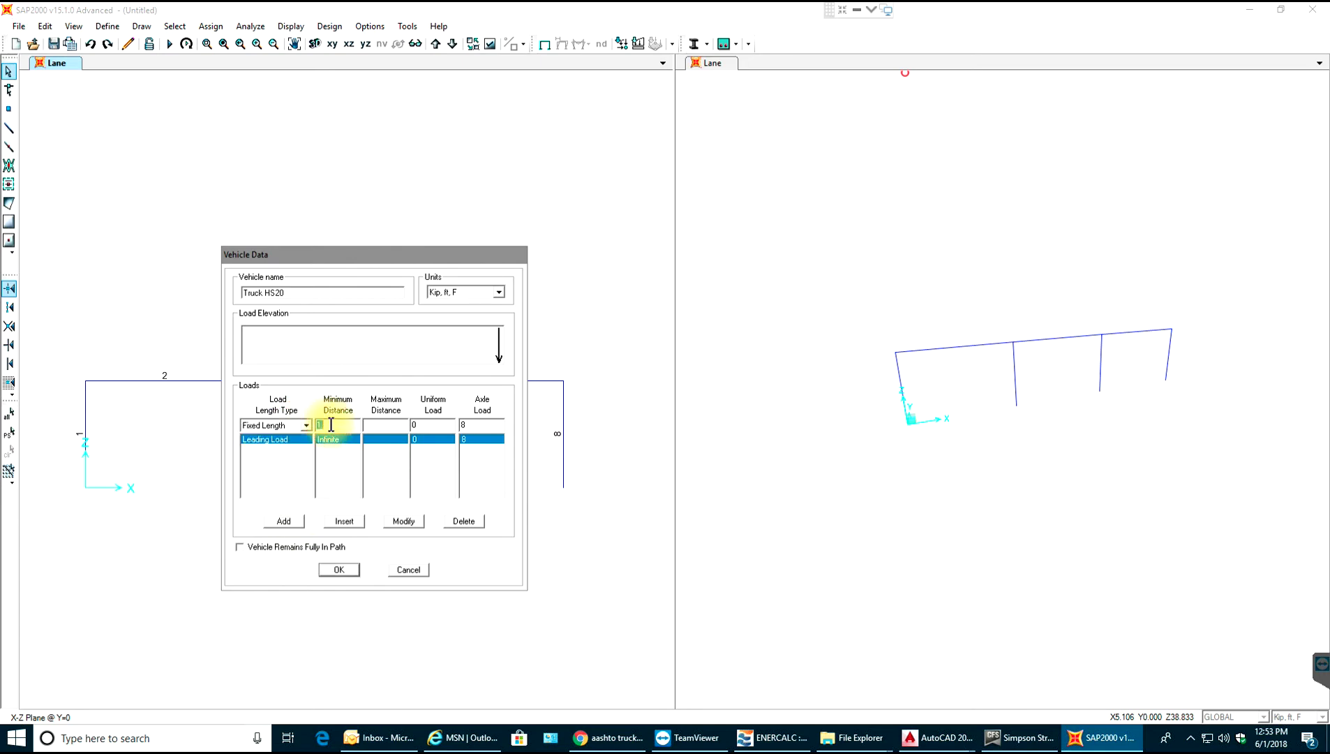
pyautogui.click(606, 737)
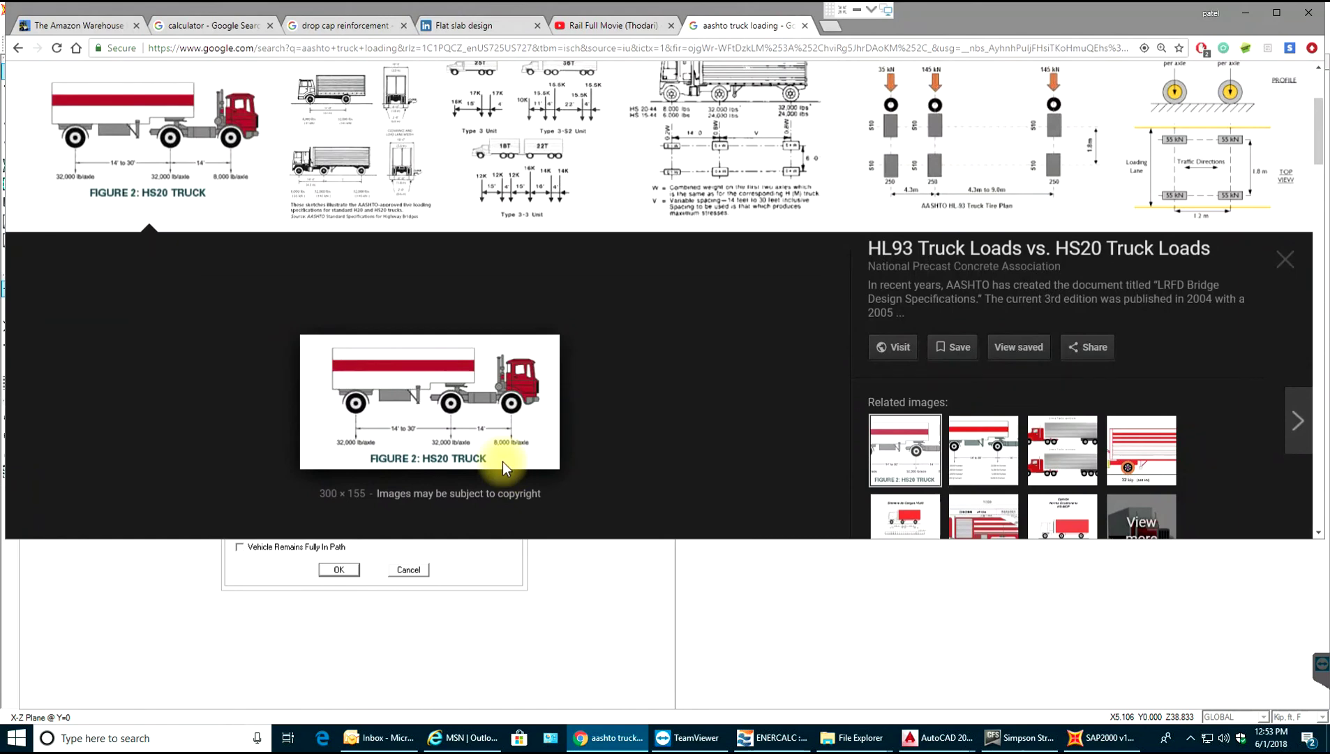
pyautogui.click(607, 733)
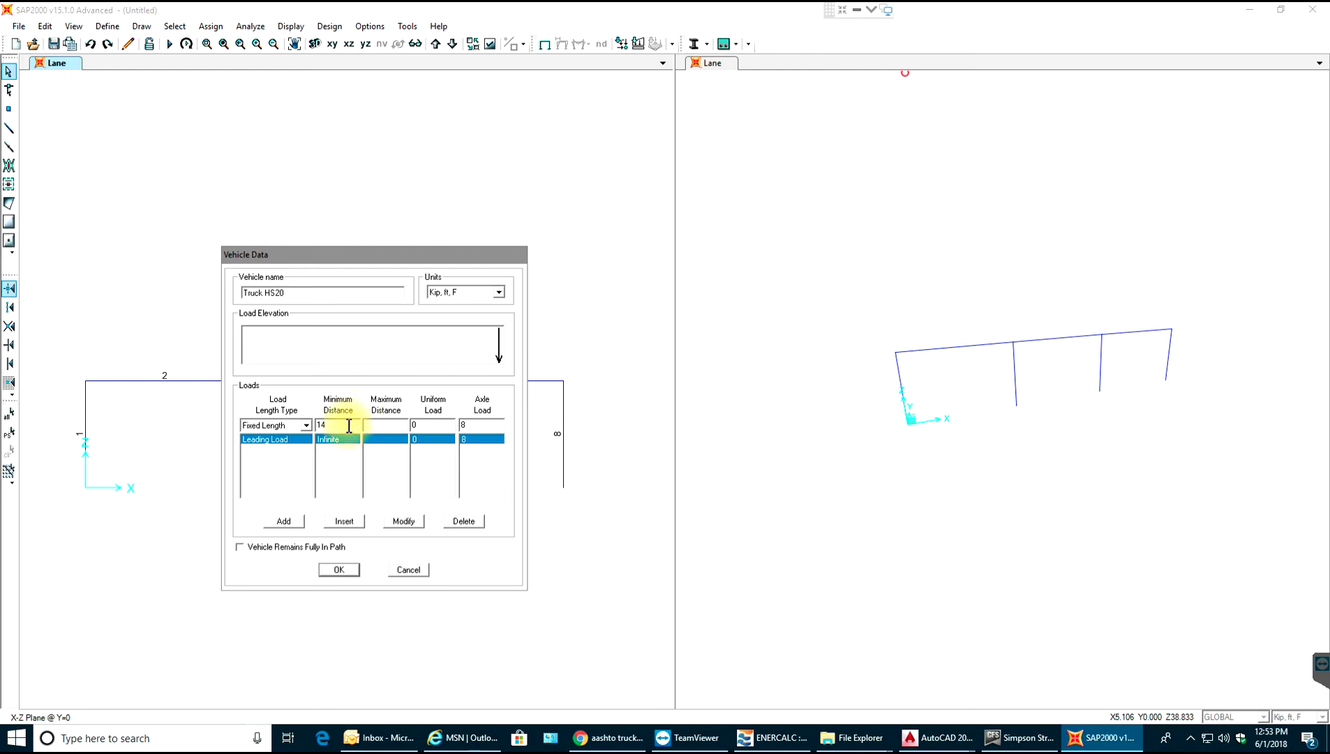
pyautogui.doubleClick(476, 425)
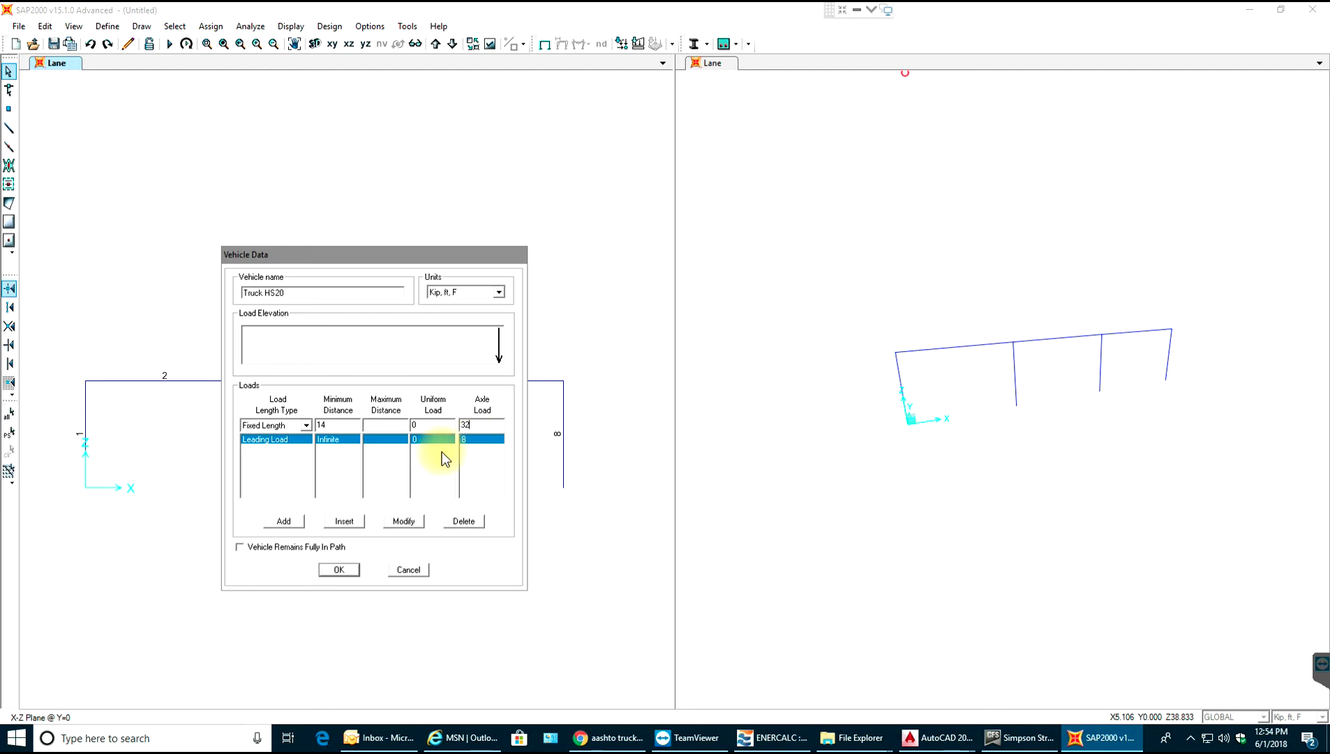
pyautogui.click(300, 518)
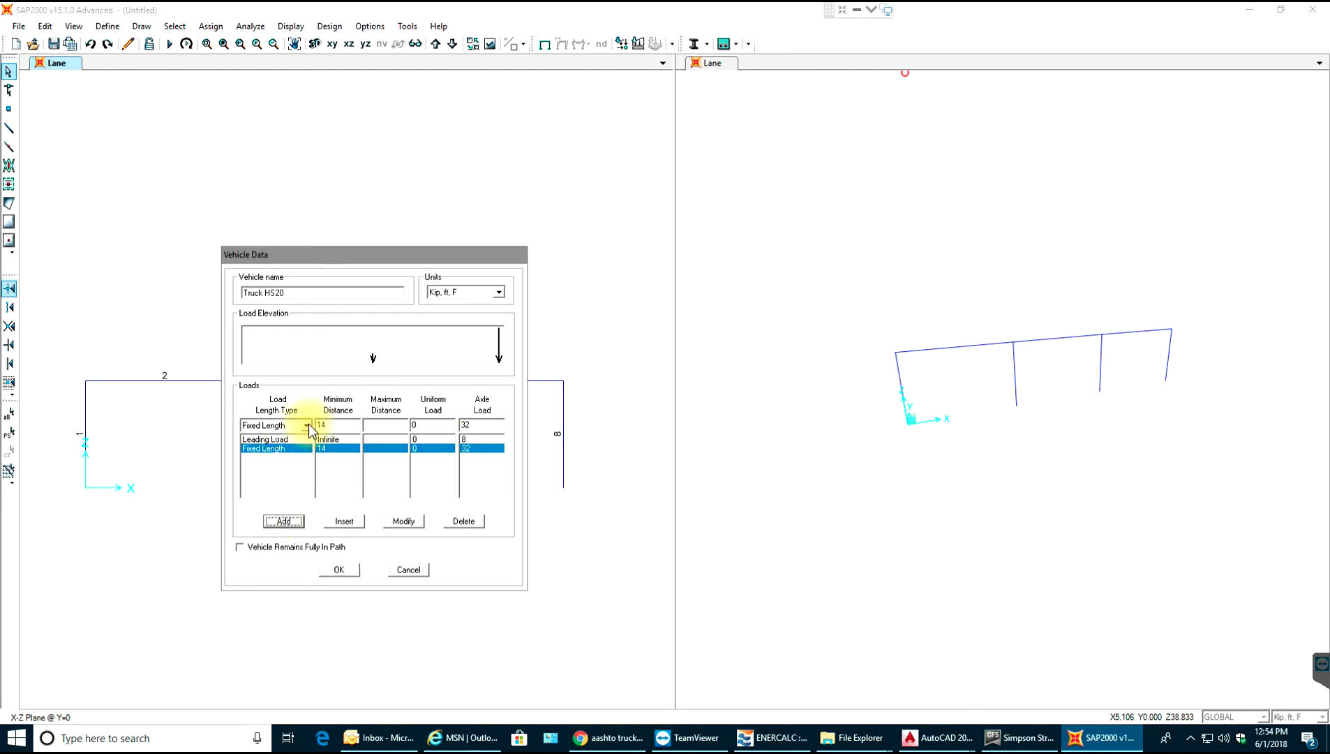
# Check the rear axle in Chrome's HS20 figure and add a second Fixed Length load with distance 14, uniform load 0 and axle load 32.
pyautogui.click(607, 741)
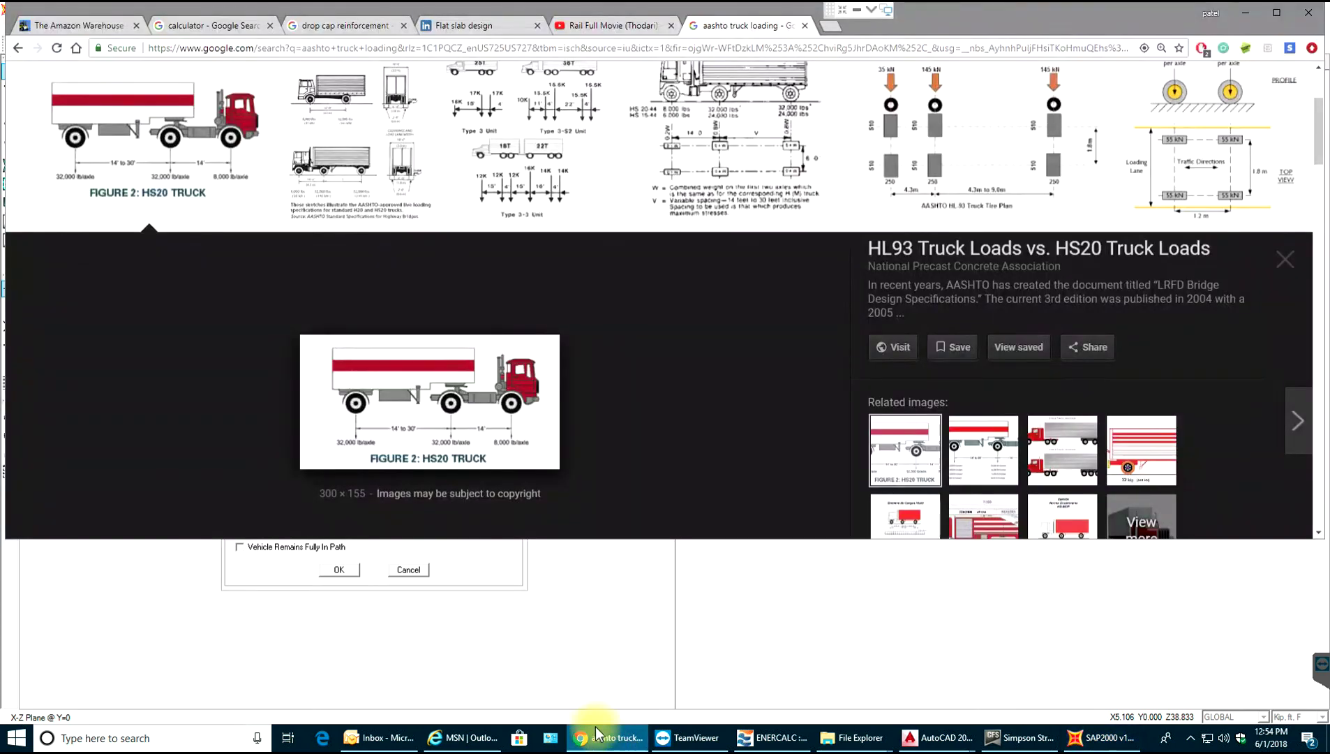
pyautogui.click(602, 742)
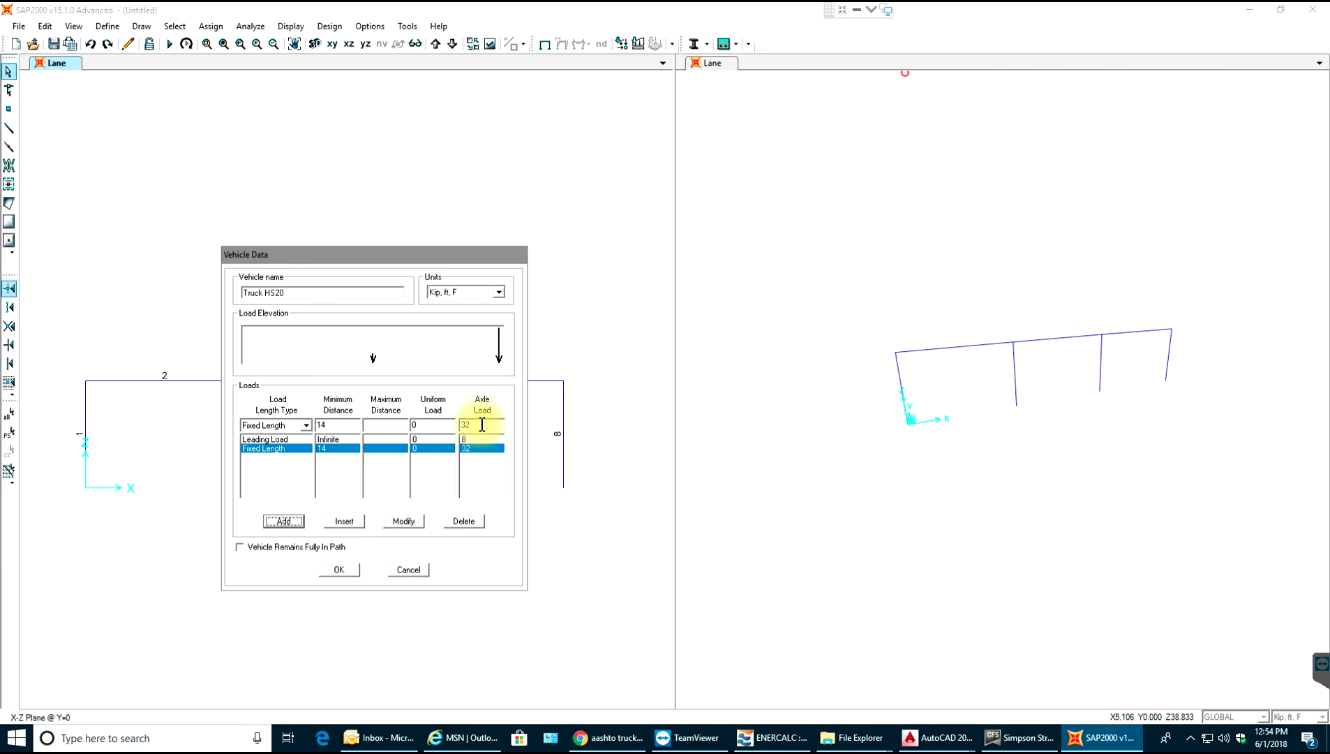
pyautogui.click(296, 518)
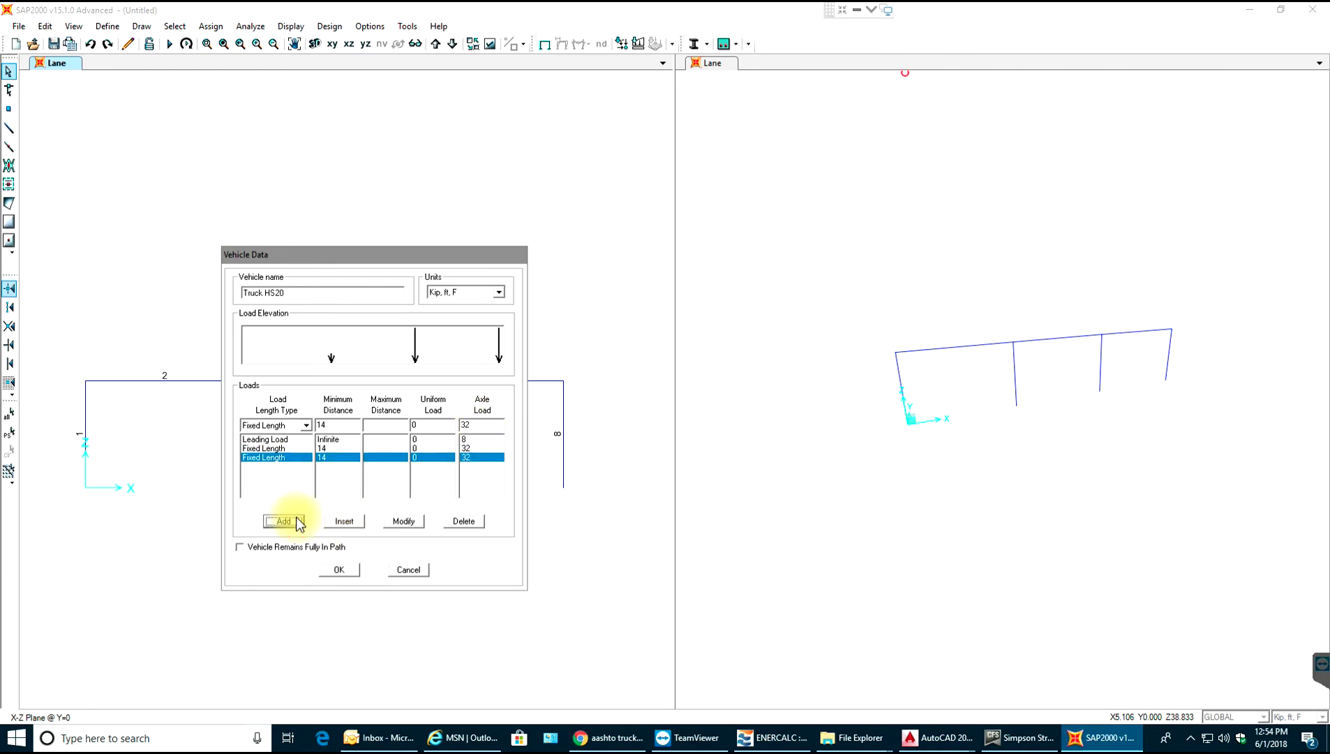
# Make the Truck HS20 vehicle remain fully in path and accept the vehicle definition.
pyautogui.click(257, 546)
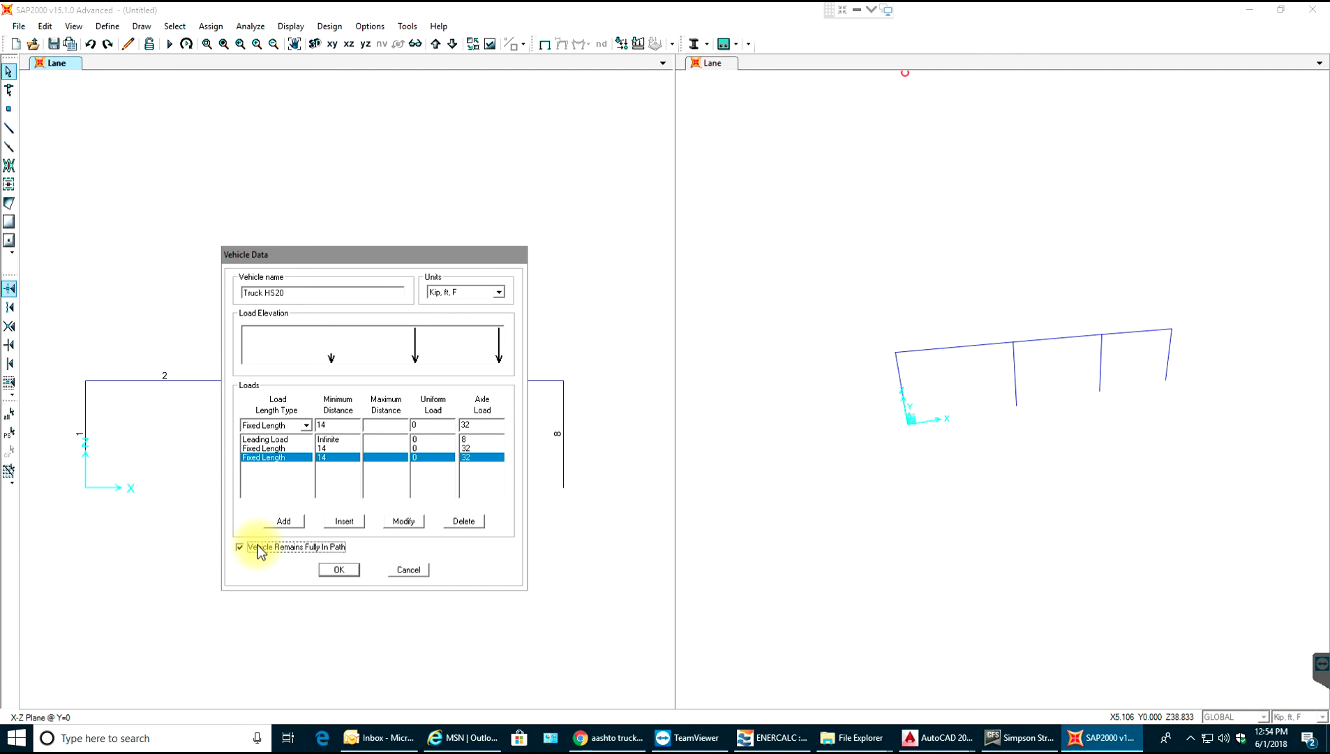
pyautogui.click(342, 569)
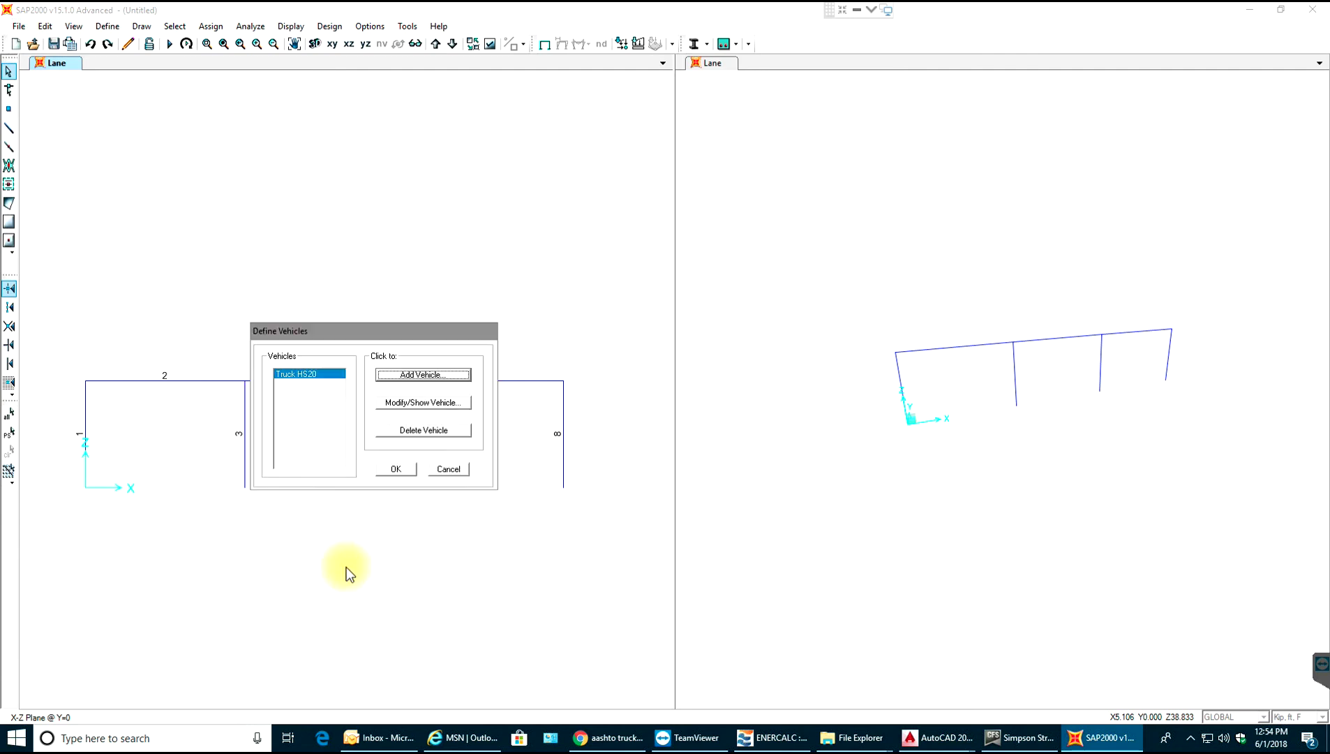
pyautogui.click(397, 467)
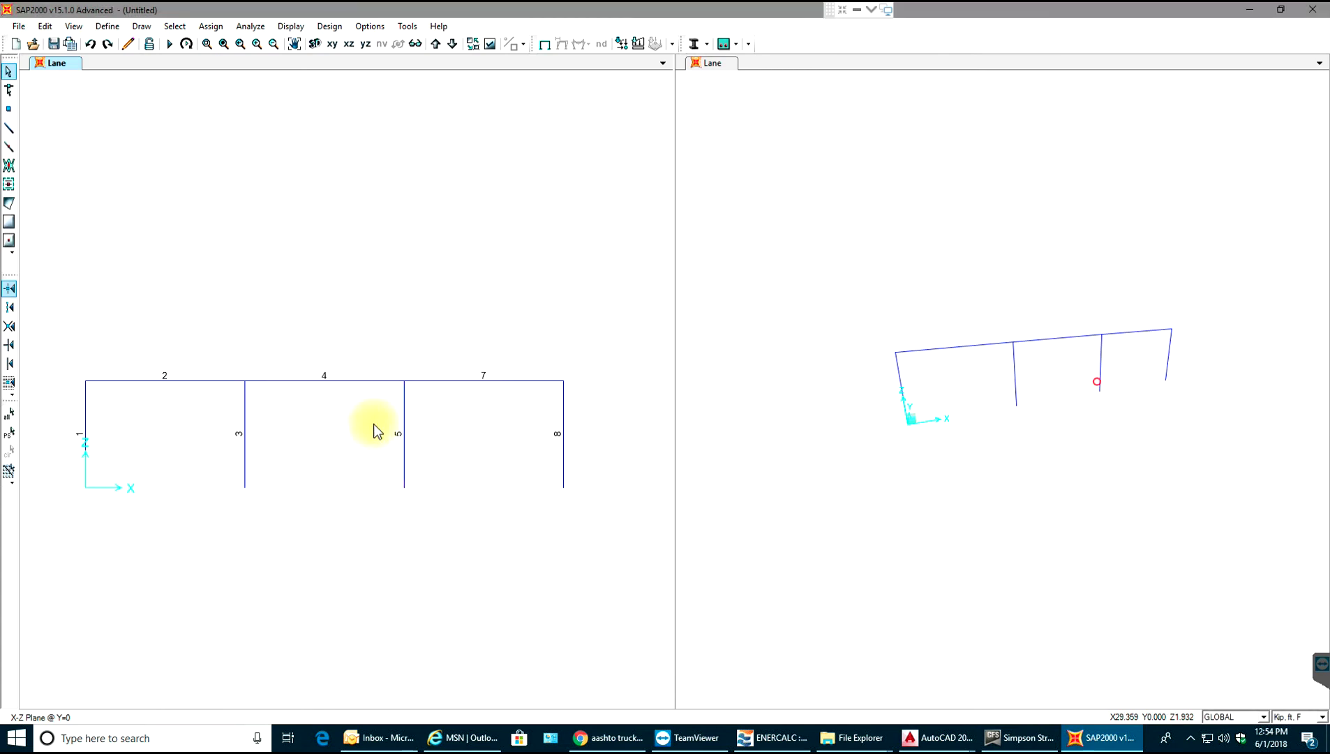
# Define a new vehicle class containing Truck HS20 with a scale factor of 1 and accept it.
pyautogui.click(107, 26)
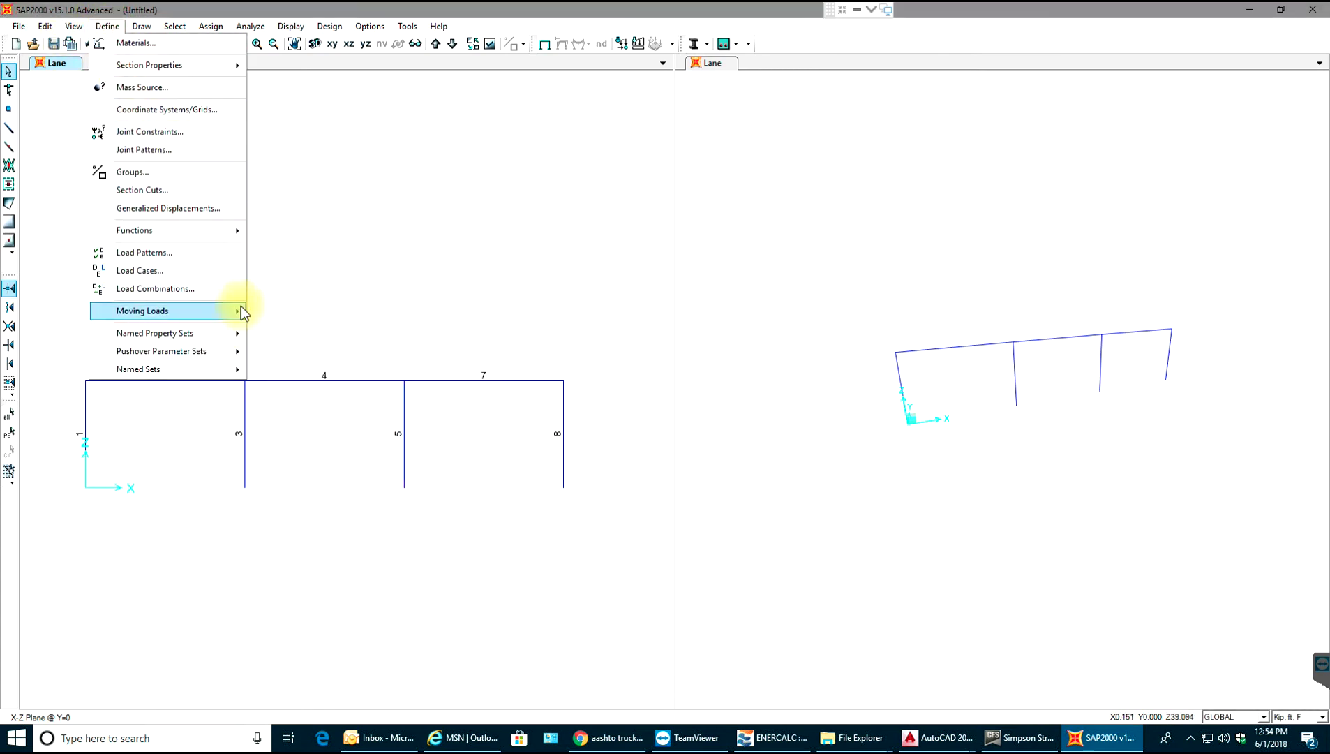
pyautogui.moveTo(223, 318)
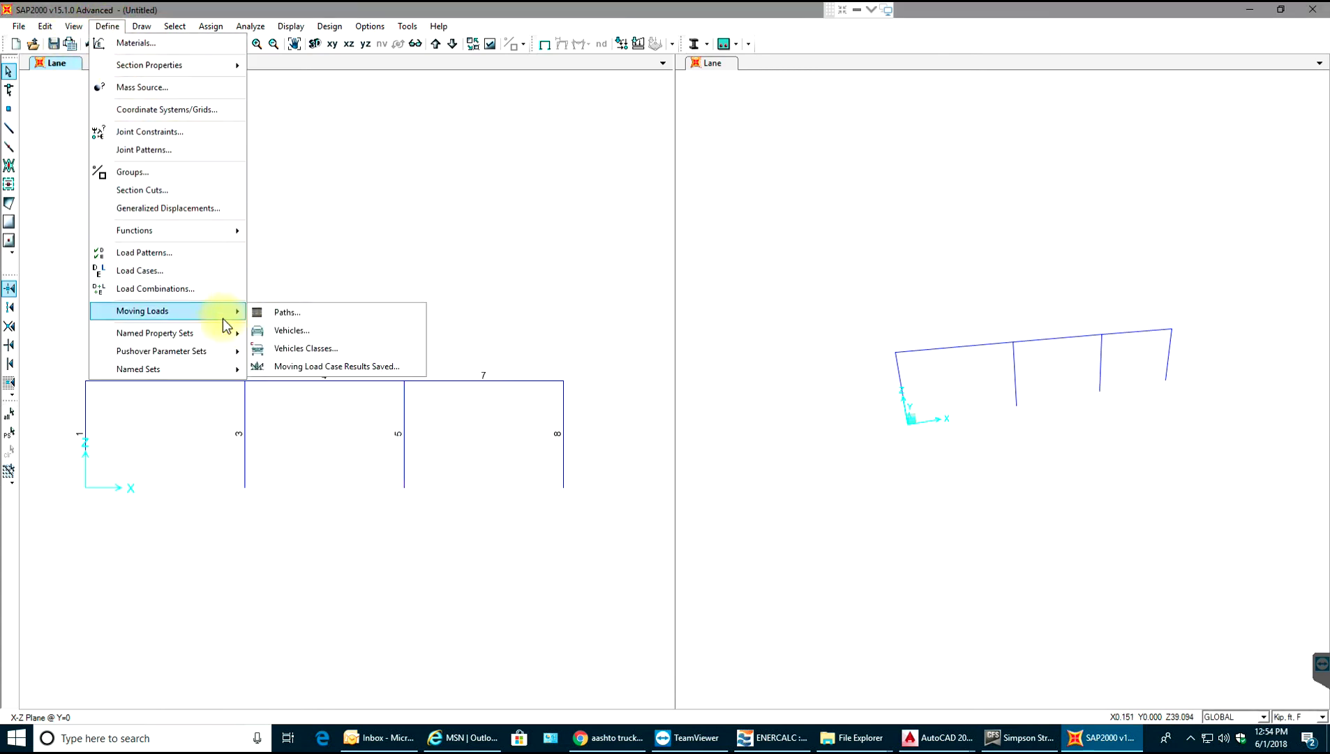
pyautogui.click(297, 347)
pyautogui.click(401, 384)
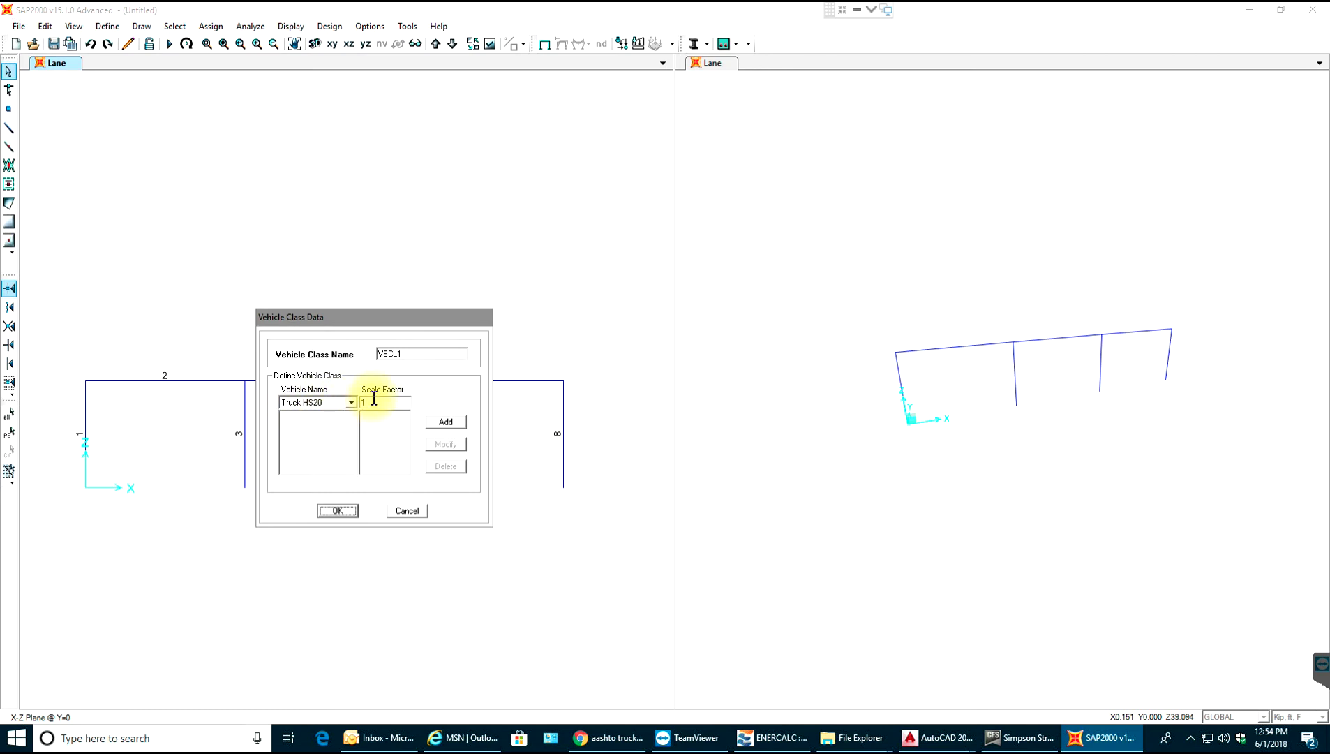
pyautogui.click(445, 422)
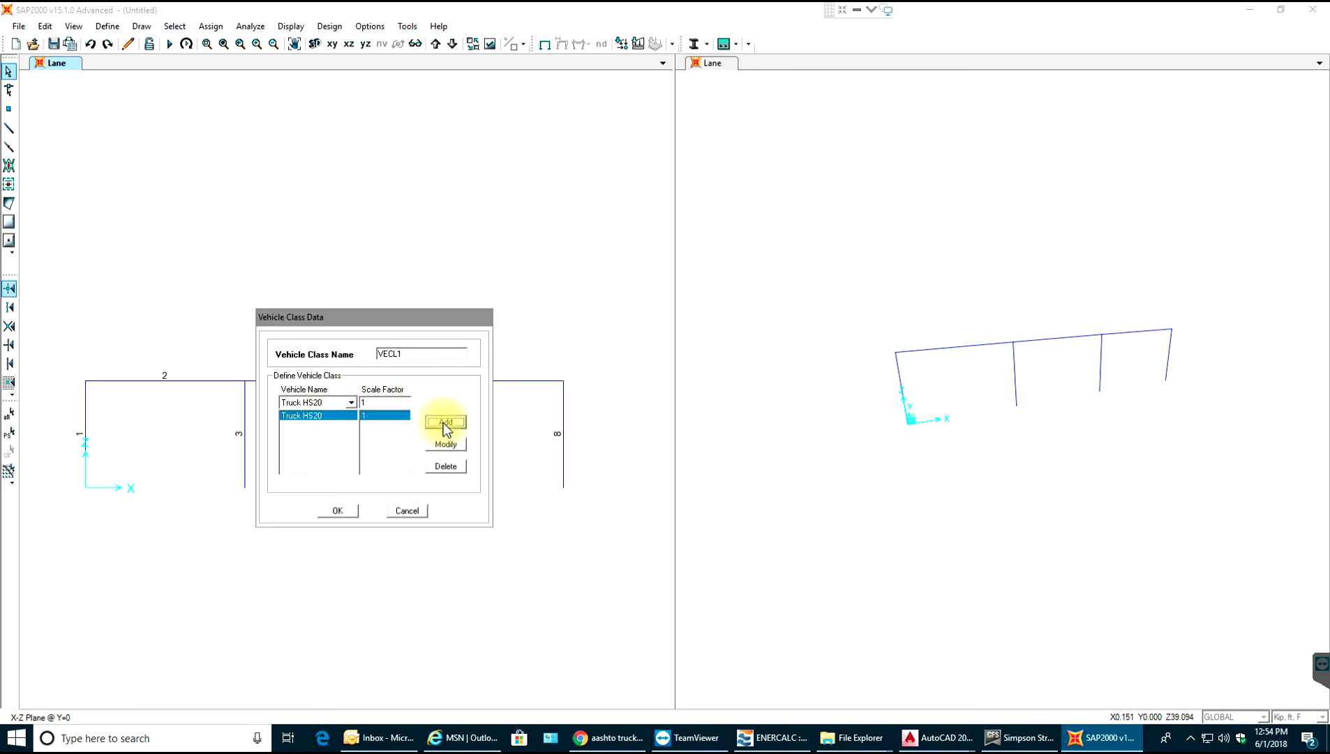
pyautogui.click(337, 510)
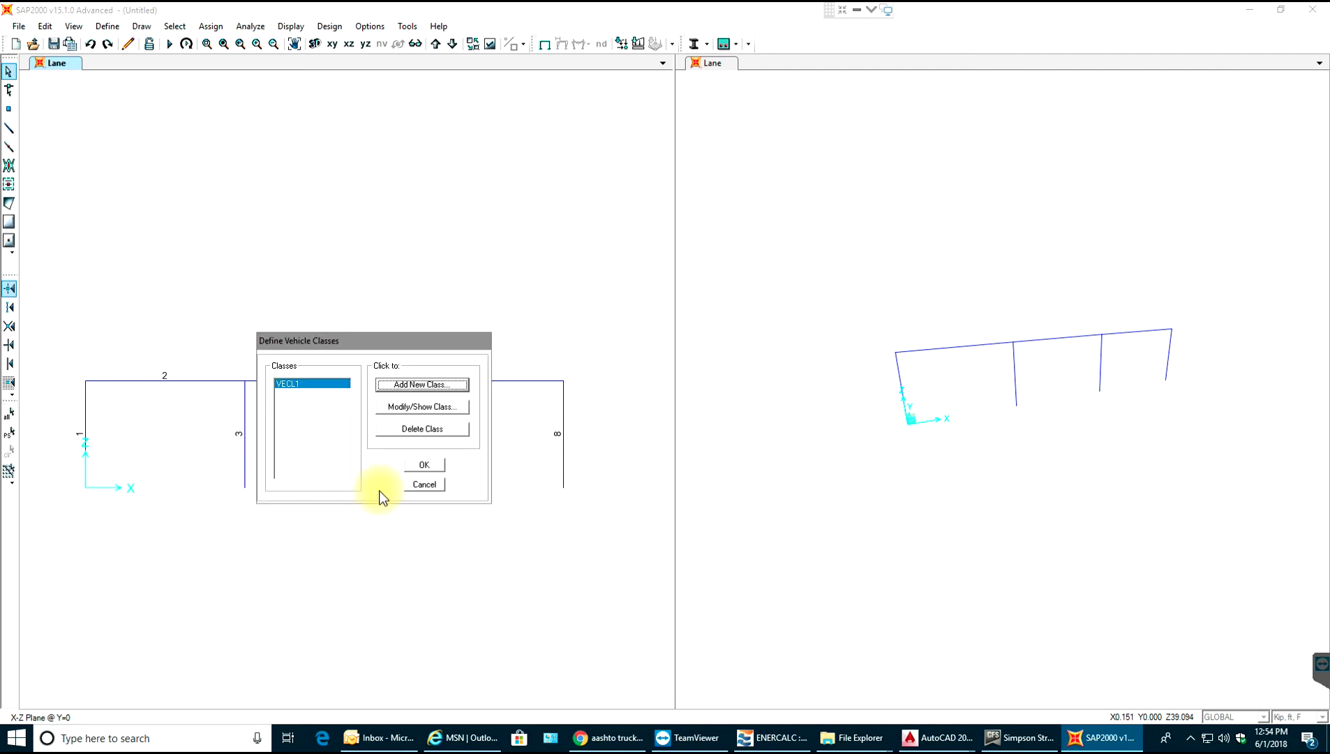
pyautogui.click(417, 464)
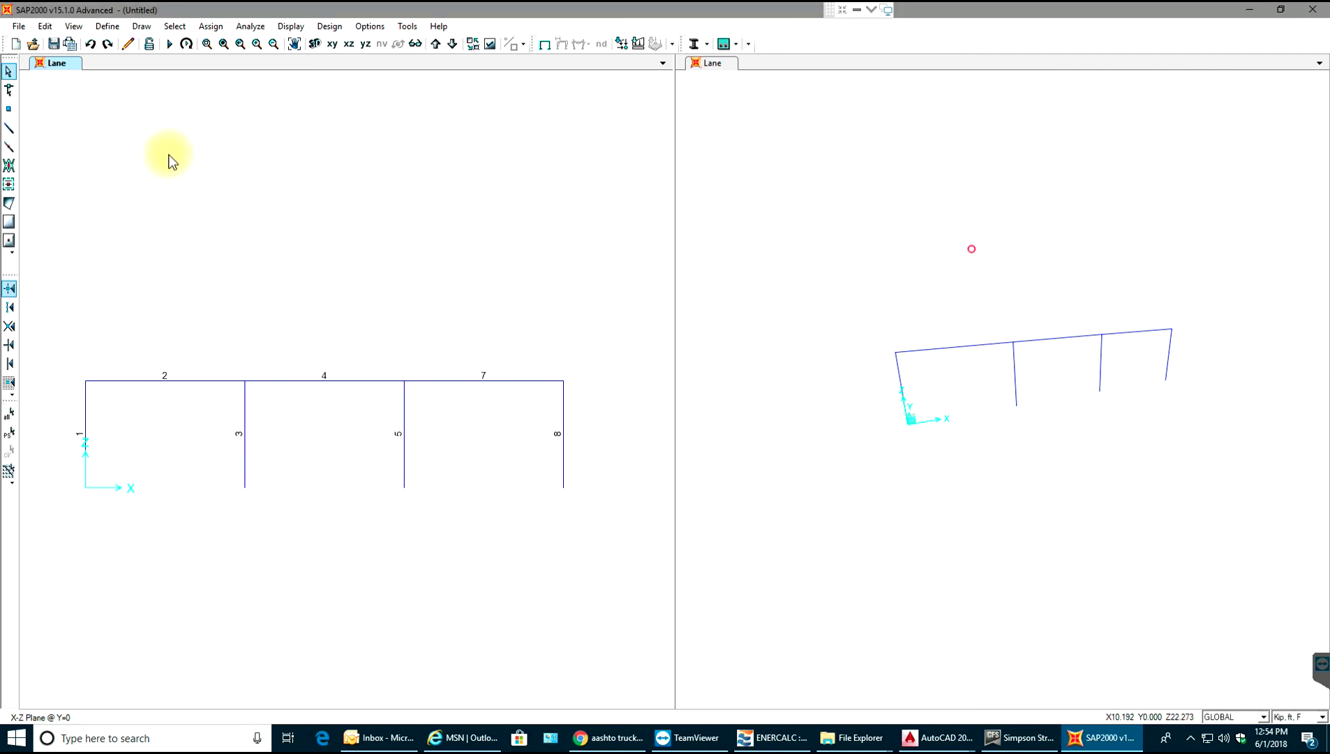
# Add a new load pattern named vEHICLE lOAD with the type VEHICLE LIVE.
pyautogui.click(99, 30)
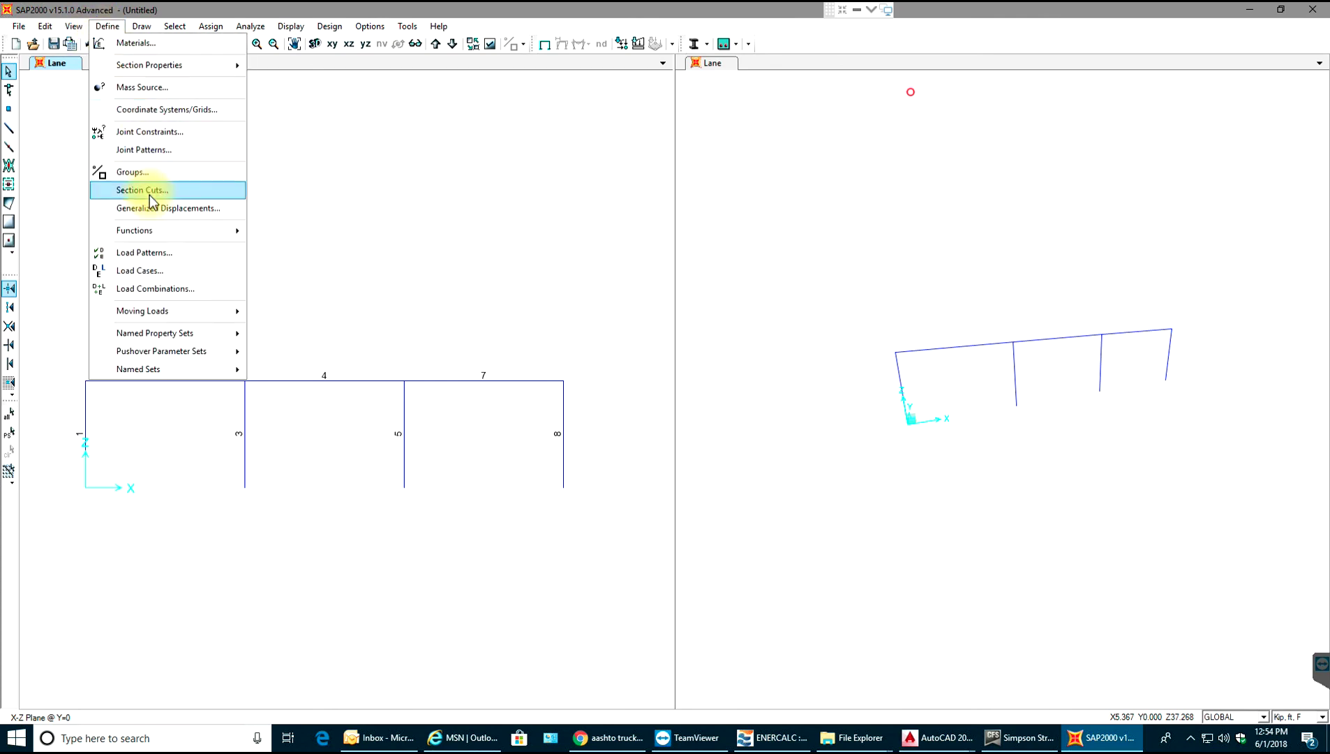
pyautogui.click(167, 272)
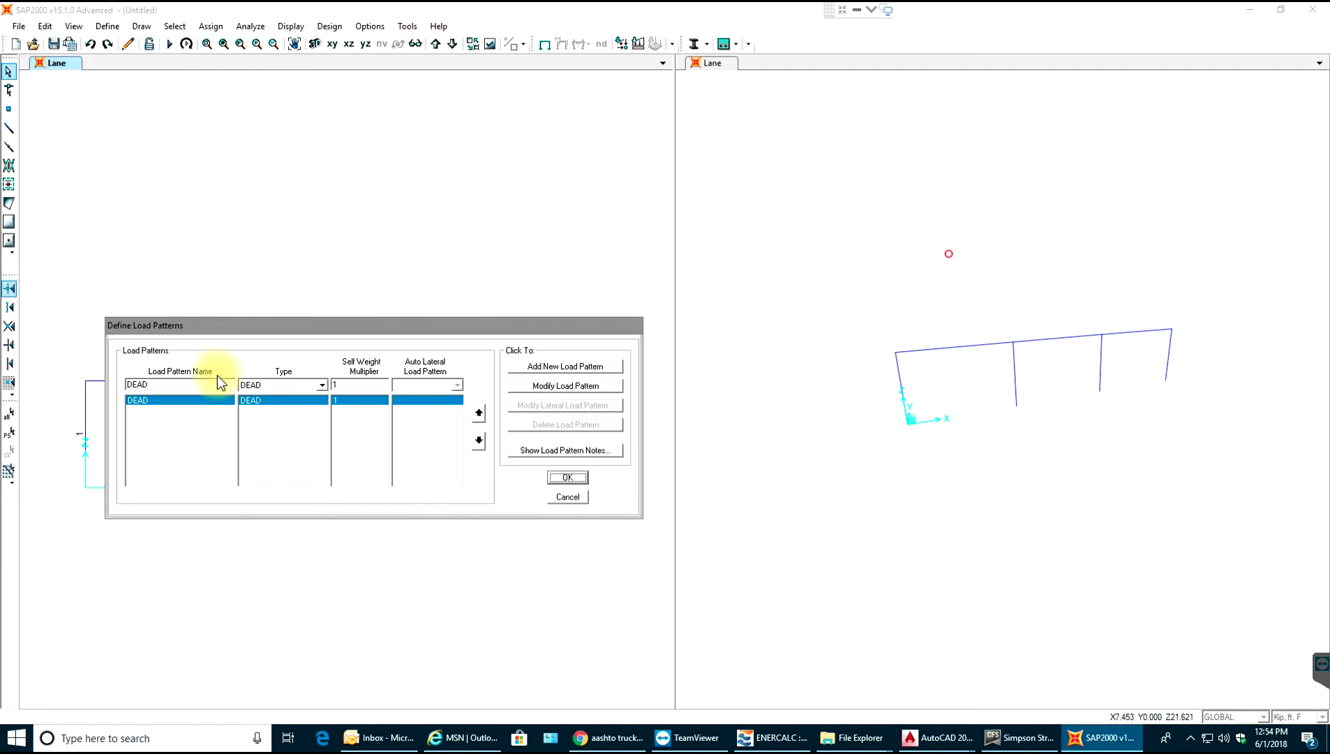
pyautogui.moveTo(127, 385); pyautogui.dragTo(178, 381)
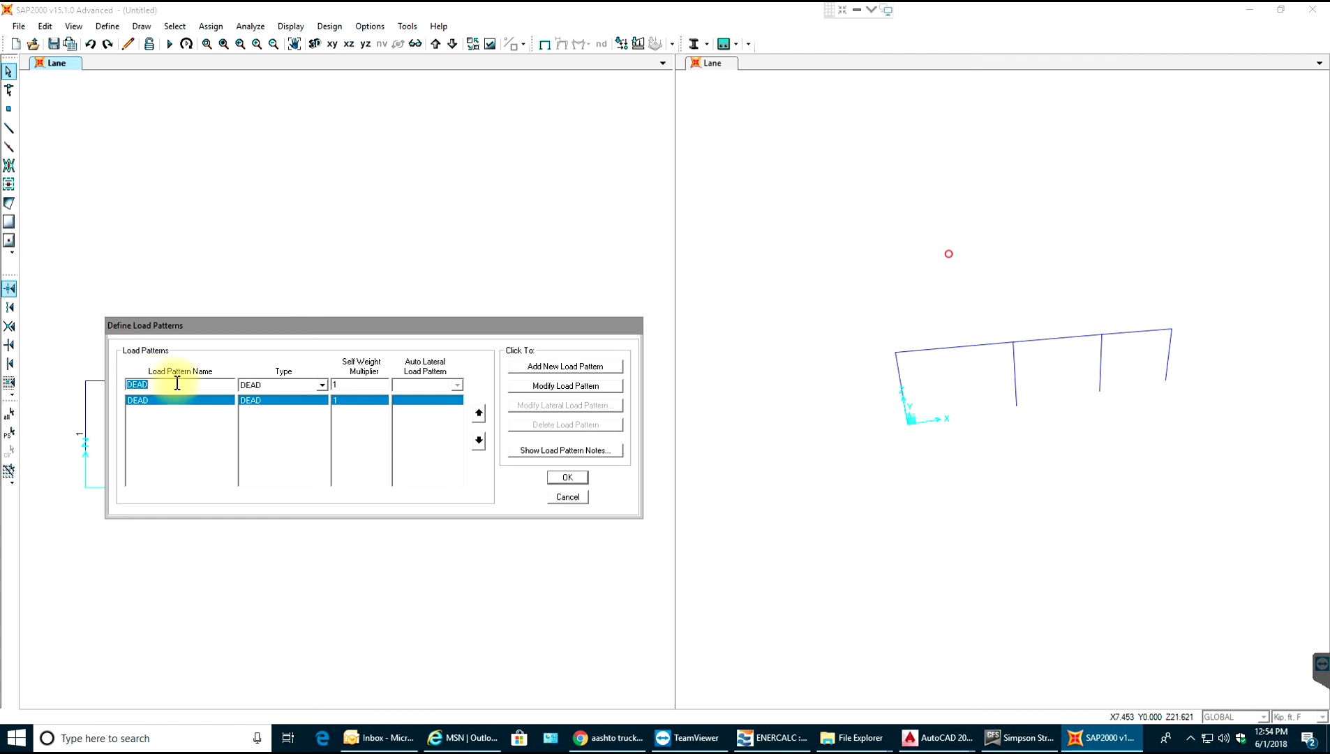
pyautogui.write('vEHICLE lOAD')
pyautogui.click(320, 384)
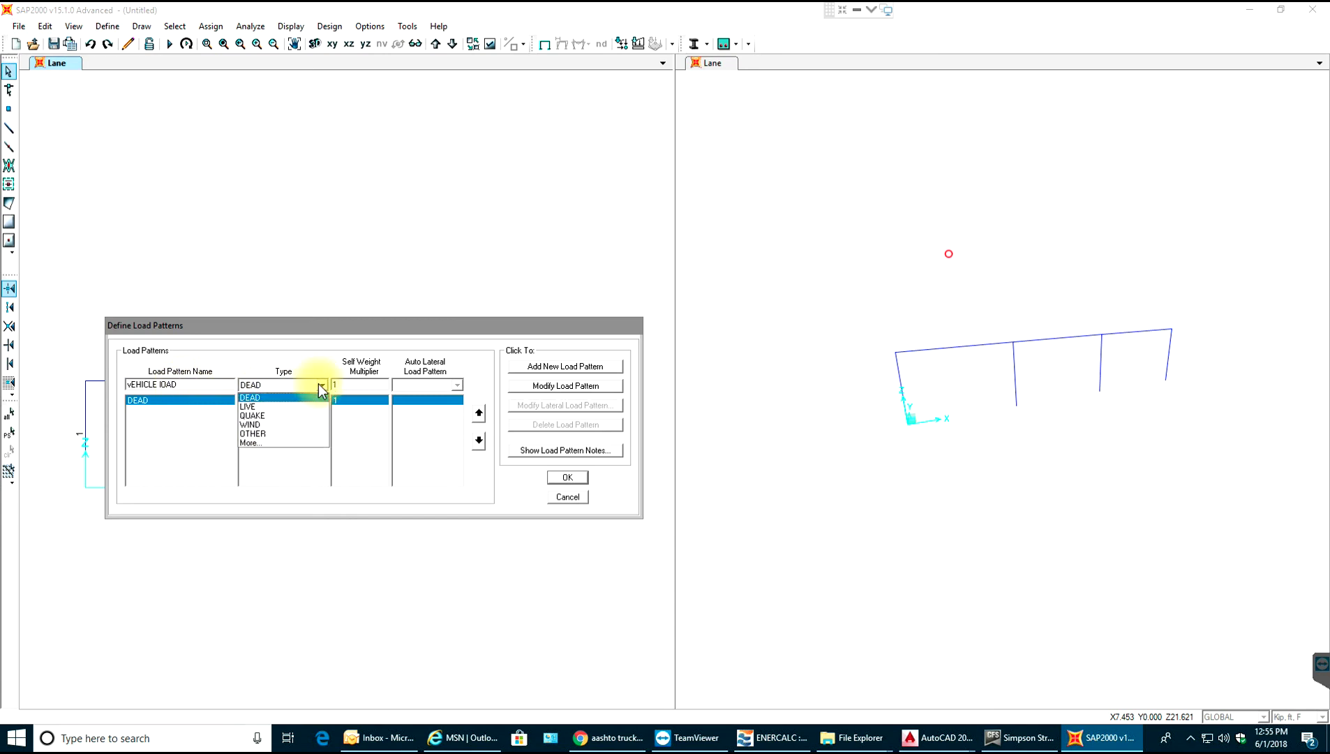
pyautogui.click(248, 443)
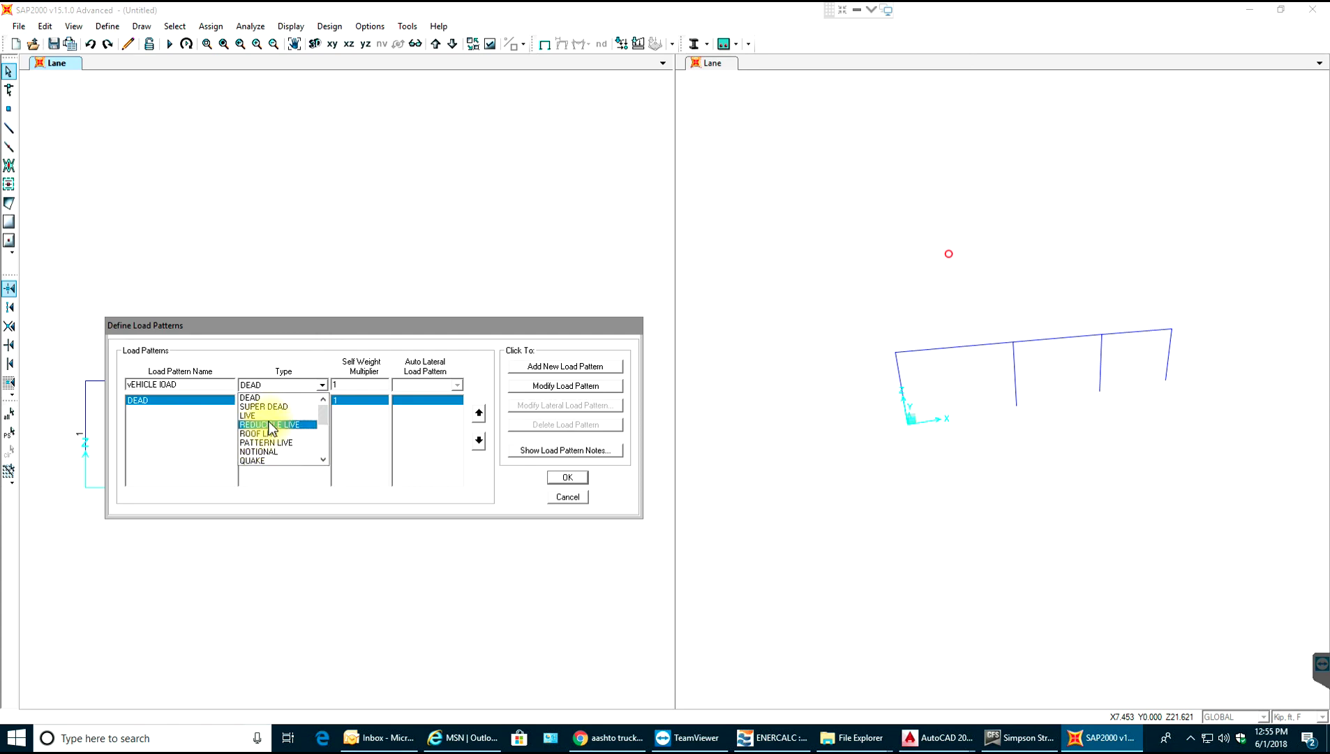
pyautogui.scroll(-5, 272, 427)
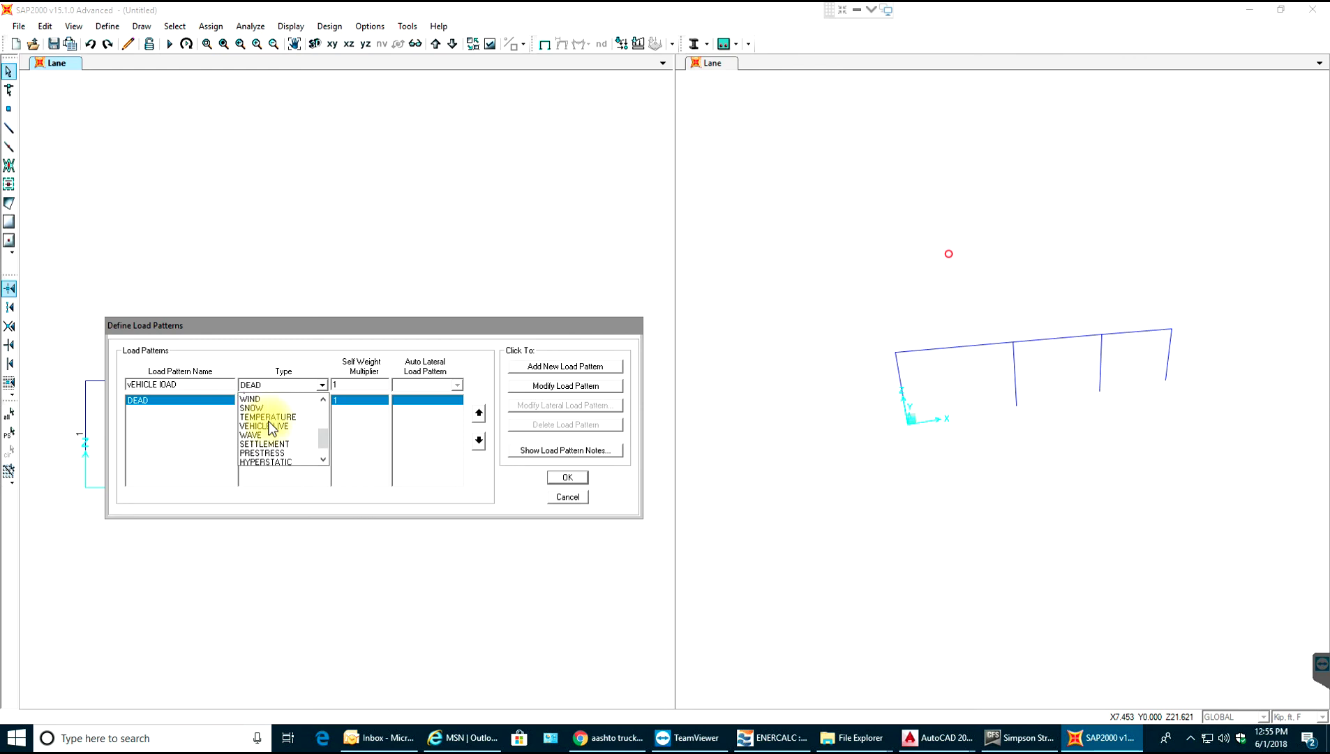
pyautogui.click(281, 417)
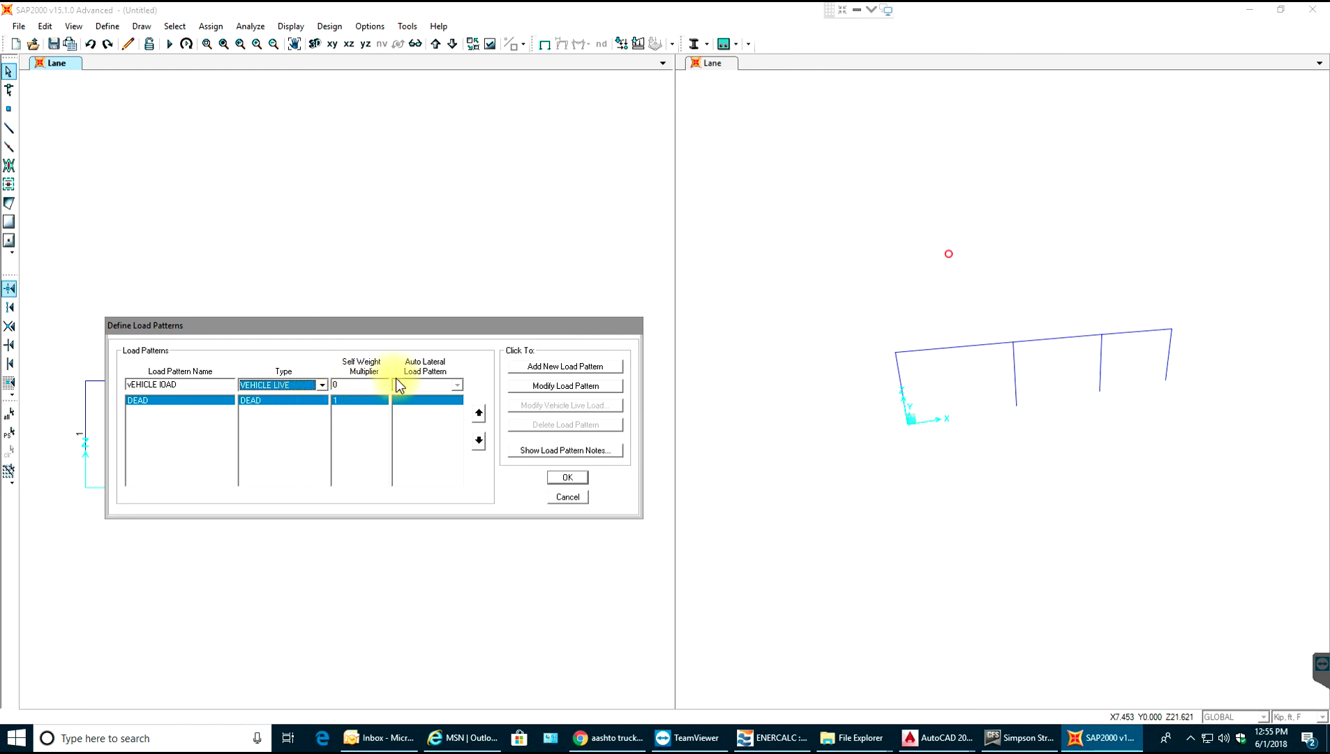
pyautogui.click(573, 365)
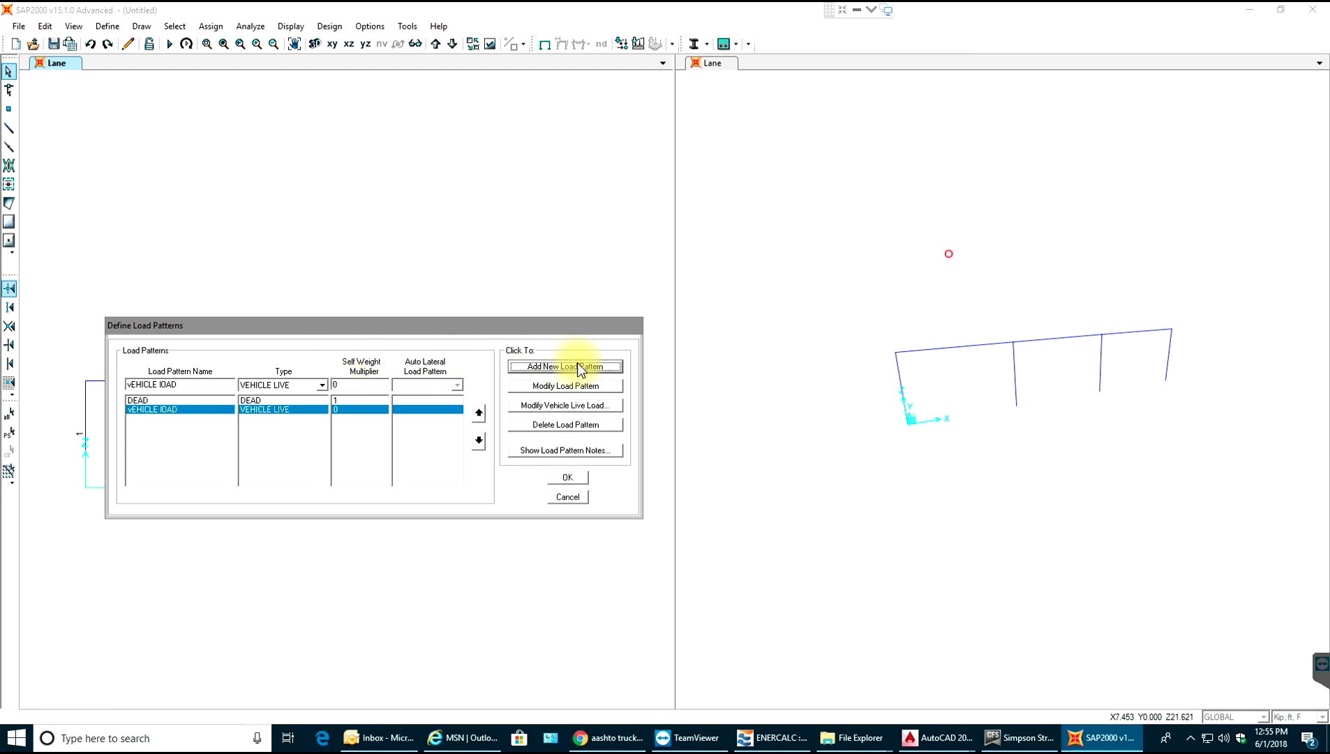
# Add a Truck HS20 entry on PATH1 to the vEHICLE lOAD pattern's vehicle live load, with start distance 0, start time 0, direction Forward and speed 1.
pyautogui.click(531, 406)
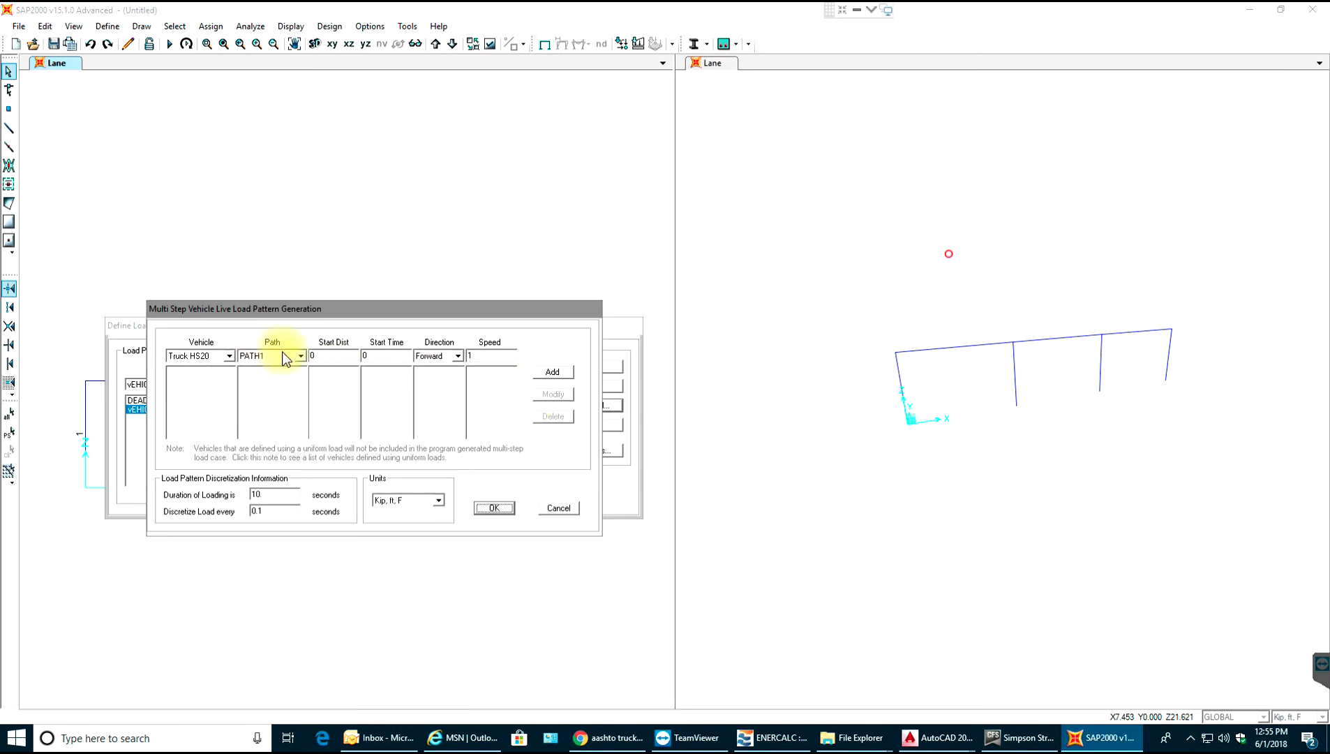
pyautogui.click(558, 508)
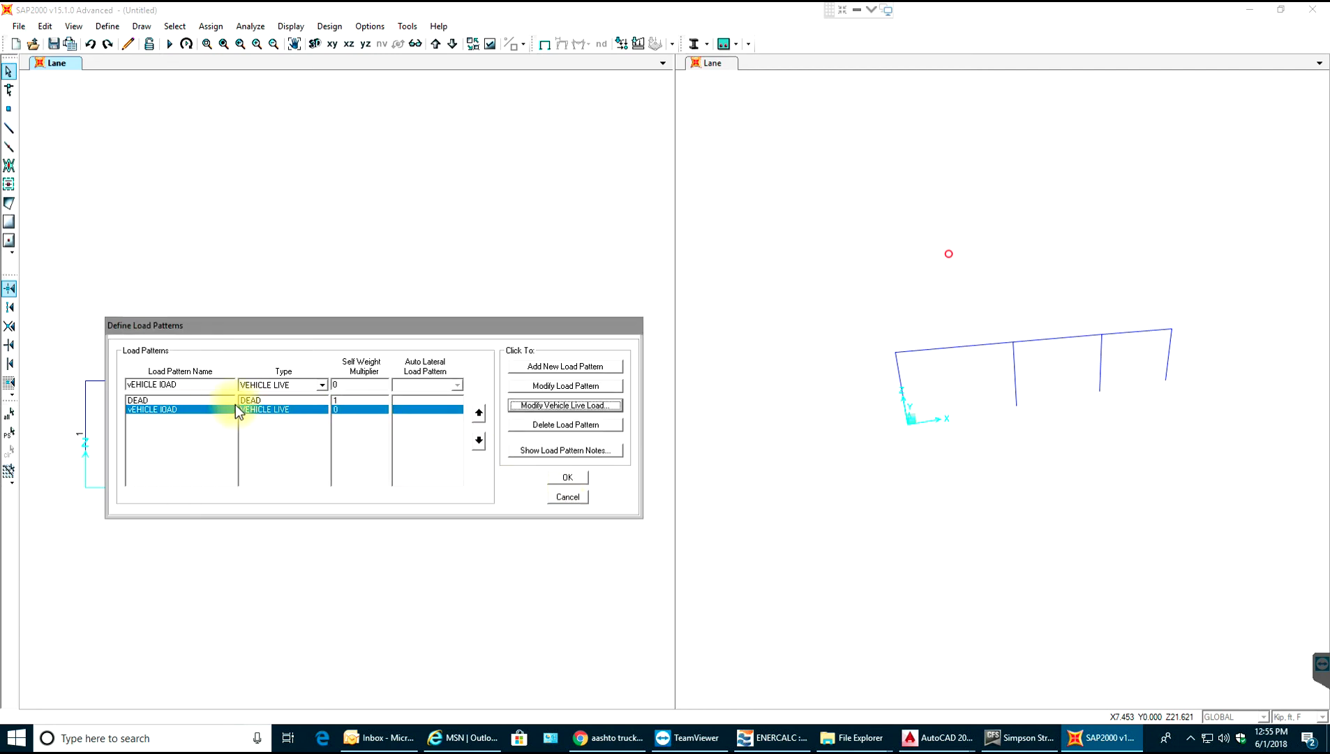
pyautogui.click(552, 405)
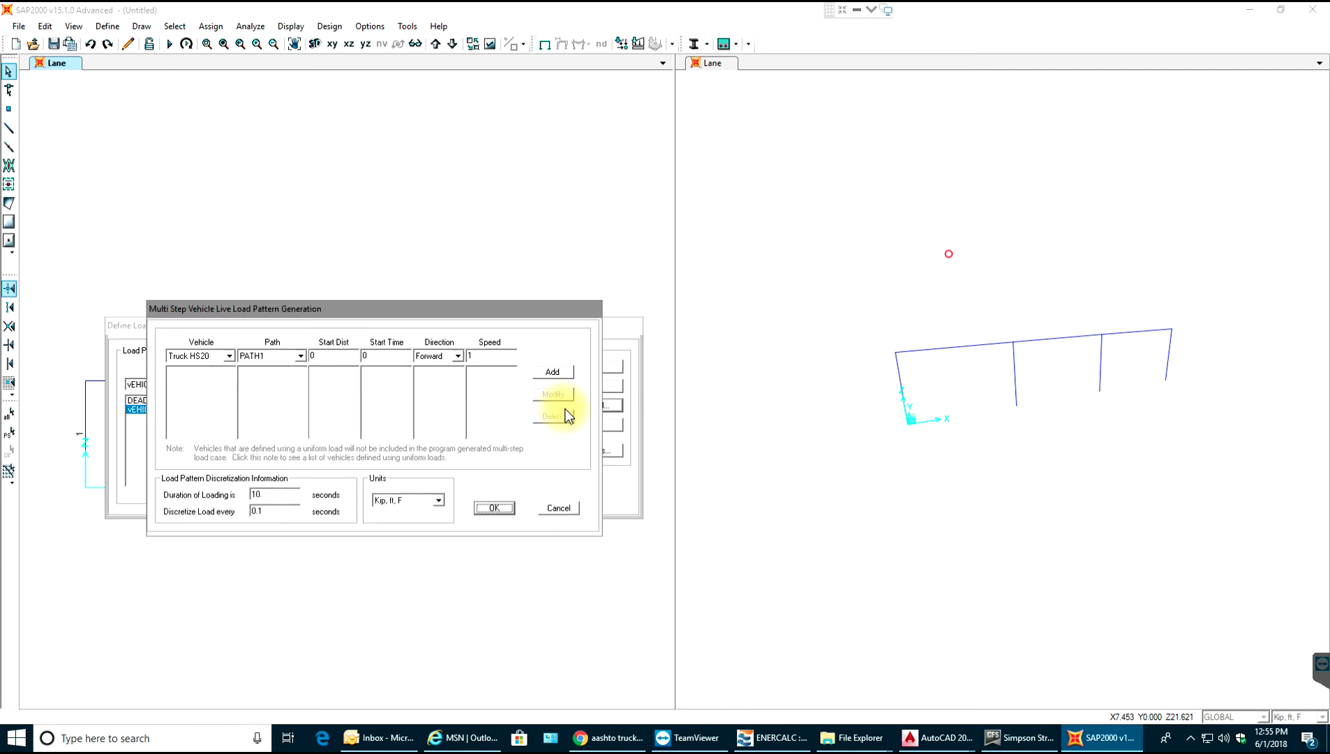
pyautogui.click(229, 354)
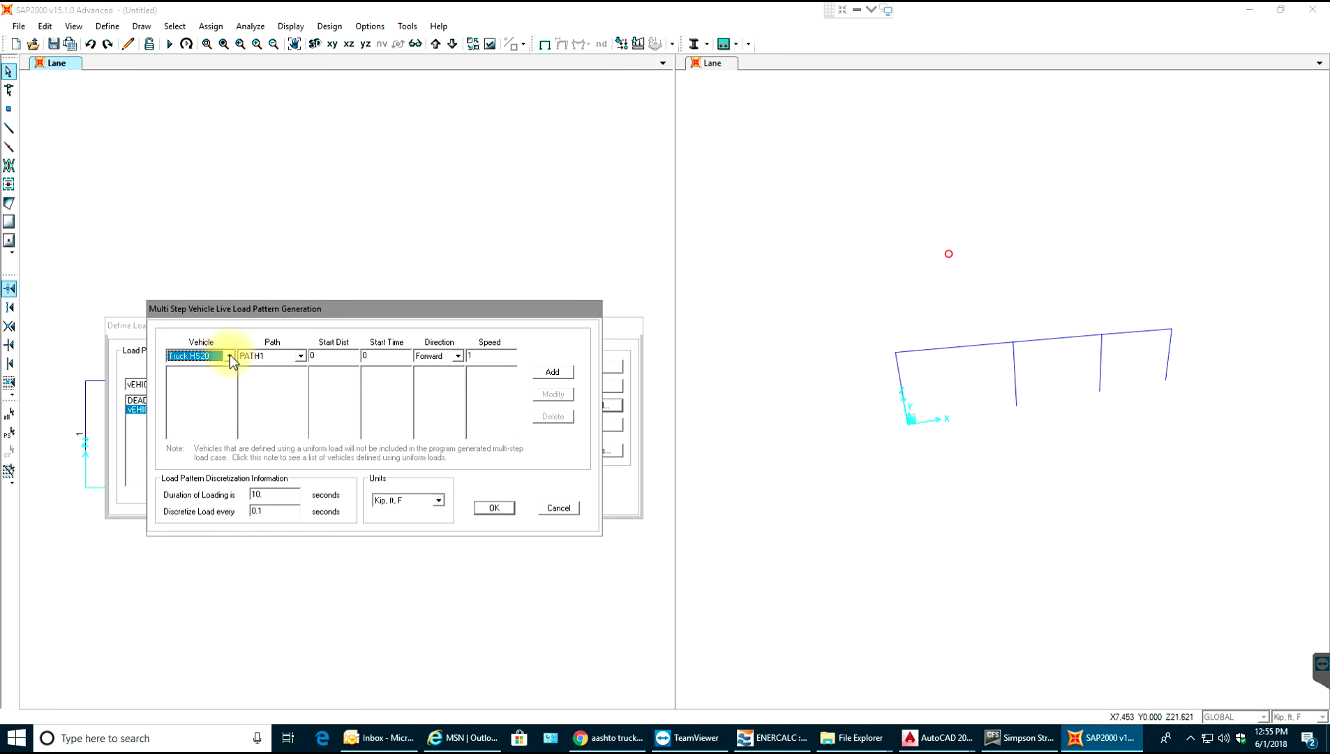
pyautogui.click(301, 357)
pyautogui.click(304, 363)
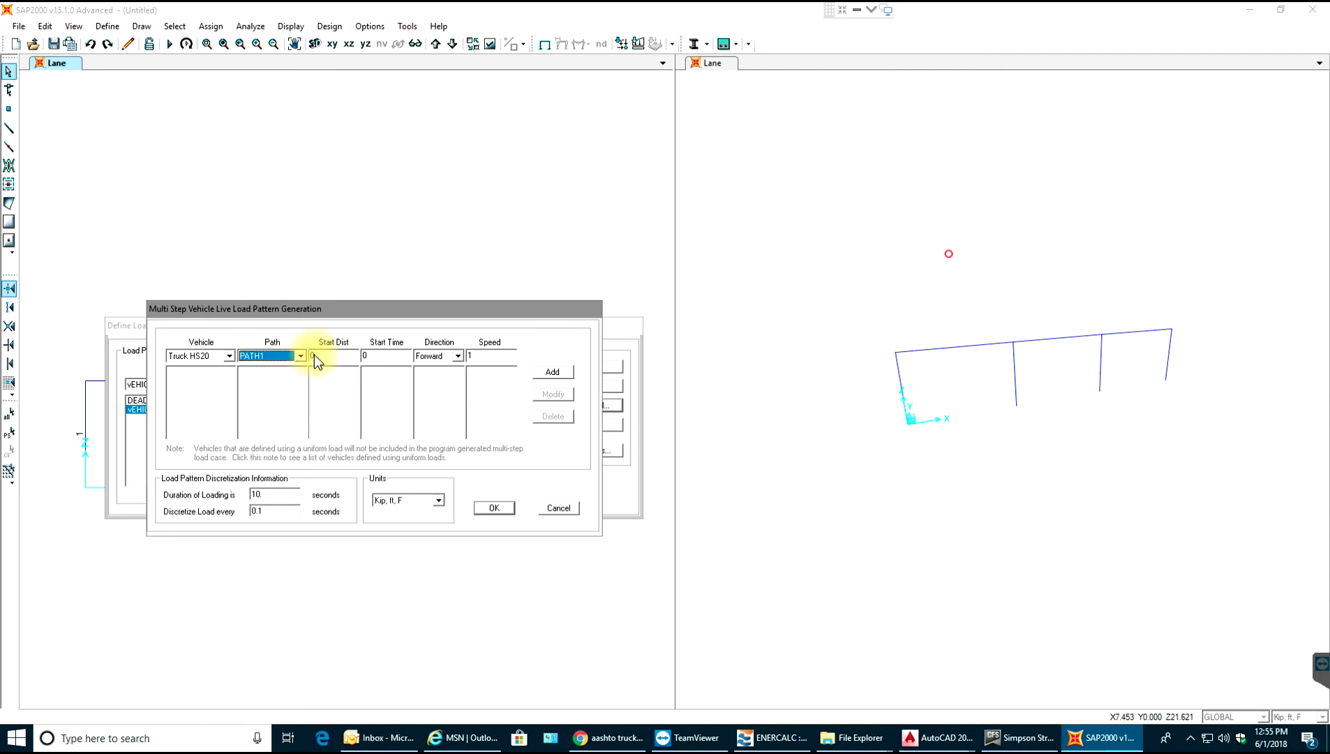
pyautogui.click(550, 373)
# Add a second Truck HS20 entry on PATH1 with direction Backward and accept the vehicle live load and load pattern definitions.
pyautogui.click(457, 357)
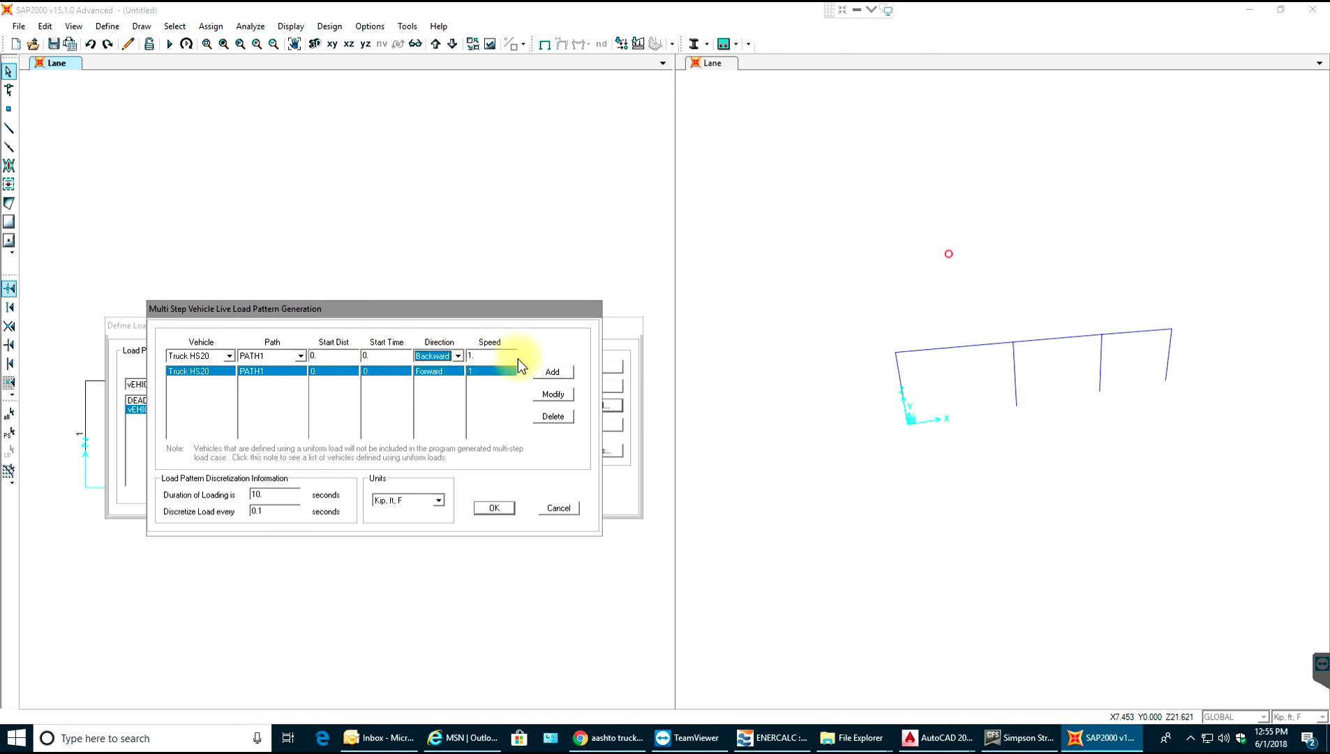
pyautogui.click(554, 377)
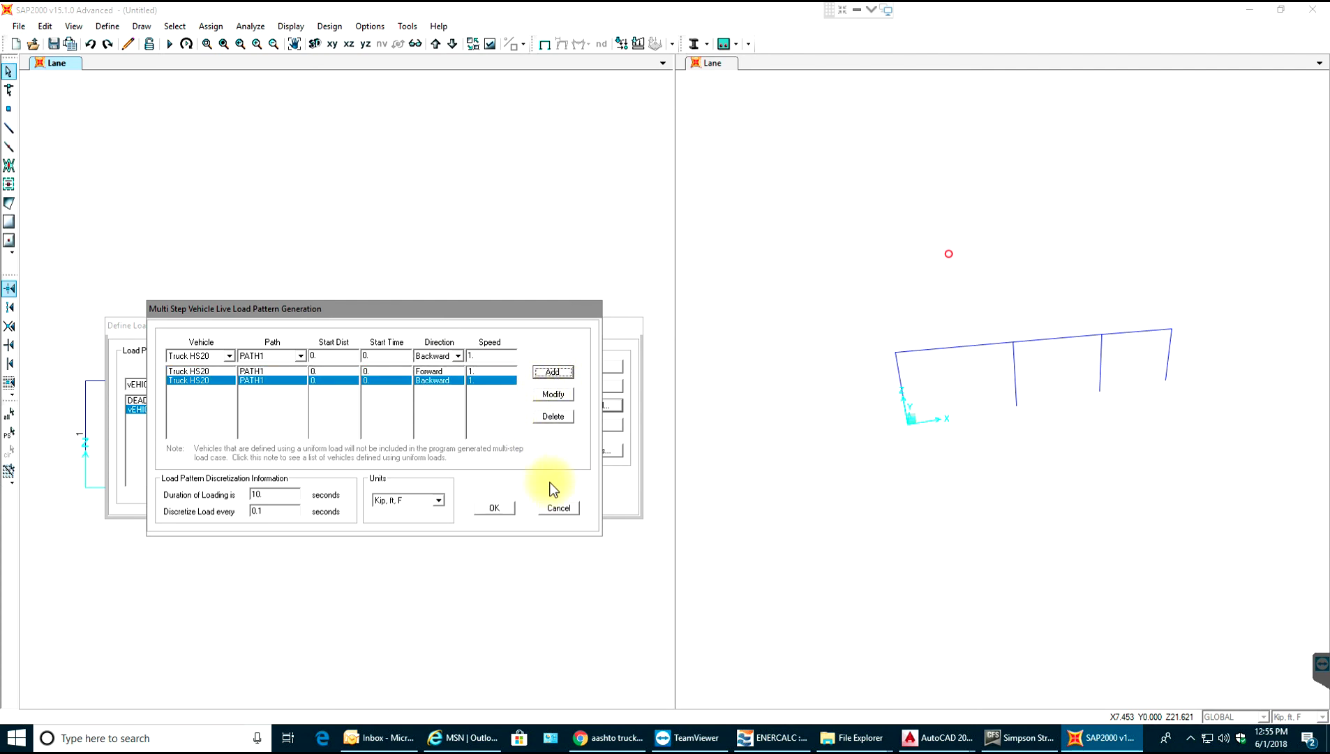
pyautogui.click(497, 508)
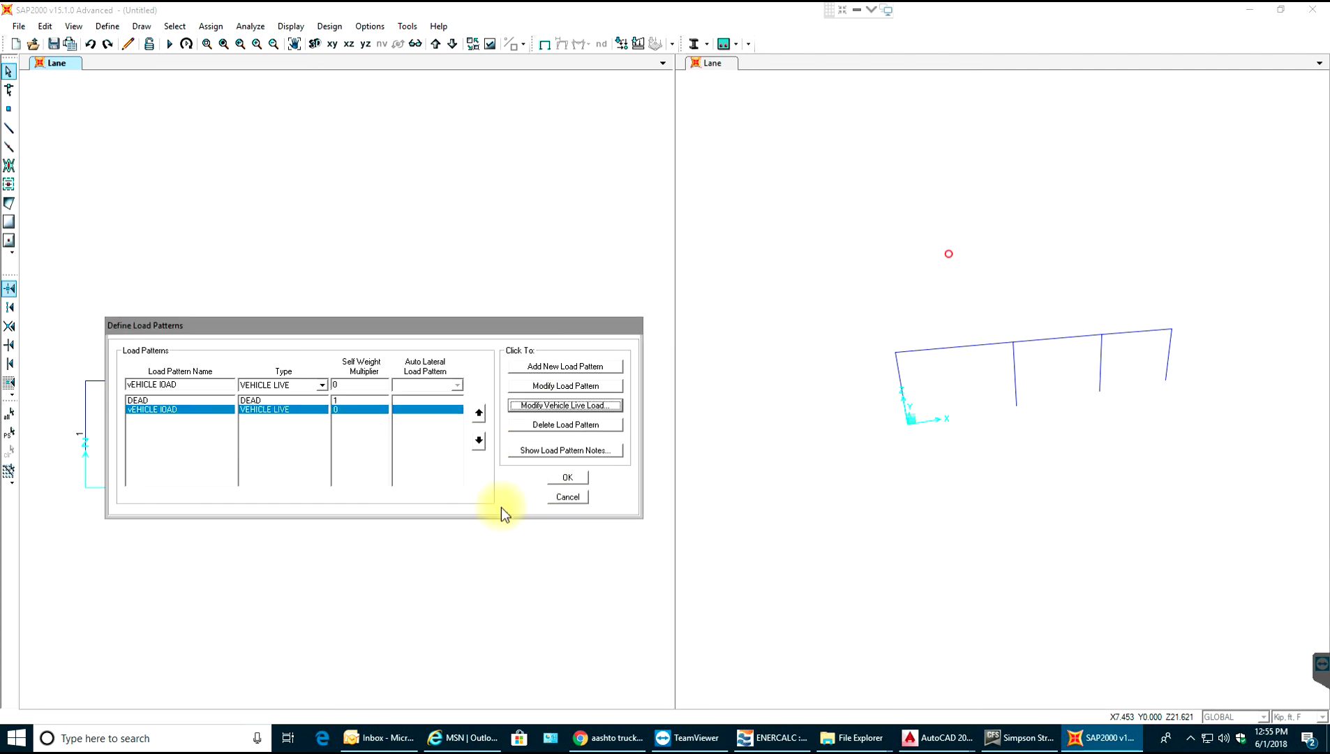
pyautogui.click(557, 480)
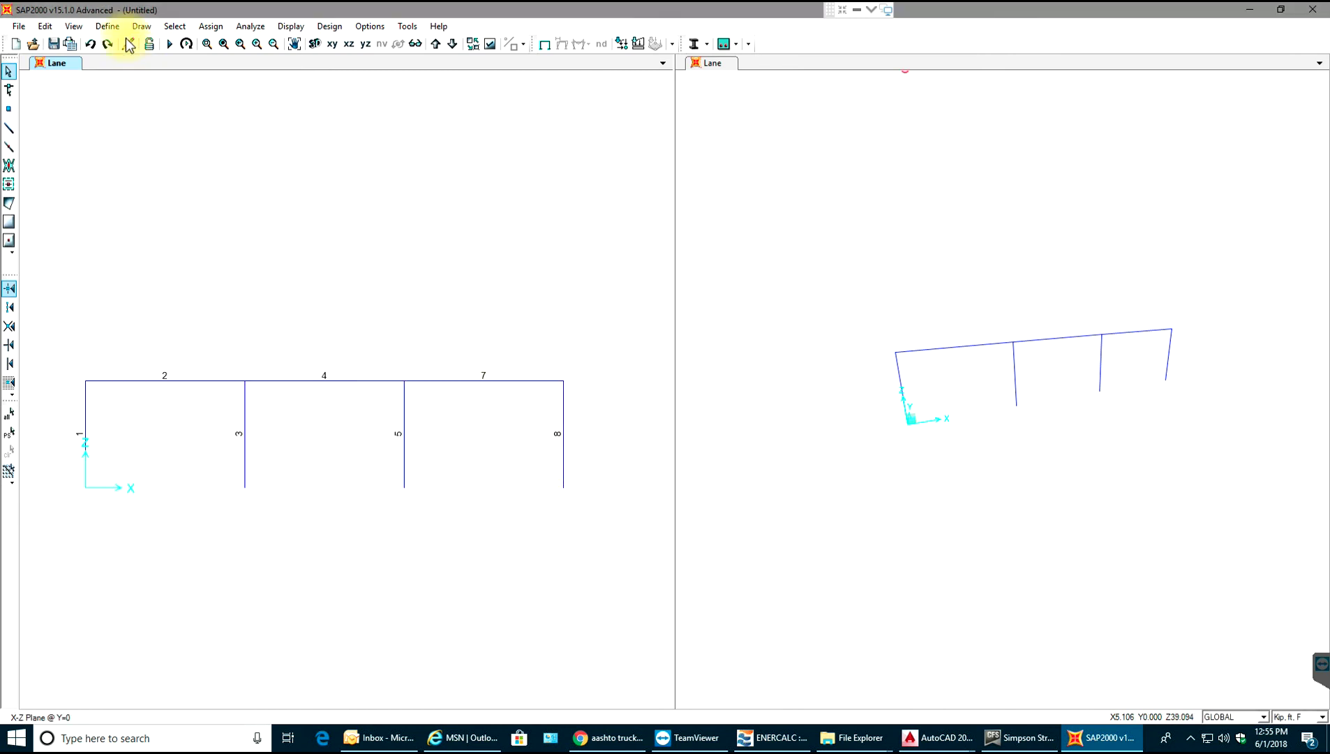
# Open the vEHICLE lOAD load case for modification and change its load case type to Moving Load.
pyautogui.click(108, 26)
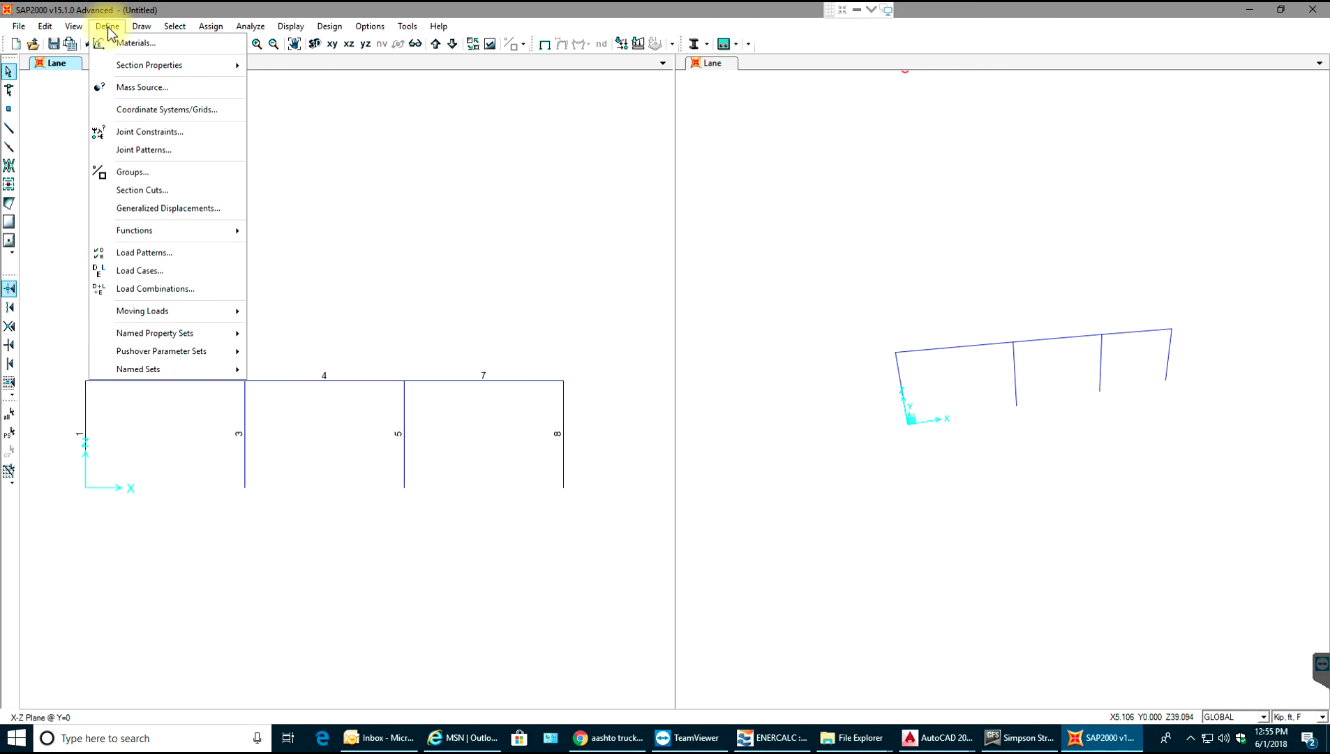
pyautogui.click(167, 274)
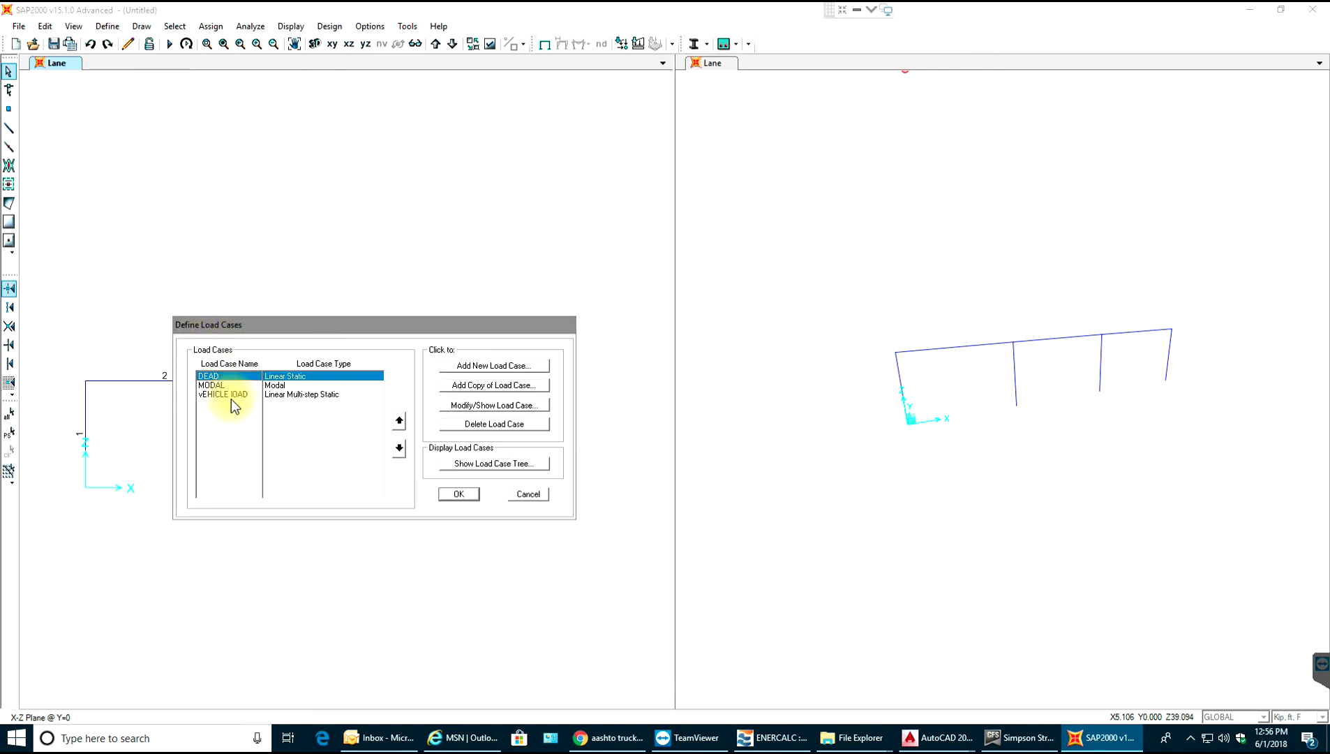
pyautogui.click(262, 395)
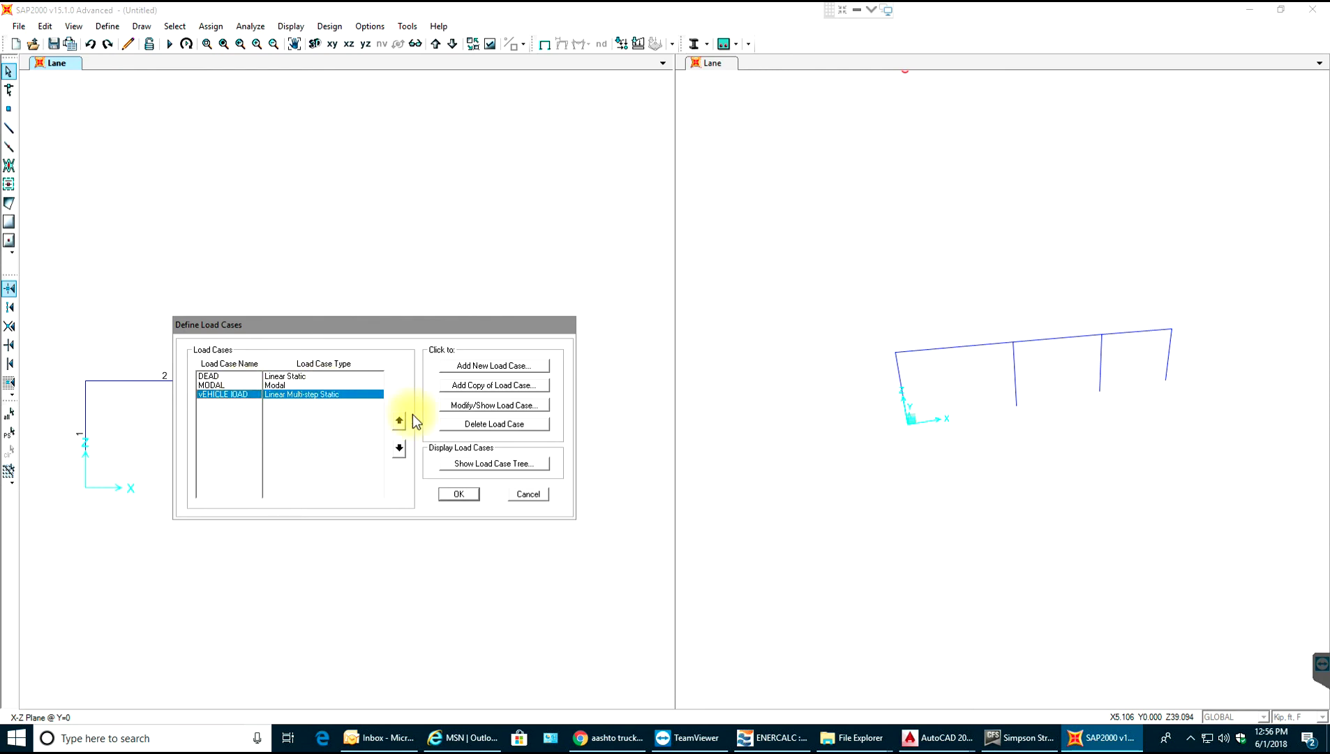
pyautogui.click(470, 406)
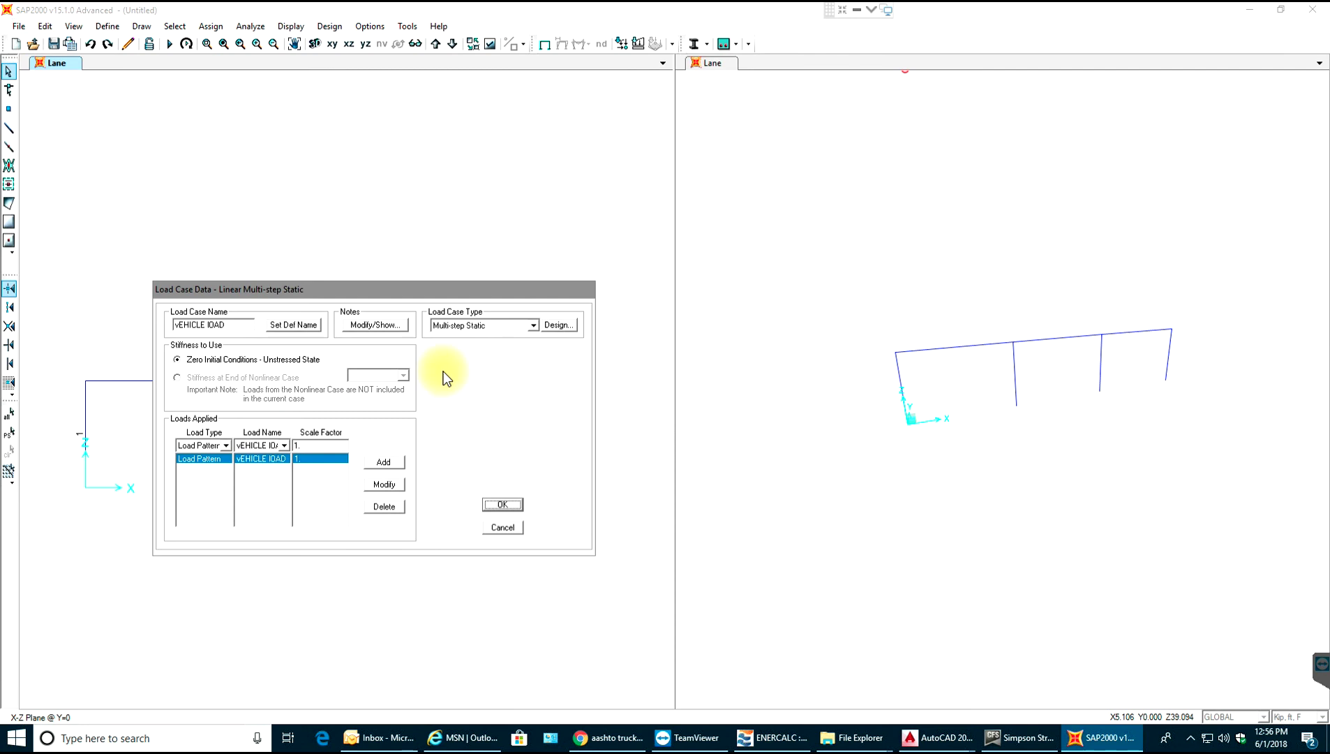
pyautogui.click(471, 325)
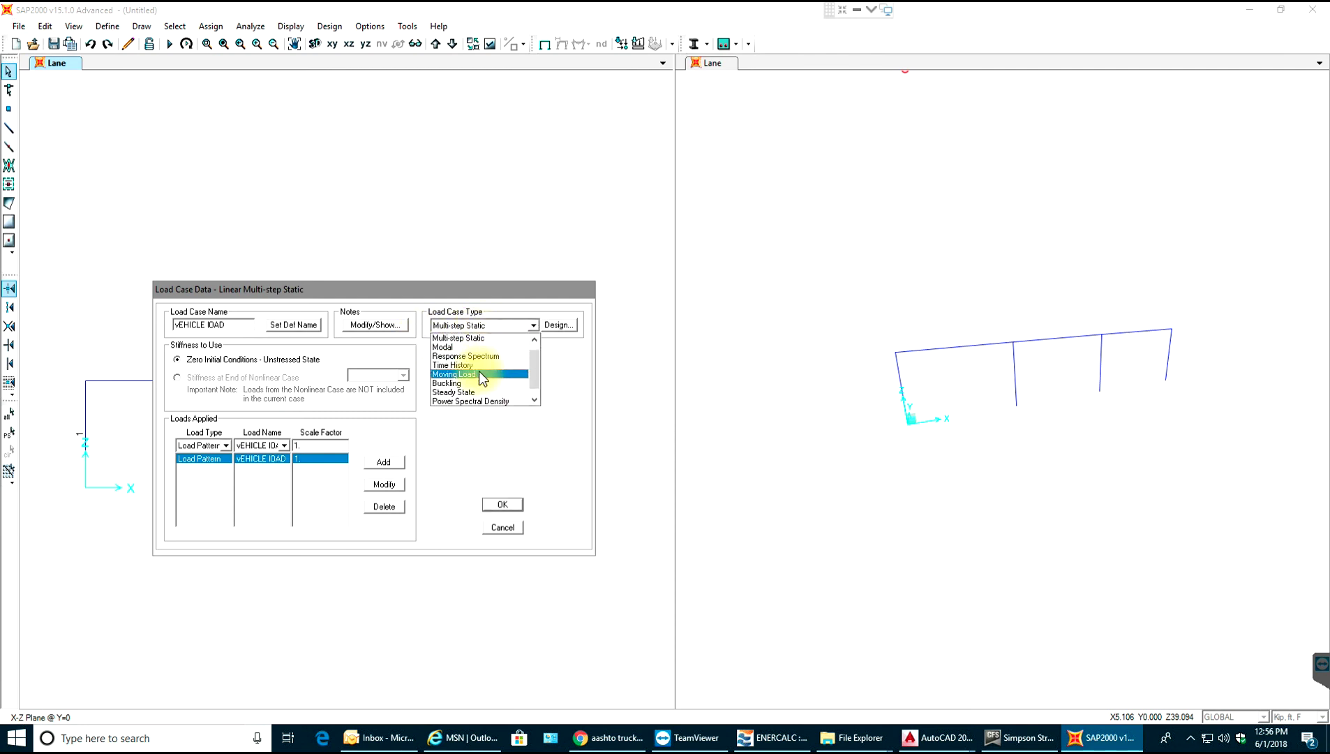
pyautogui.click(475, 376)
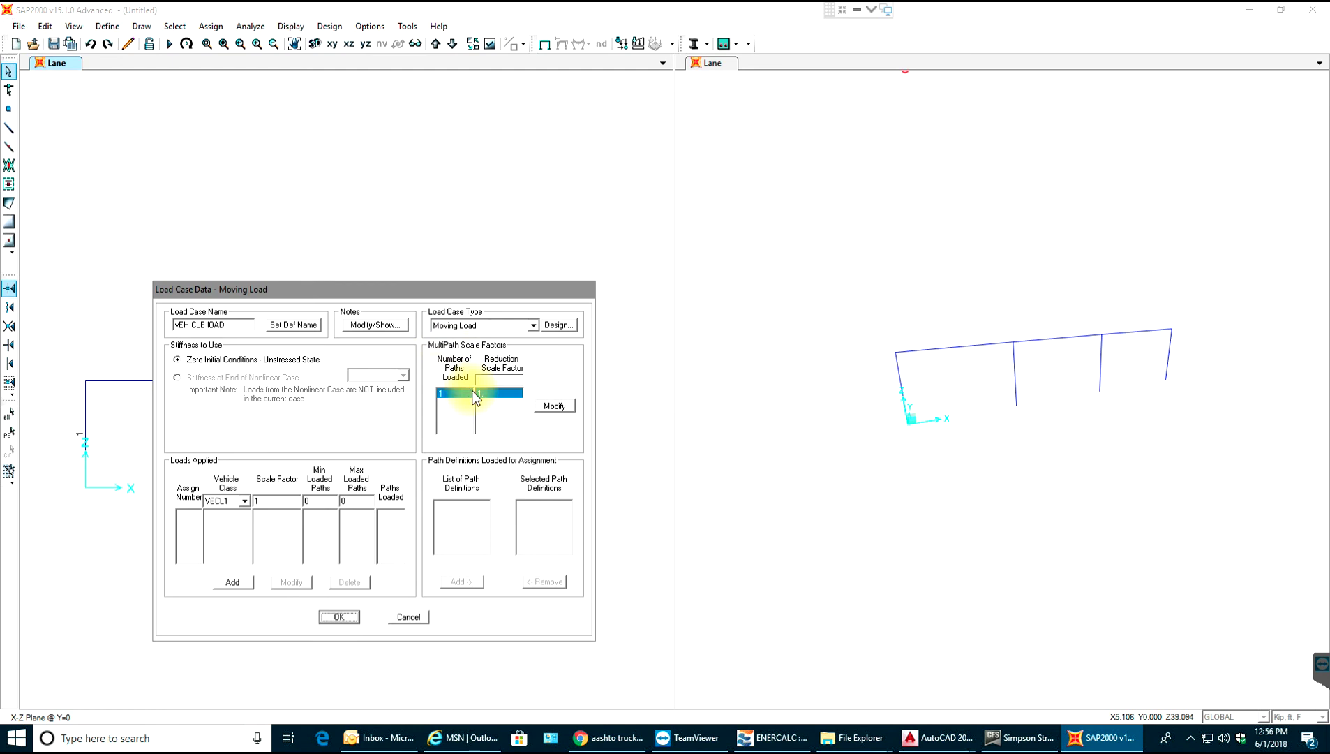
# Apply vehicle class VECL1 with scale factor 1 to the moving load case and accept the load case definitions.
pyautogui.click(247, 501)
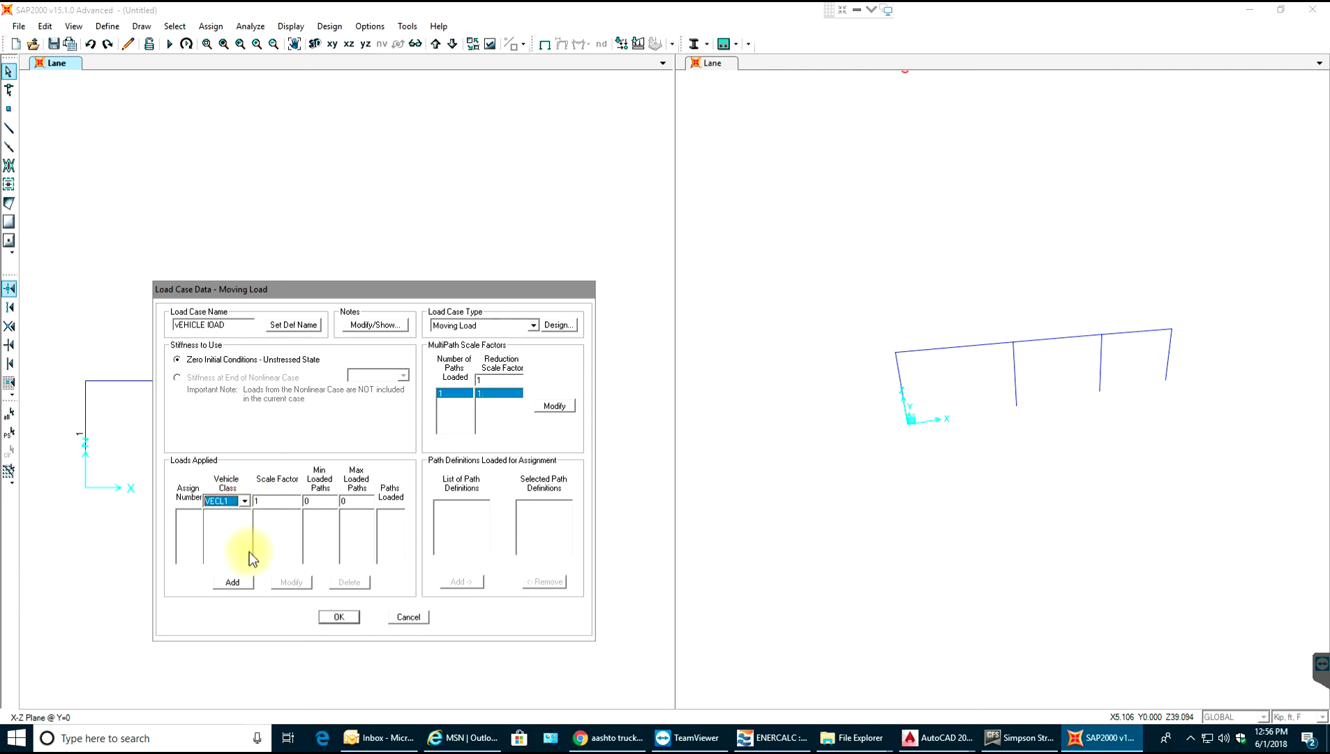
pyautogui.click(235, 582)
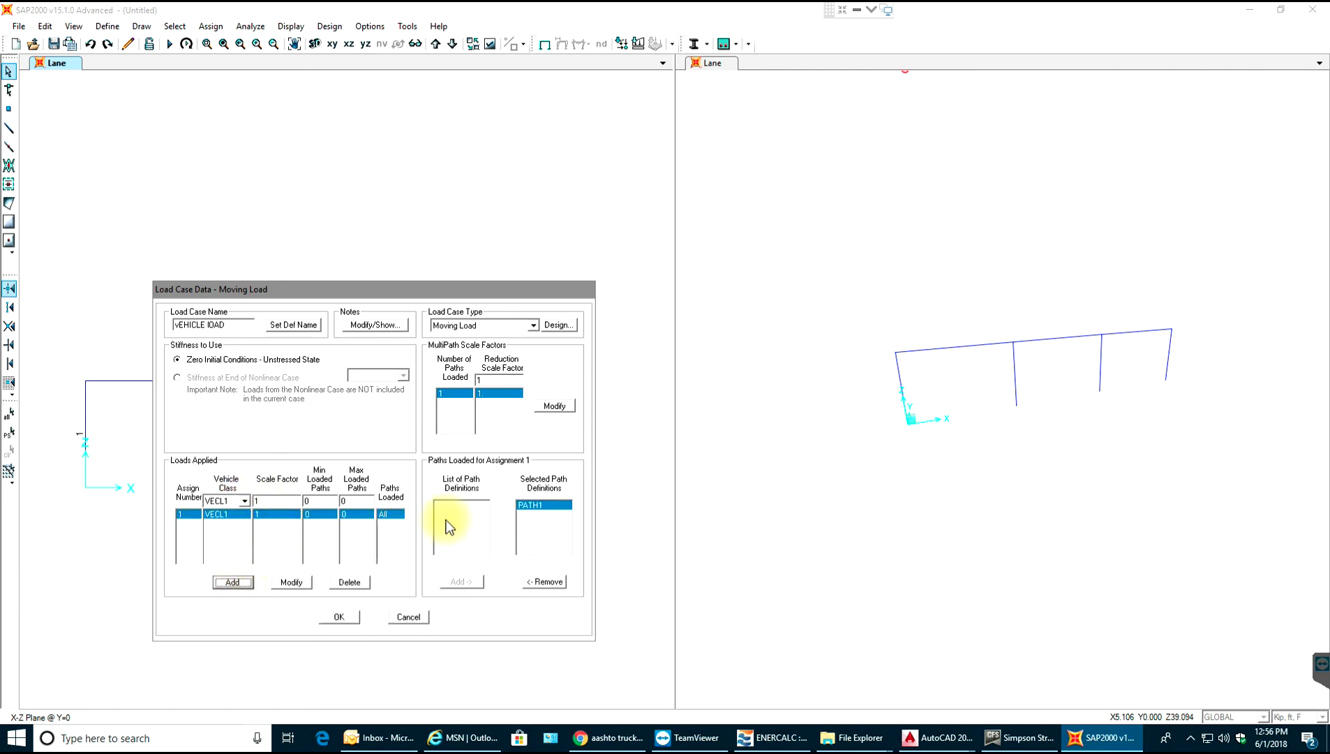
pyautogui.click(339, 617)
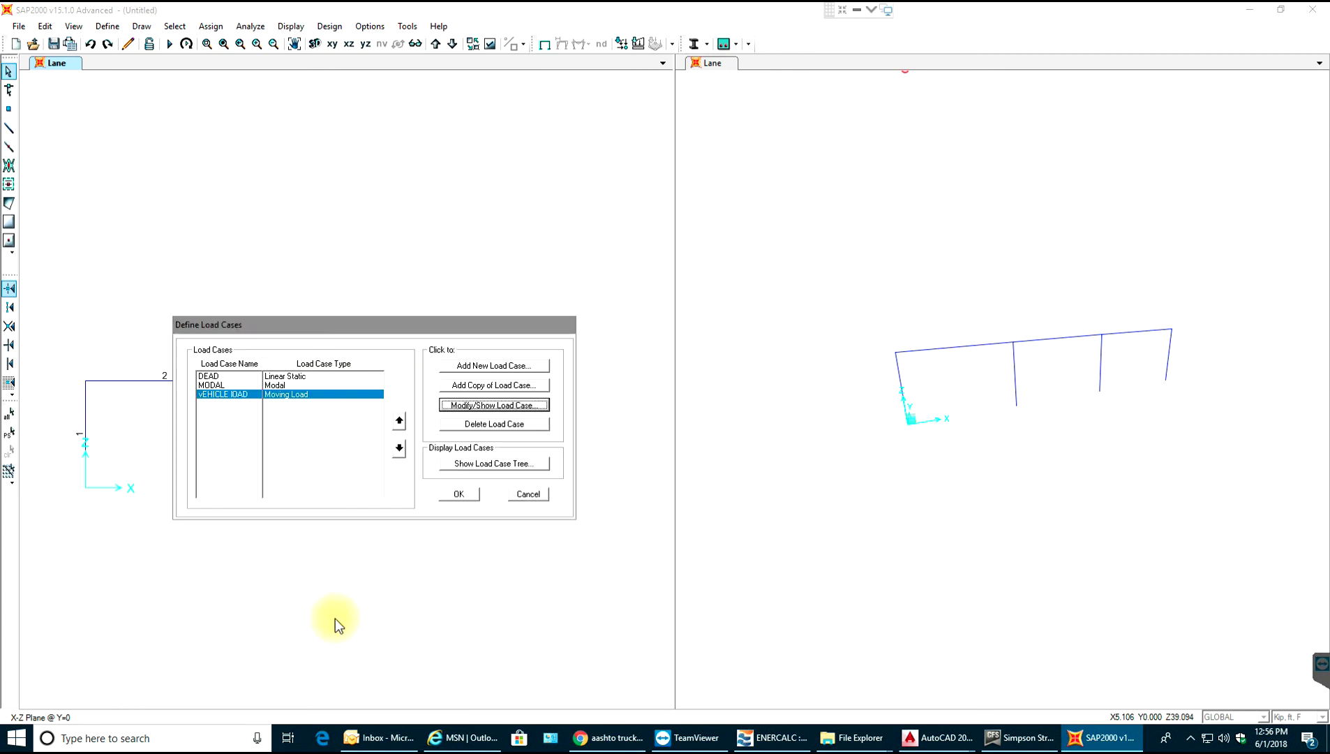
pyautogui.click(457, 494)
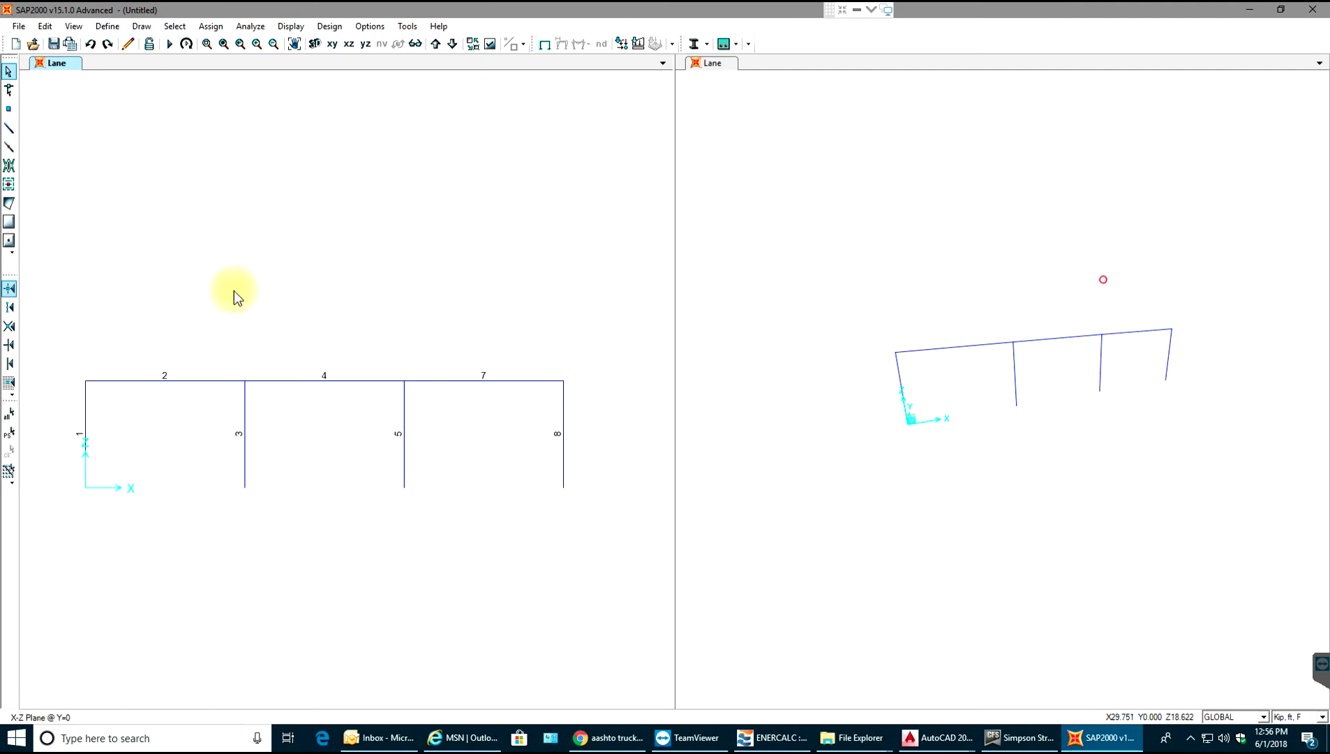
pyautogui.click(106, 27)
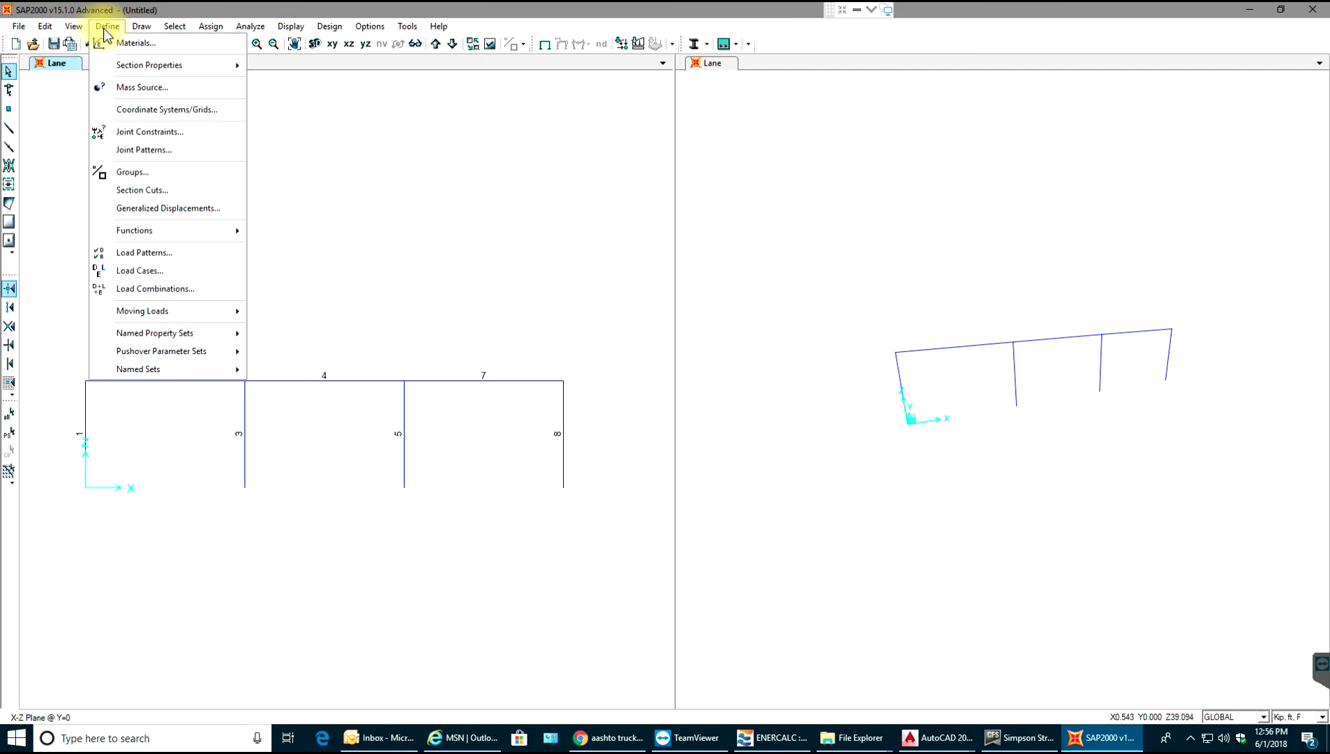
pyautogui.click(103, 28)
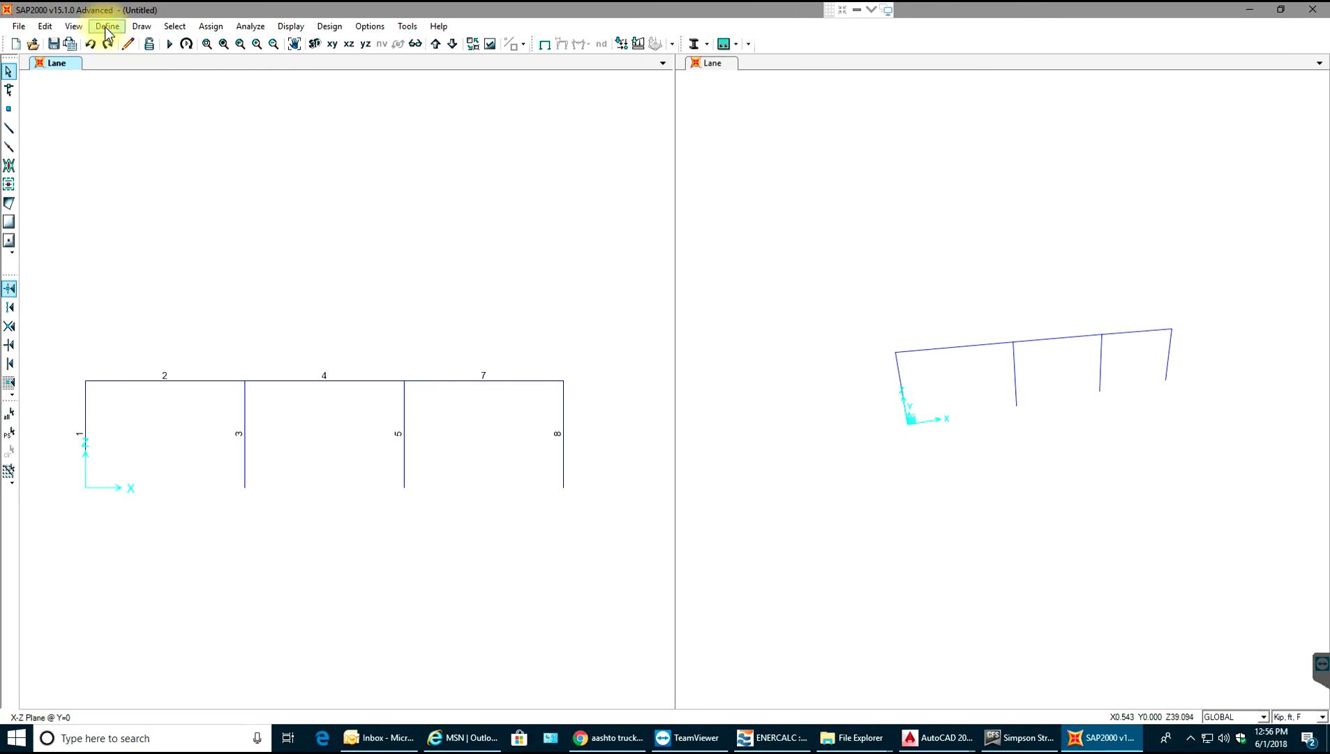
pyautogui.click(216, 29)
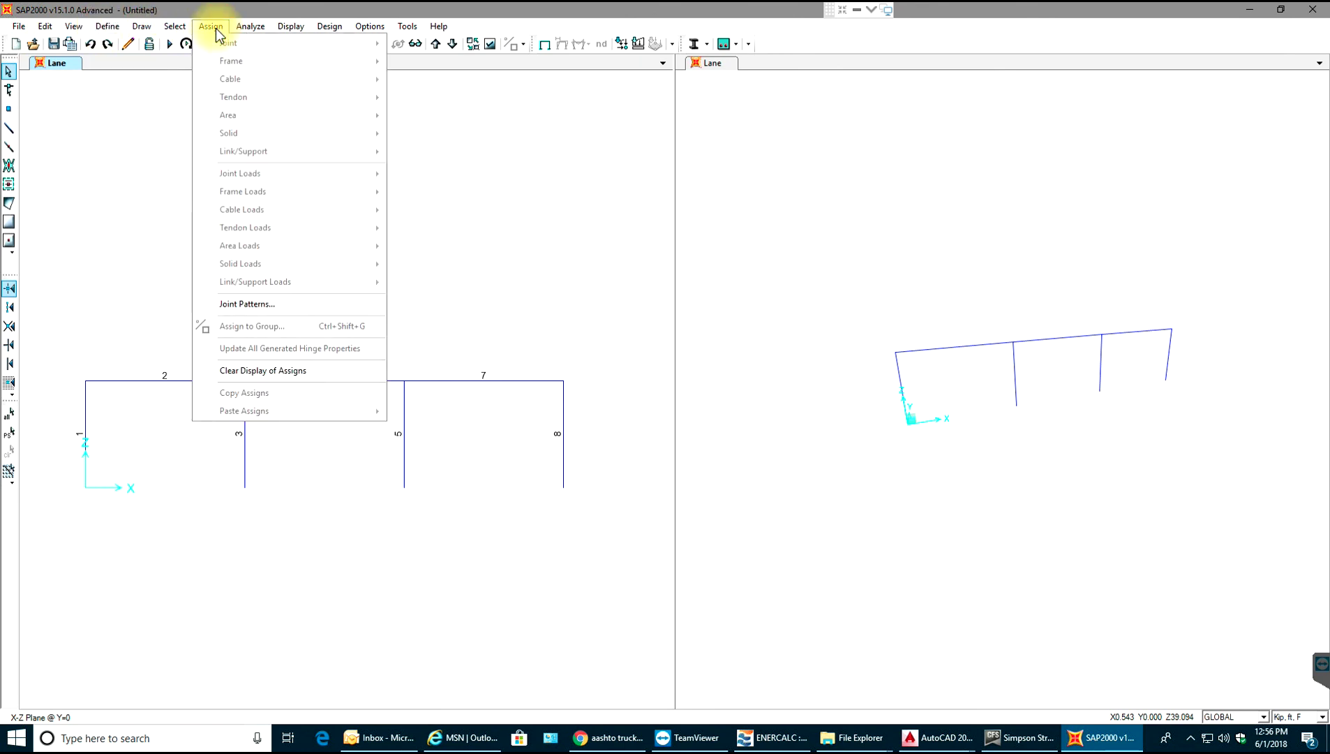
pyautogui.click(216, 29)
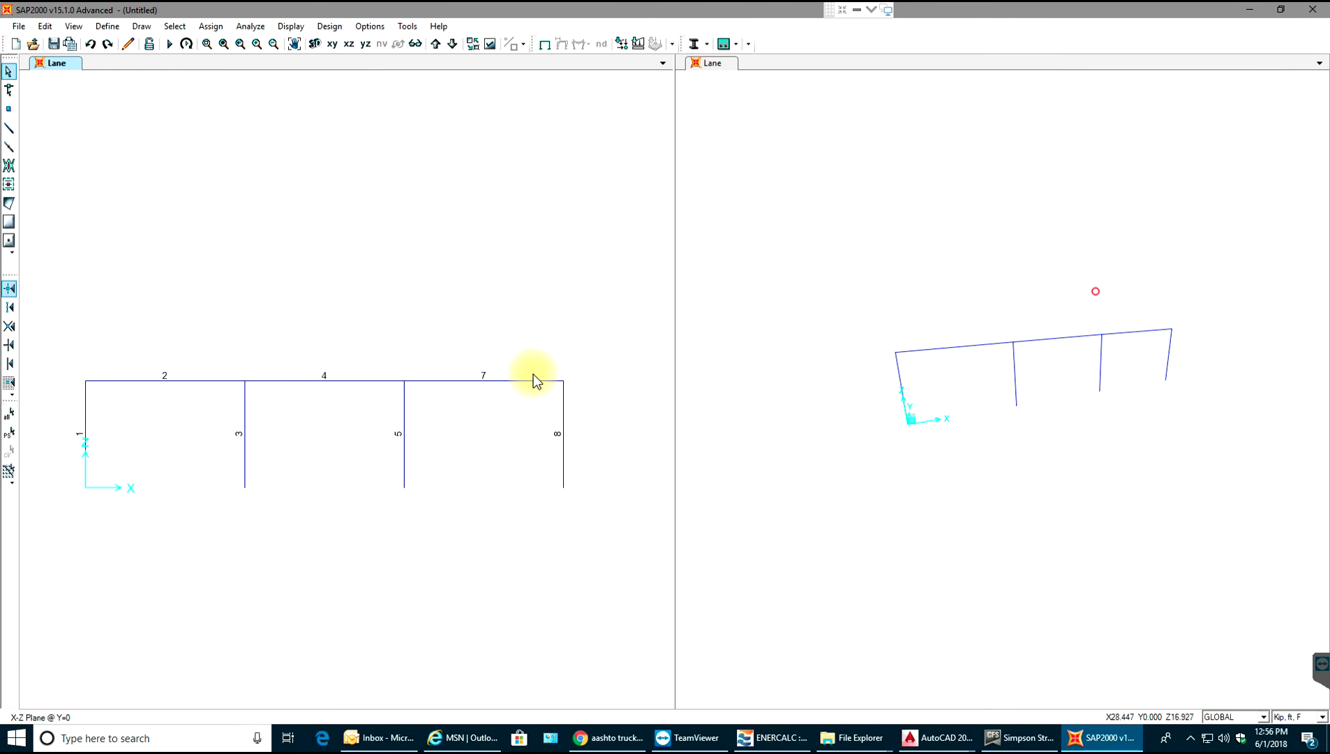
# Select the four joints at the column bases and assign fixed joint restraints to them.
pyautogui.moveTo(585, 489); pyautogui.dragTo(8, 513)
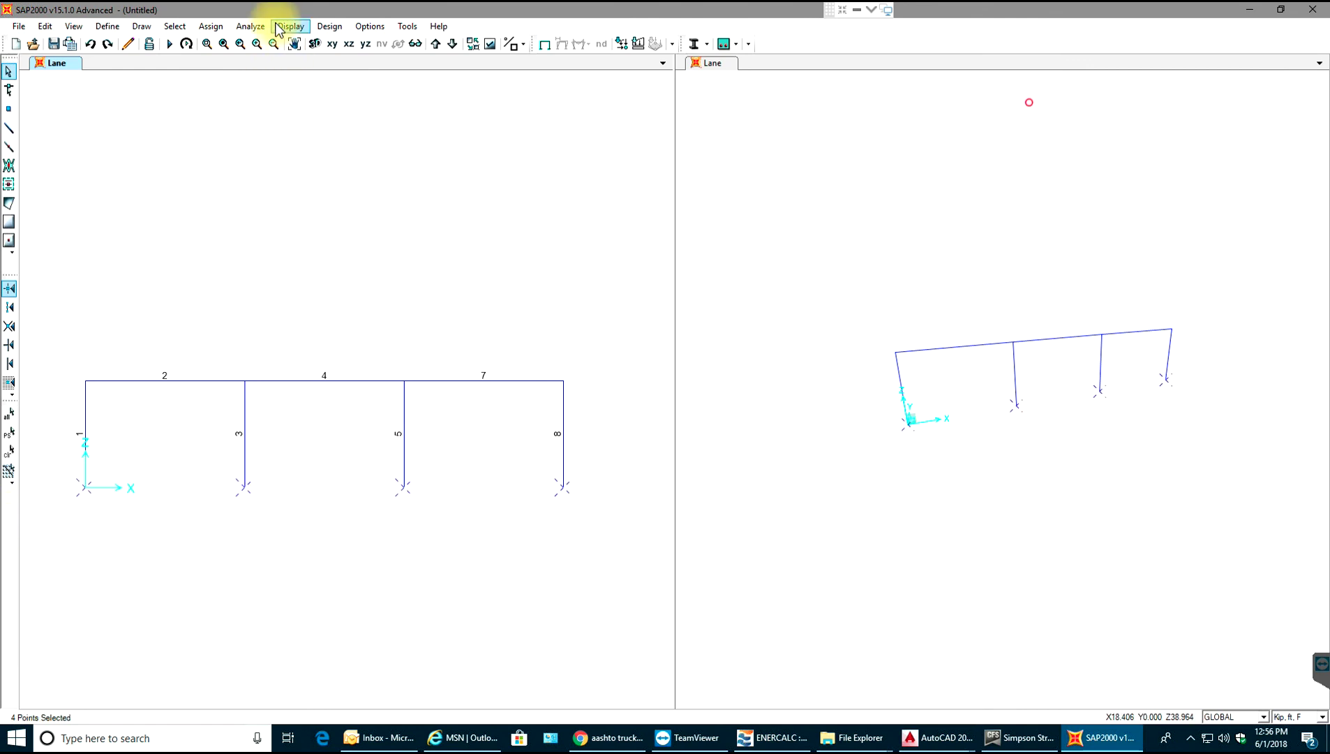
pyautogui.click(211, 30)
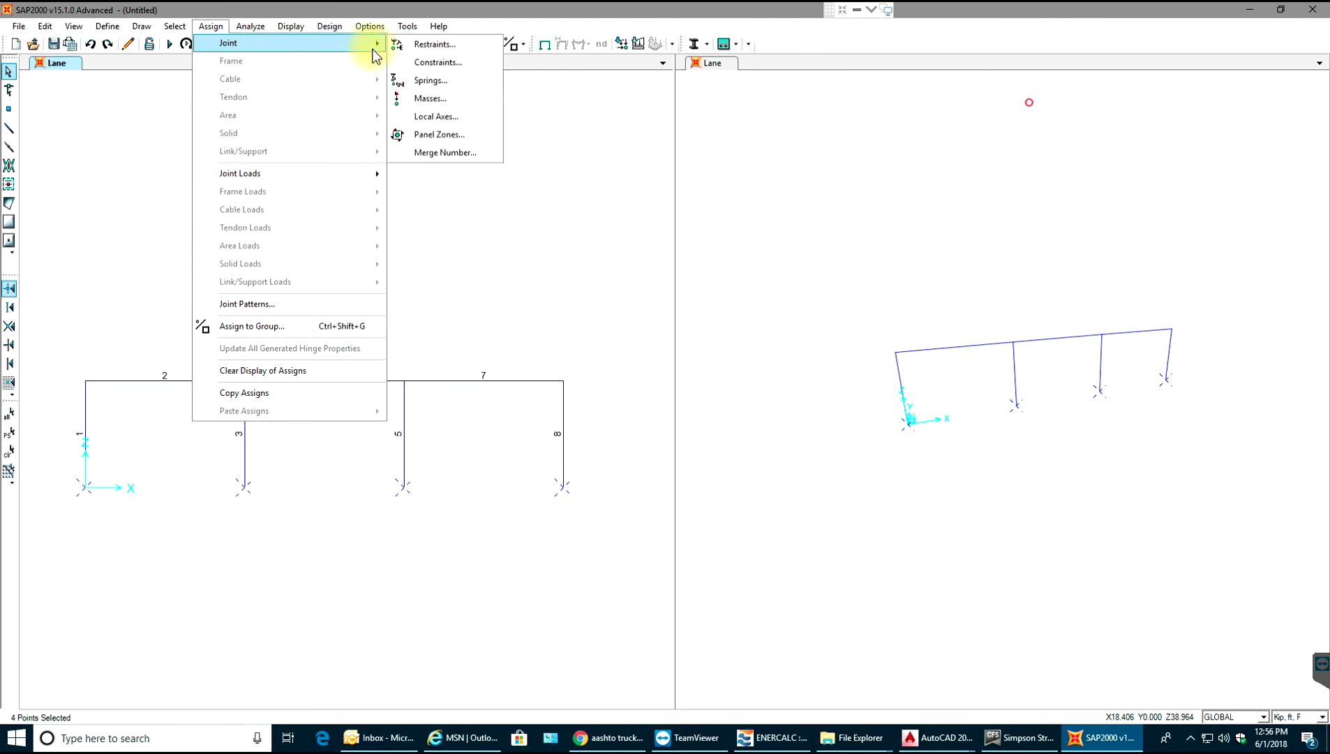
pyautogui.click(407, 46)
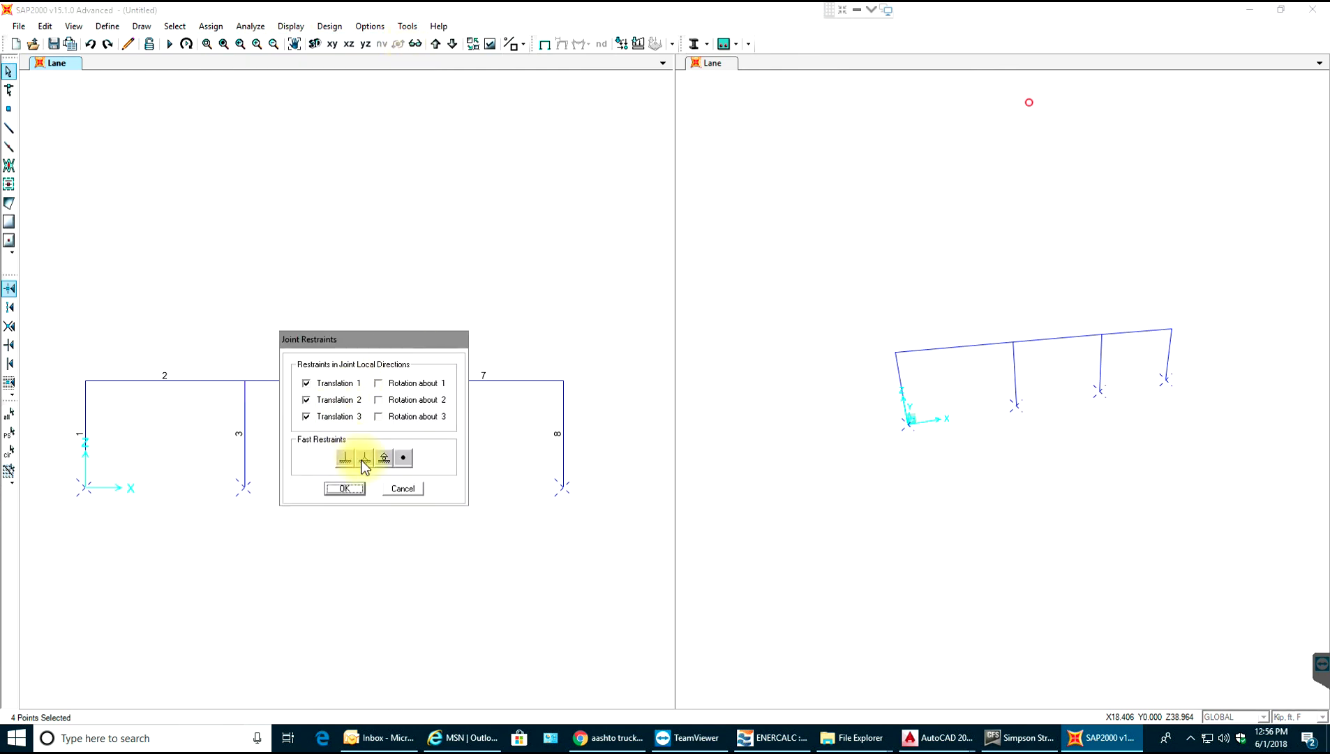
pyautogui.click(335, 490)
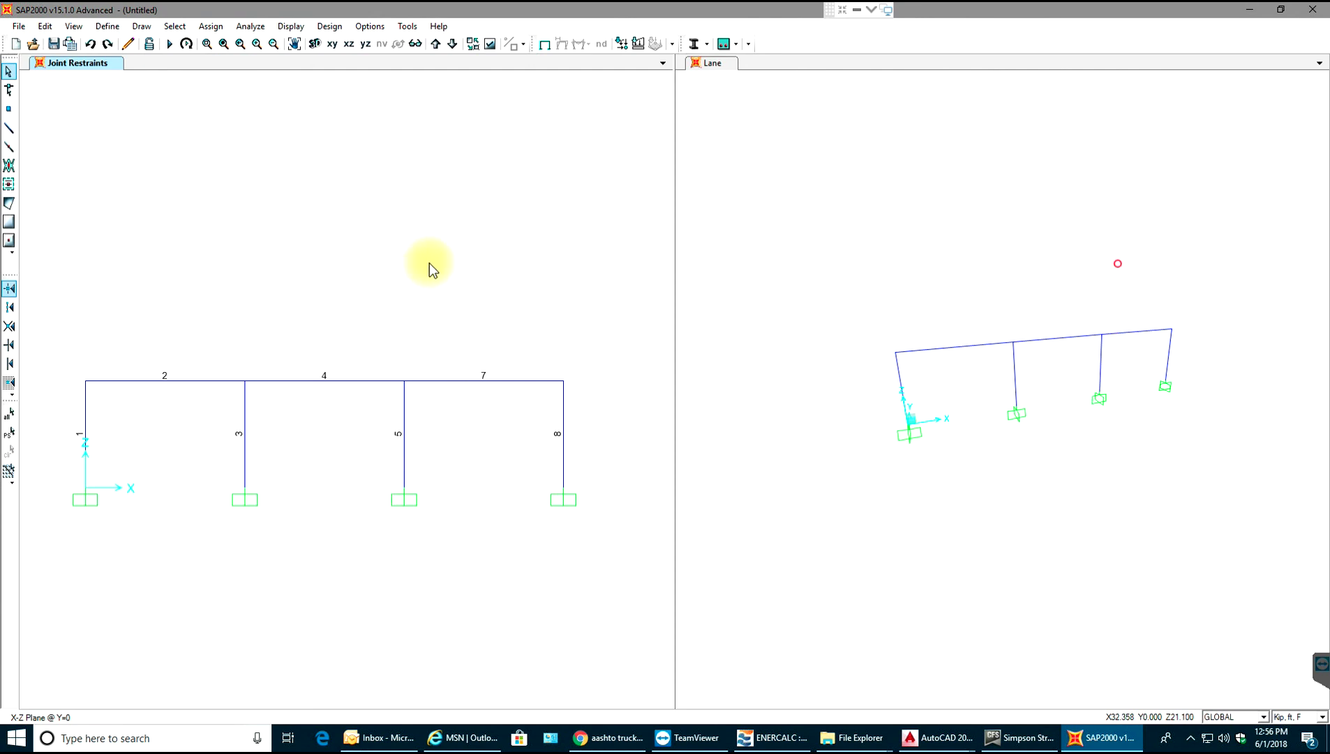
# Set the DEAD and MODAL load cases to Do Not Run for the analysis.
pyautogui.click(169, 45)
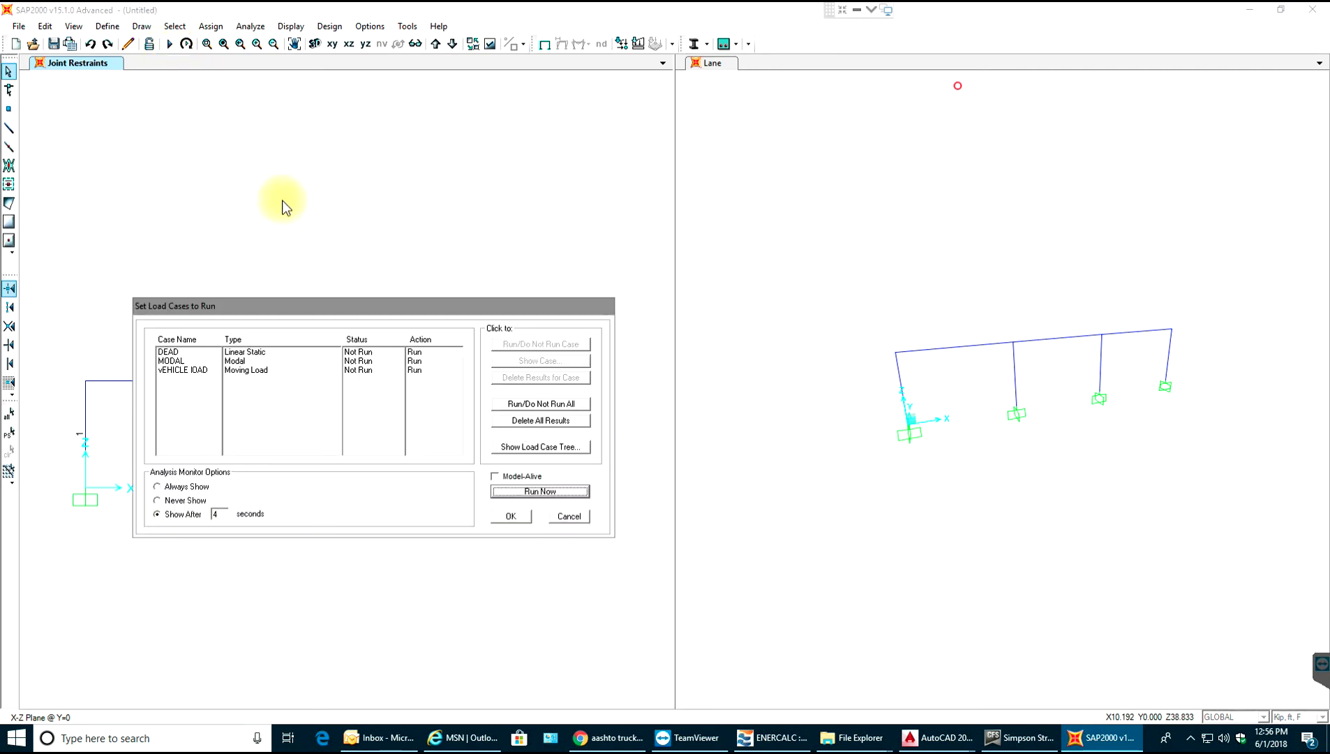
pyautogui.click(423, 360)
pyautogui.moveTo(412, 353); pyautogui.dragTo(412, 353)
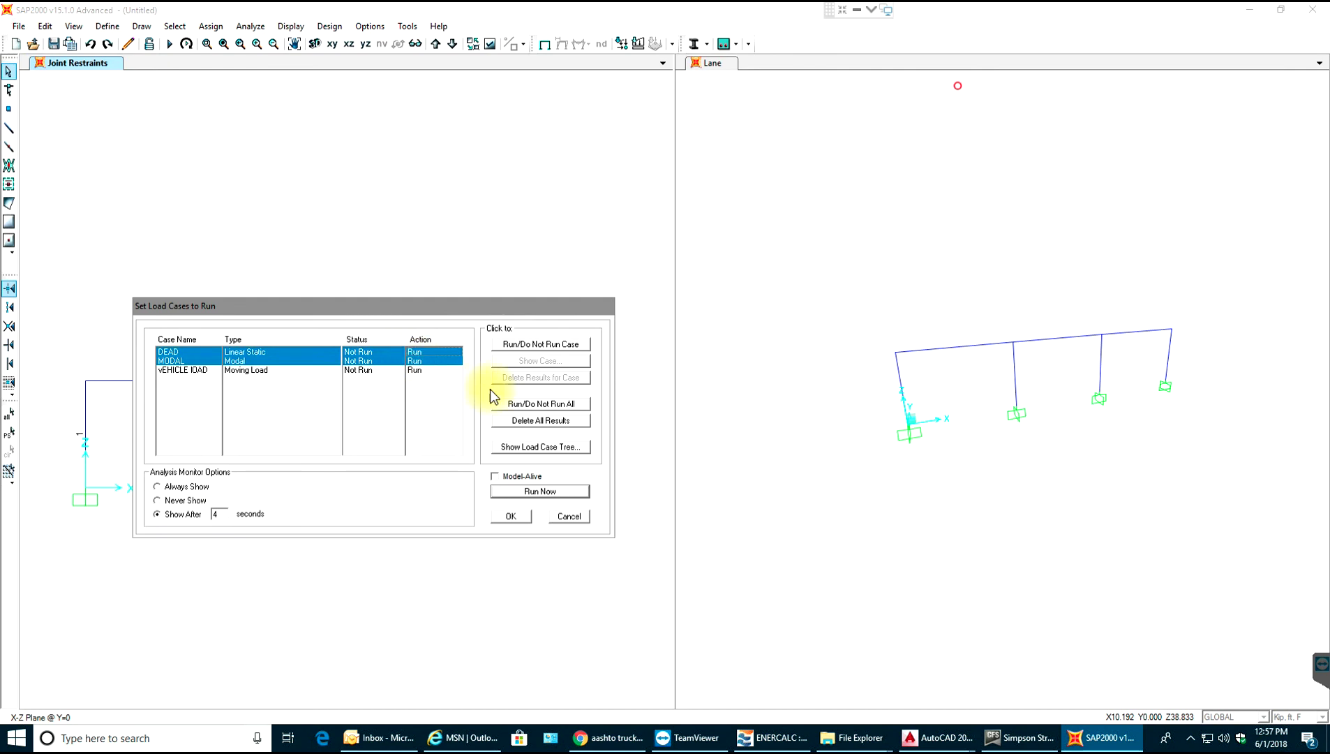
pyautogui.click(535, 346)
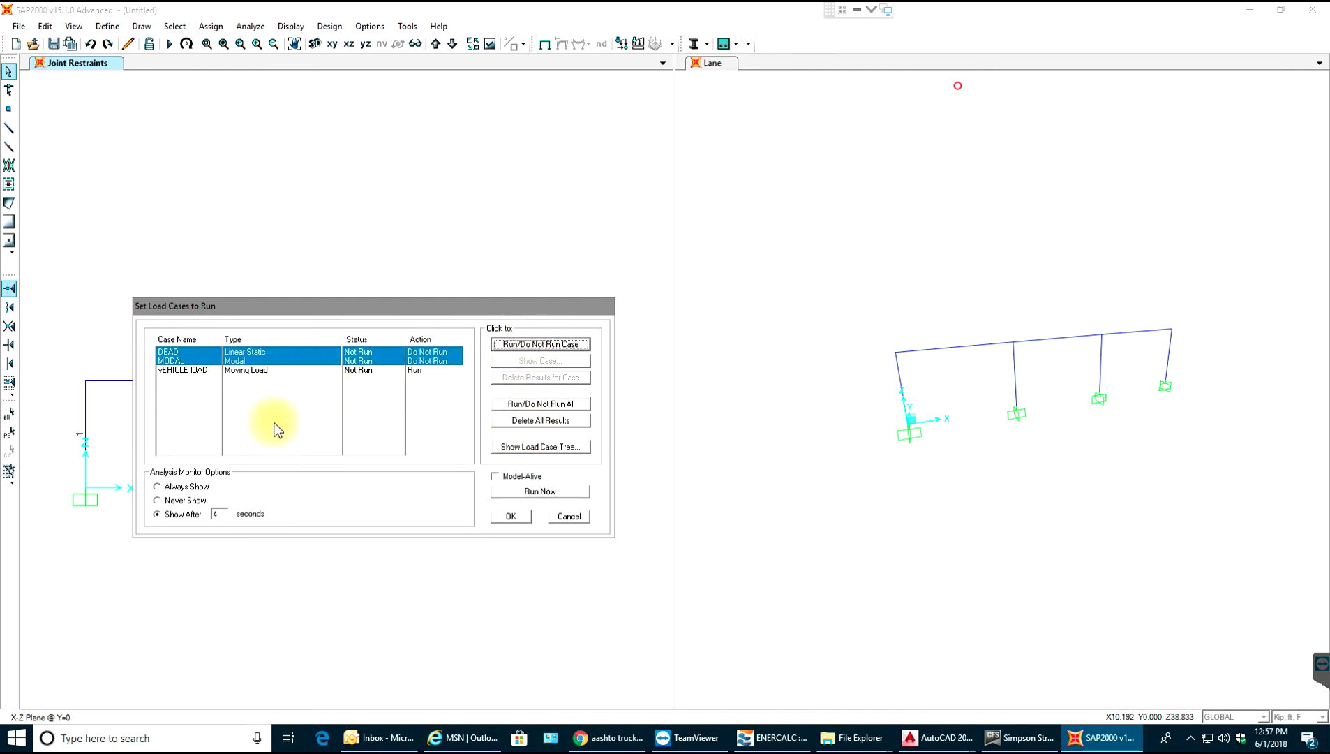
# Run the analysis and save the model file as mOVING lOAD.
pyautogui.click(539, 490)
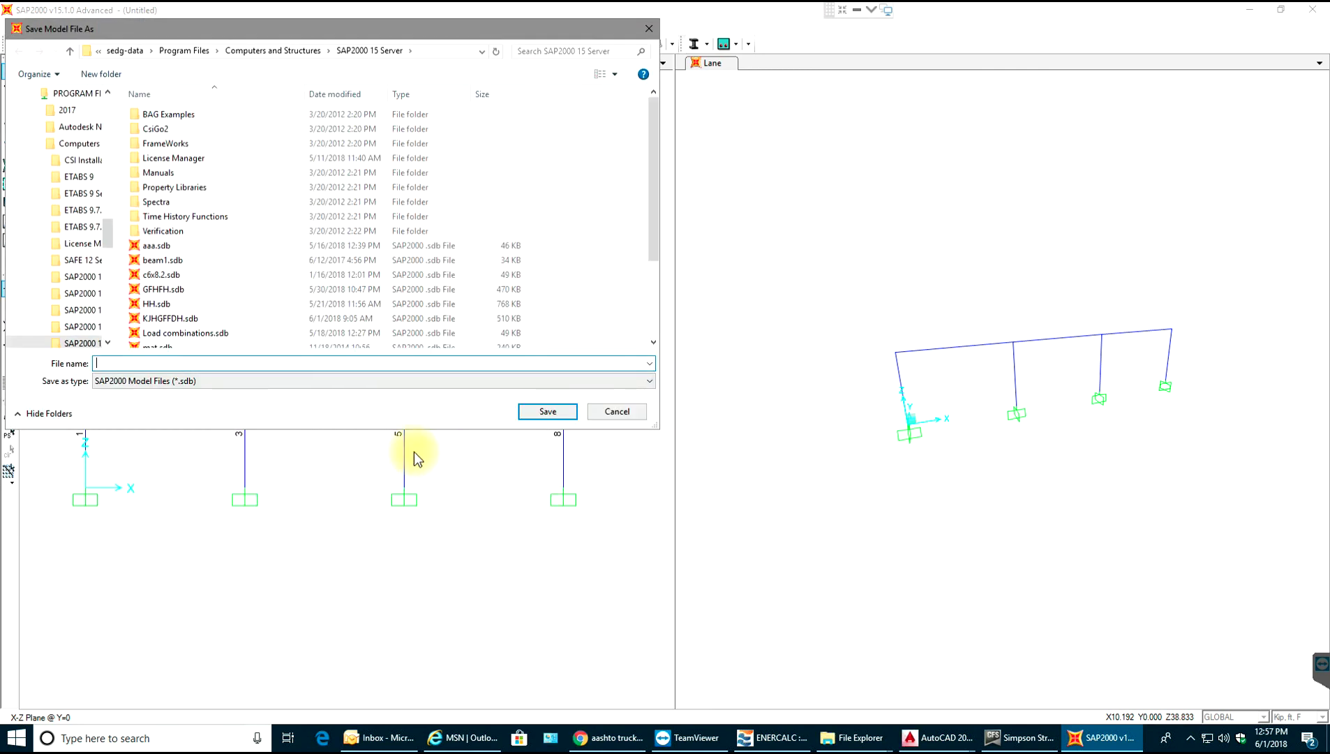
pyautogui.write('a')
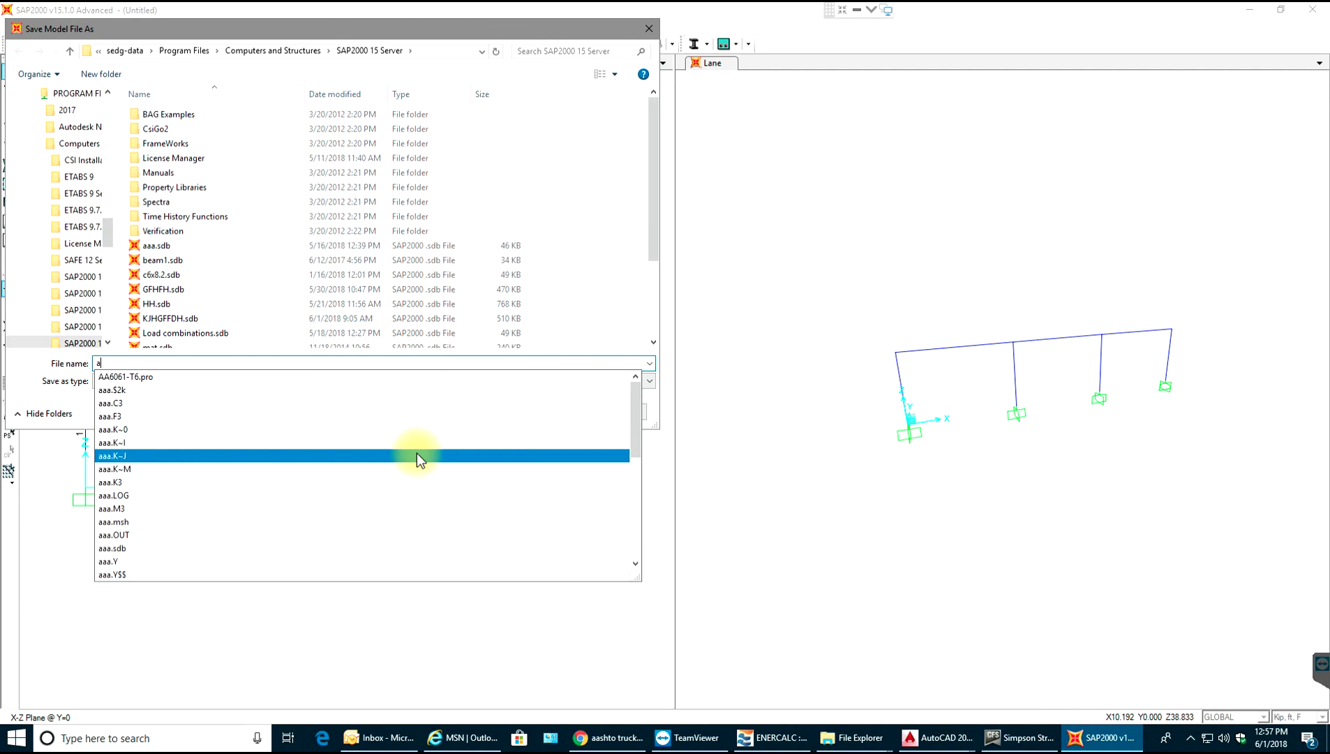
pyautogui.press('BackSpace')
pyautogui.write('m0')
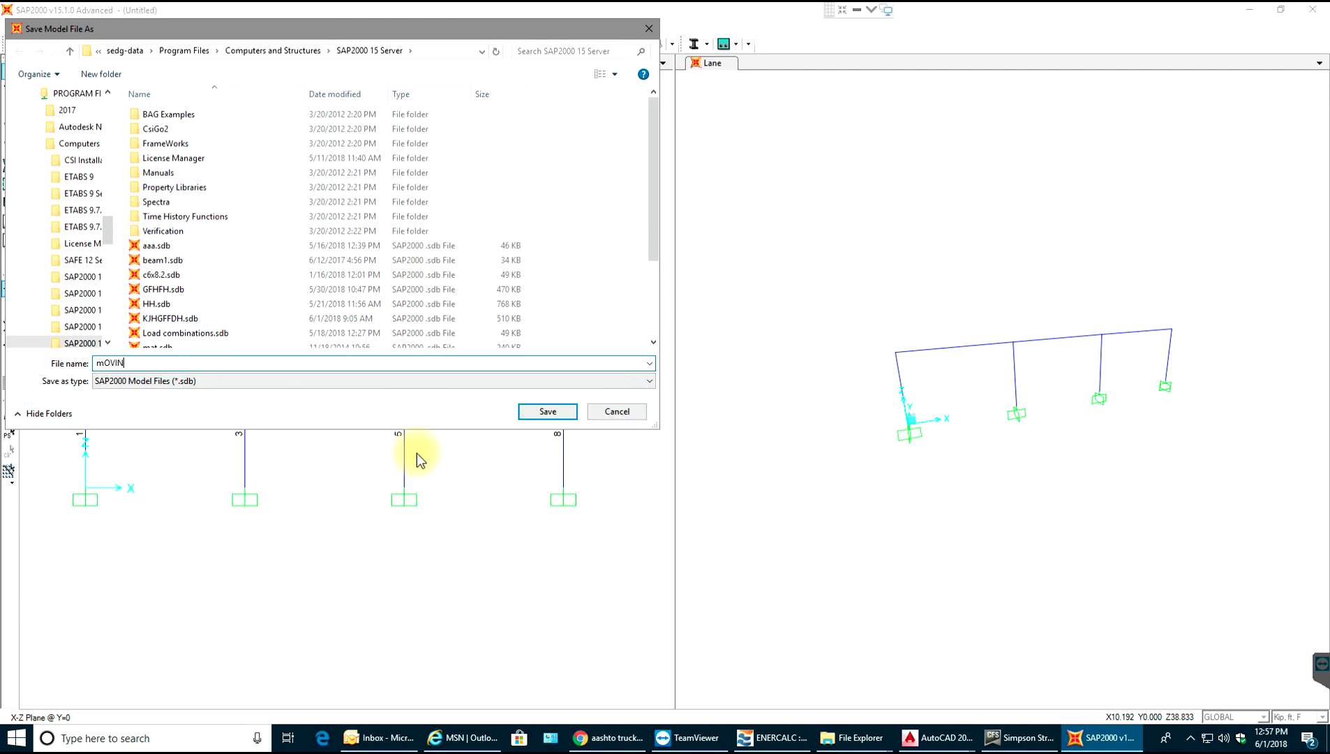
pyautogui.write('VING lOAD')
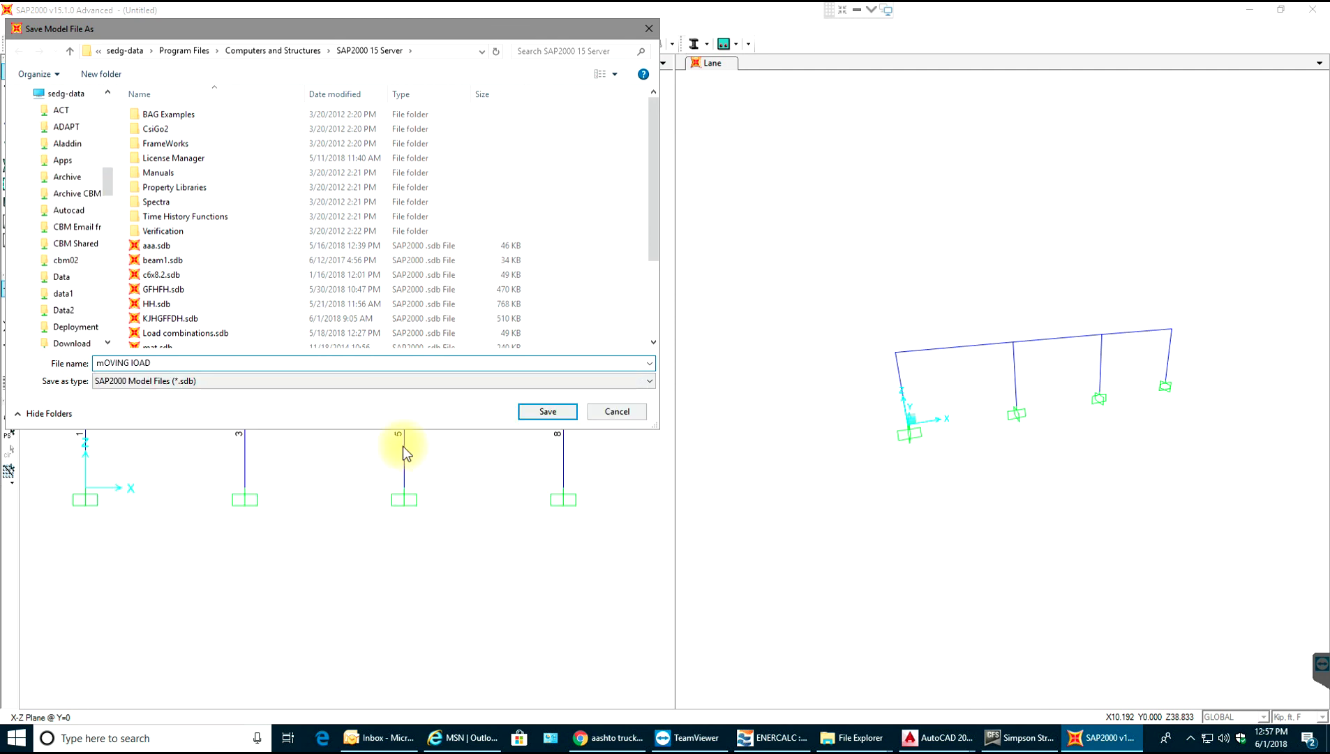
pyautogui.click(547, 412)
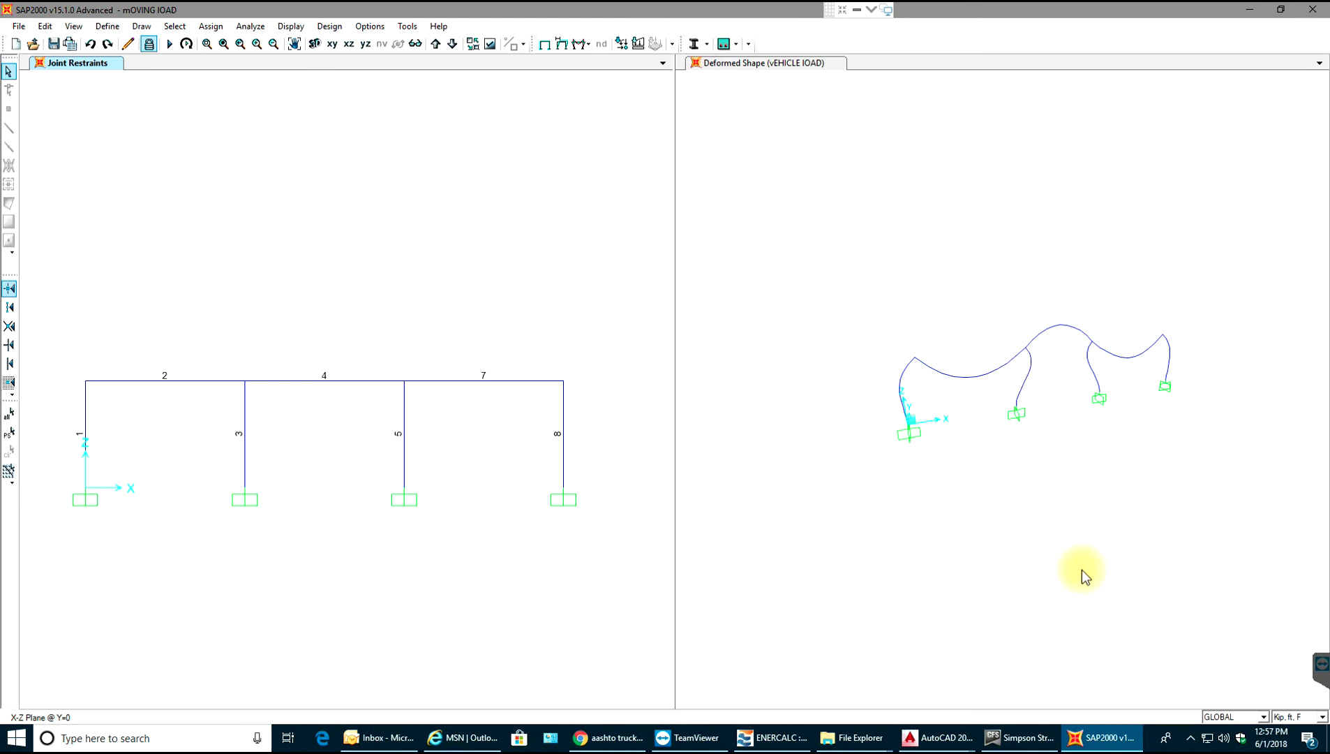
# Animate the deformed shape for the vEHICLE lOAD case and stop the animation.
pyautogui.click(1075, 529)
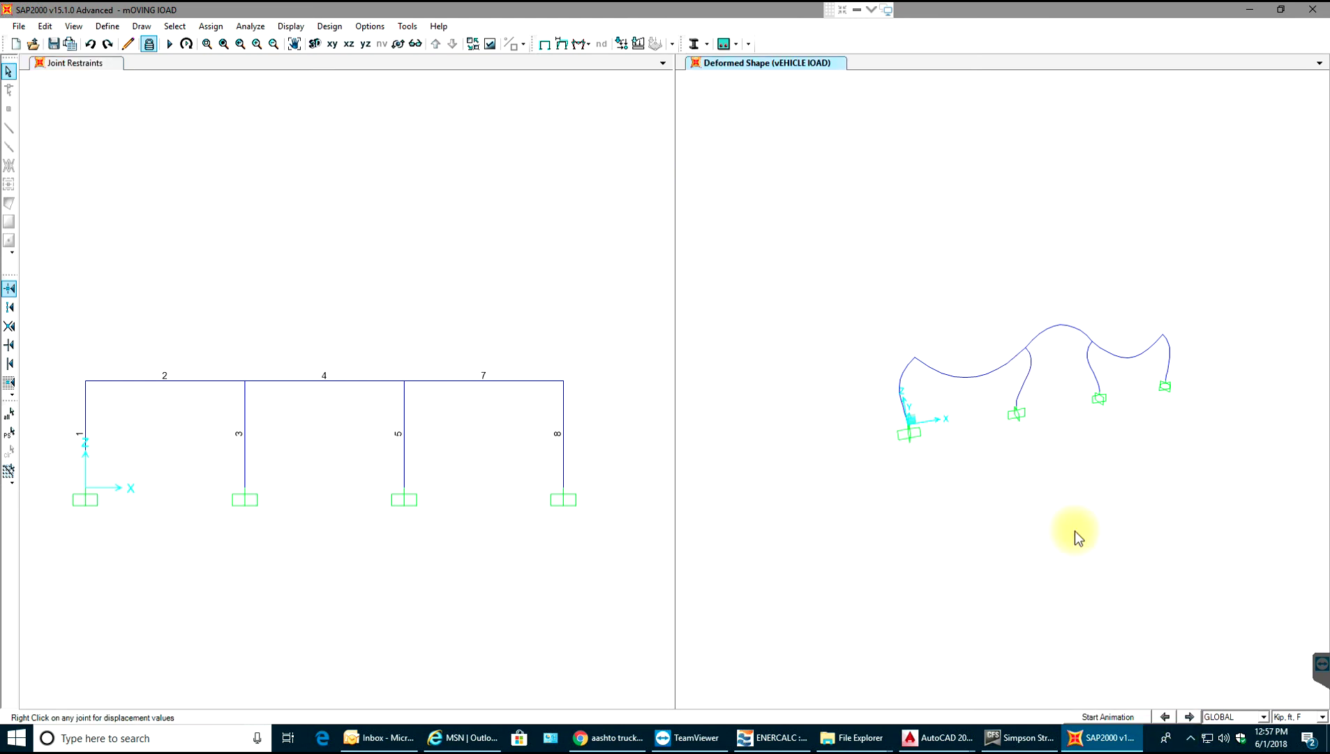
pyautogui.click(1133, 718)
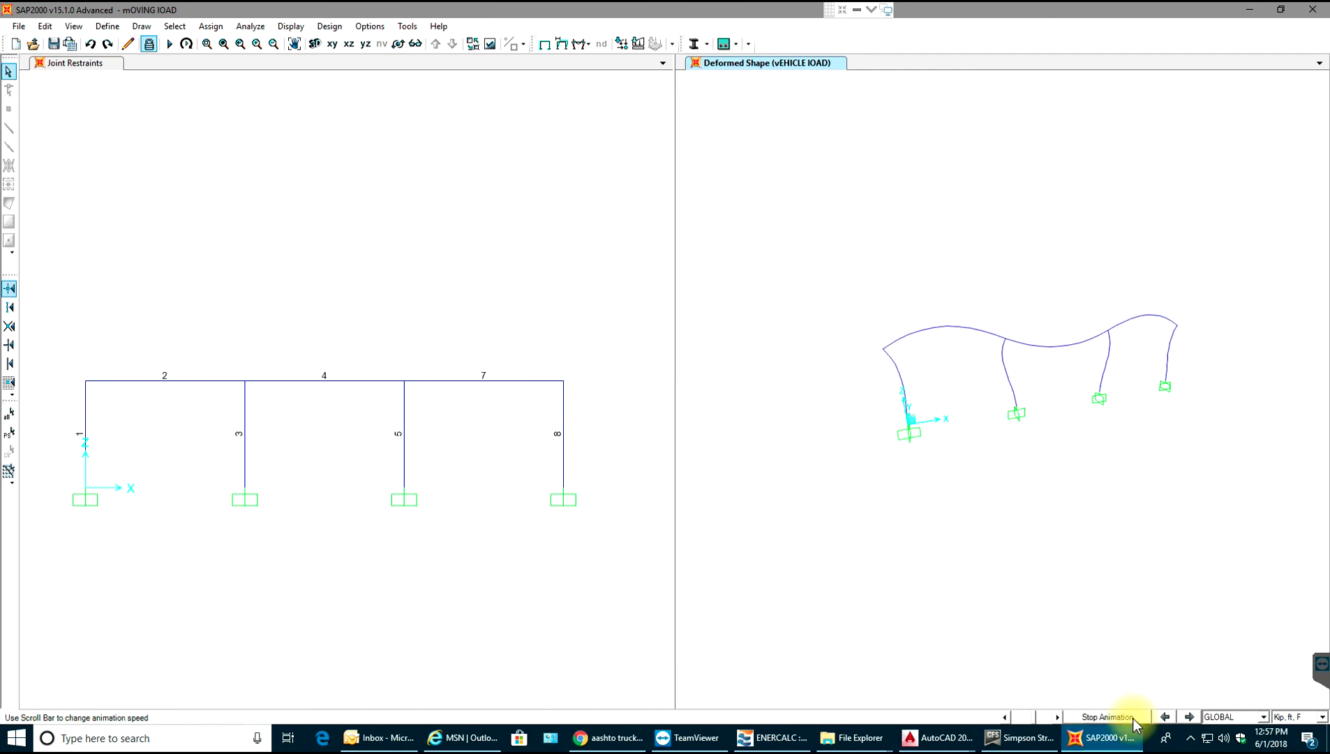
pyautogui.click(1133, 718)
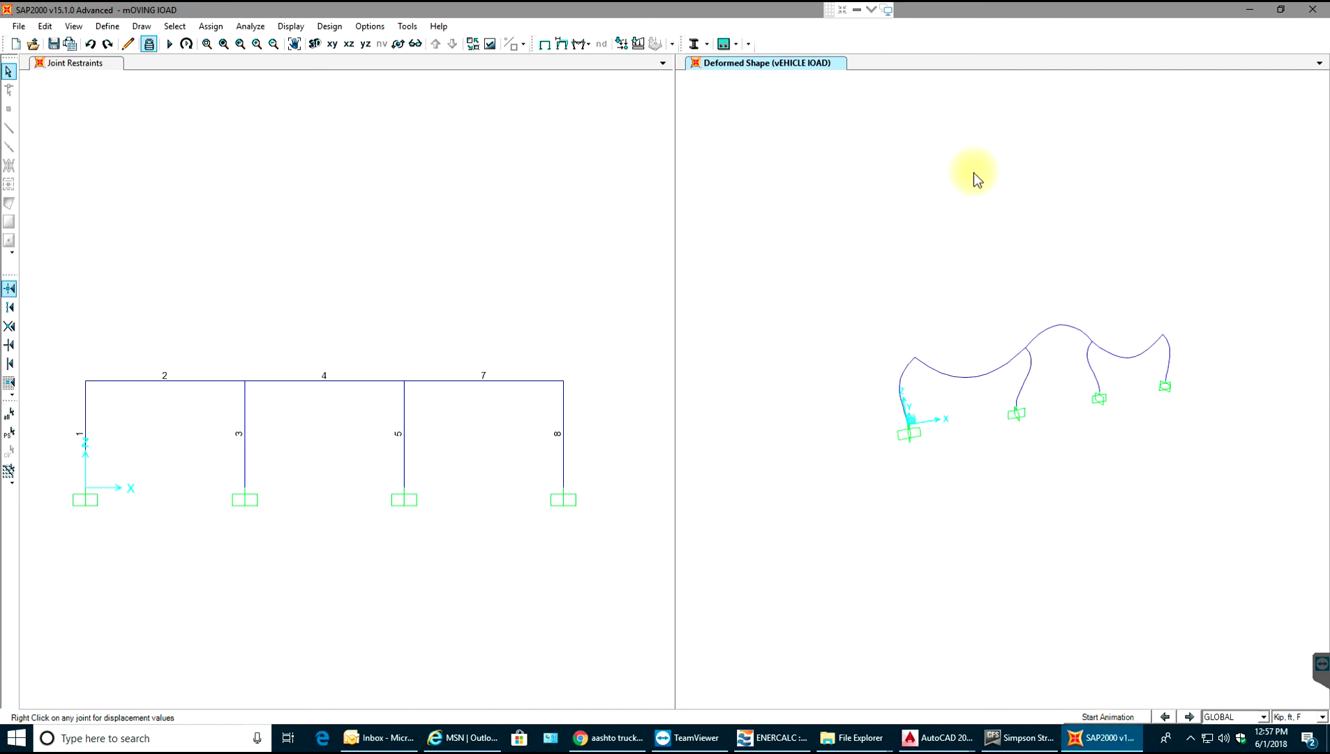
pyautogui.click(640, 45)
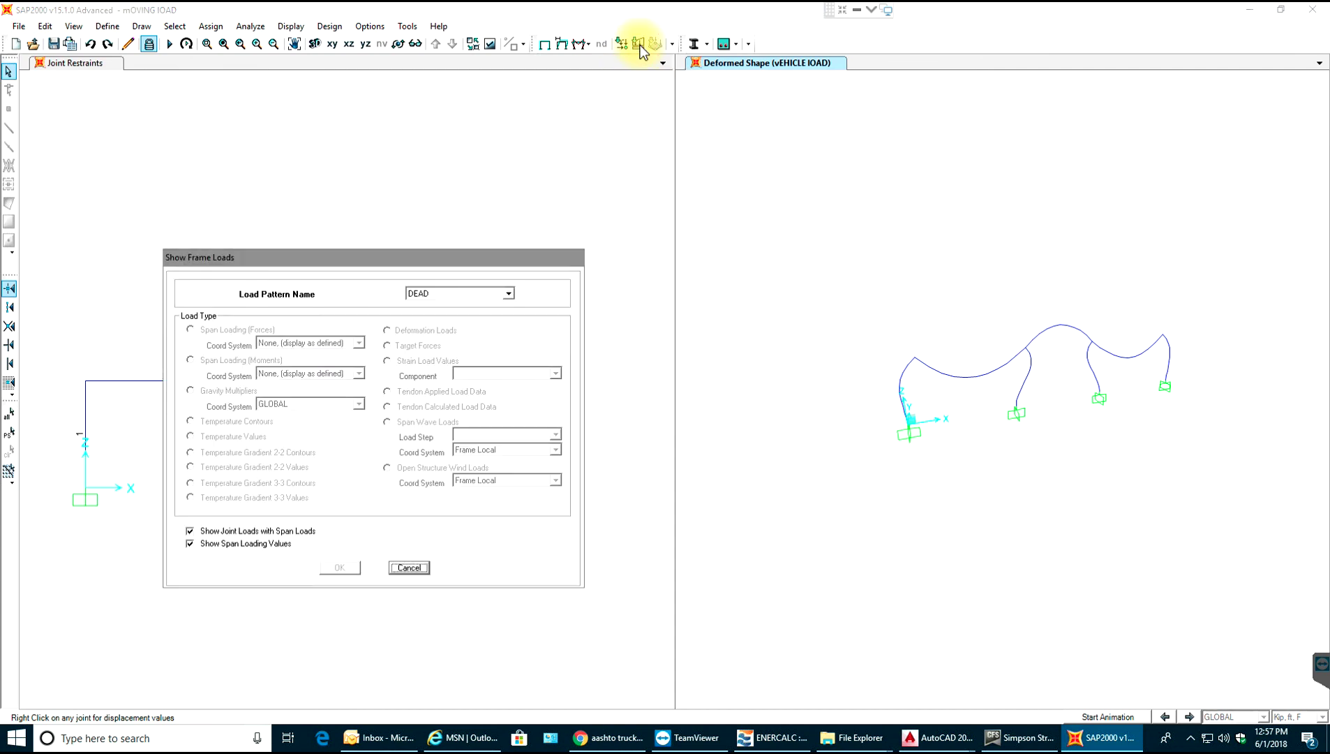
pyautogui.click(465, 293)
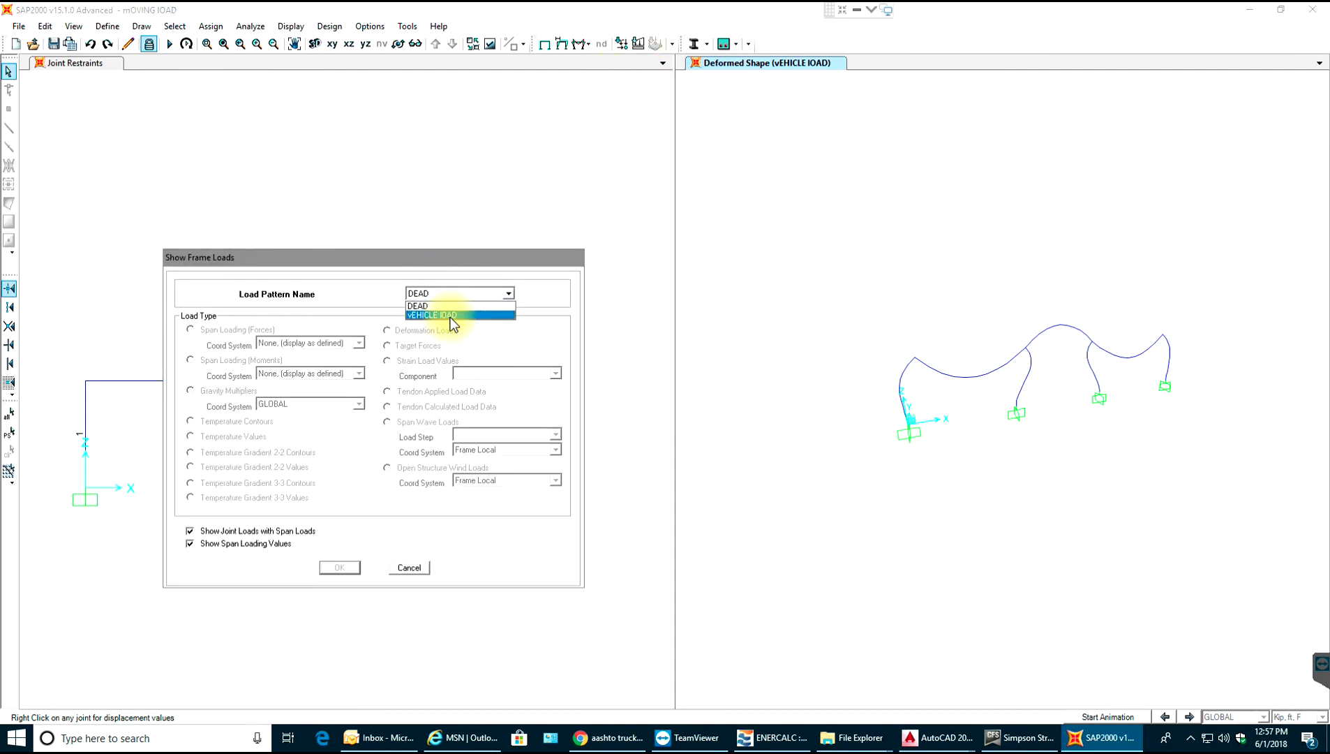
pyautogui.click(428, 559)
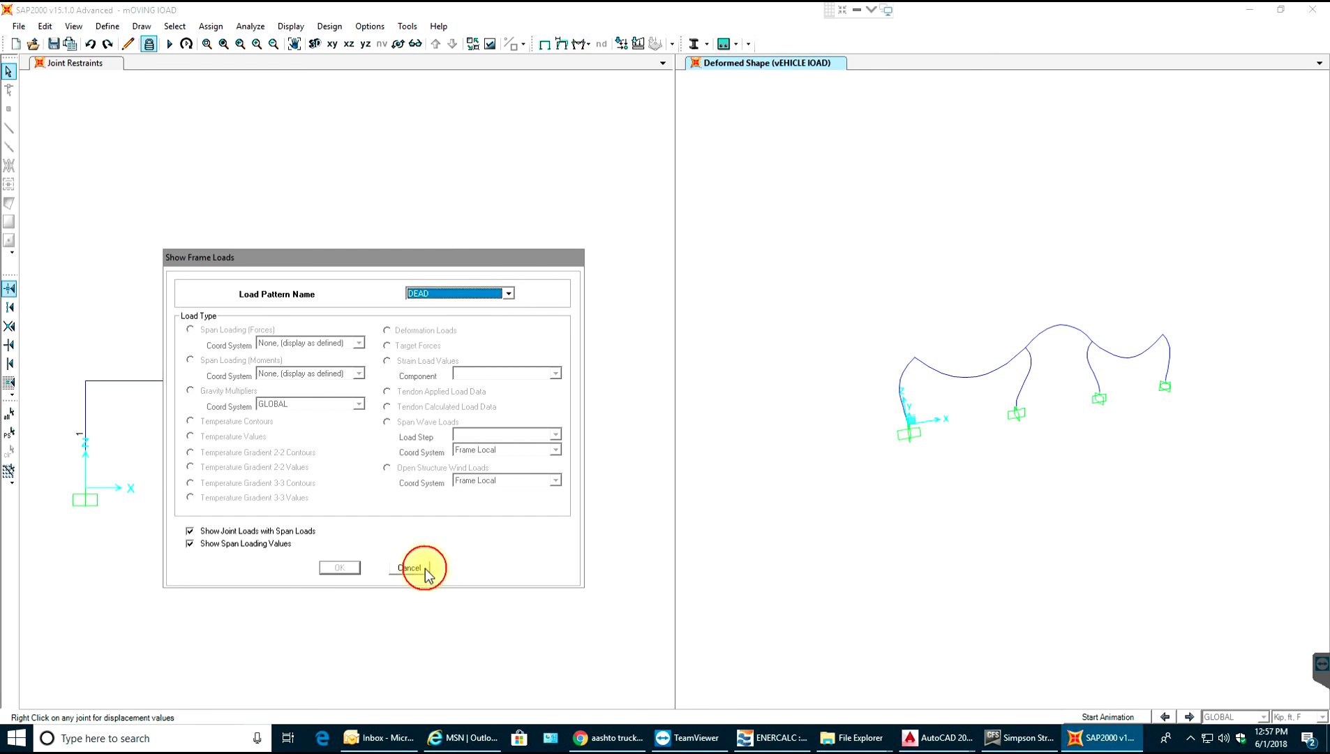
pyautogui.click(418, 564)
# Display the frames' Moment 3-3 diagram for the vEHICLE lOAD case as a filled diagram in the 3D view.
pyautogui.click(586, 45)
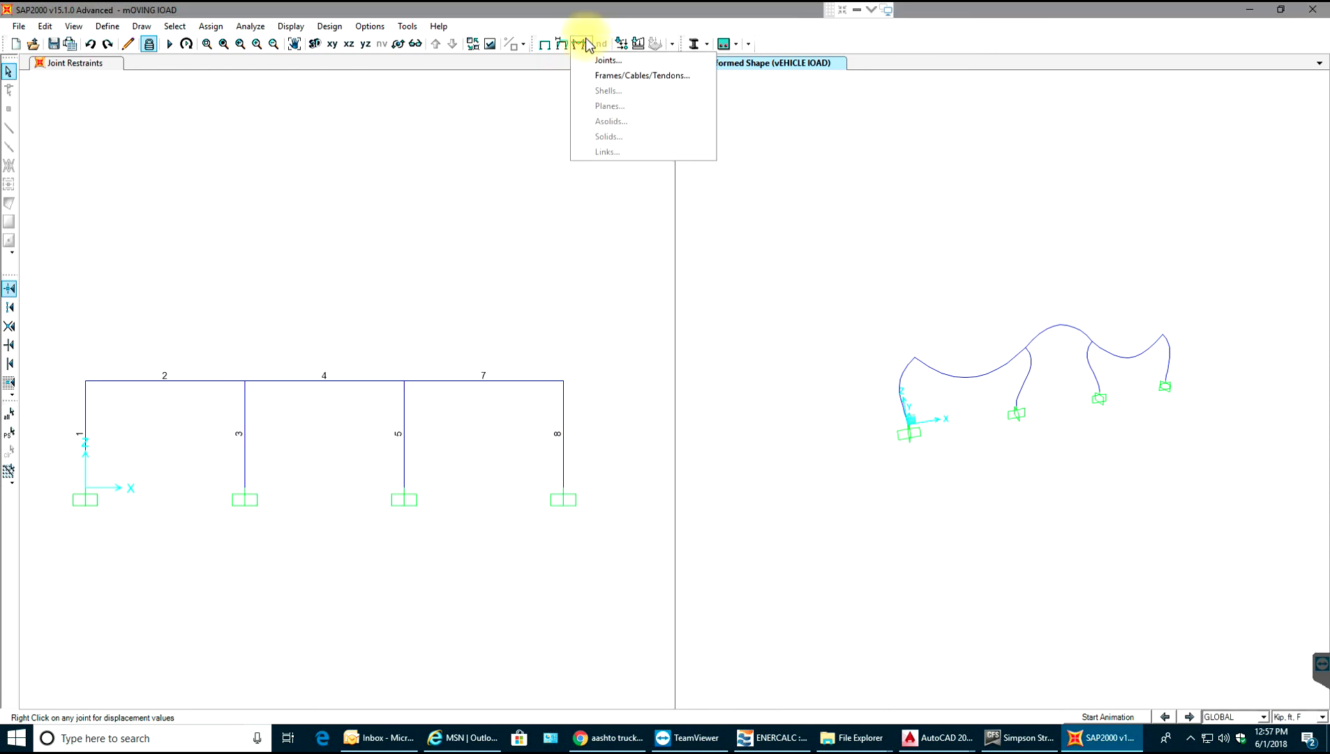
pyautogui.click(618, 74)
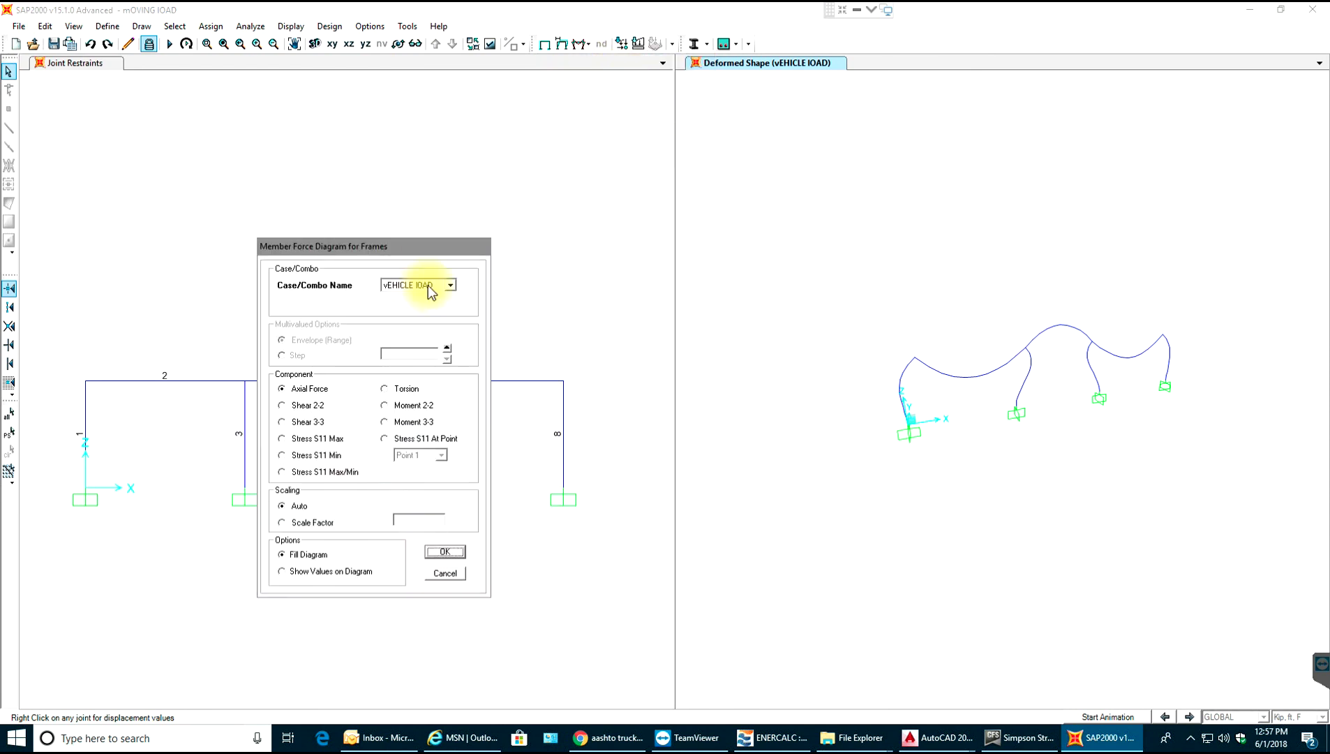
pyautogui.click(409, 421)
pyautogui.click(445, 551)
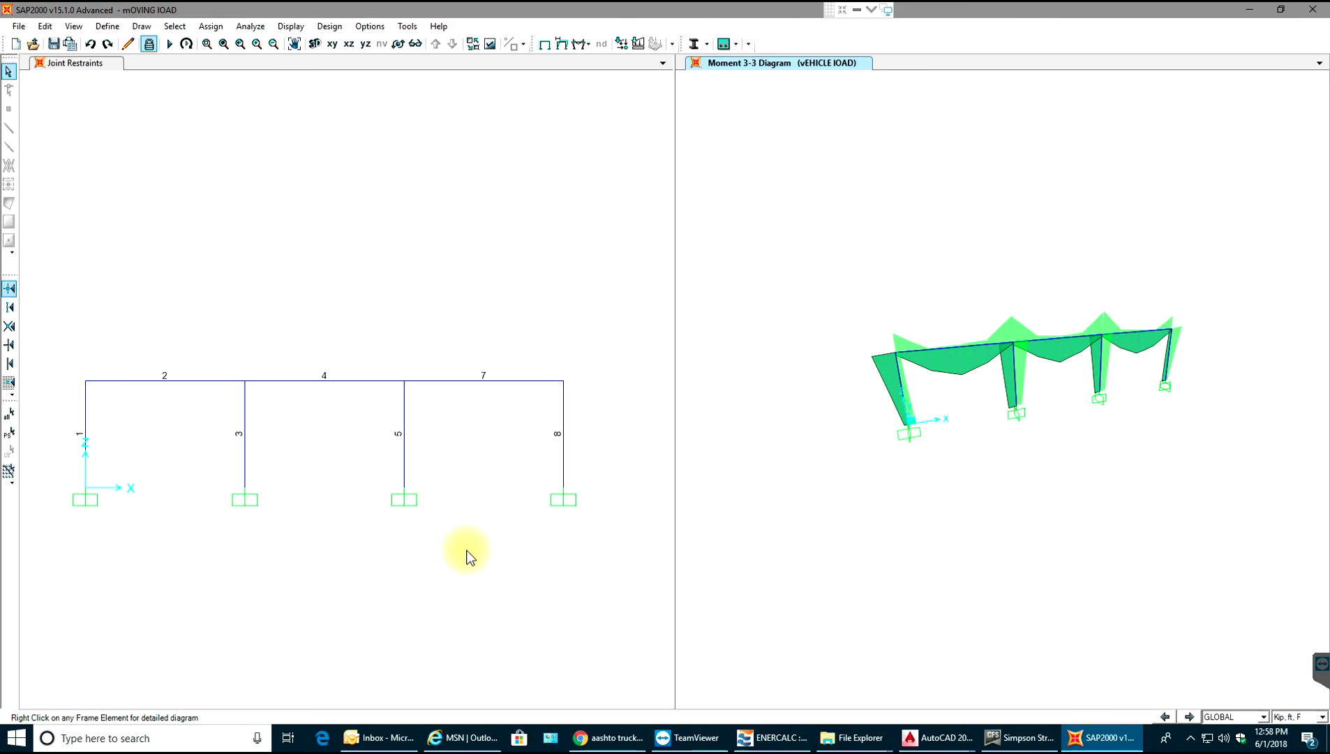
pyautogui.scroll(3, 1145, 374)
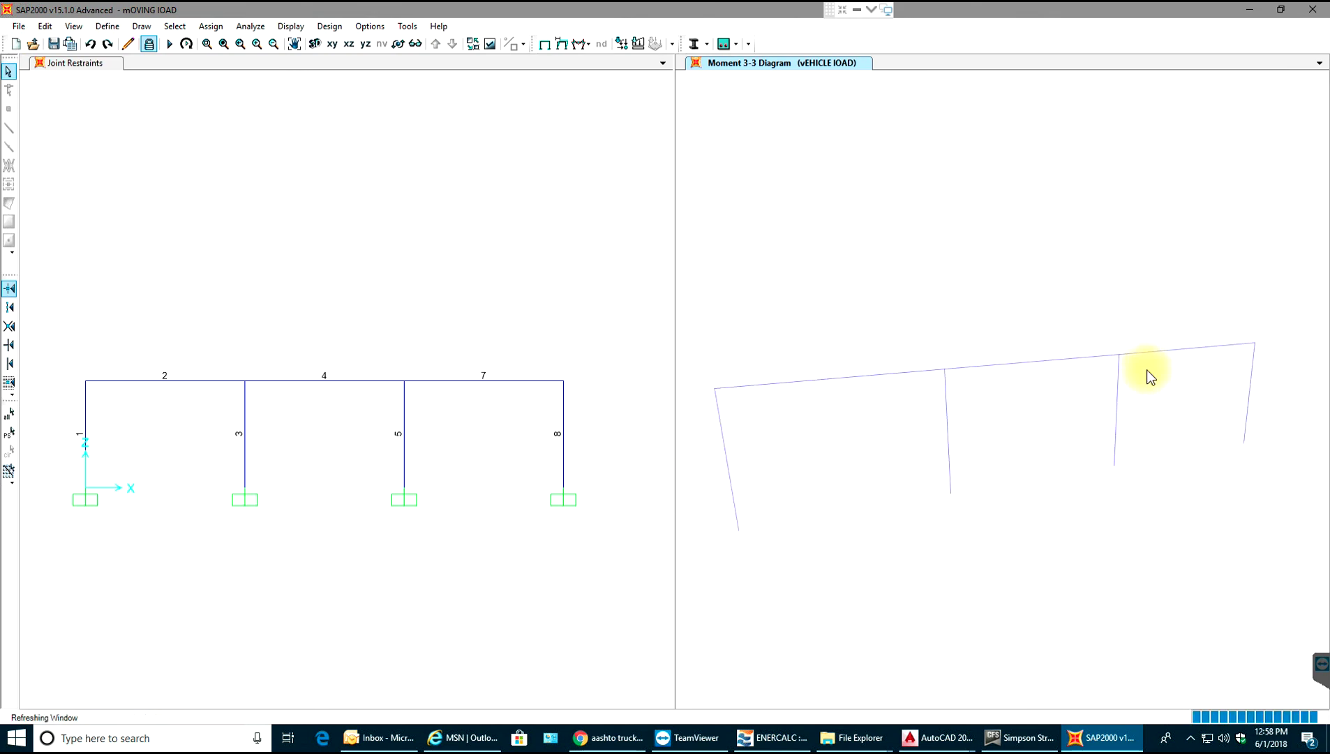
pyautogui.scroll(-1, 1119, 347)
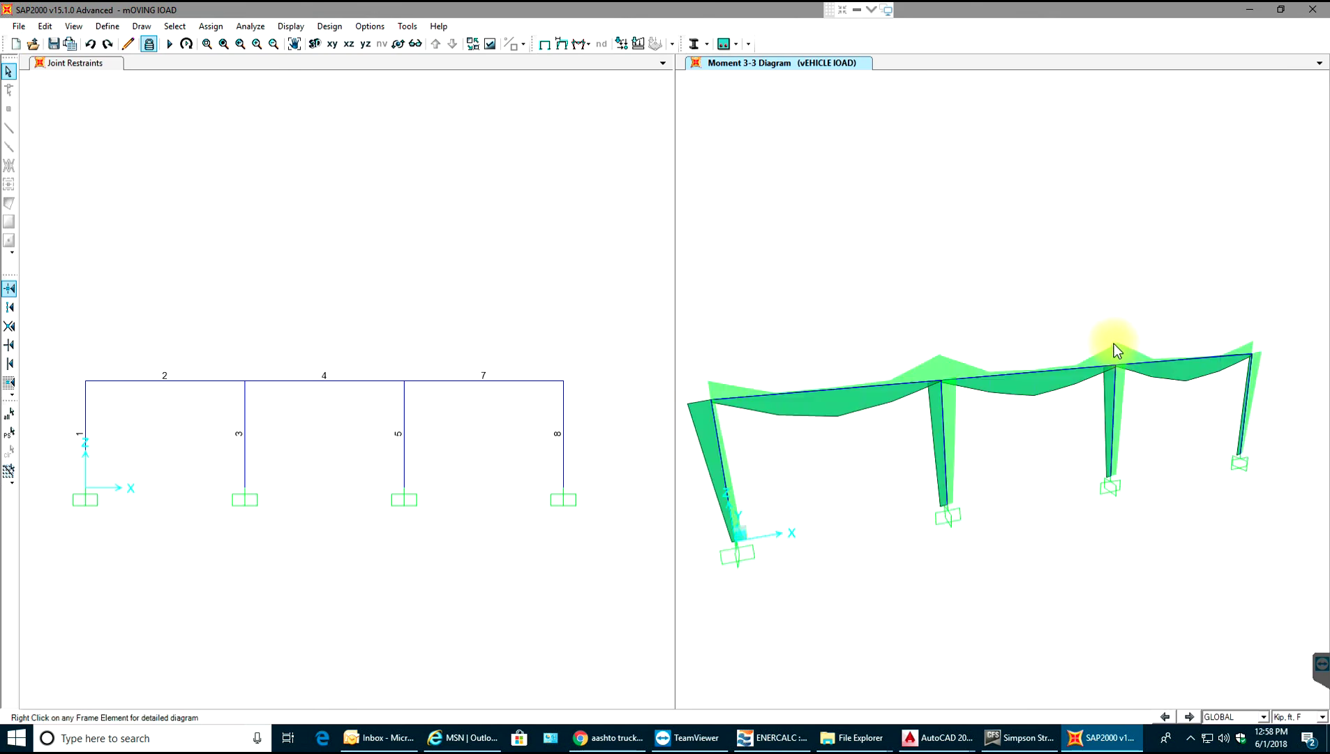
# Show values on the Moment 3-3 diagram in place of the filled display.
pyautogui.click(583, 43)
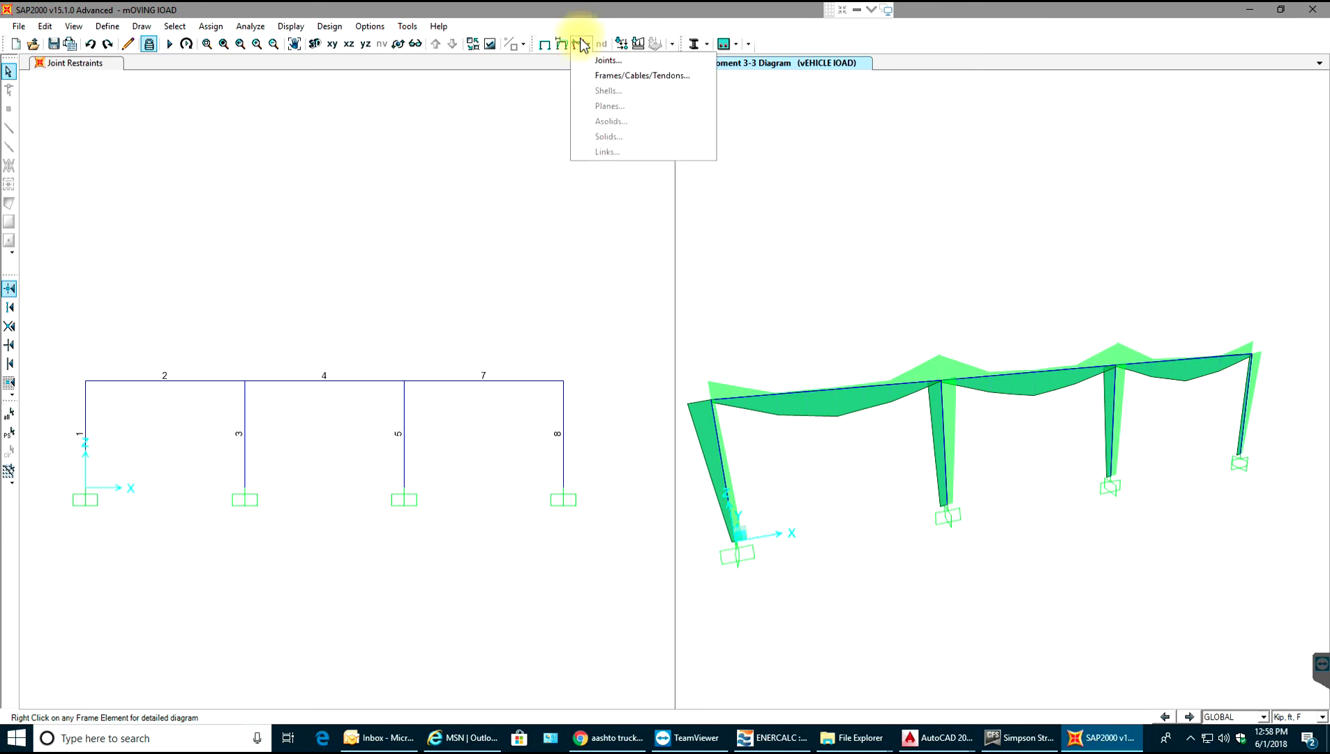
pyautogui.click(594, 81)
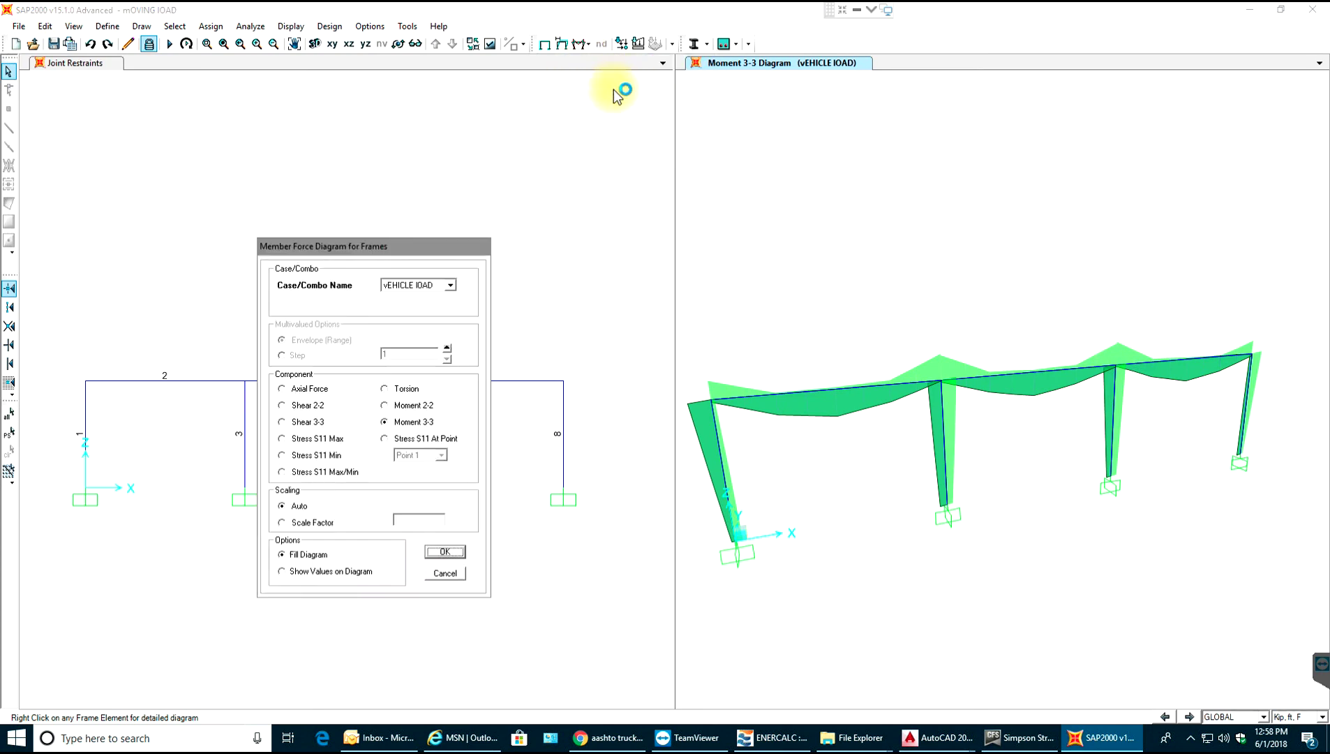
pyautogui.click(327, 572)
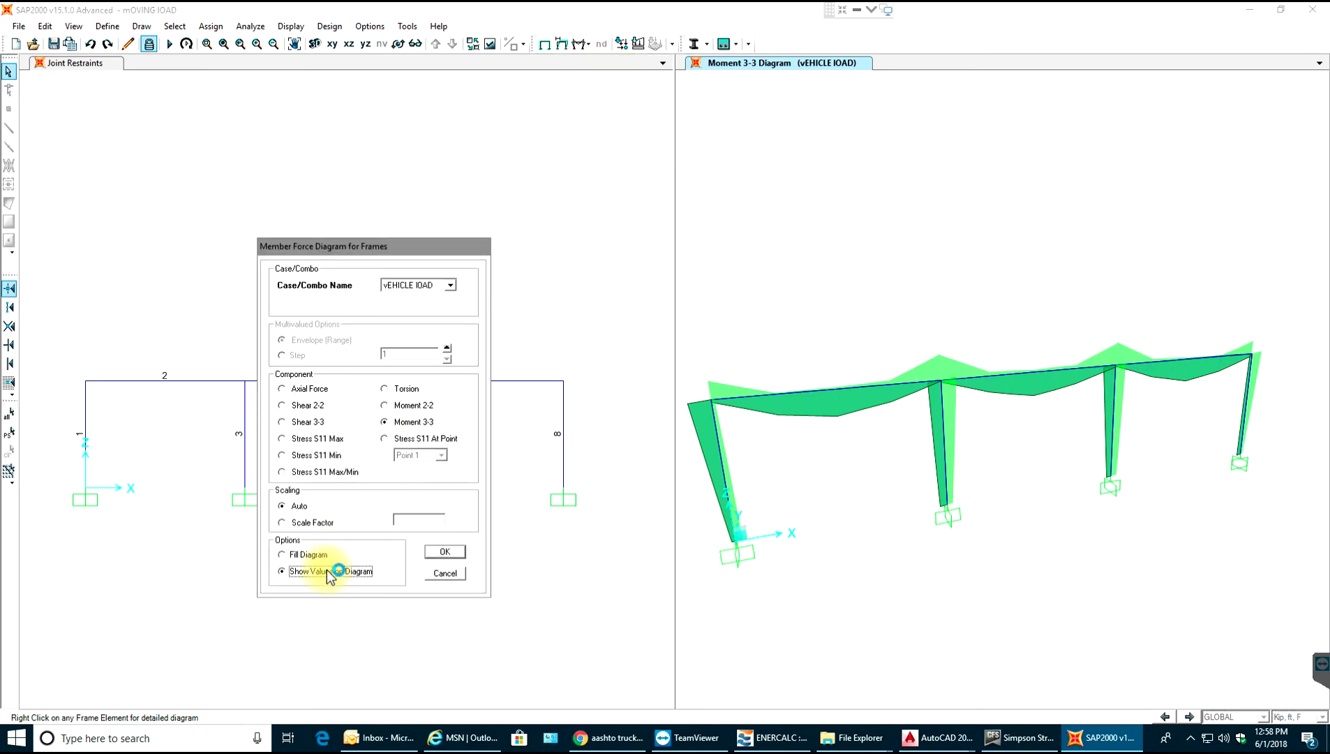
pyautogui.click(453, 546)
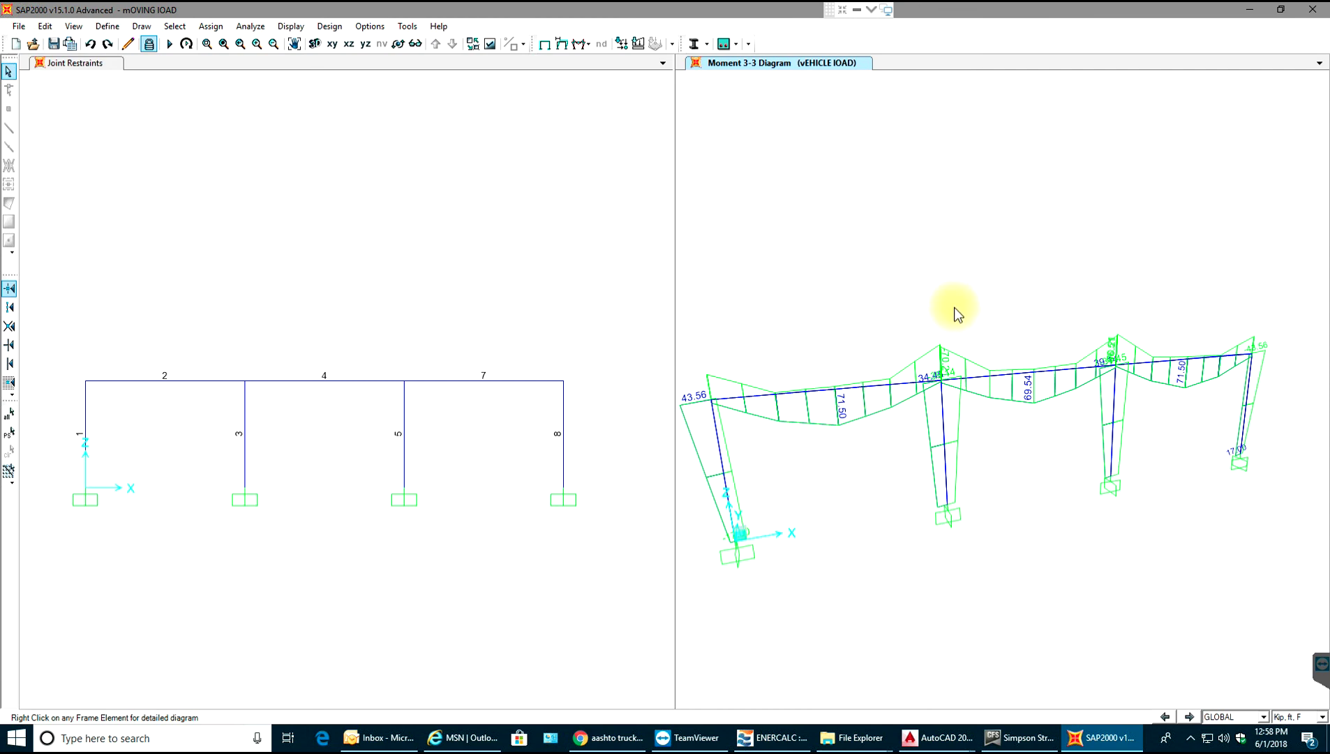
# Display the frames' Shear 2-2 diagram for the vEHICLE lOAD case with values shown.
pyautogui.click(583, 45)
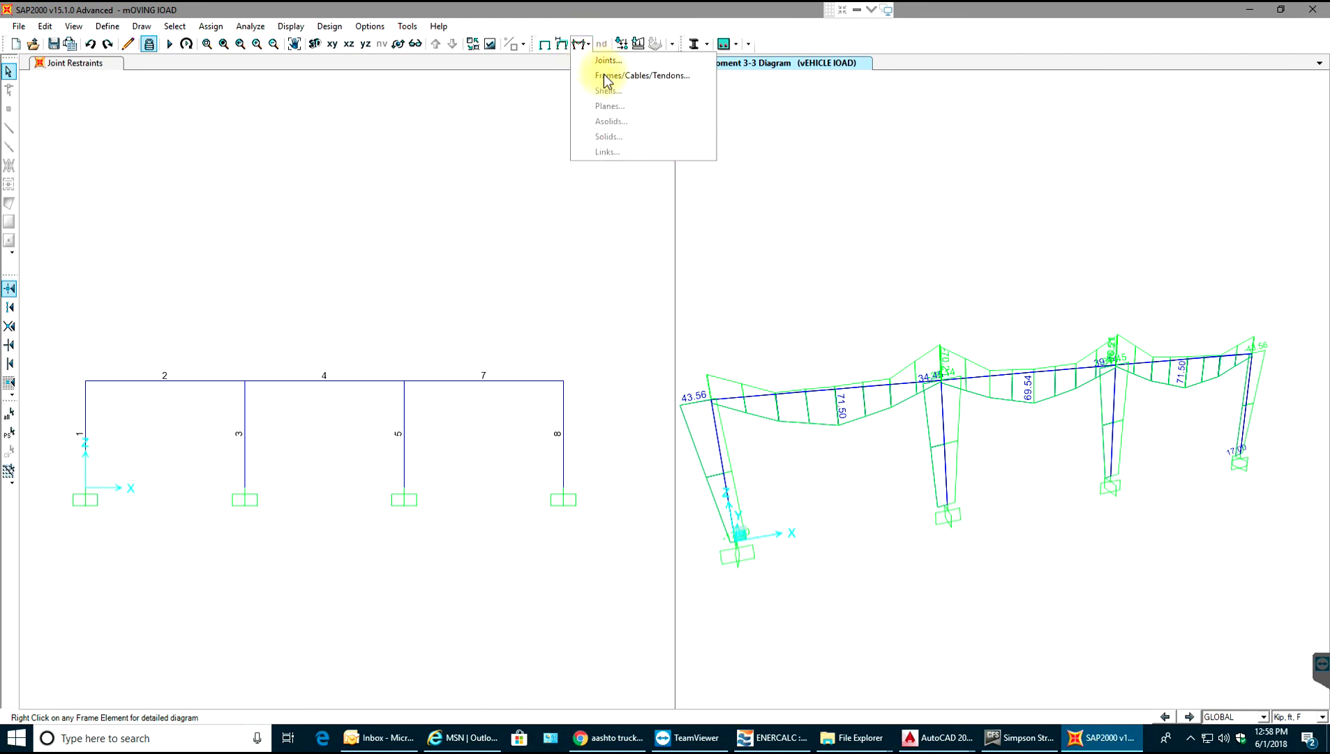
pyautogui.click(614, 80)
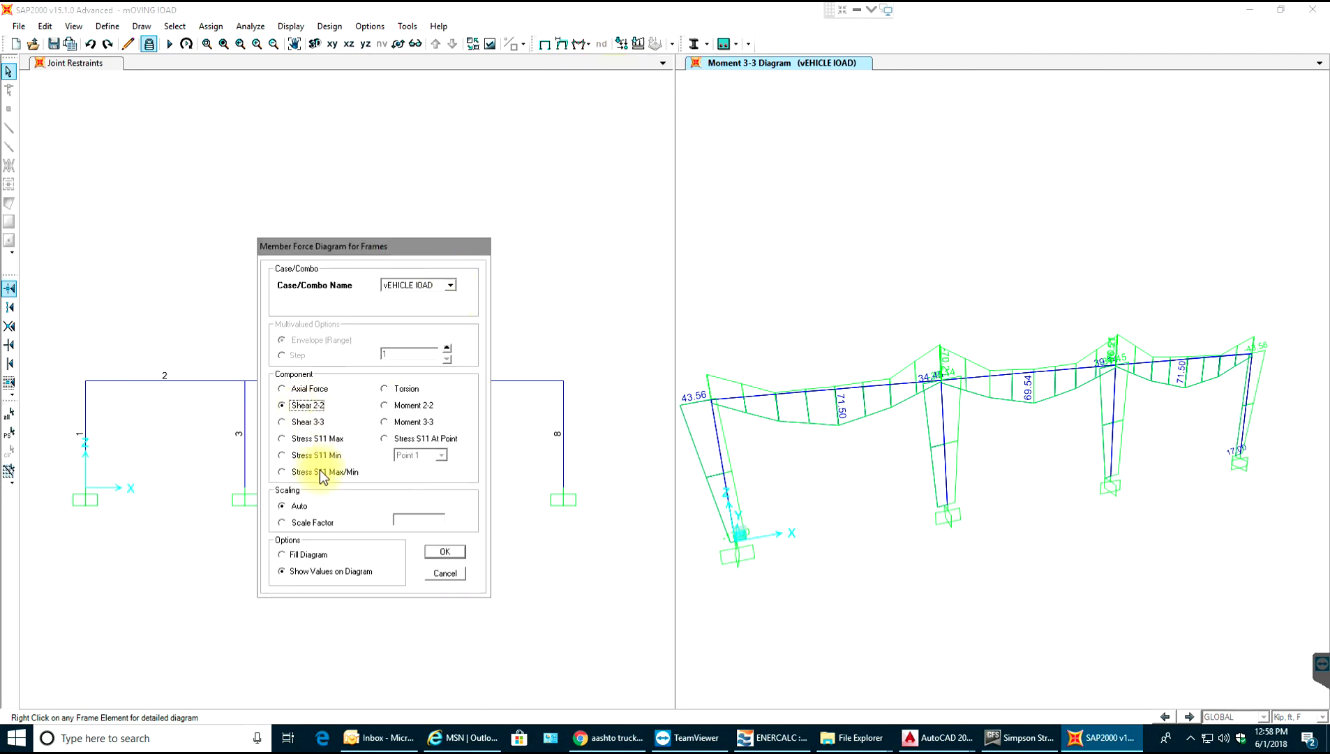
pyautogui.click(445, 551)
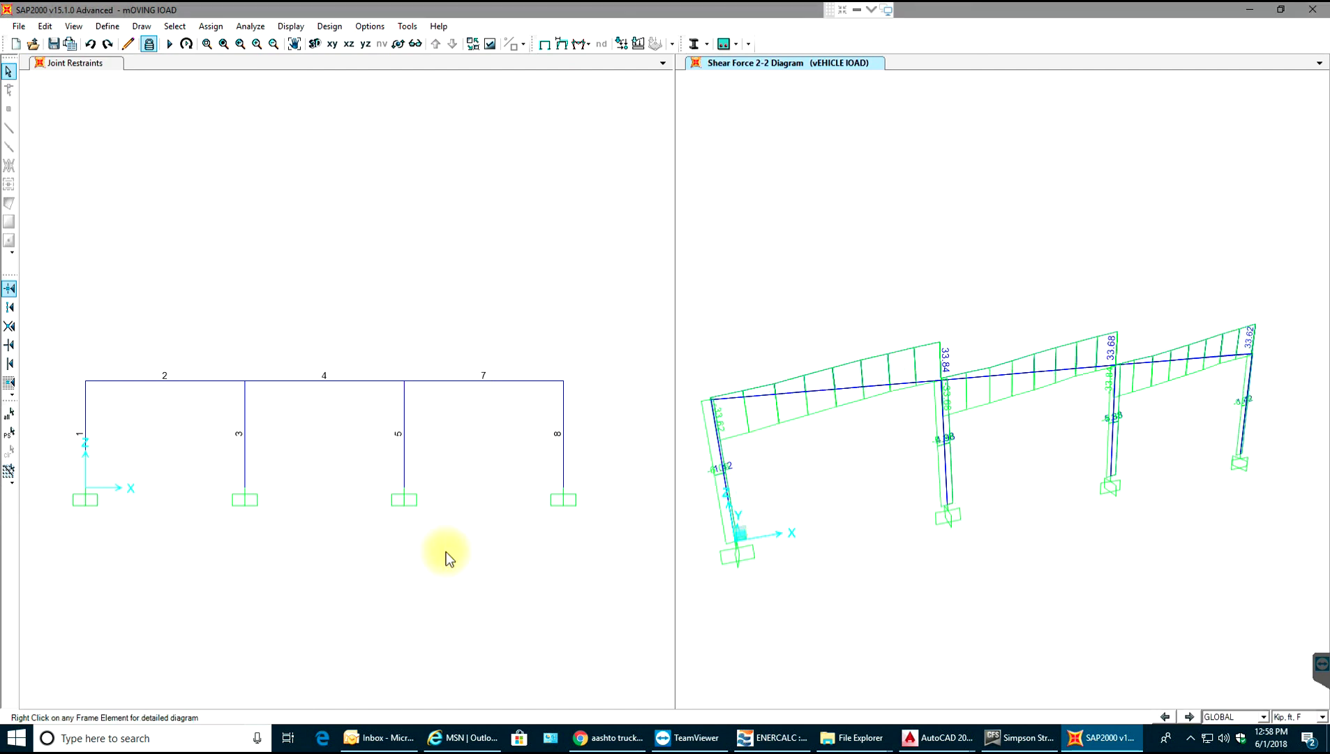
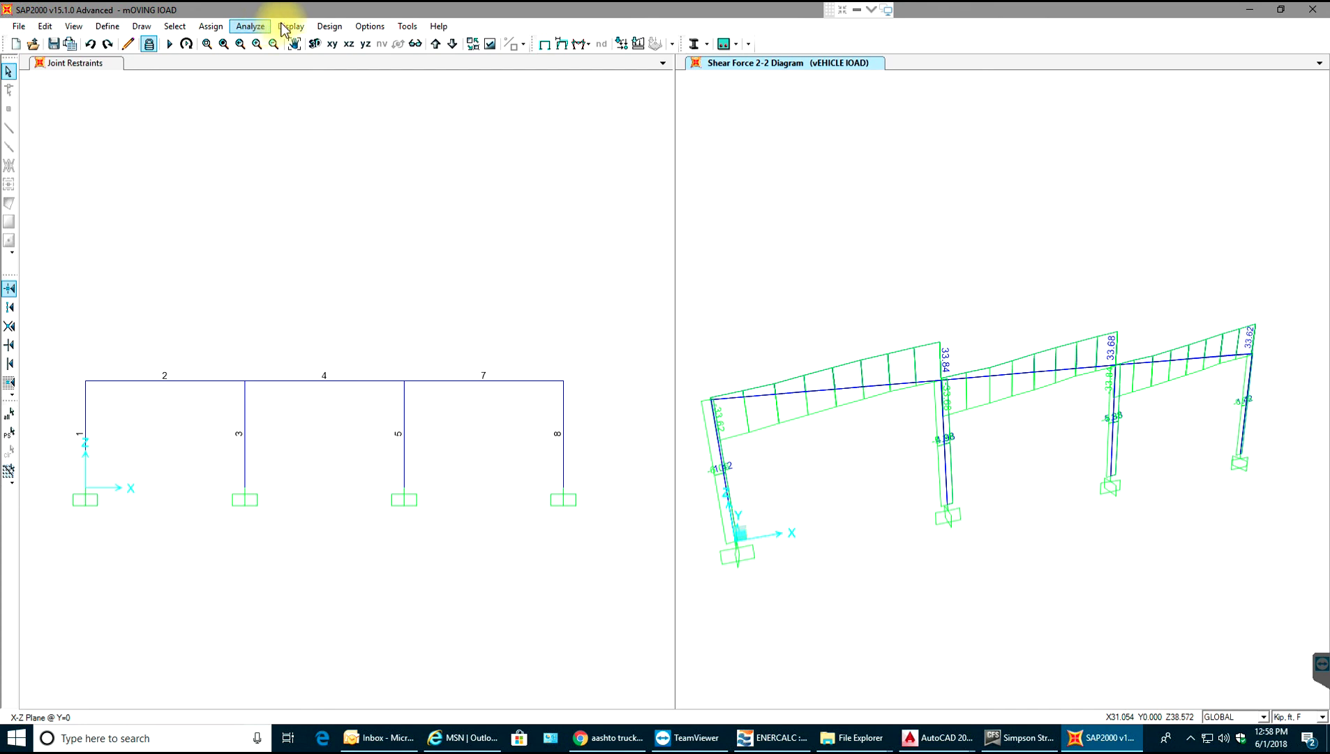
# Plot the Moment 3-3 influence line for frame 2 along PATH1 in the X-Z plane view.
pyautogui.click(289, 27)
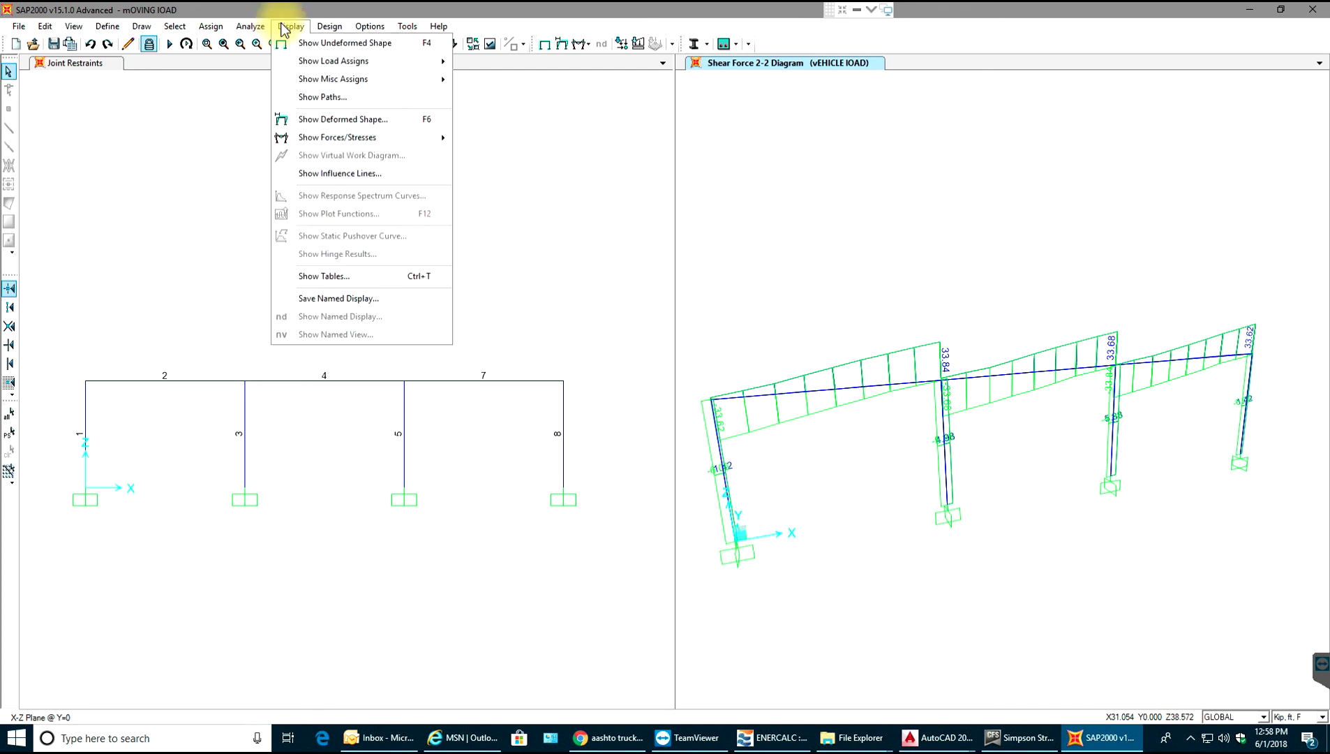
pyautogui.click(369, 180)
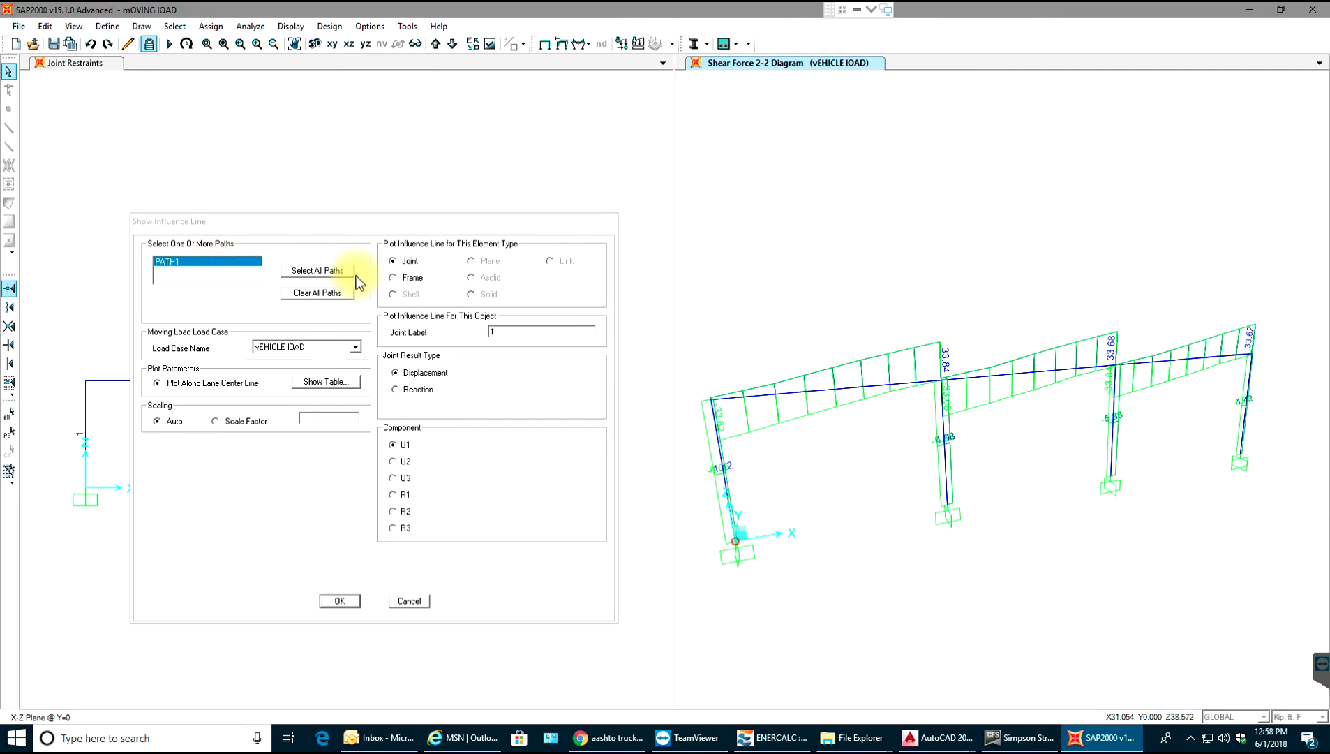
pyautogui.click(393, 277)
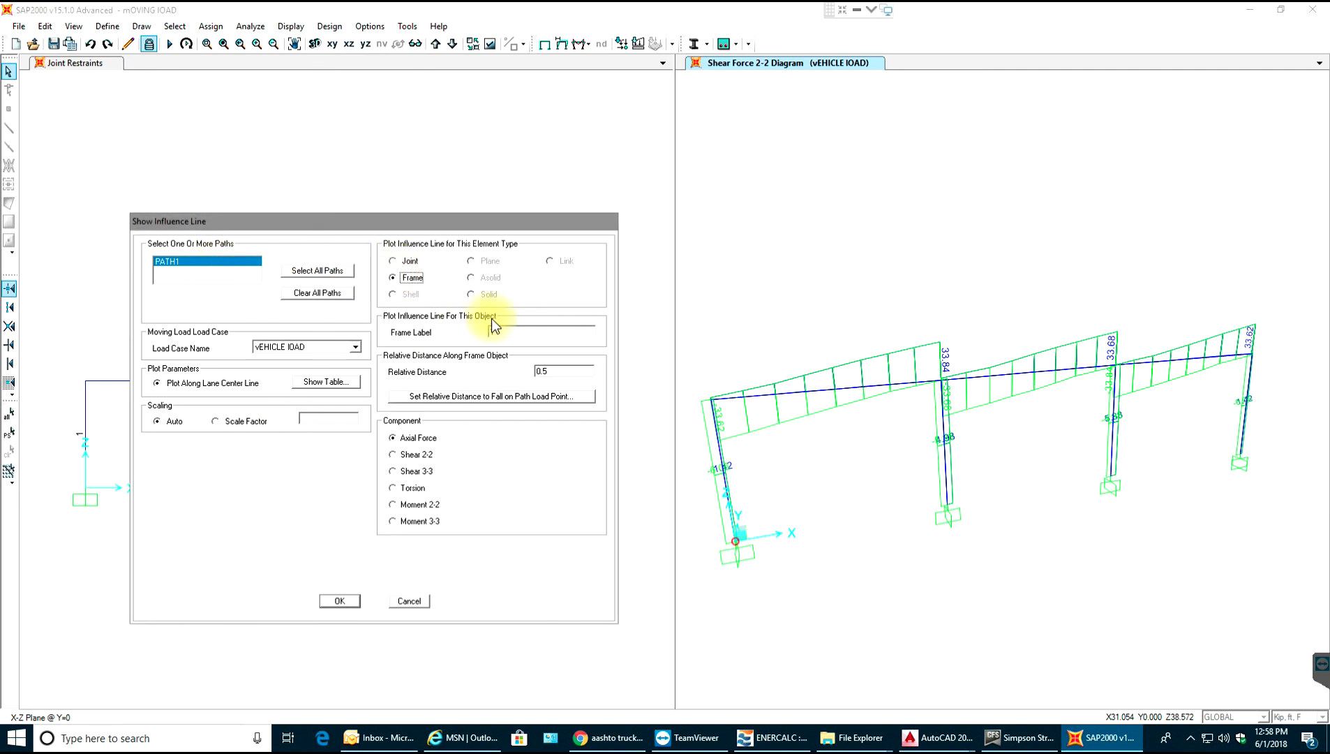
pyautogui.moveTo(510, 328); pyautogui.dragTo(481, 329)
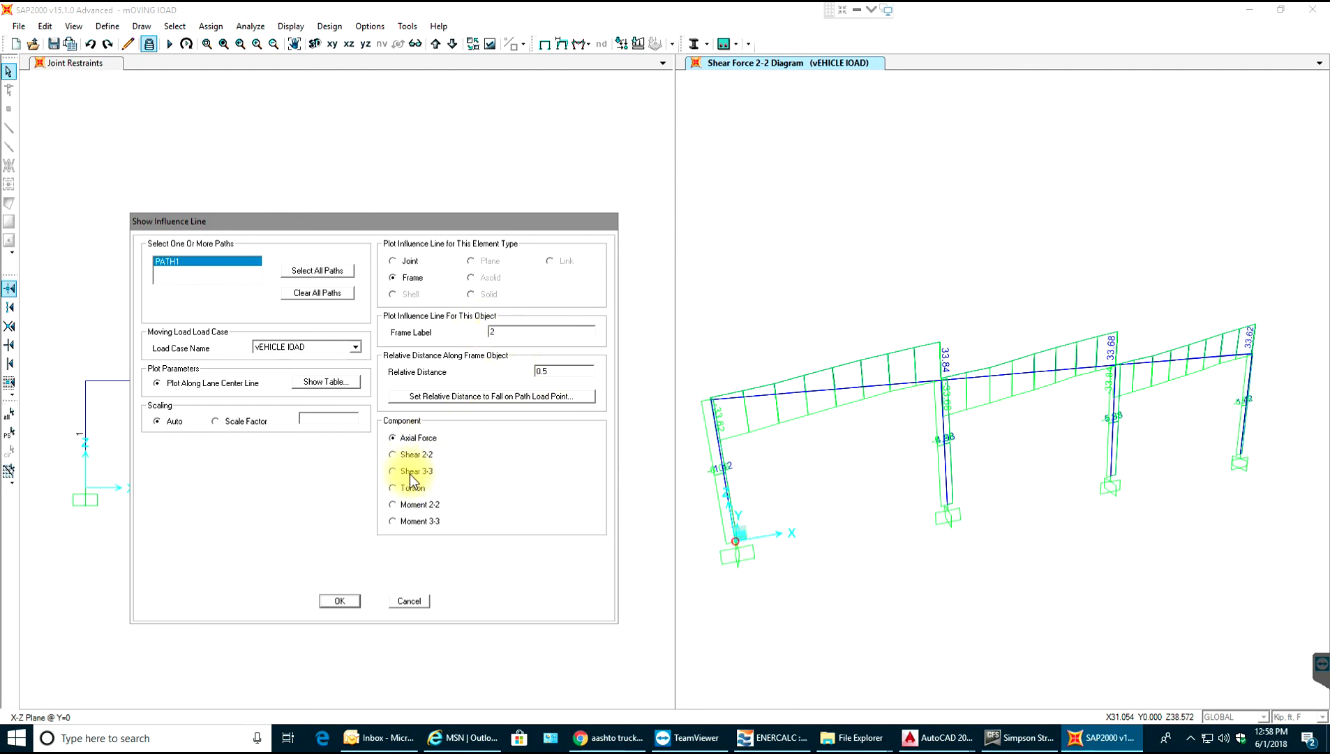
pyautogui.click(420, 521)
pyautogui.click(349, 598)
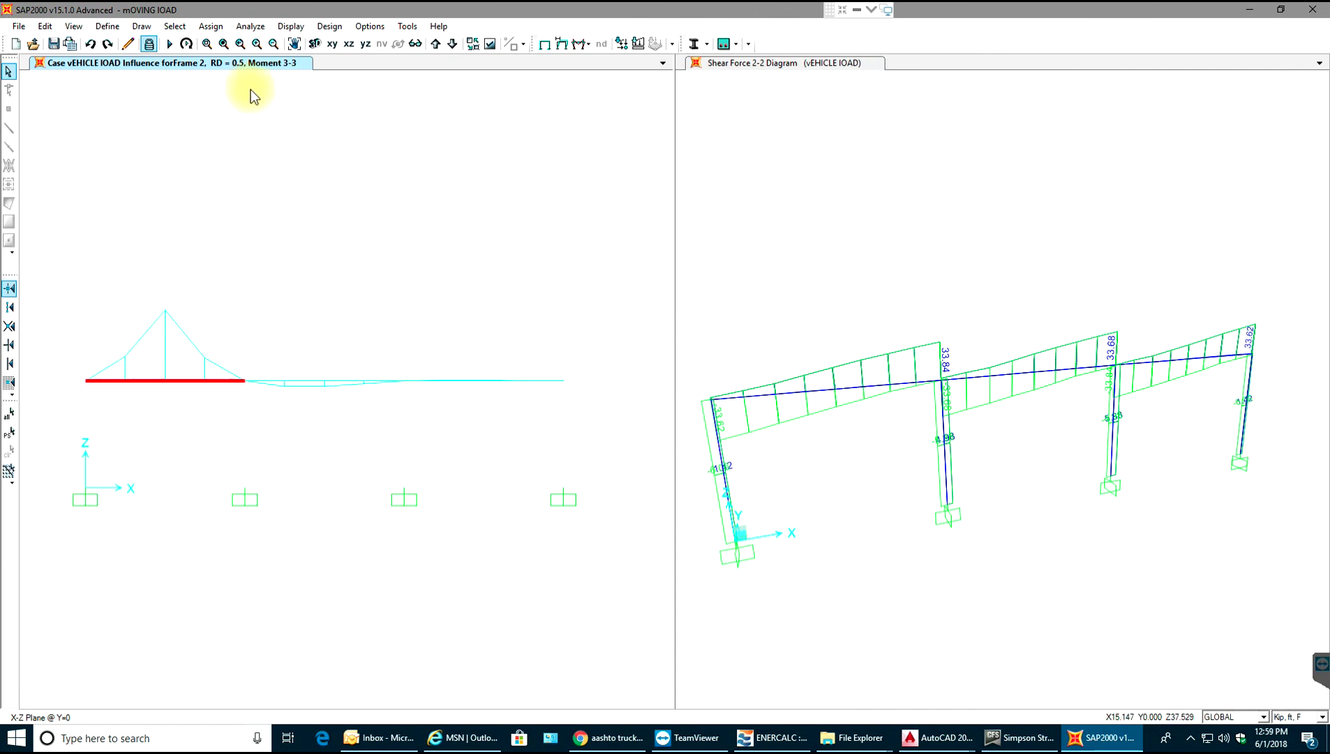
# Plot the Shear 2-2 influence line for frame 4 along PATH1.
pyautogui.click(293, 27)
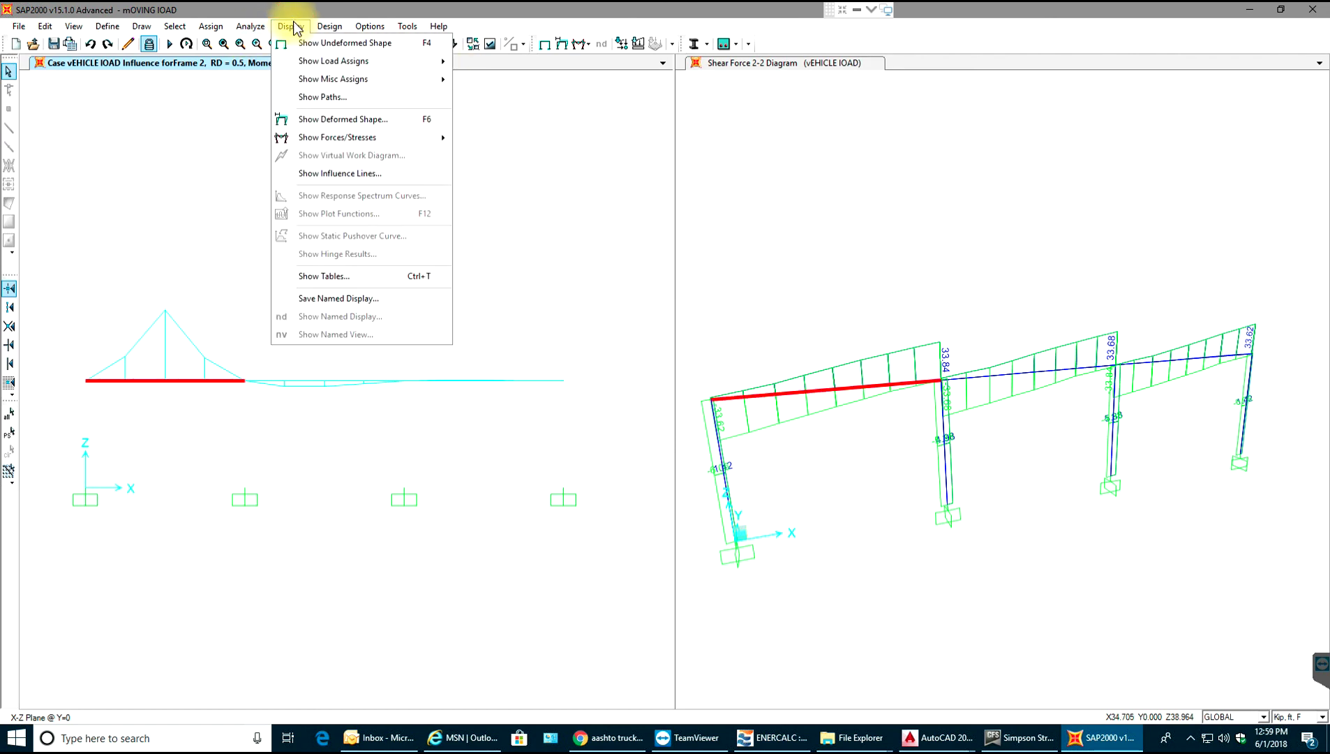
pyautogui.click(349, 173)
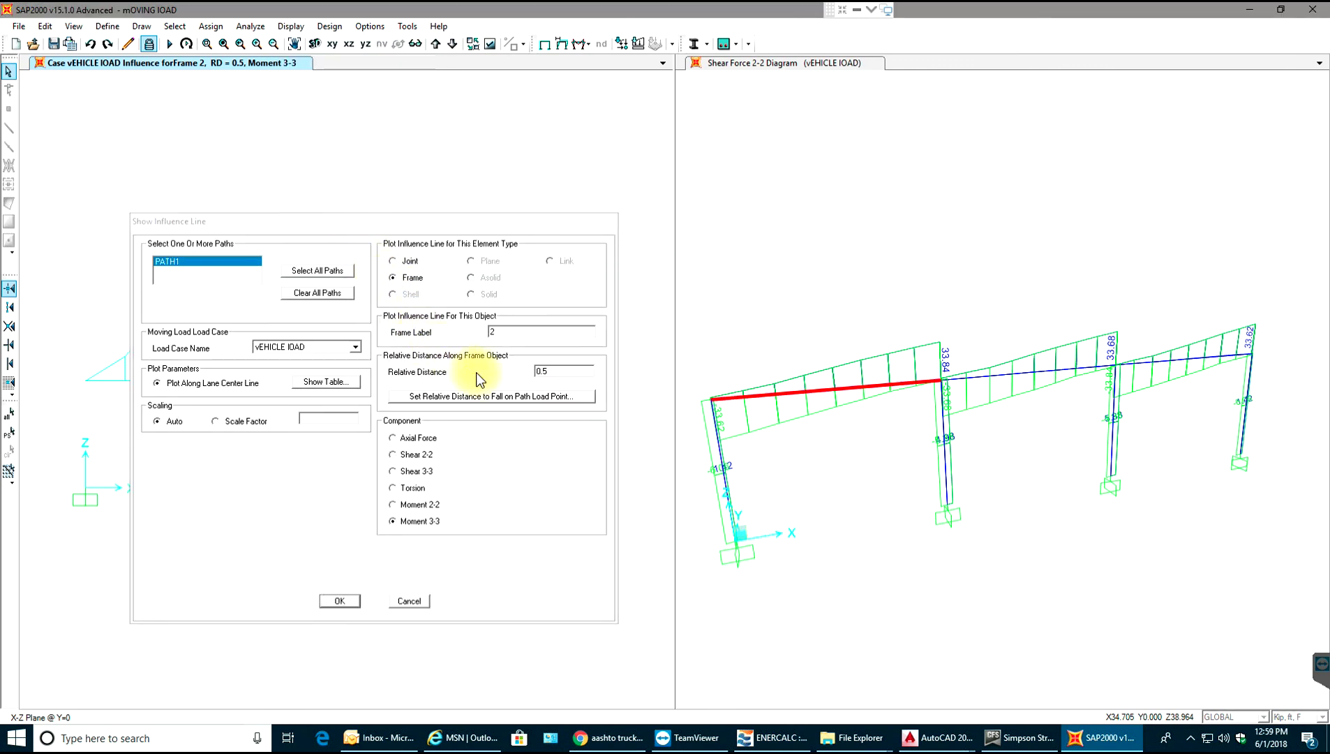
pyautogui.doubleClick(510, 334)
pyautogui.write('4')
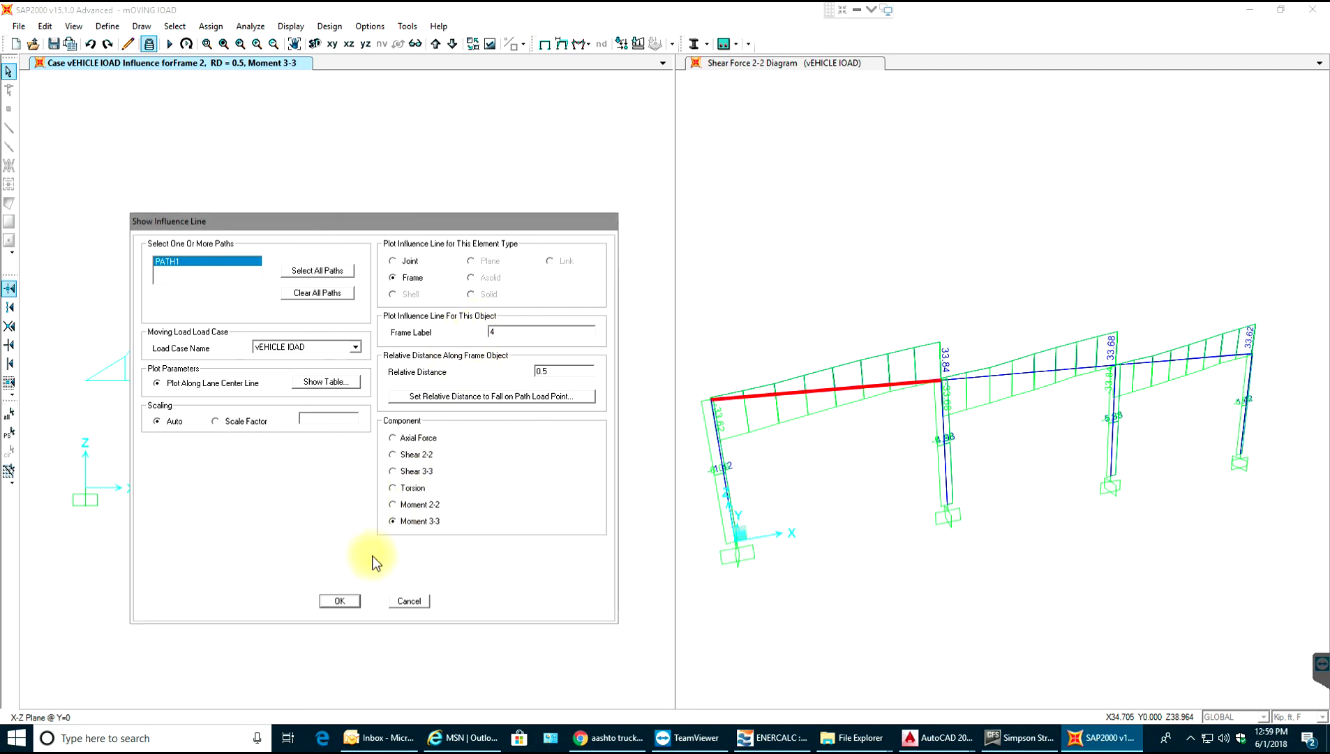
pyautogui.click(339, 601)
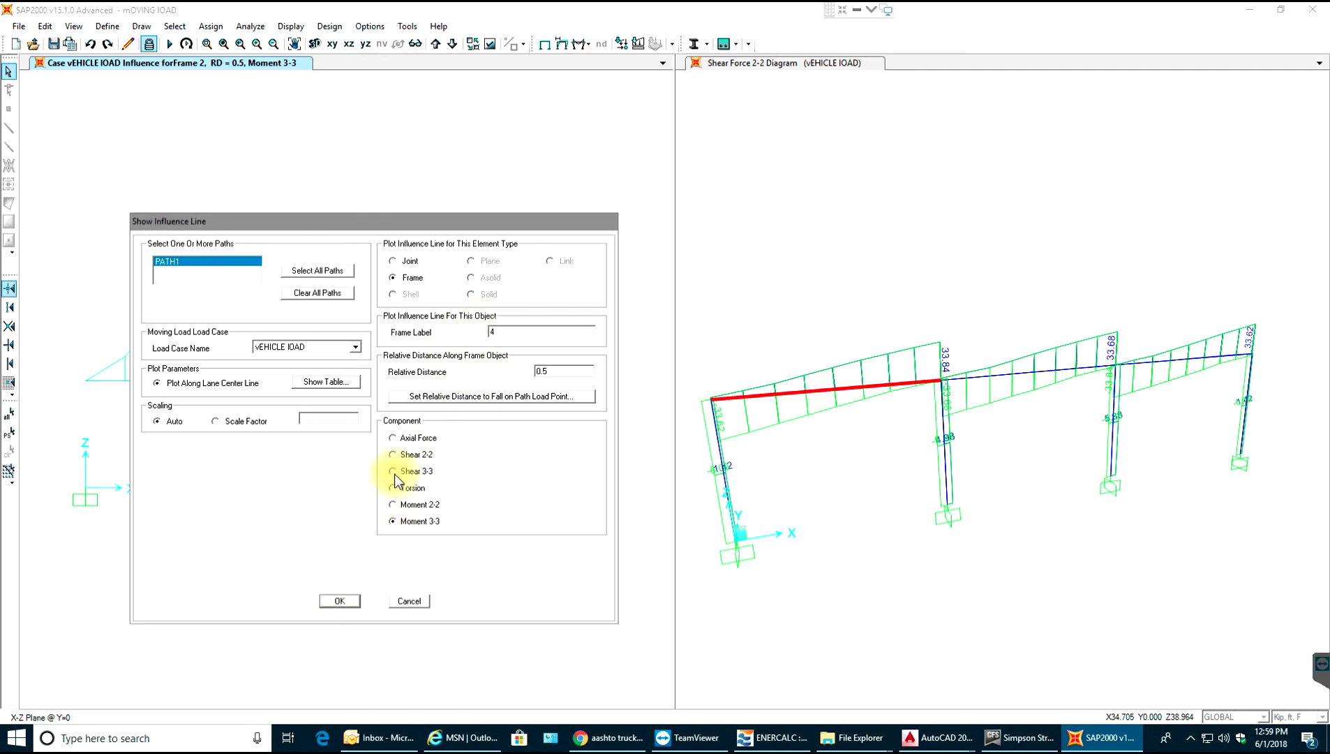
pyautogui.click(405, 454)
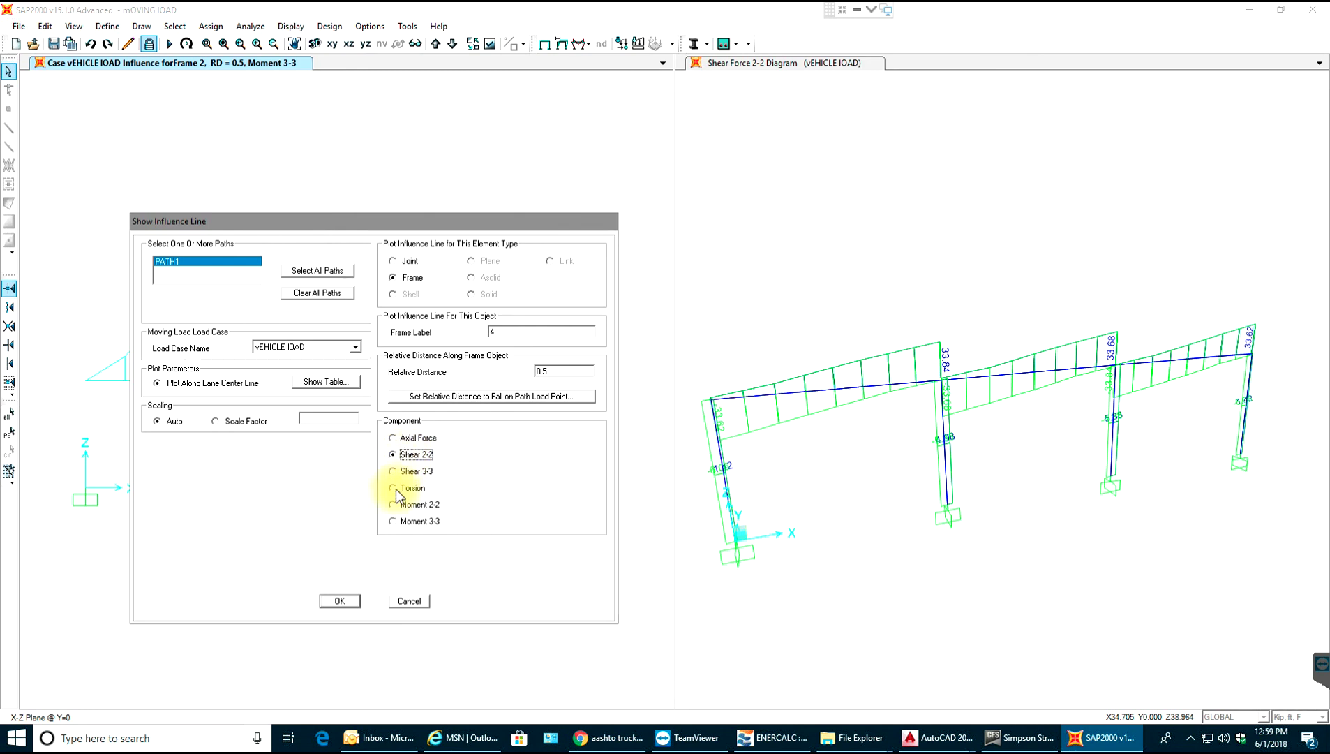
pyautogui.click(340, 600)
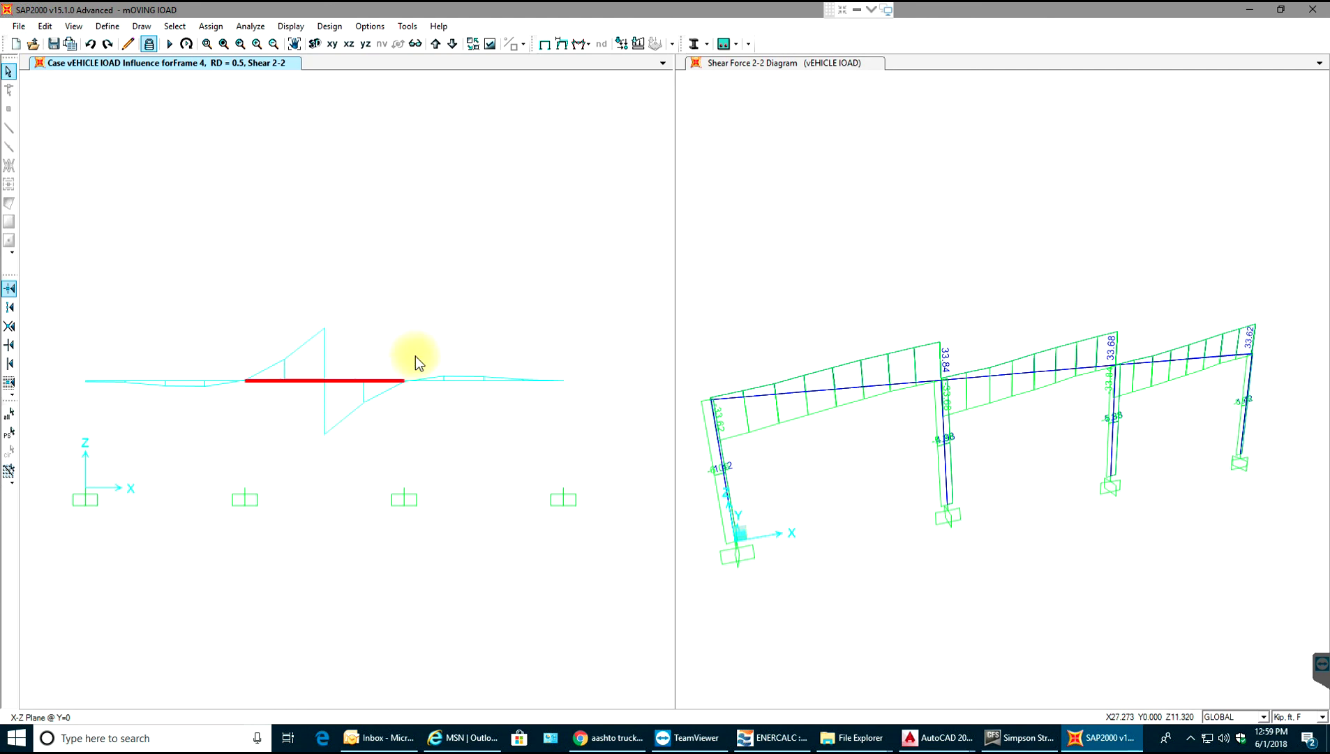
# Plot the Shear 2-2 influence line for frame 7 along PATH1.
pyautogui.click(291, 26)
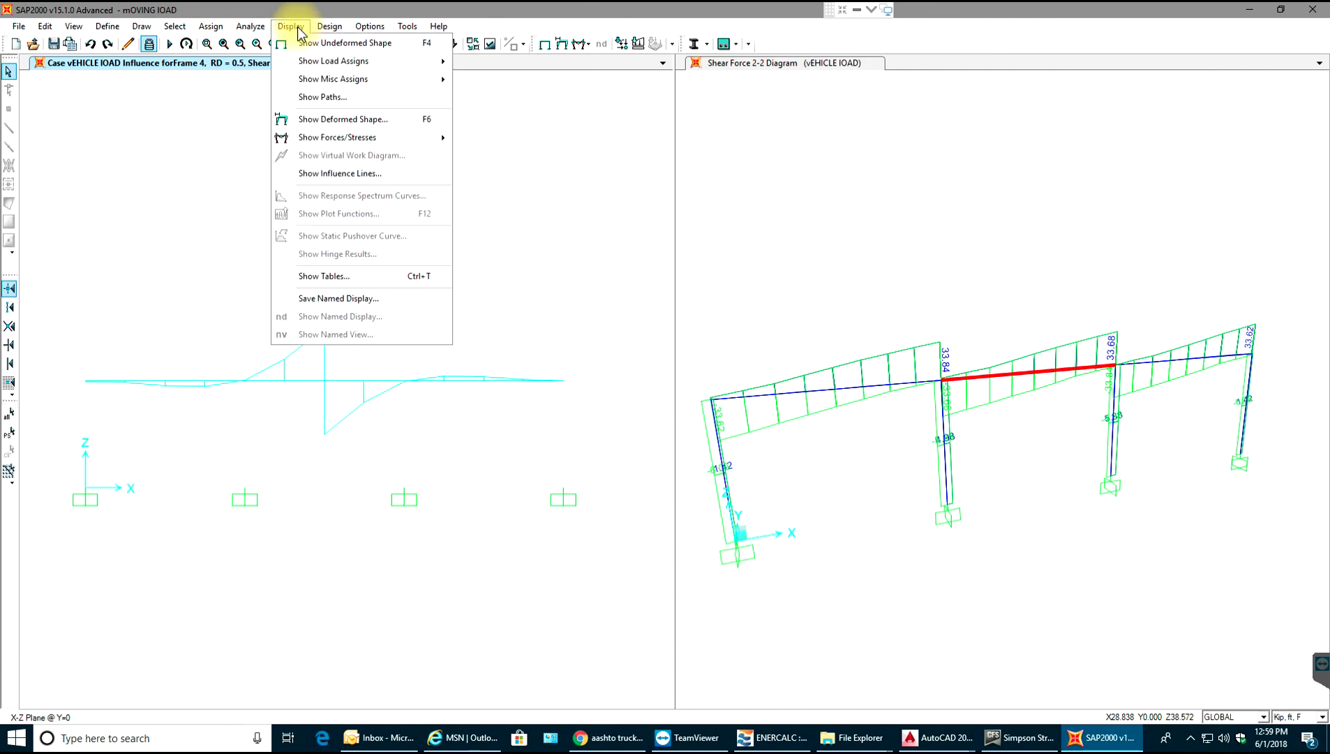
pyautogui.click(362, 173)
pyautogui.doubleClick(508, 326)
pyautogui.write('7')
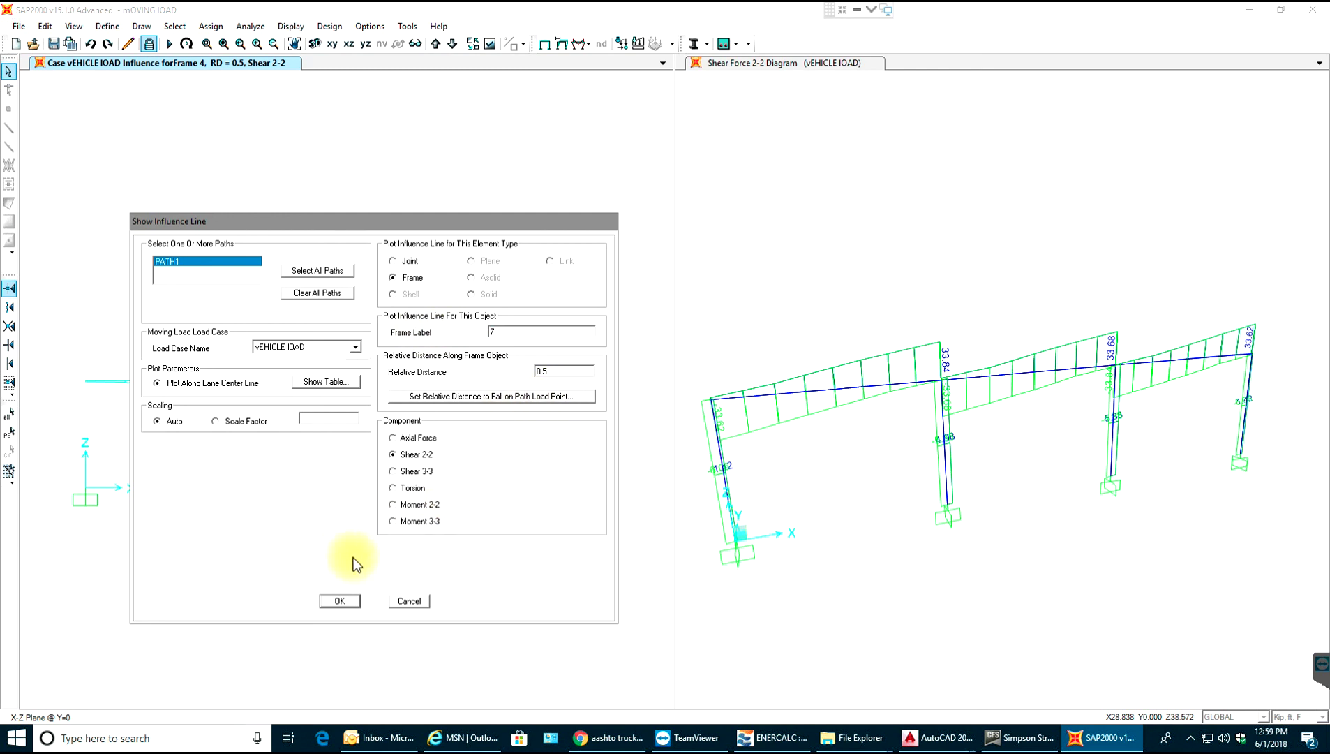
pyautogui.click(347, 603)
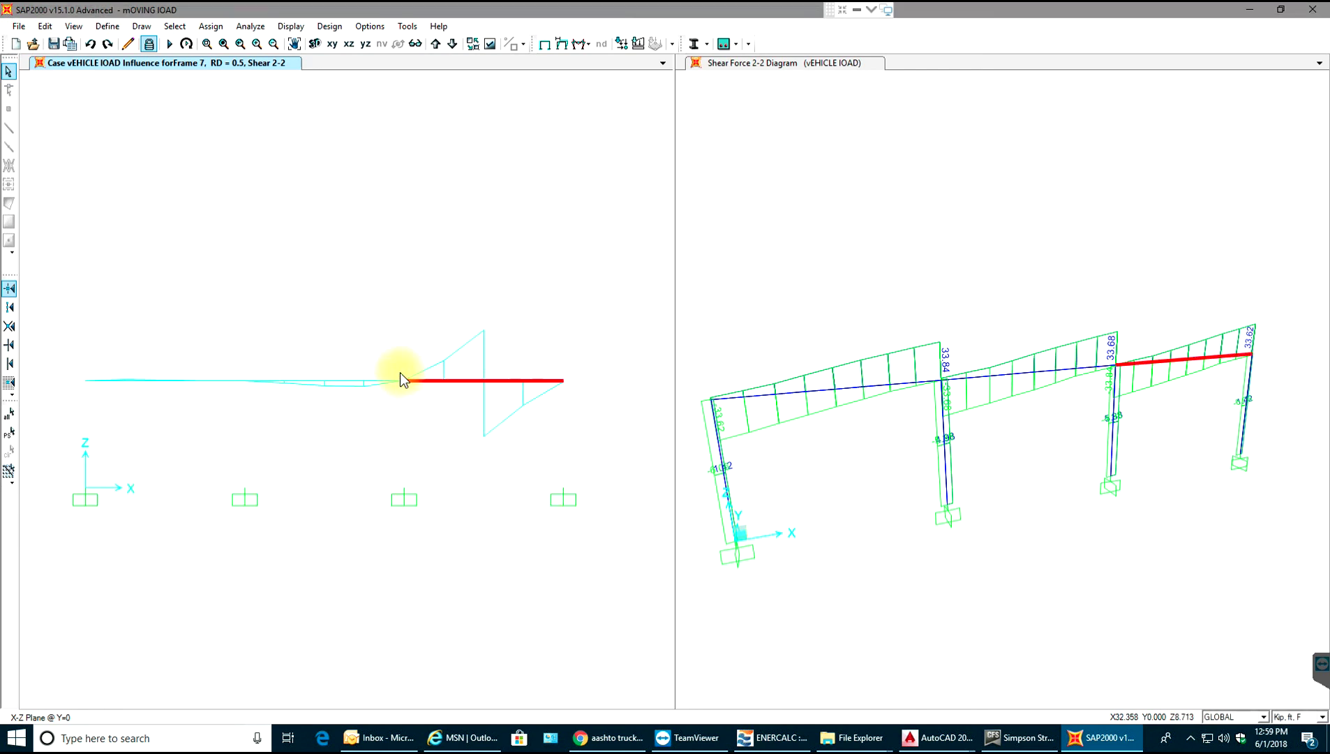